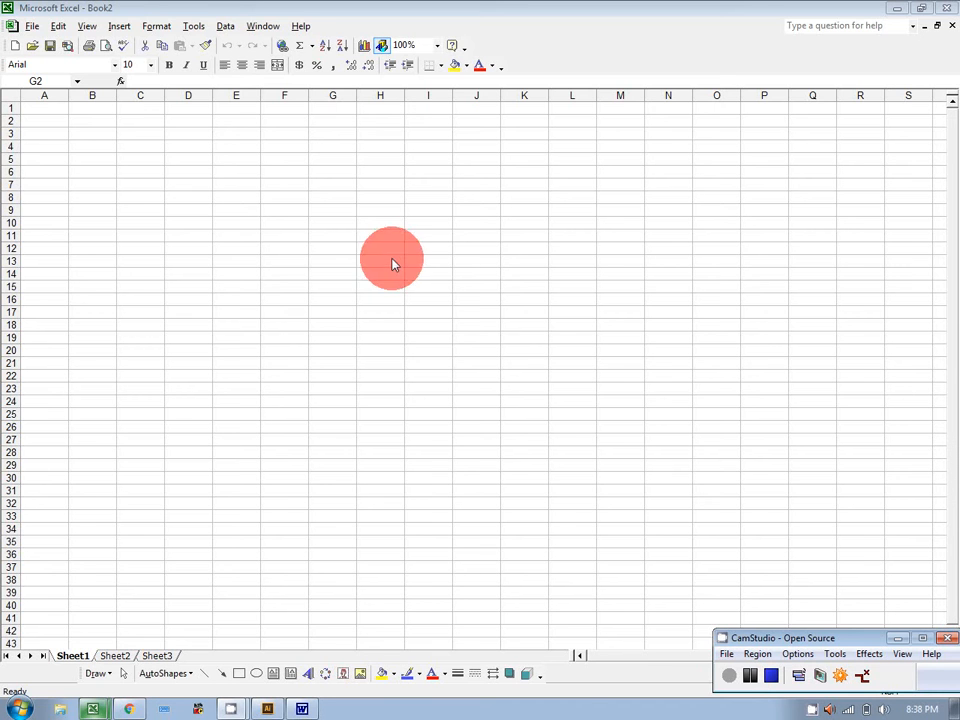
{"action": "left_click", "coordinate": [285, 8]}
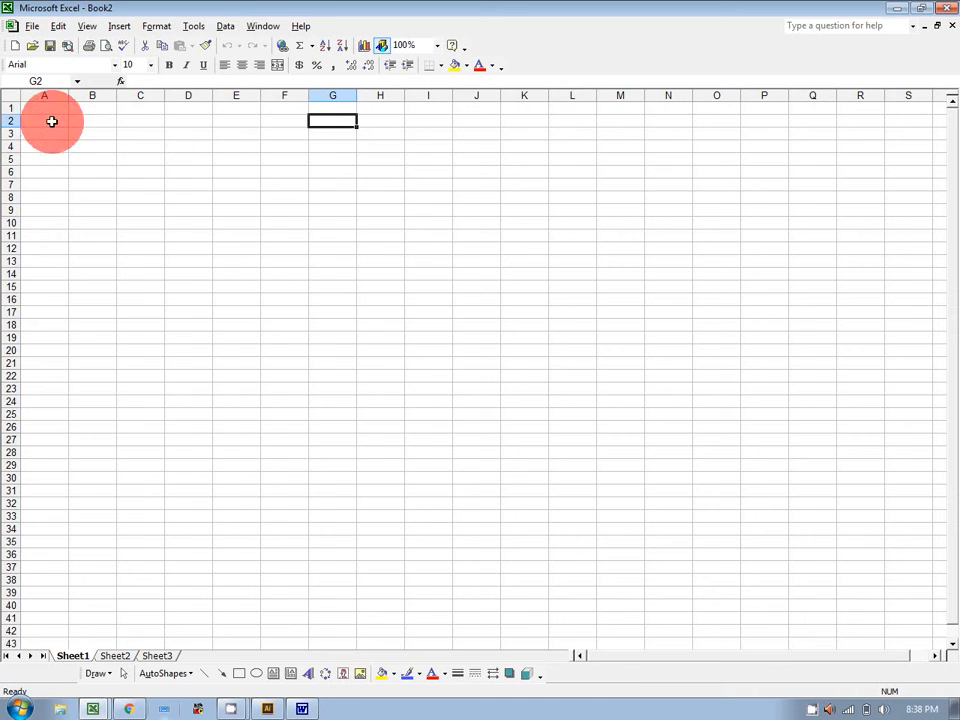
{"action": "left_click", "coordinate": [229, 111]}
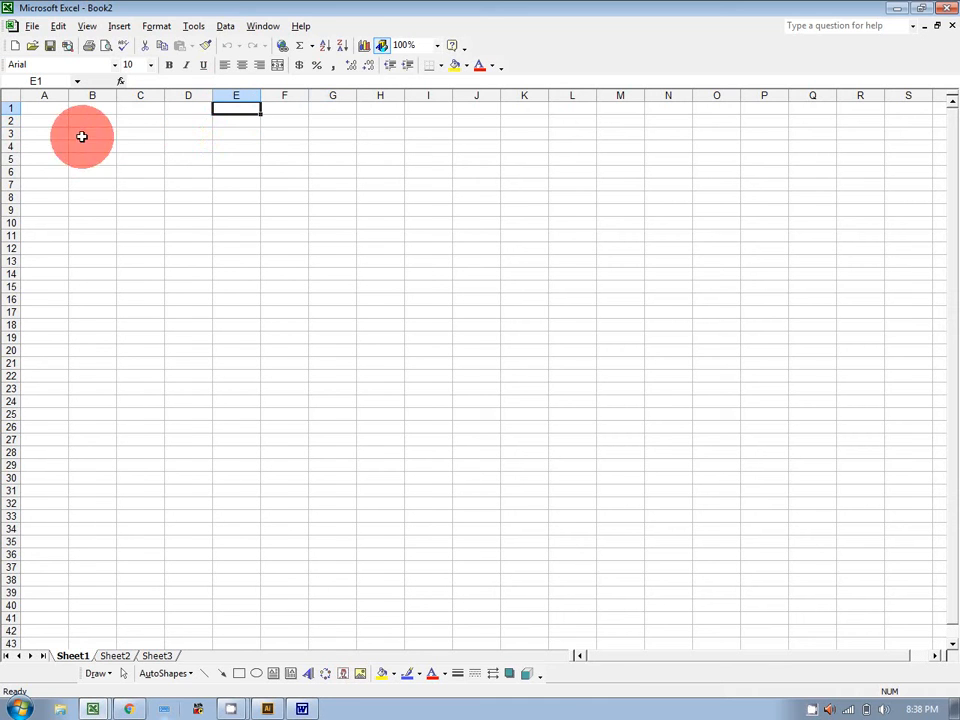
{"action": "left_click", "coordinate": [690, 299]}
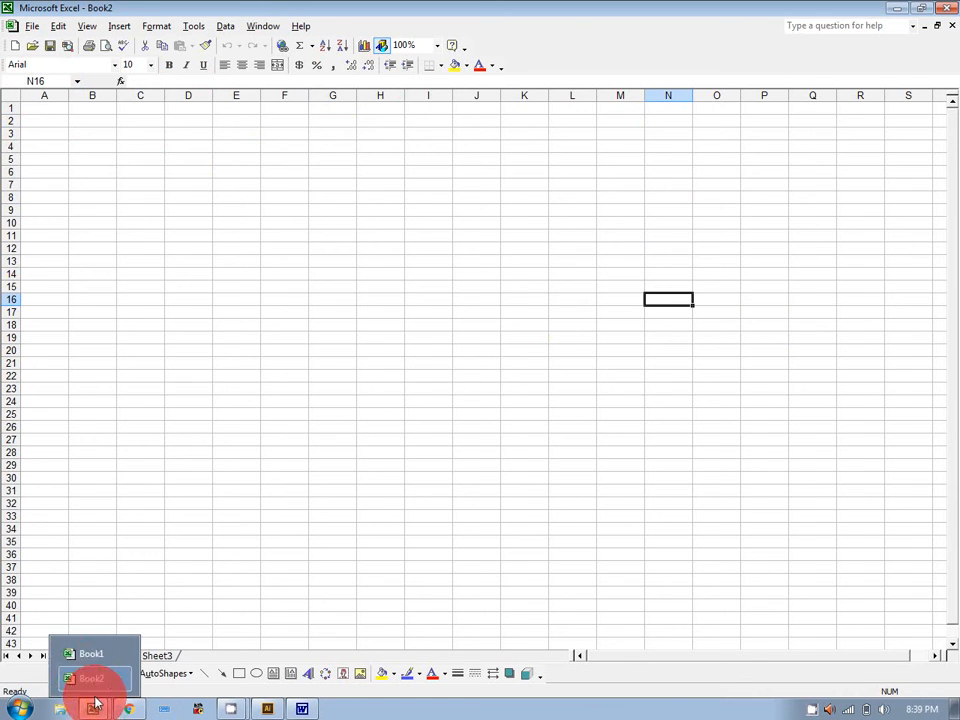
Switch to the Word outline, review the selection topics from cell to complete sheet, and return to Excel
{"action": "left_click", "coordinate": [302, 709]}
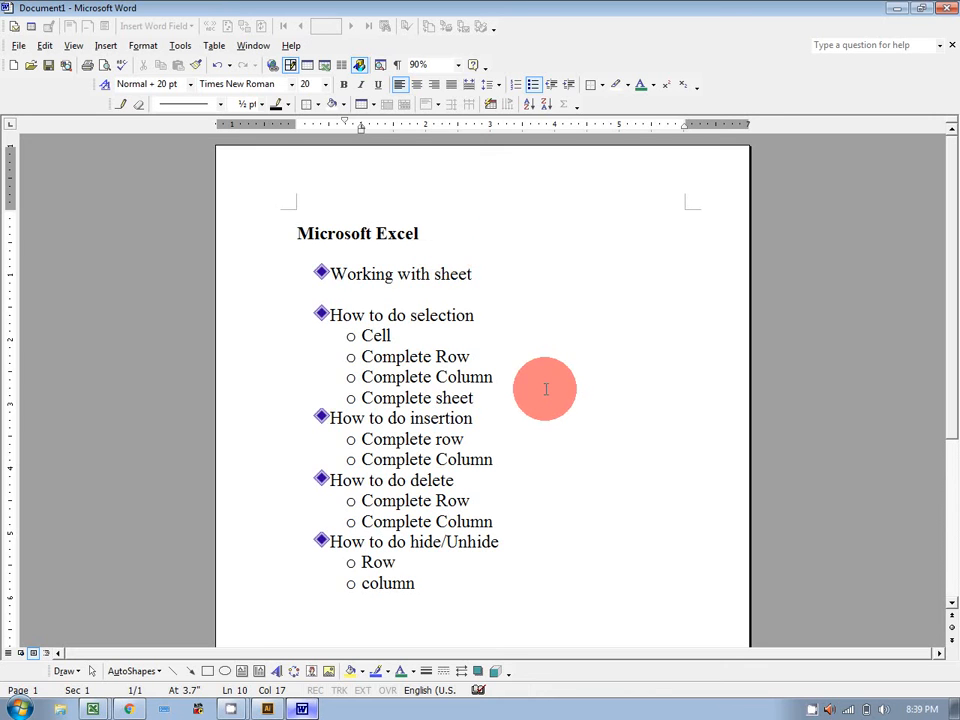
{"action": "left_click_drag", "start_coordinate": [328, 311], "coordinate": [468, 316]}
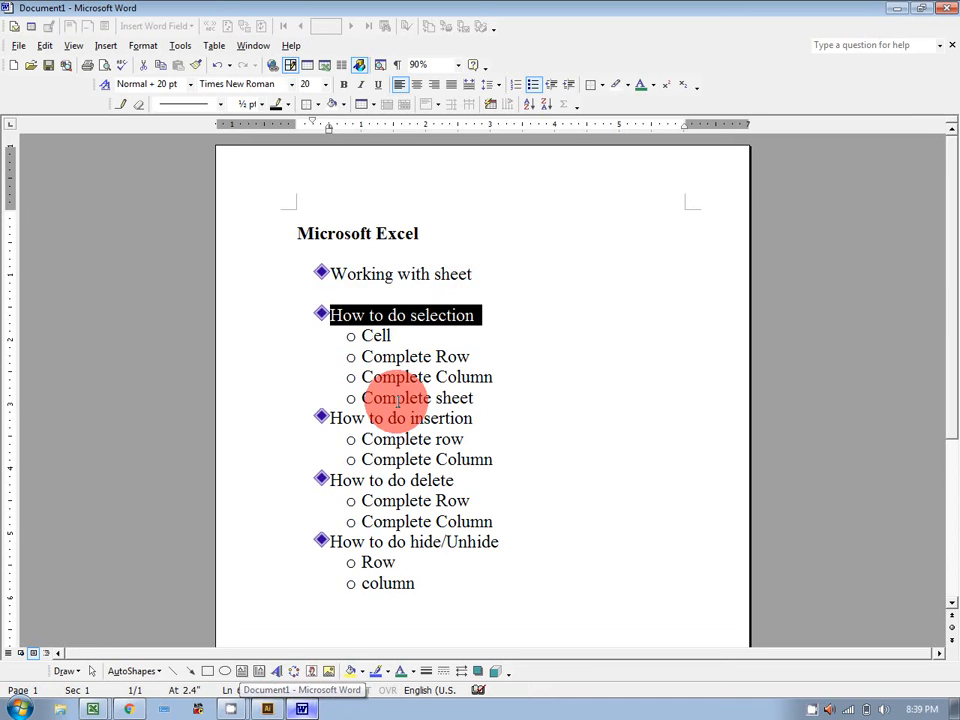
{"action": "triple_click", "coordinate": [375, 333]}
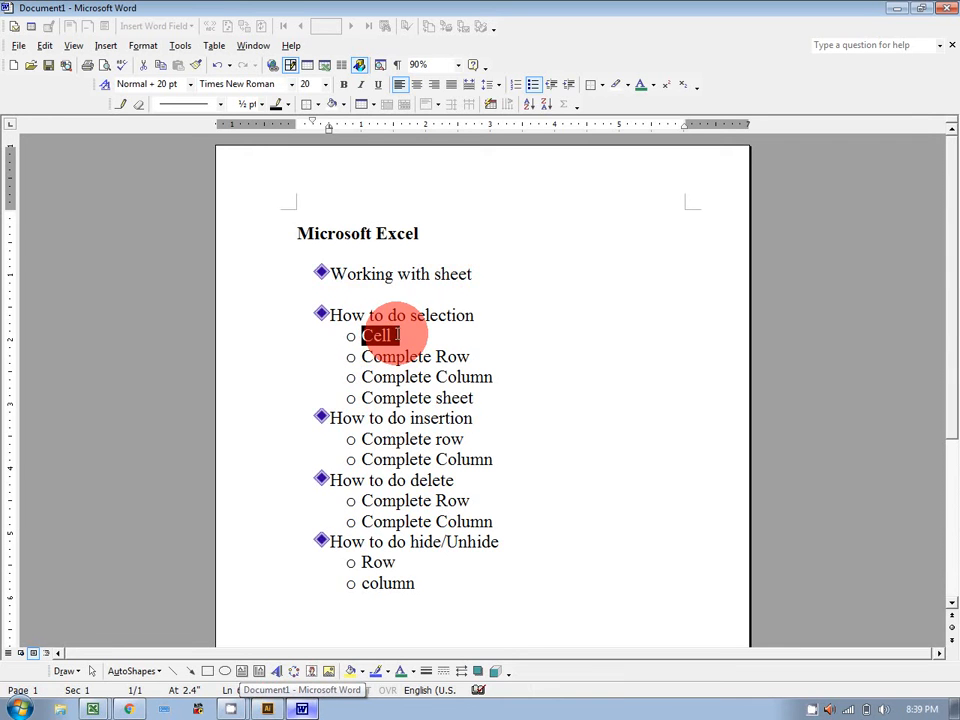
{"action": "triple_click", "coordinate": [400, 399]}
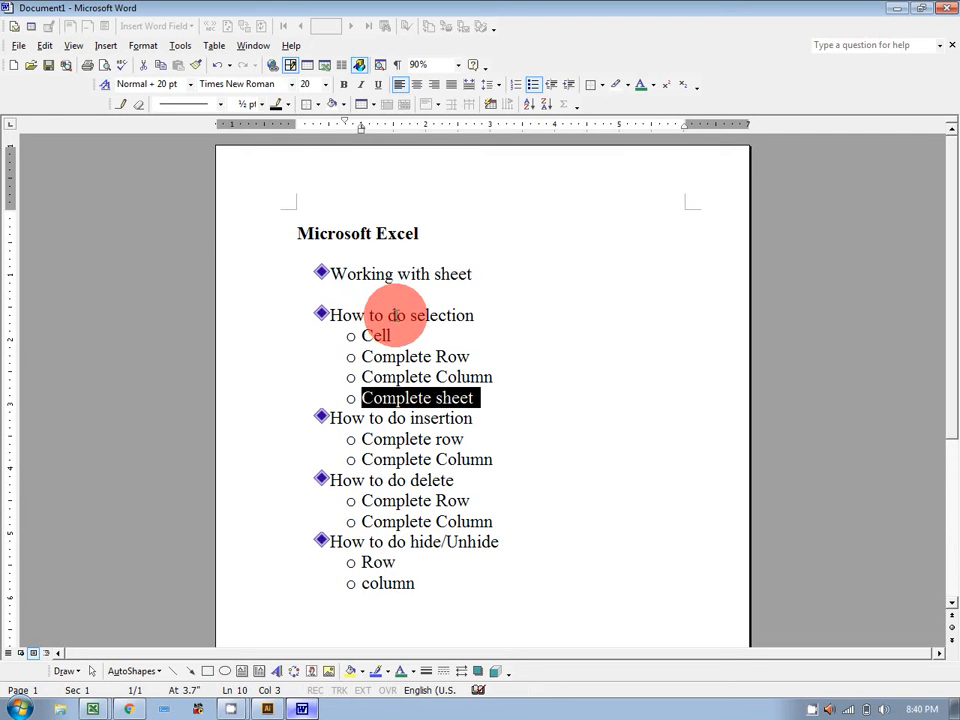
{"action": "double_click", "coordinate": [440, 315]}
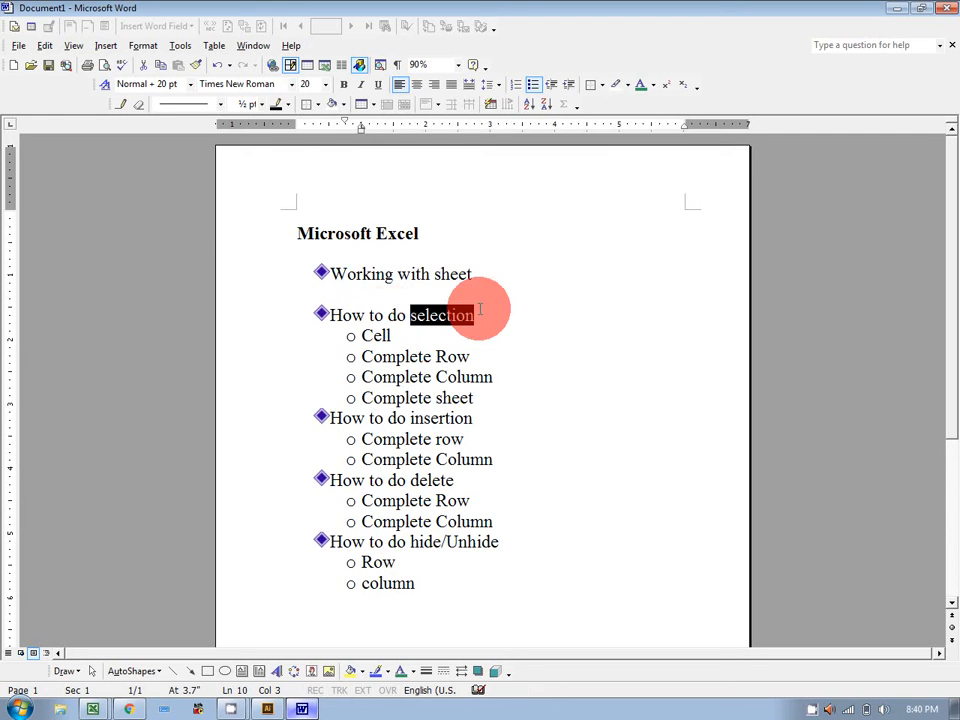
{"action": "left_click", "coordinate": [302, 708]}
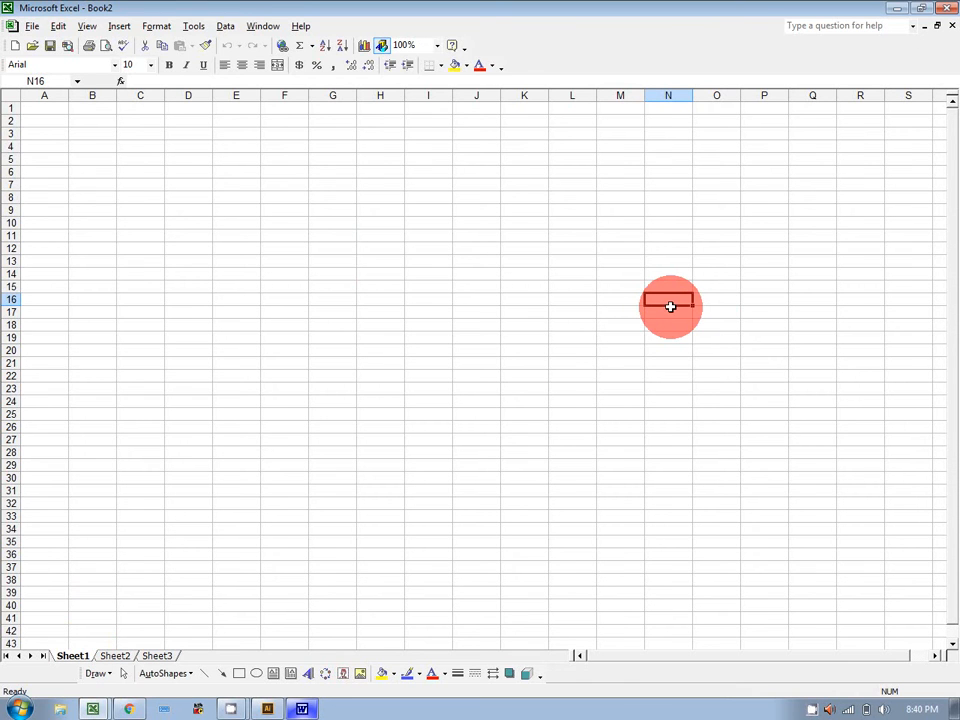
In the Word outline, add the lines "Active cell" and "Passive cell" below the last list item, separated from it by a blank line
{"action": "left_click", "coordinate": [300, 710]}
{"action": "left_click", "coordinate": [442, 588]}
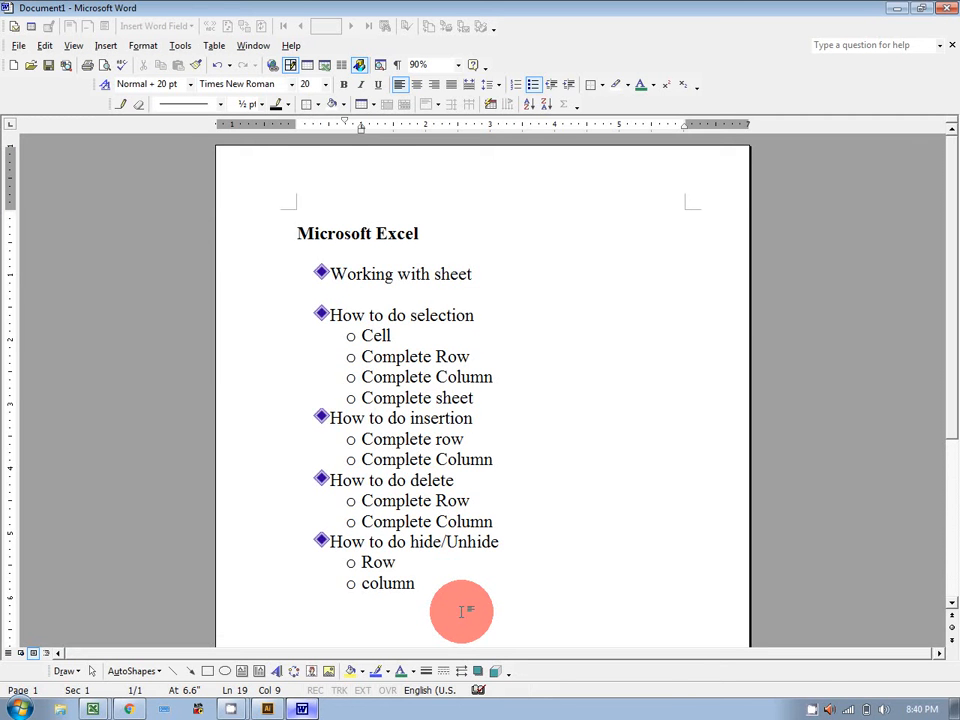
{"action": "key", "text": "Return"}
{"action": "key", "text": "Return"}
{"action": "type", "text": "Act"}
{"action": "type", "text": "ivb"}
{"action": "key", "text": "BackSpace"}
{"action": "type", "text": "e "}
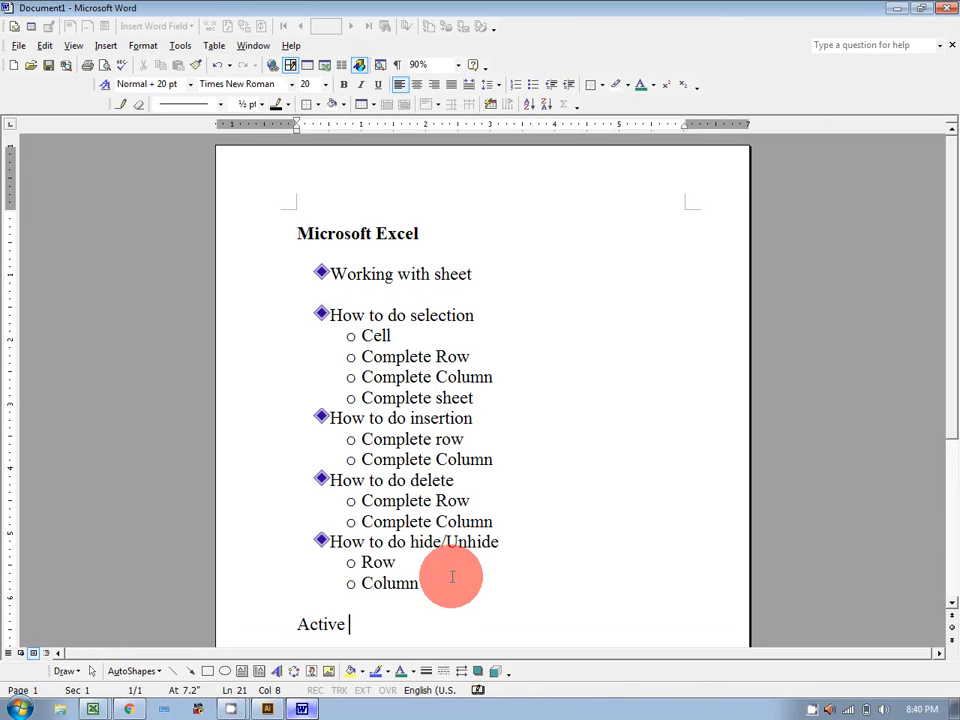
{"action": "type", "text": "cell"}
{"action": "key", "text": "Return"}
{"action": "type", "text": "passive cell"}
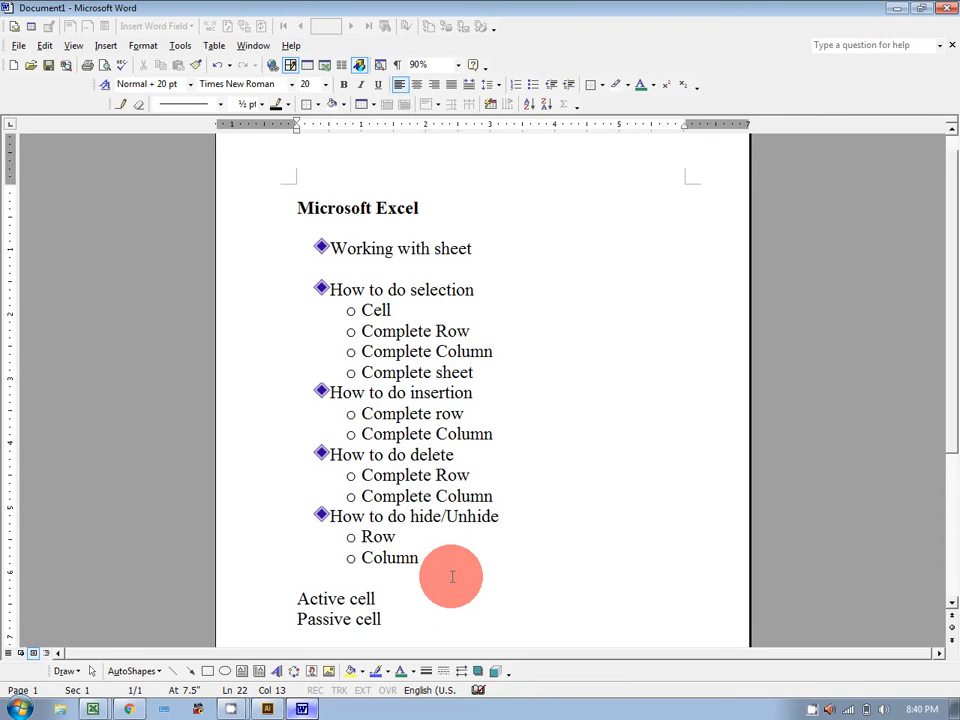
Switch to the Excel workbook and select the cell range B5:I27 on Sheet1
{"action": "left_click", "coordinate": [298, 710]}
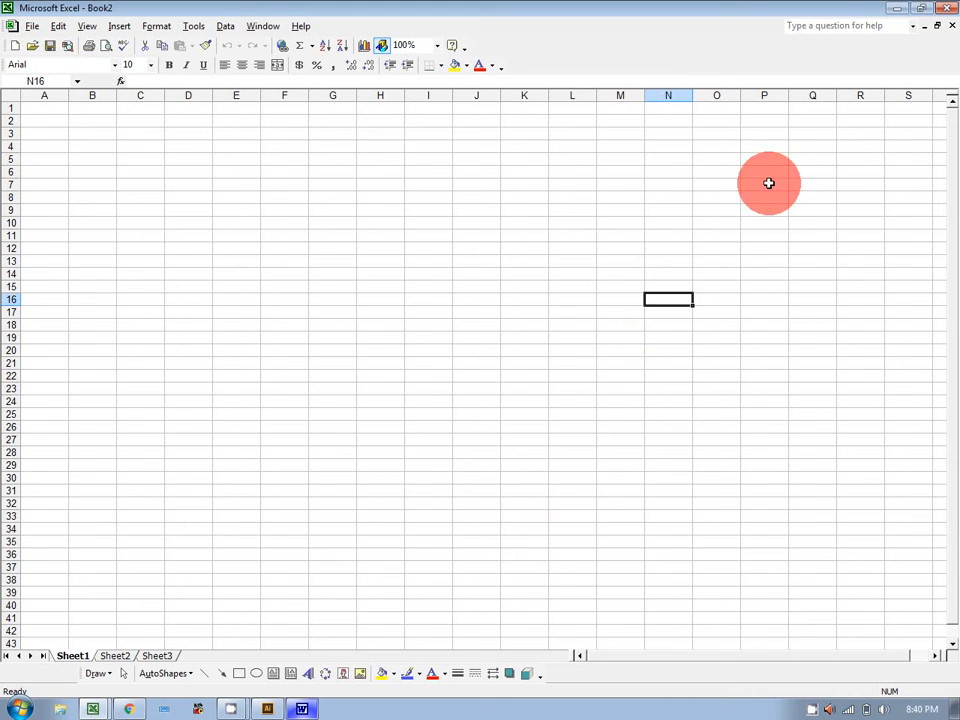
{"action": "left_click", "coordinate": [98, 159]}
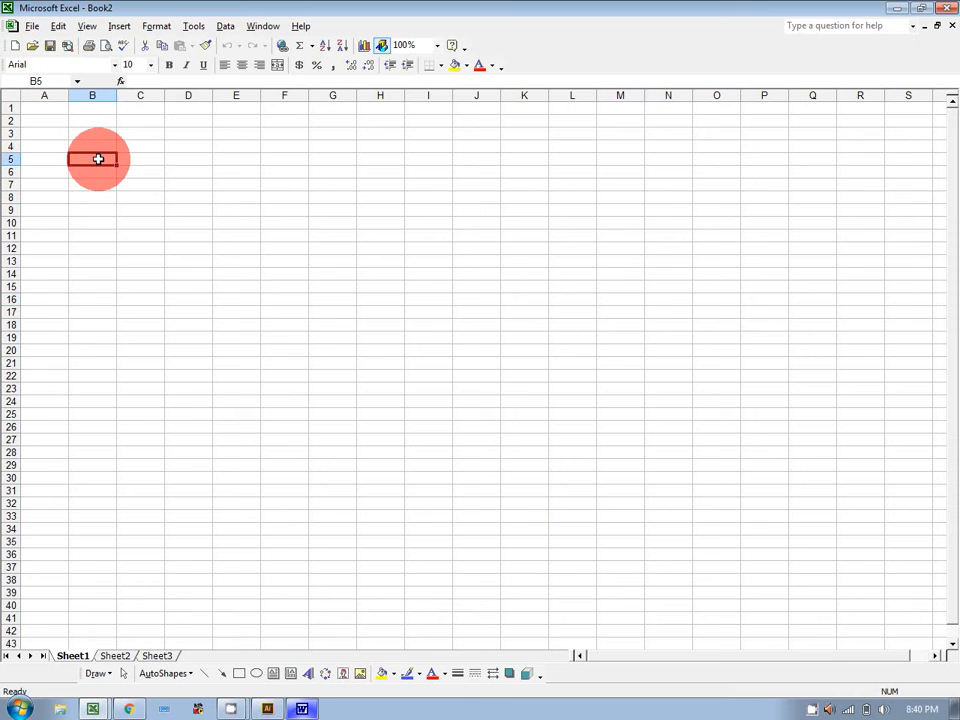
{"action": "left_click_drag", "start_coordinate": [98, 159], "coordinate": [436, 441]}
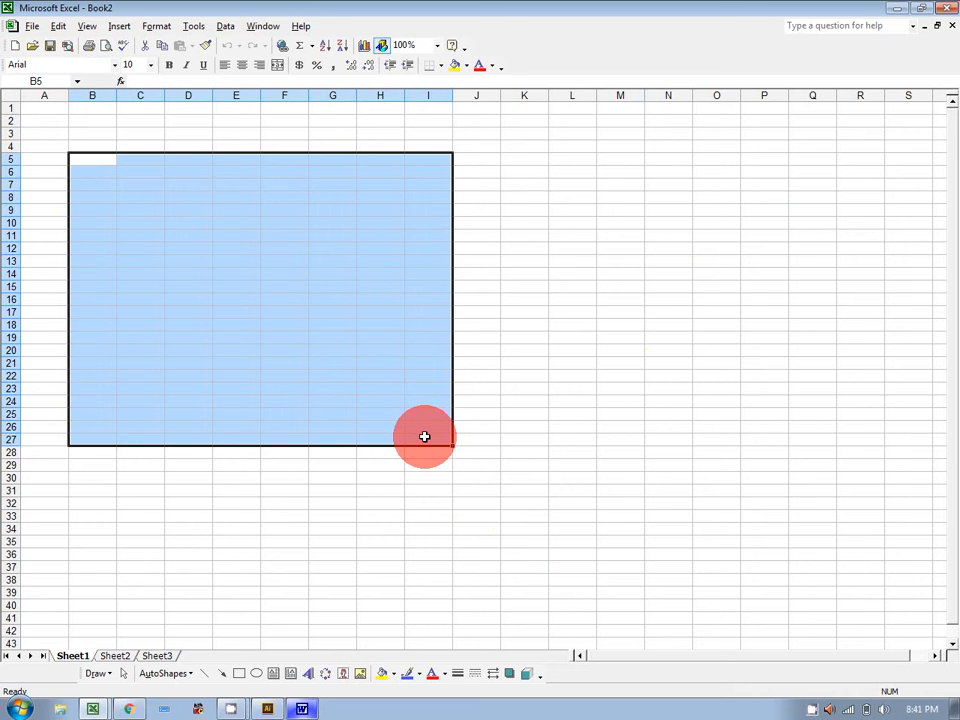
In the Word notes, add the references "B5" and "B5:I27" below "Passive cell", with a blank line before each
{"action": "left_click", "coordinate": [323, 711]}
{"action": "key", "text": "Return"}
{"action": "key", "text": "Return"}
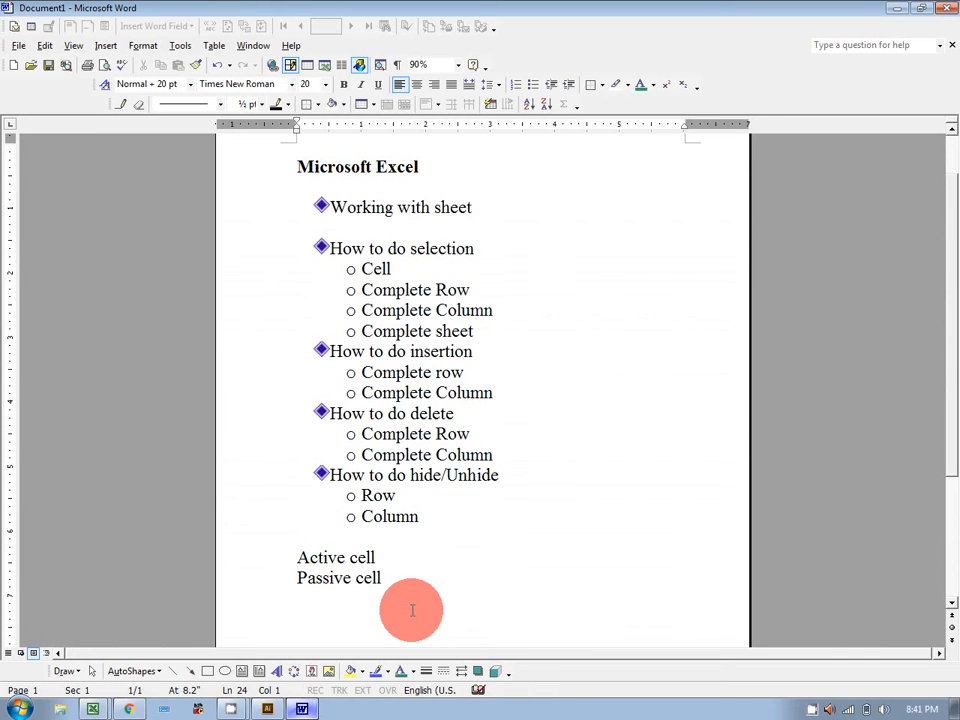
{"action": "scroll", "coordinate": [540, 401], "scroll_direction": "down", "scroll_amount": 3}
{"action": "type", "text": "B"}
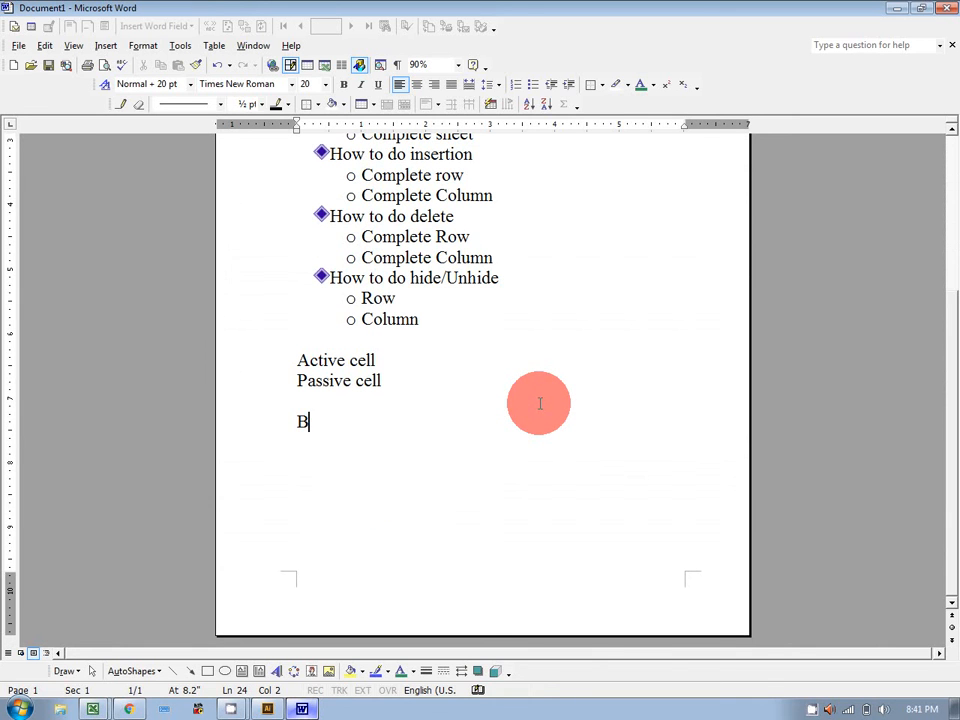
{"action": "type", "text": "%"}
{"action": "key", "text": "BackSpace"}
{"action": "type", "text": "5"}
{"action": "key", "text": "Return"}
{"action": "key", "text": "Return"}
{"action": "type", "text": "B5:I27"}
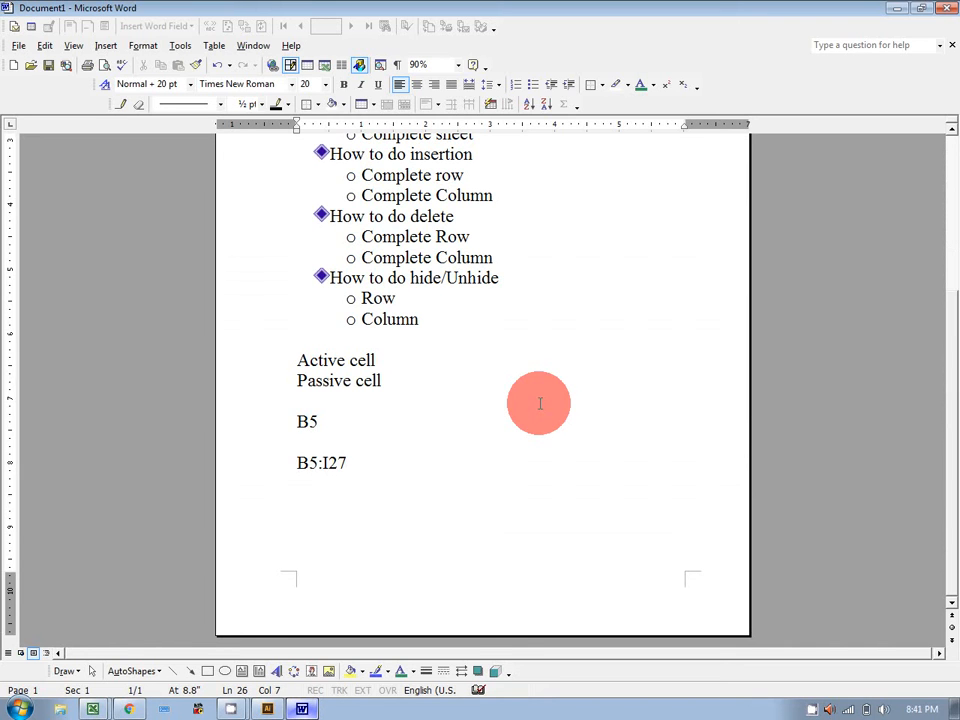
Highlight the B5 and B5:I27 references in the notes in turn, and switch back to Excel
{"action": "left_click_drag", "start_coordinate": [298, 421], "coordinate": [315, 420]}
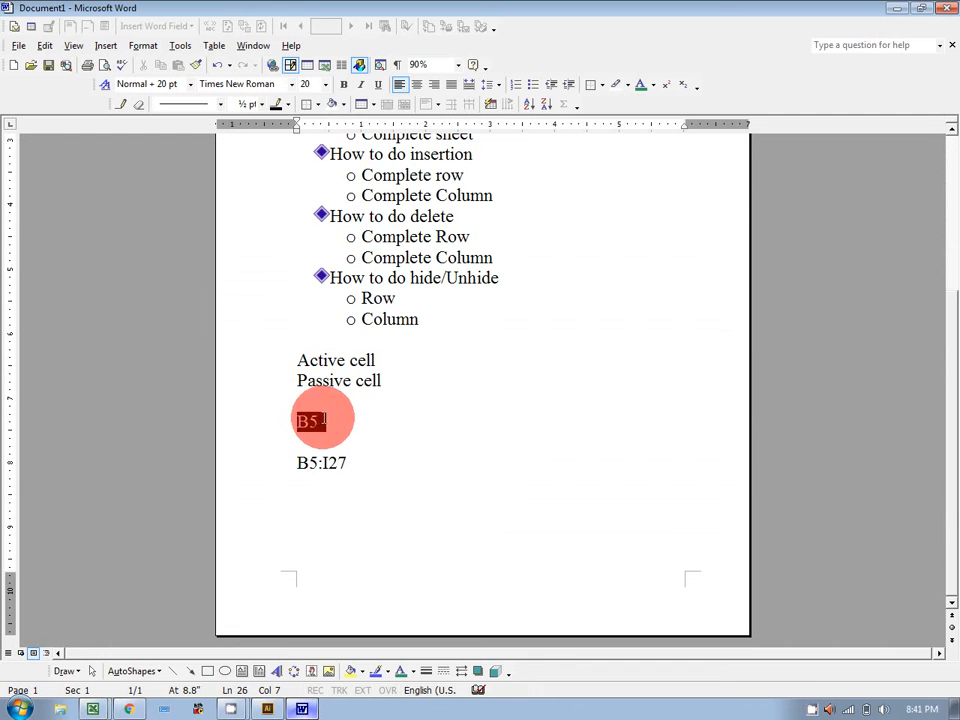
{"action": "left_click_drag", "start_coordinate": [297, 464], "coordinate": [348, 463]}
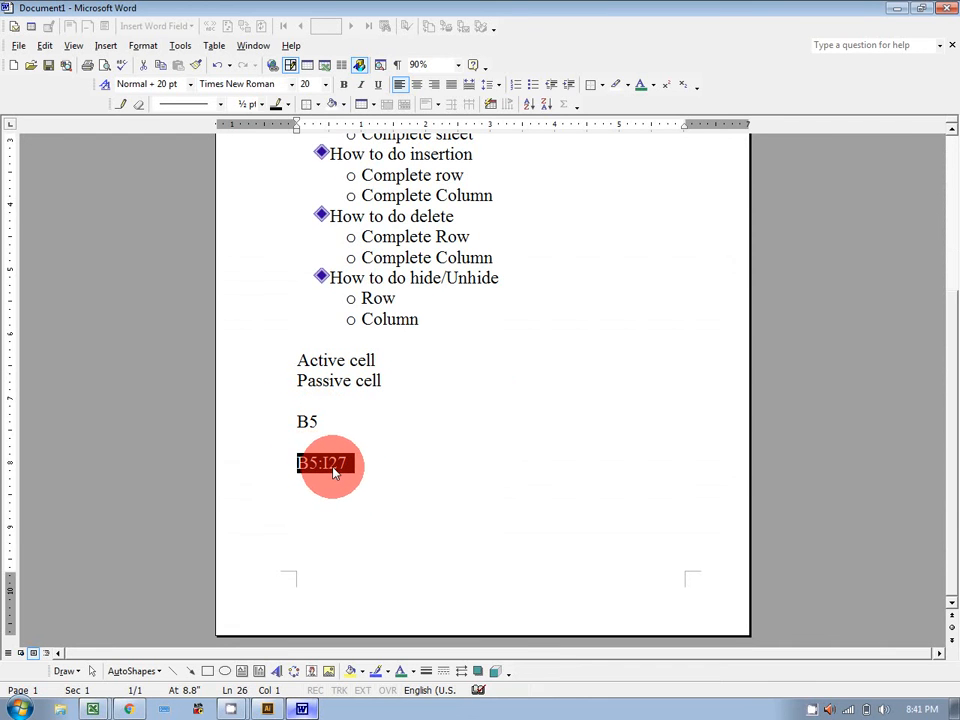
{"action": "left_click", "coordinate": [301, 710]}
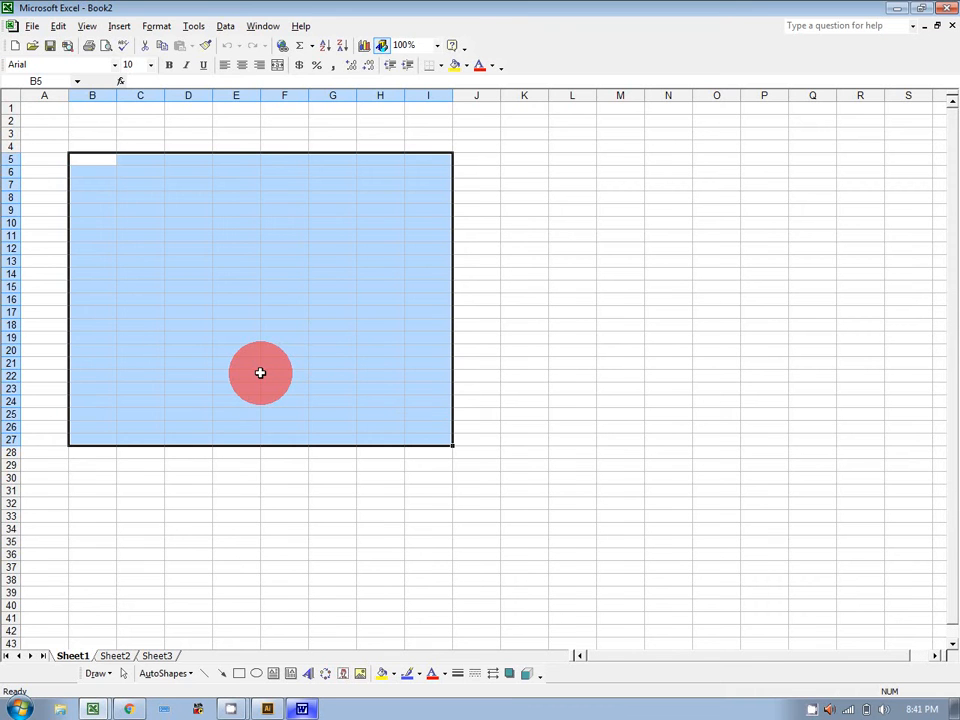
Fill the cell range B4:N6 with yellow and undo the fill
{"action": "left_click", "coordinate": [573, 264]}
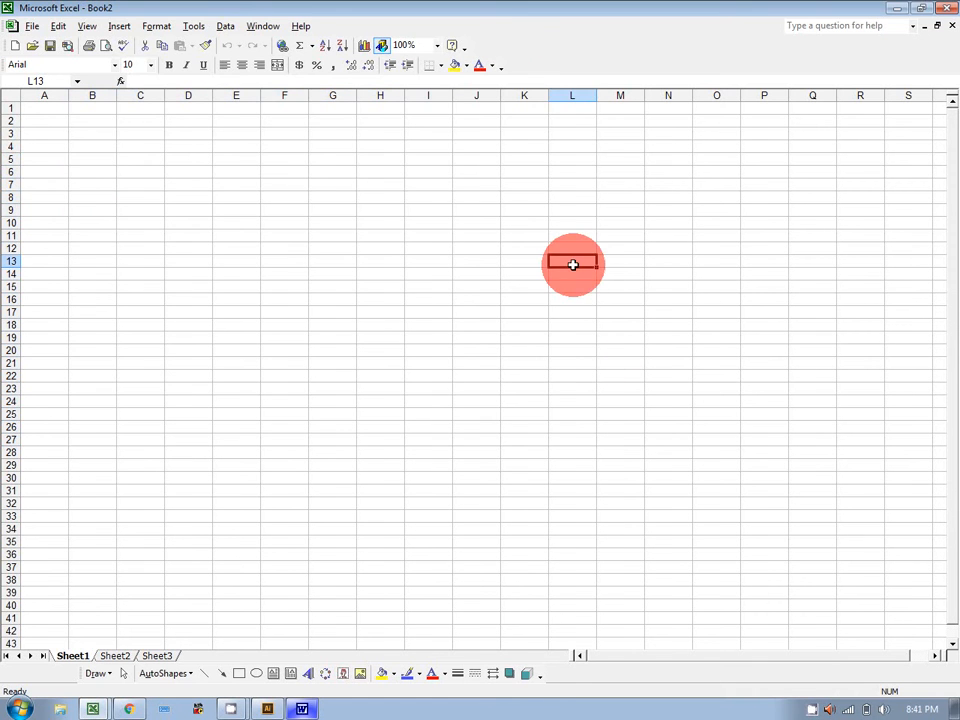
{"action": "left_click_drag", "start_coordinate": [94, 145], "coordinate": [685, 171]}
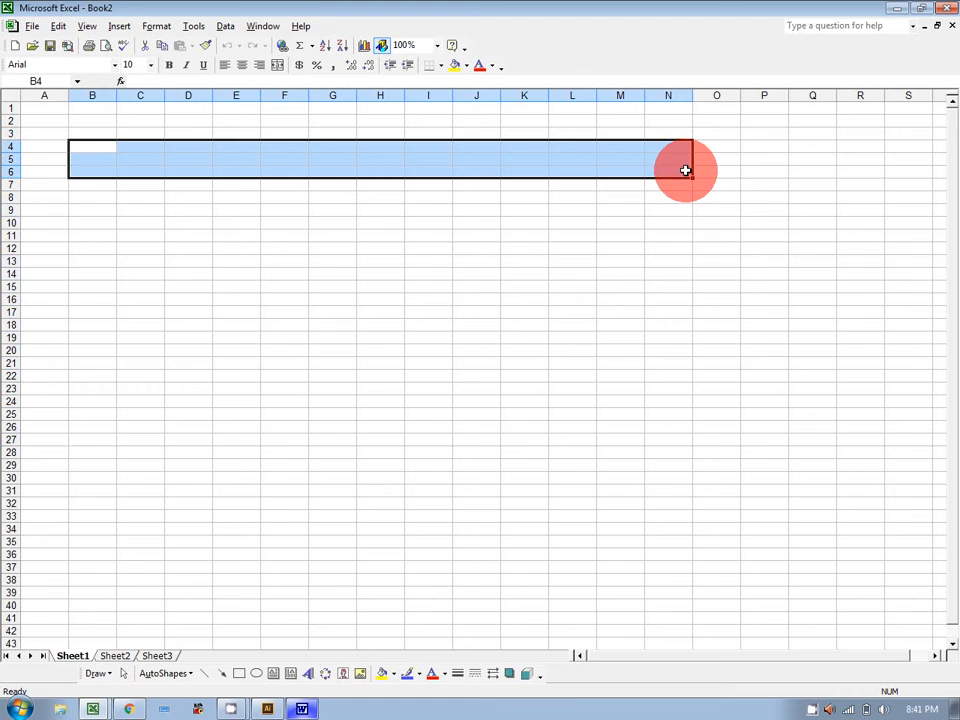
{"action": "left_click", "coordinate": [467, 66]}
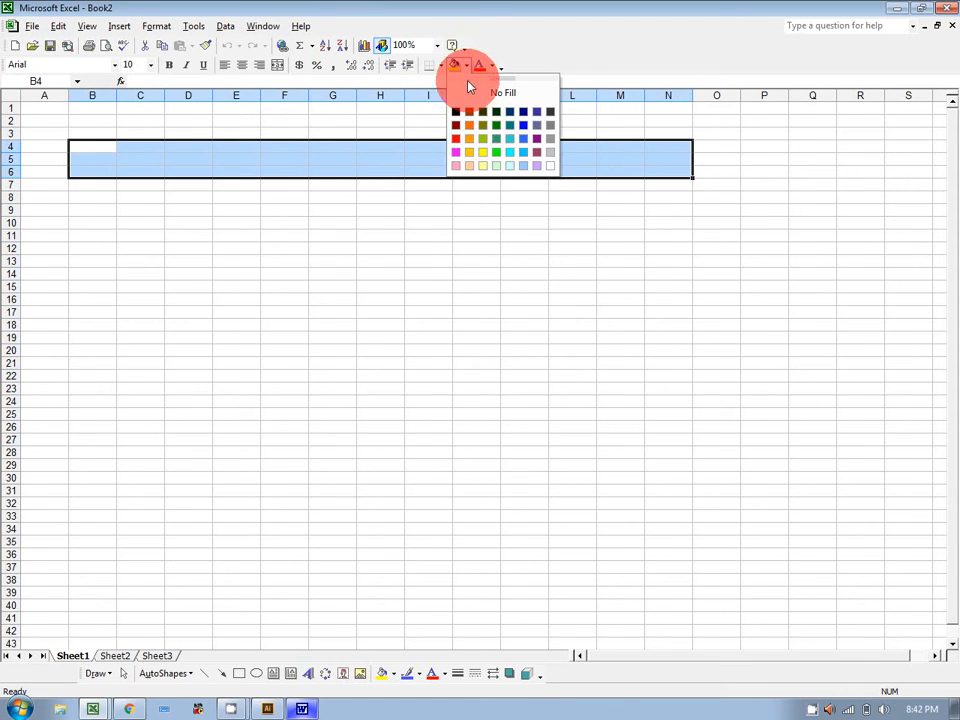
{"action": "left_click", "coordinate": [481, 153]}
{"action": "left_click", "coordinate": [529, 272]}
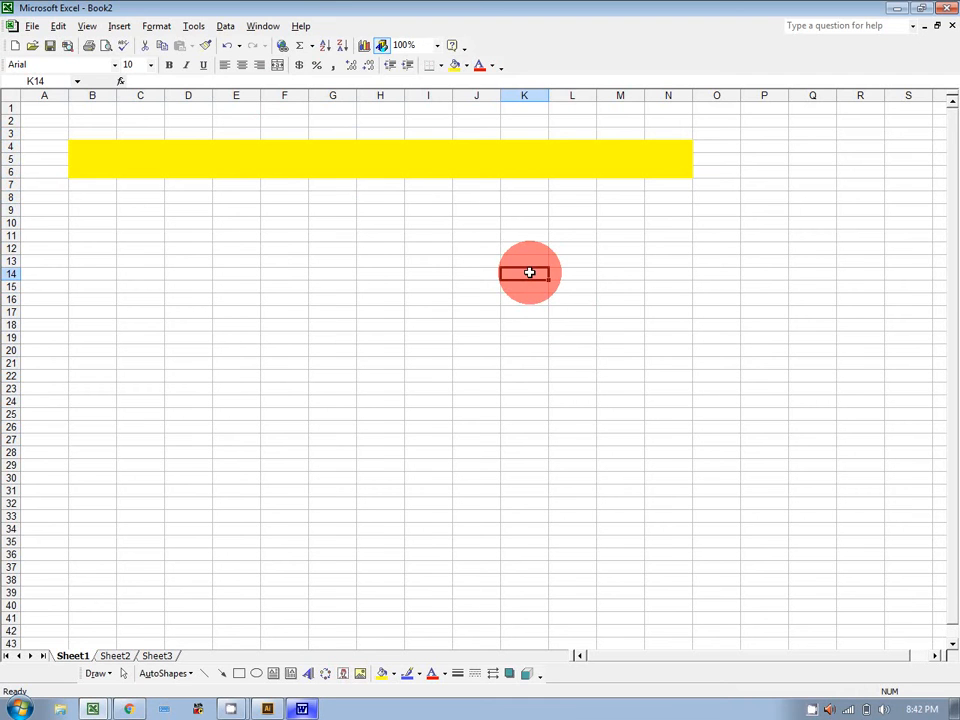
{"action": "key", "text": "ctrl+z"}
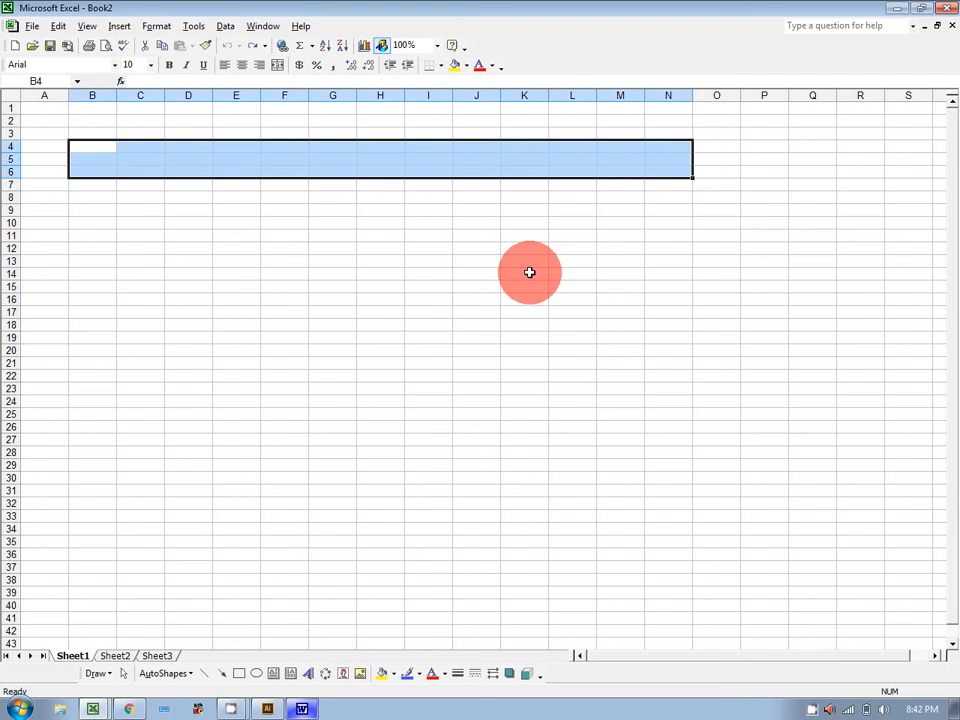
Select B4:L6, followed by separate blocks in rows 4 to 6 one at a time, starting with B4:C5 and ending with N5:O6
{"action": "left_click", "coordinate": [272, 194]}
{"action": "left_click_drag", "start_coordinate": [100, 147], "coordinate": [586, 174]}
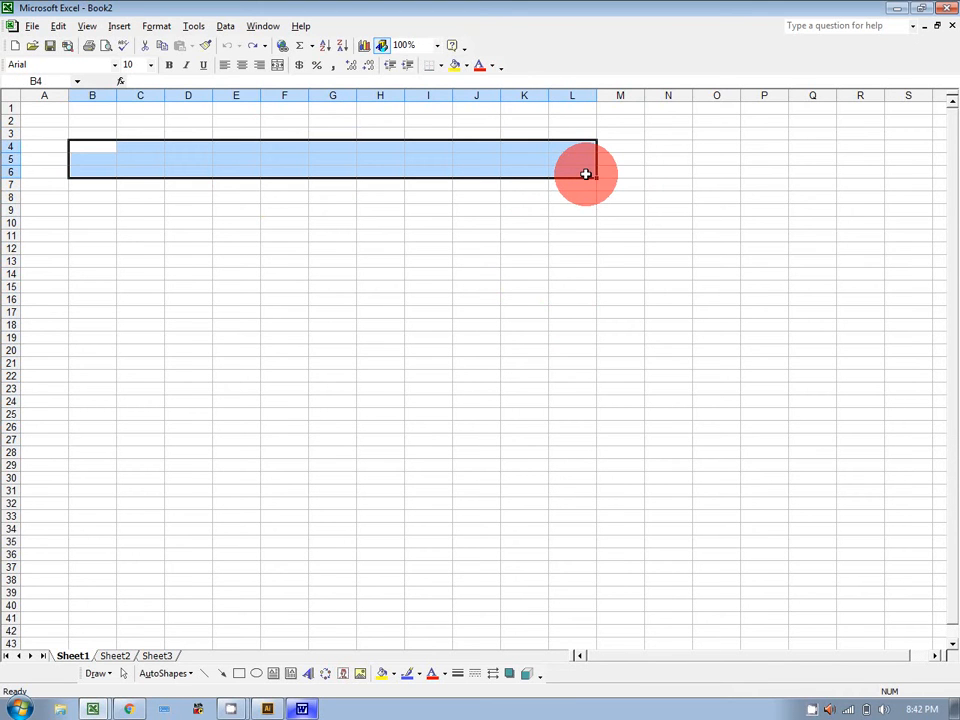
{"action": "left_click", "coordinate": [101, 174]}
{"action": "left_click_drag", "start_coordinate": [102, 143], "coordinate": [140, 160]}
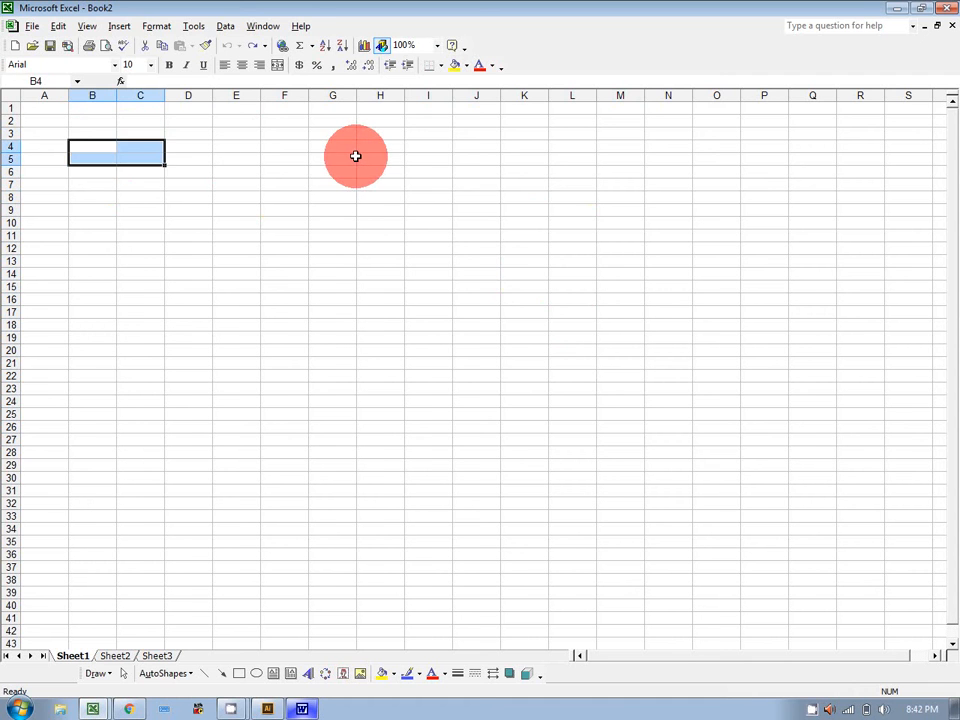
{"action": "left_click_drag", "start_coordinate": [356, 150], "coordinate": [418, 170]}
{"action": "left_click_drag", "start_coordinate": [672, 160], "coordinate": [711, 174]}
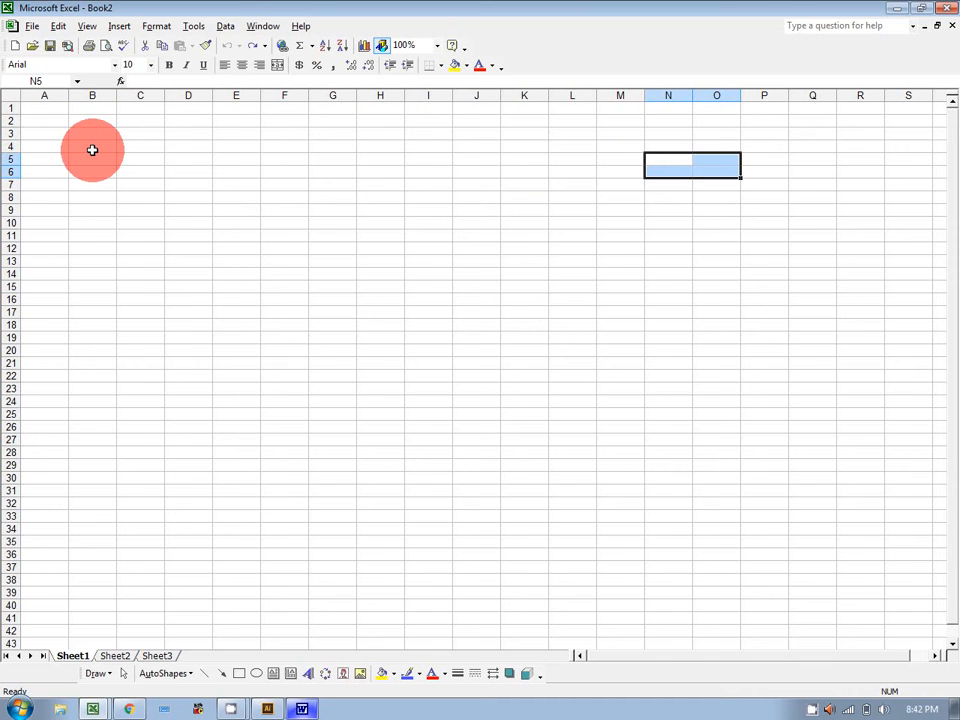
Fill the non-adjacent ranges B4:C5, H5:I6, N5:O6 and R5:S6 with yellow as one multiple selection, and undo the fill
{"action": "left_click_drag", "start_coordinate": [92, 149], "coordinate": [130, 154]}
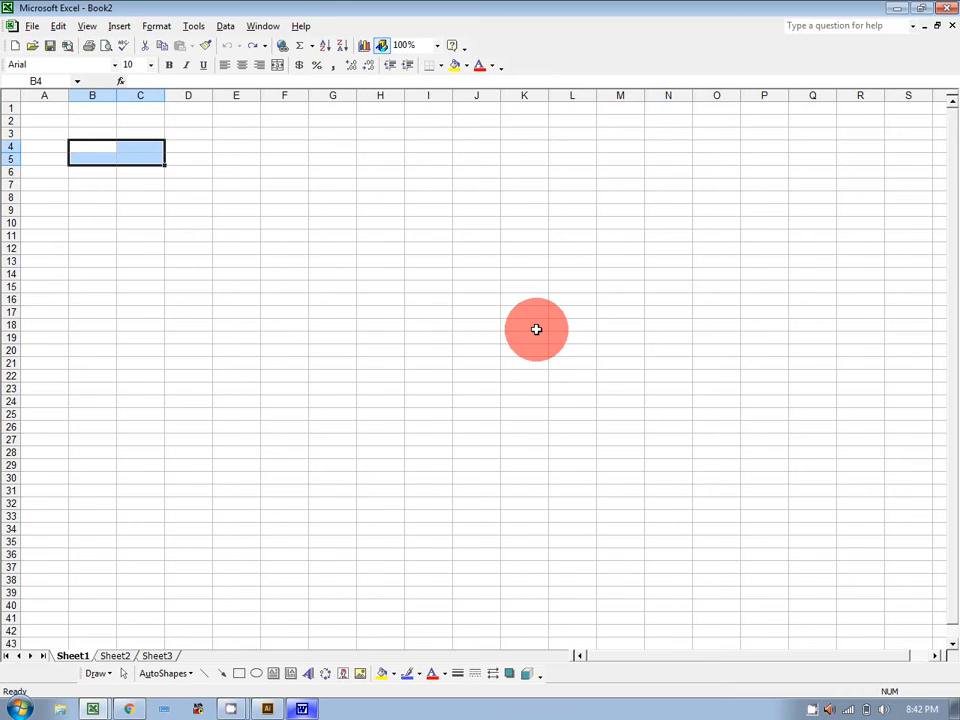
{"action": "left_click_drag", "start_coordinate": [379, 156], "coordinate": [422, 173]}
{"action": "left_click_drag", "start_coordinate": [668, 159], "coordinate": [720, 173]}
{"action": "left_click_drag", "start_coordinate": [872, 157], "coordinate": [898, 173]}
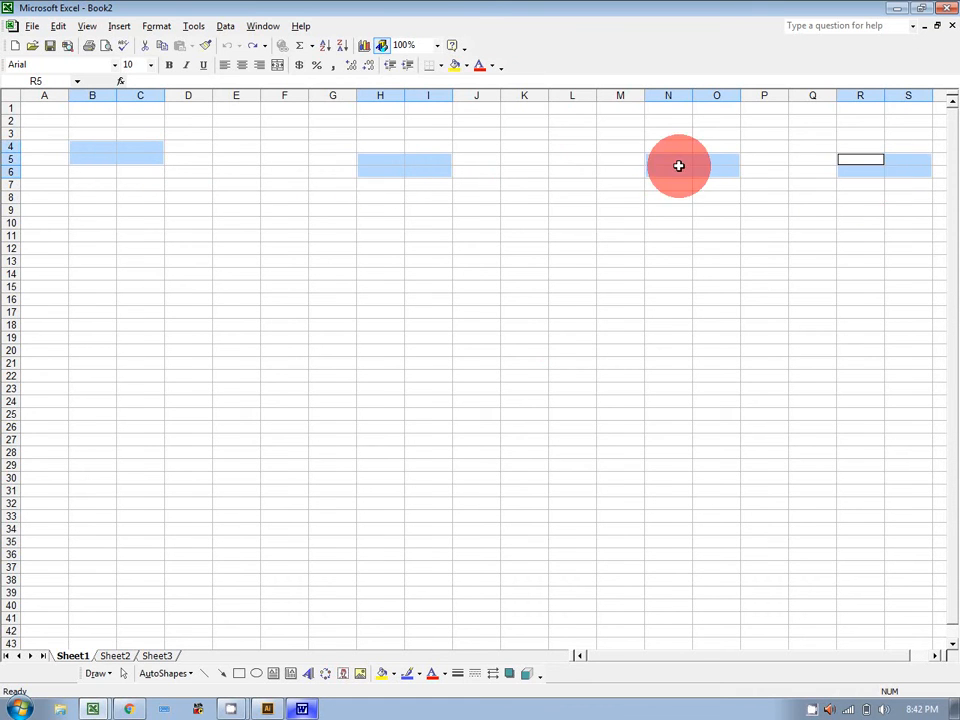
{"action": "left_click", "coordinate": [454, 68]}
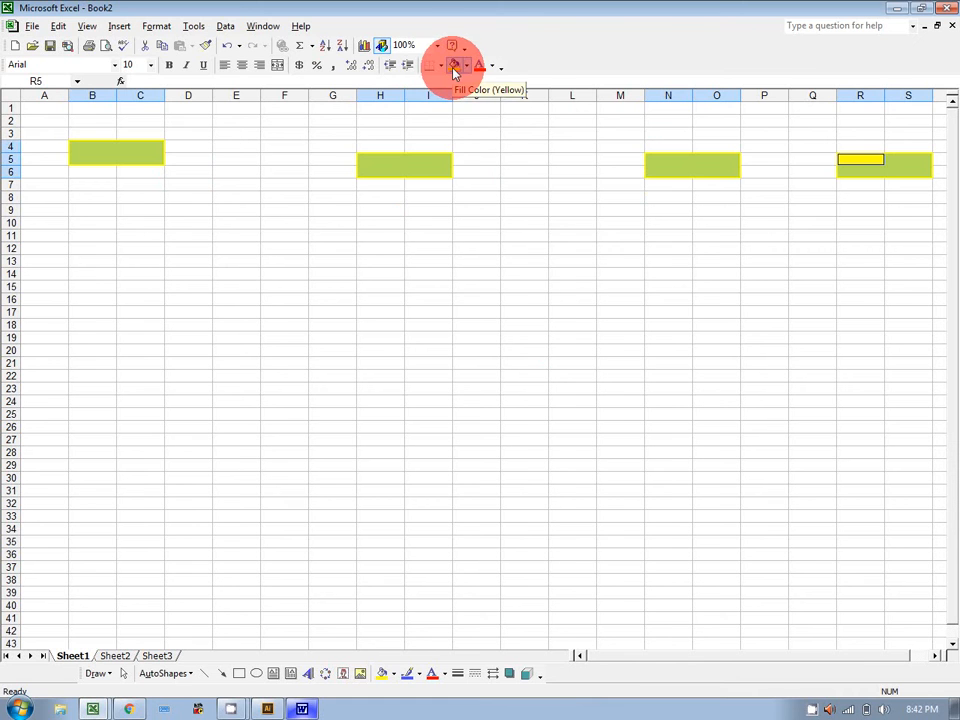
{"action": "left_click", "coordinate": [555, 264]}
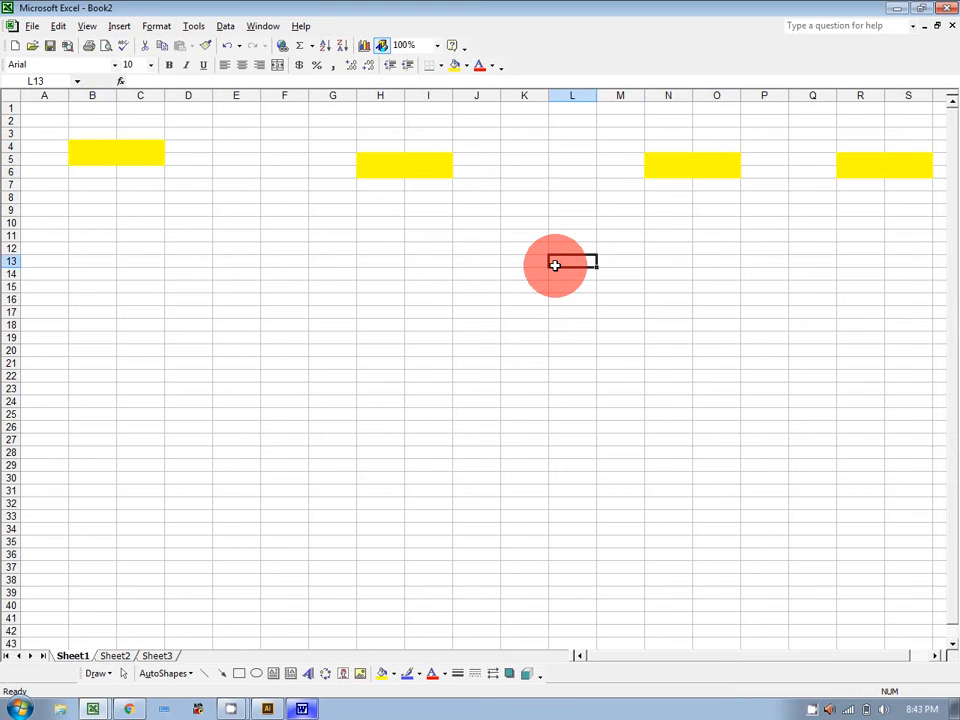
{"action": "key", "text": "ctrl+shift+s"}
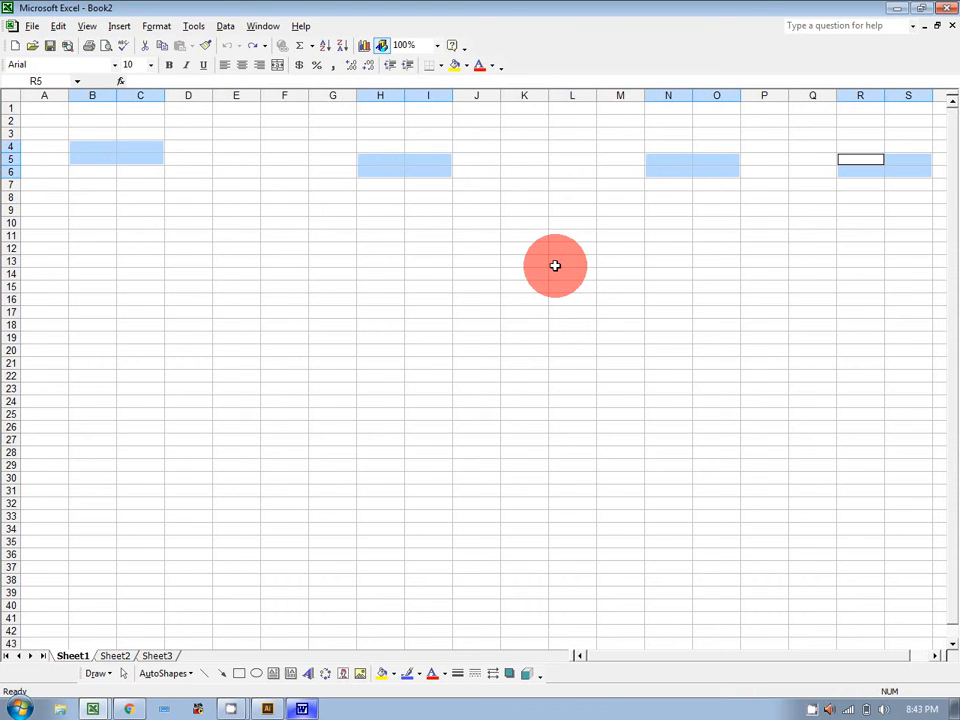
Select the range B4:L18 and a run of cells down column B from B1, clearing each selection with a single cell
{"action": "left_click", "coordinate": [232, 208]}
{"action": "left_click_drag", "start_coordinate": [92, 147], "coordinate": [558, 329]}
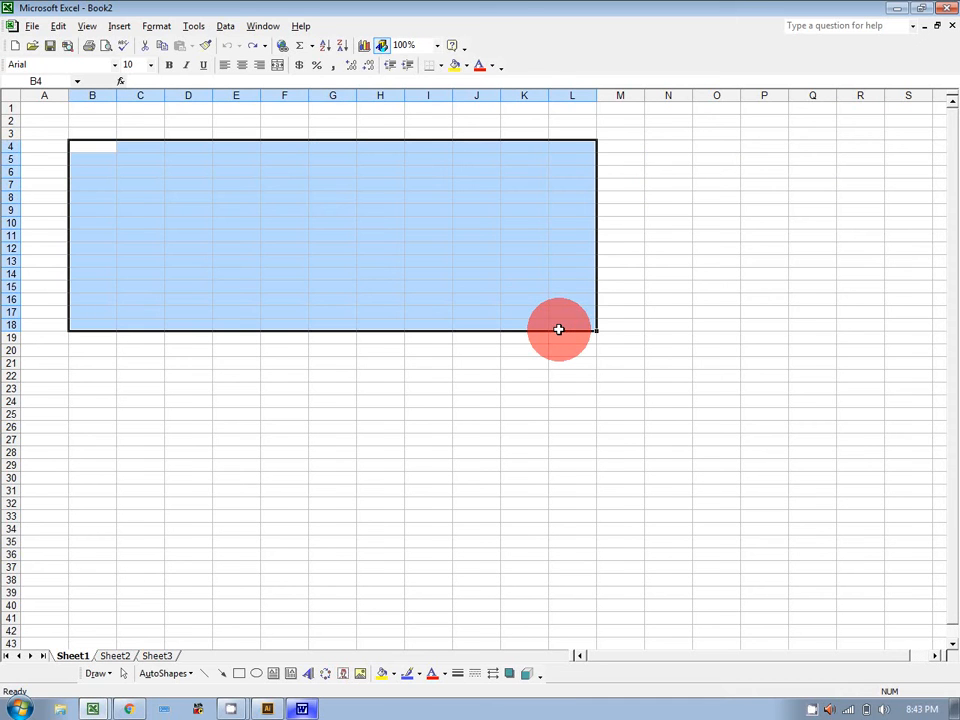
{"action": "left_click", "coordinate": [750, 286]}
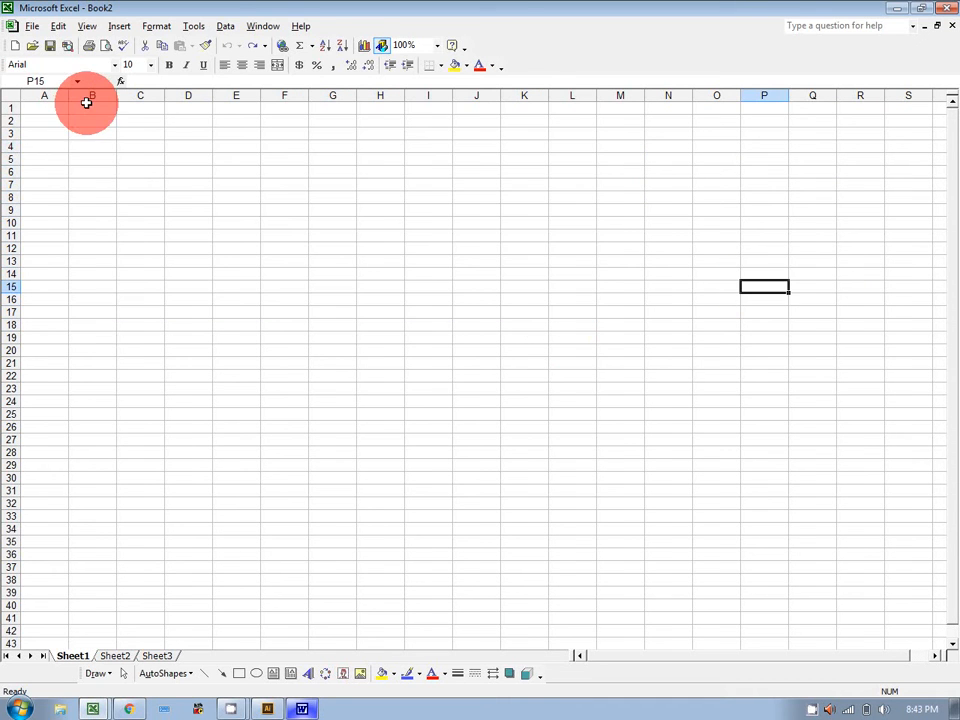
{"action": "left_click_drag", "start_coordinate": [87, 106], "coordinate": [88, 614]}
{"action": "scroll", "coordinate": [110, 533], "scroll_direction": "up", "scroll_amount": 4}
{"action": "left_click", "coordinate": [234, 184]}
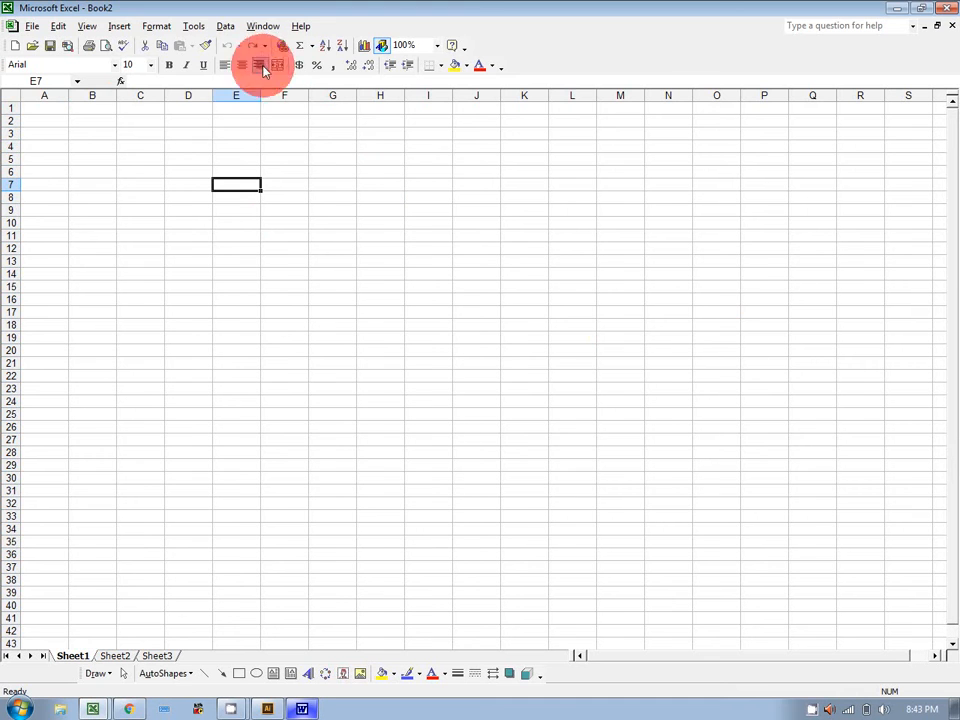
Select the entire columns D, J and C one at a time, extend to columns C through F, and clear the selection with I5
{"action": "left_click", "coordinate": [187, 93]}
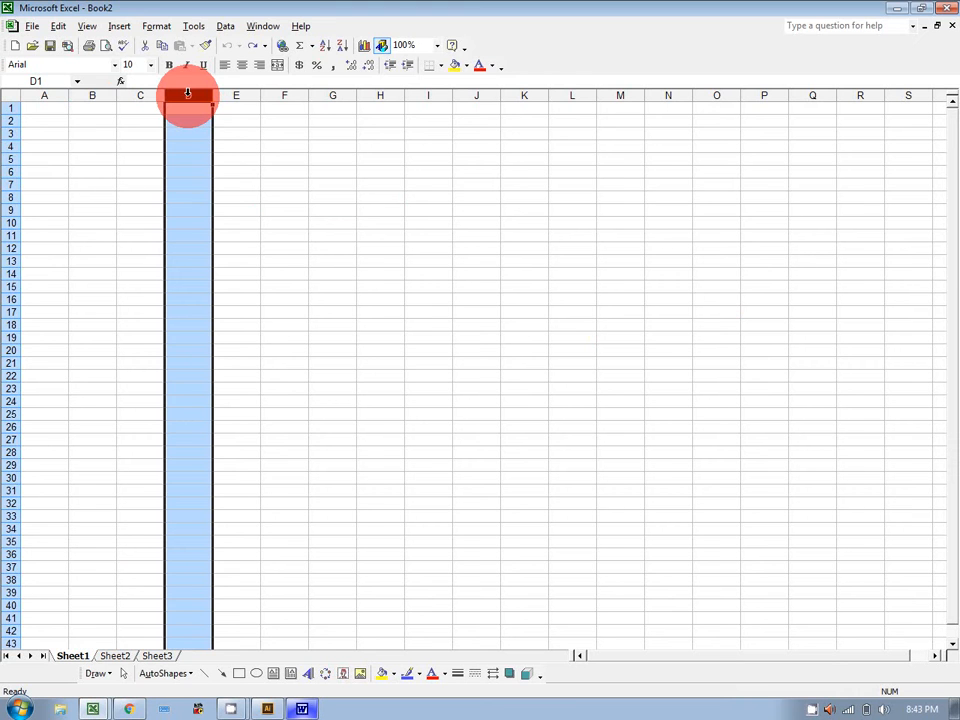
{"action": "left_click", "coordinate": [473, 94]}
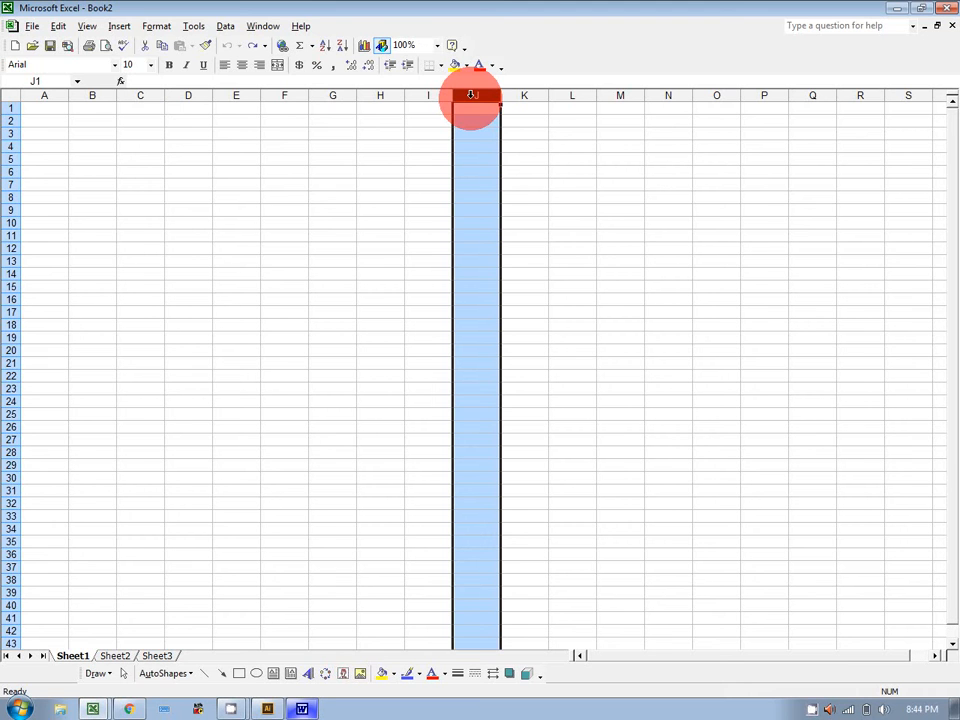
{"action": "left_click", "coordinate": [138, 94]}
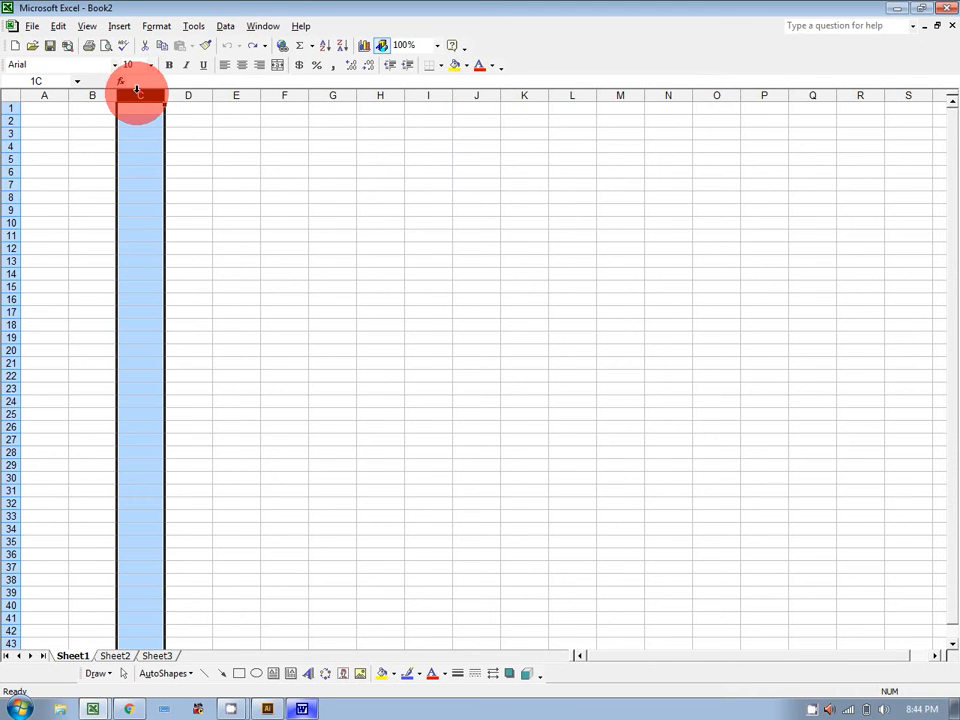
{"action": "left_click_drag", "start_coordinate": [138, 92], "coordinate": [277, 95]}
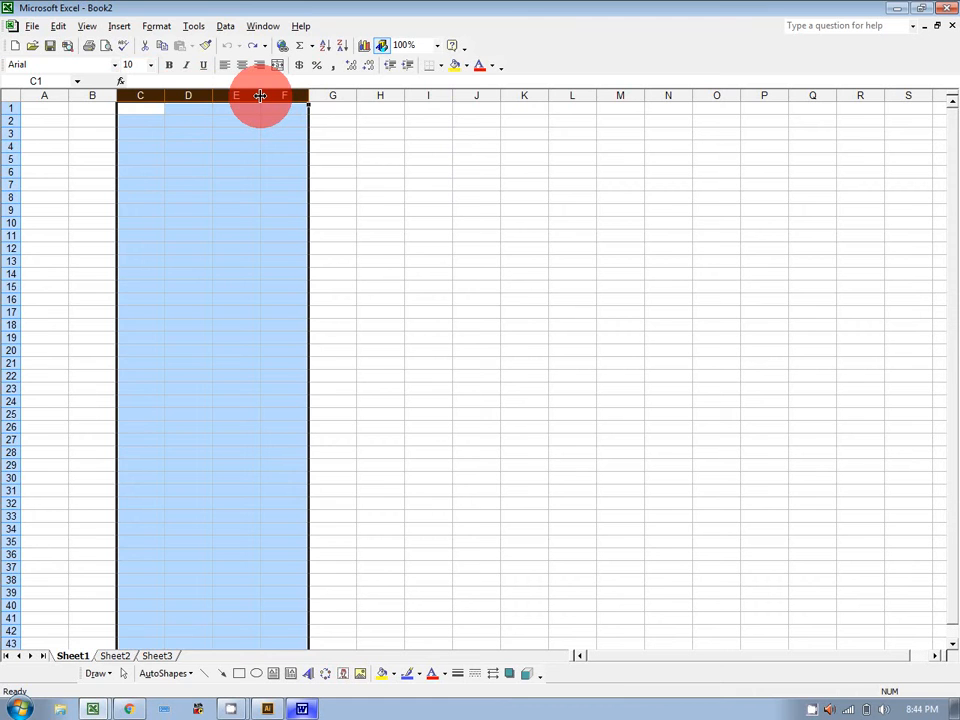
{"action": "left_click", "coordinate": [408, 158]}
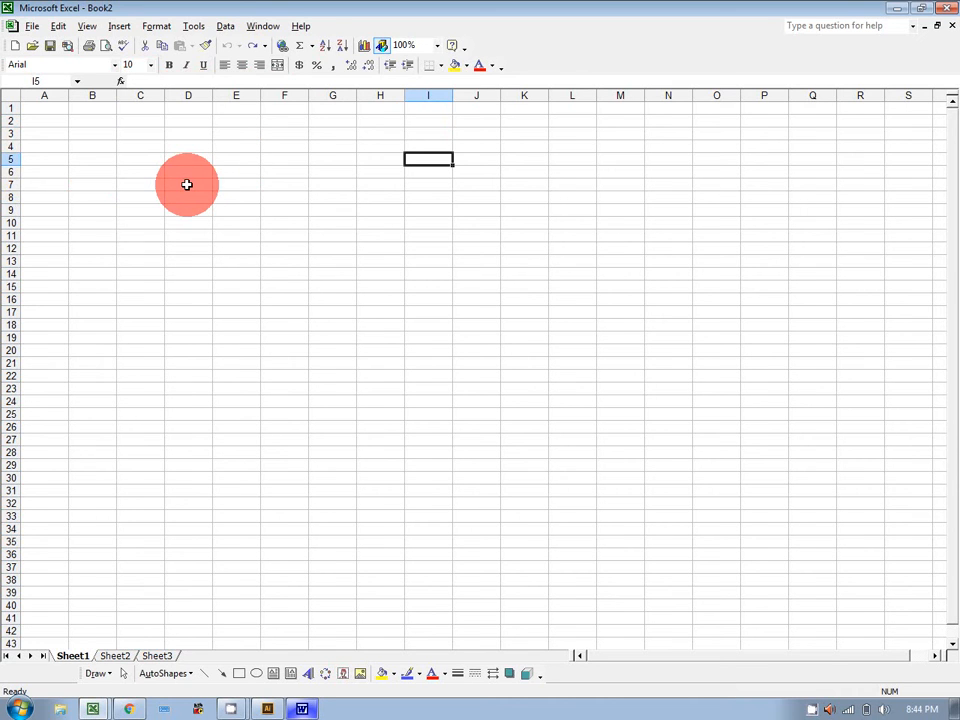
Select the entire row 10, row 2 and rows 2 through 15 in turn, and clear the selection with E24
{"action": "left_click", "coordinate": [5, 224]}
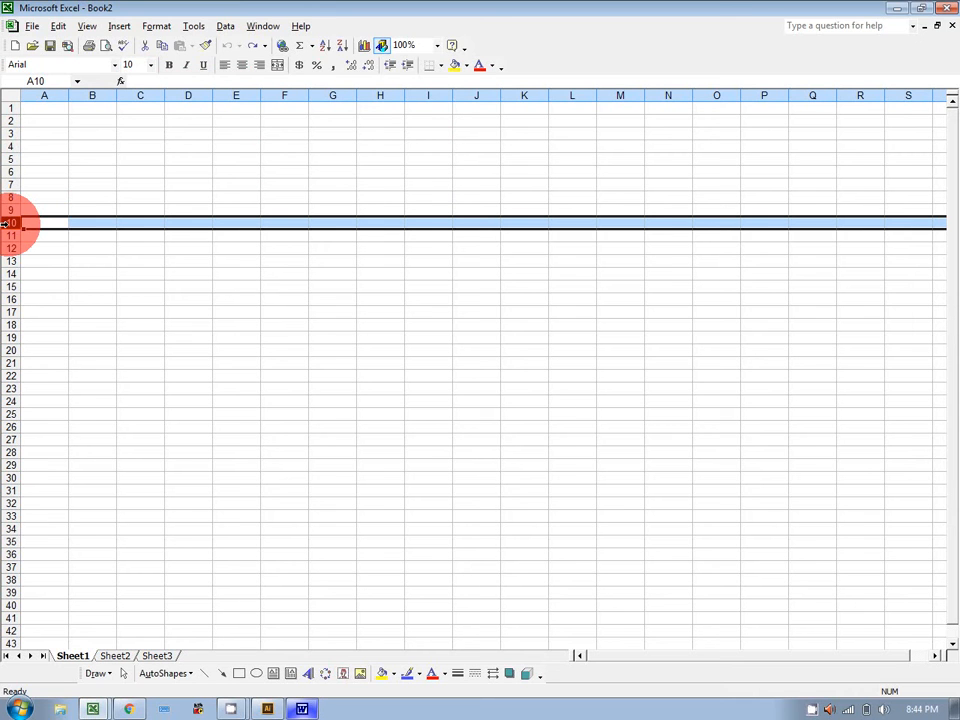
{"action": "left_click", "coordinate": [5, 120]}
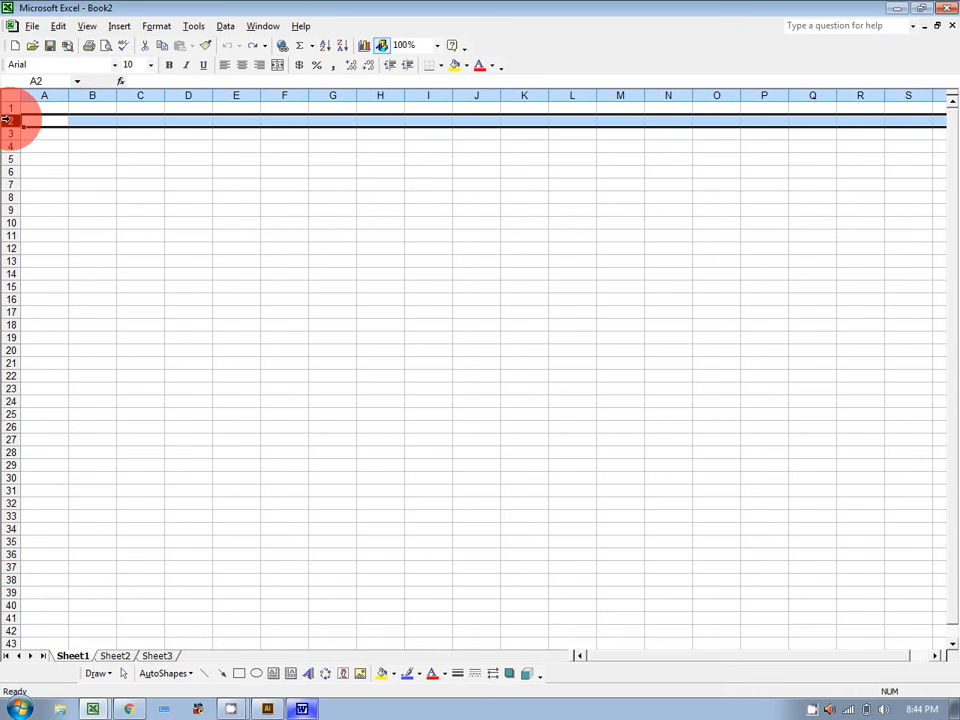
{"action": "left_click_drag", "start_coordinate": [8, 121], "coordinate": [12, 286]}
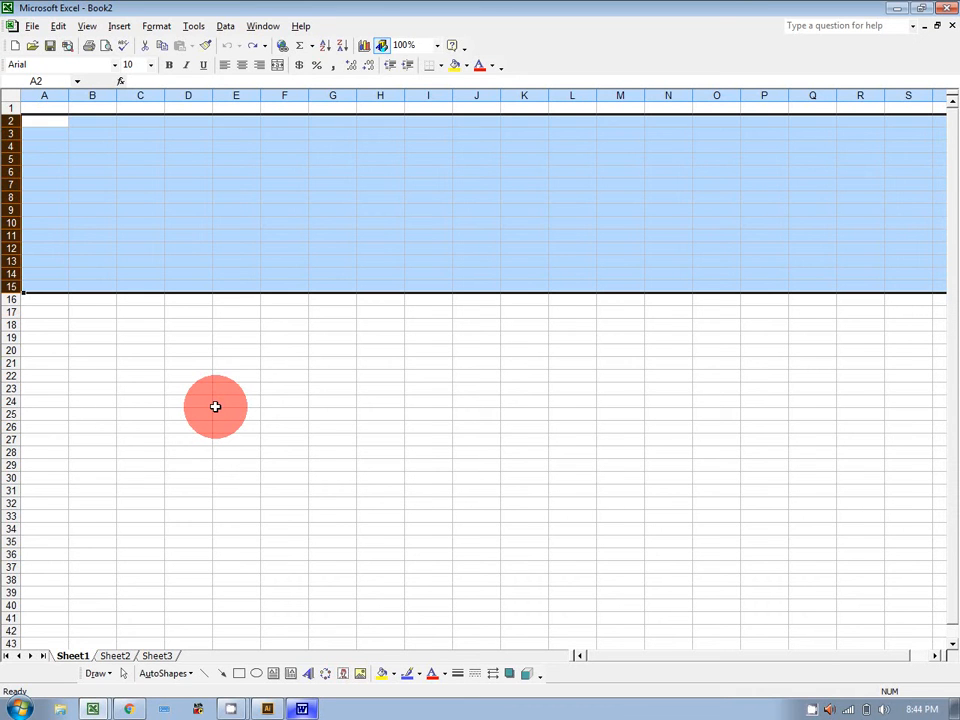
{"action": "left_click", "coordinate": [215, 406]}
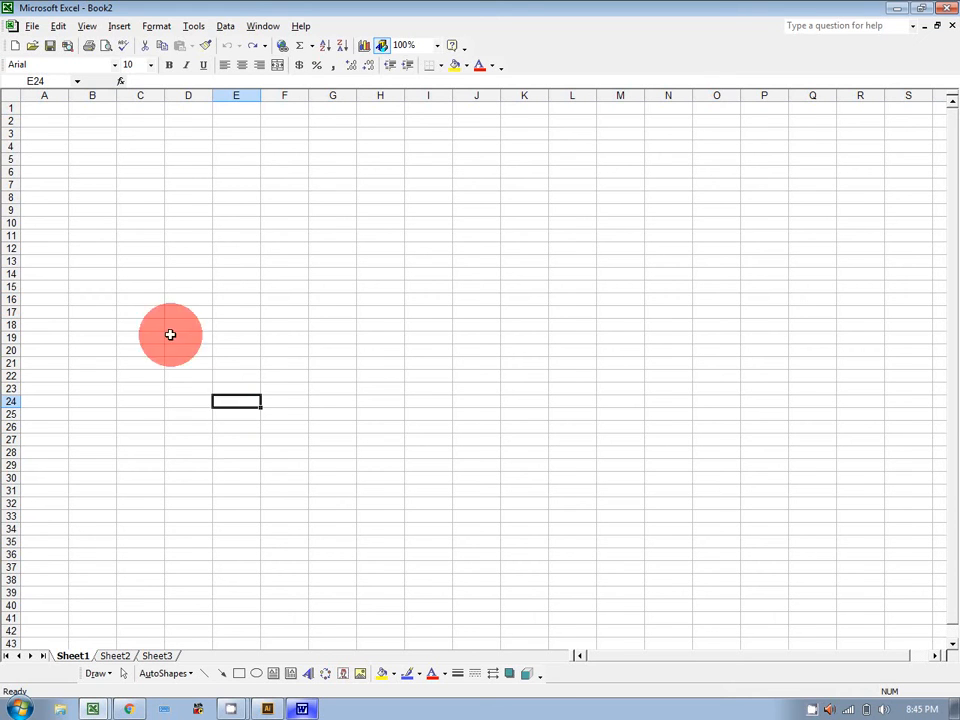
{"action": "left_click", "coordinate": [58, 26]}
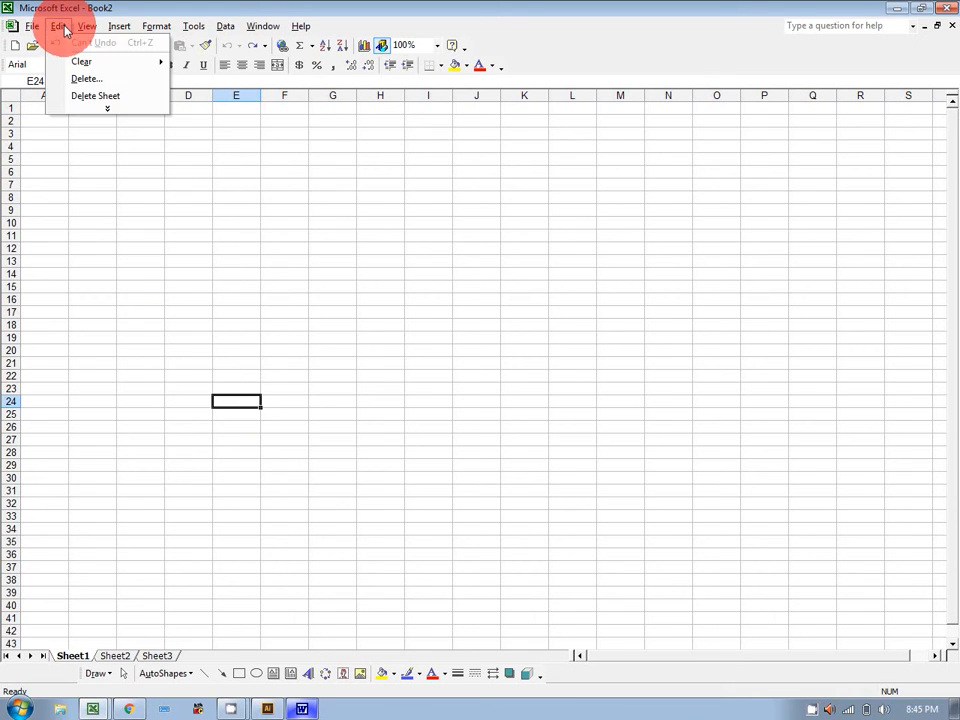
{"action": "left_click", "coordinate": [105, 110]}
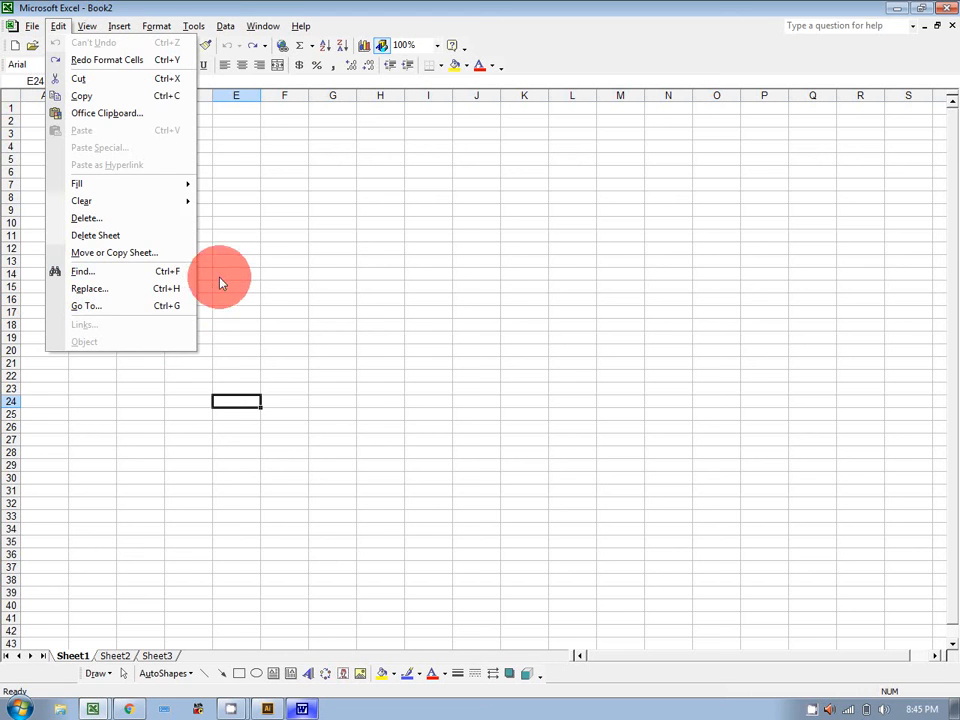
{"action": "left_click", "coordinate": [357, 288]}
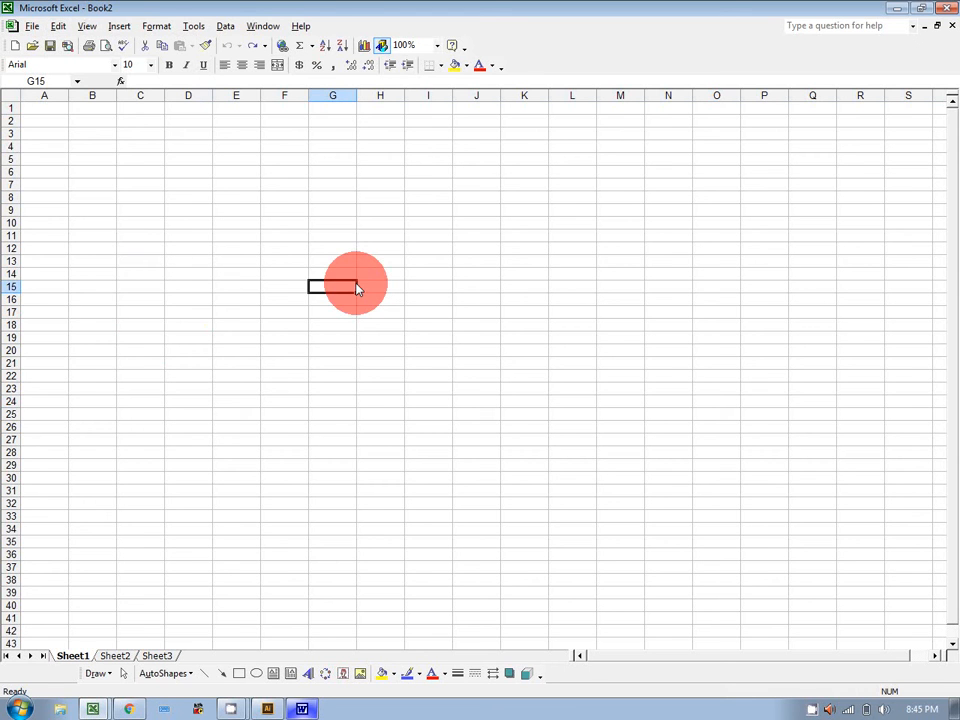
Select the complete sheet twice, first with G15 active and again from A1, clearing each selection with a single cell
{"action": "key", "text": "ctrl+a"}
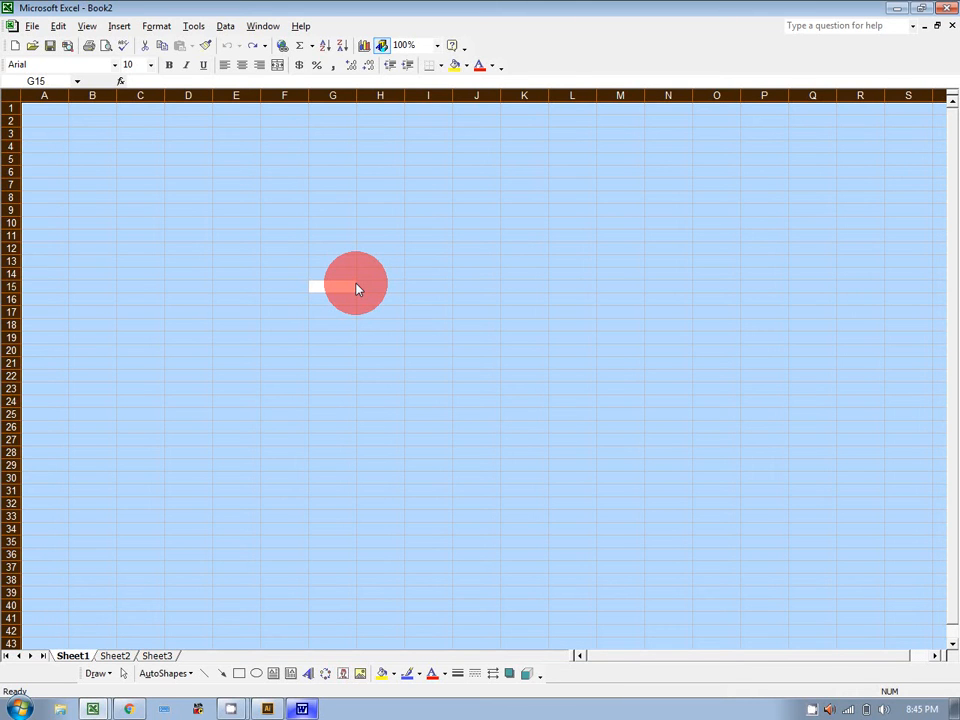
{"action": "left_click", "coordinate": [380, 209]}
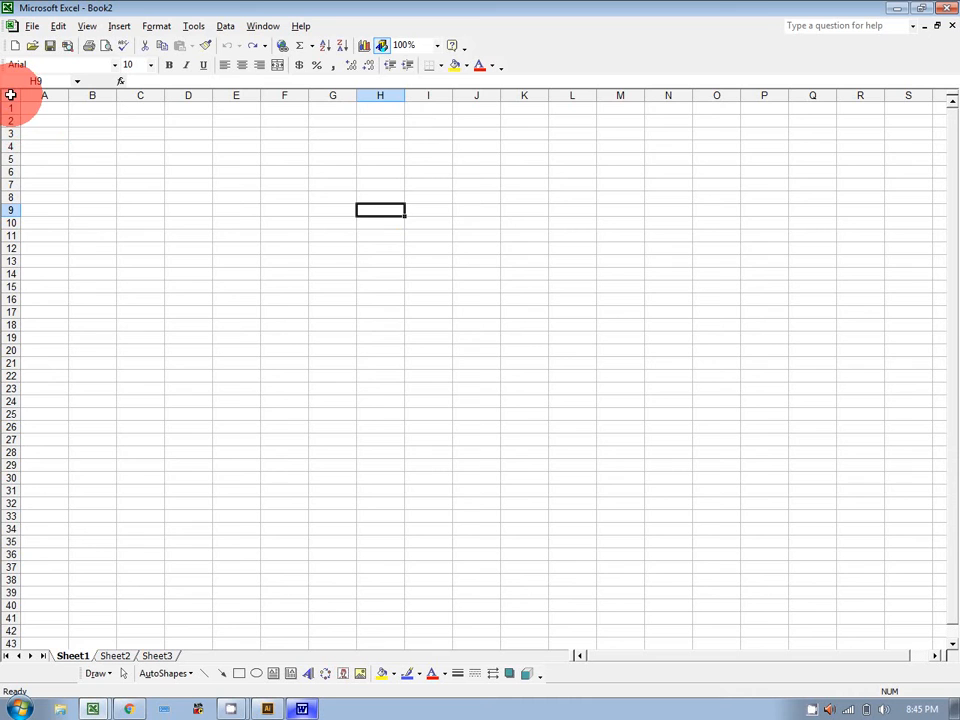
{"action": "left_click", "coordinate": [11, 95]}
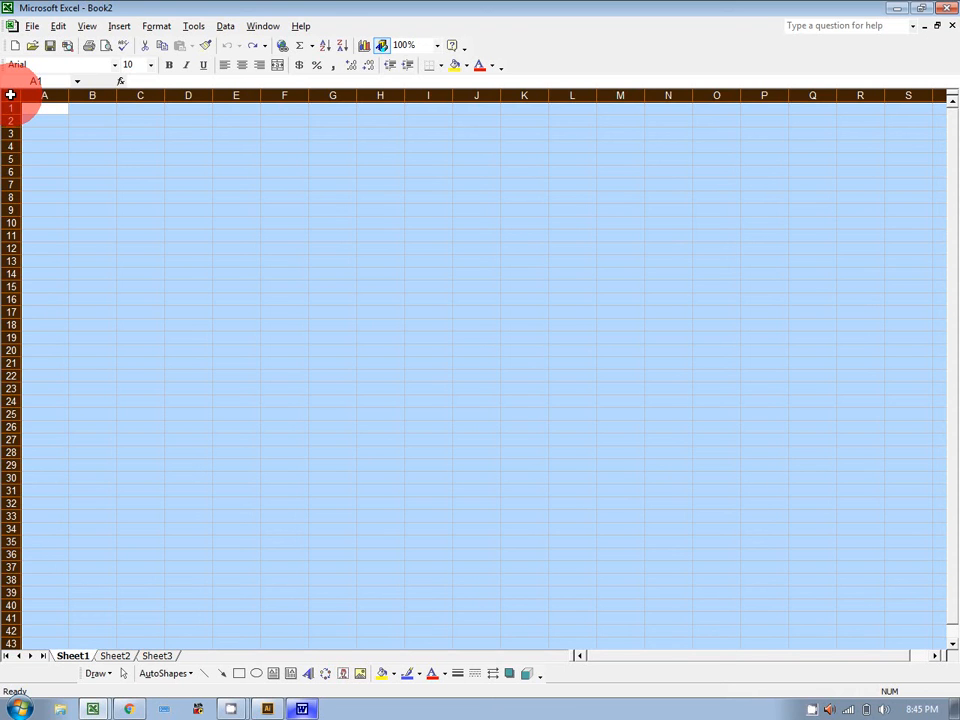
{"action": "left_click", "coordinate": [211, 197]}
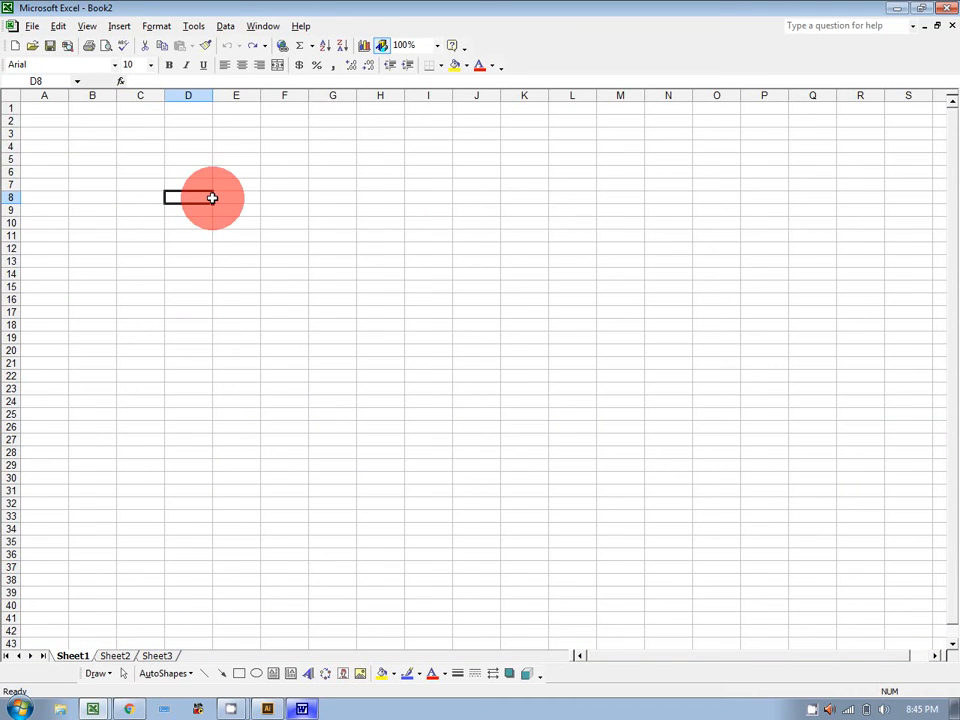
Select the range D7:I16, the entire column C, the entire row 5 and the complete sheet in turn
{"action": "left_click_drag", "start_coordinate": [193, 180], "coordinate": [407, 298]}
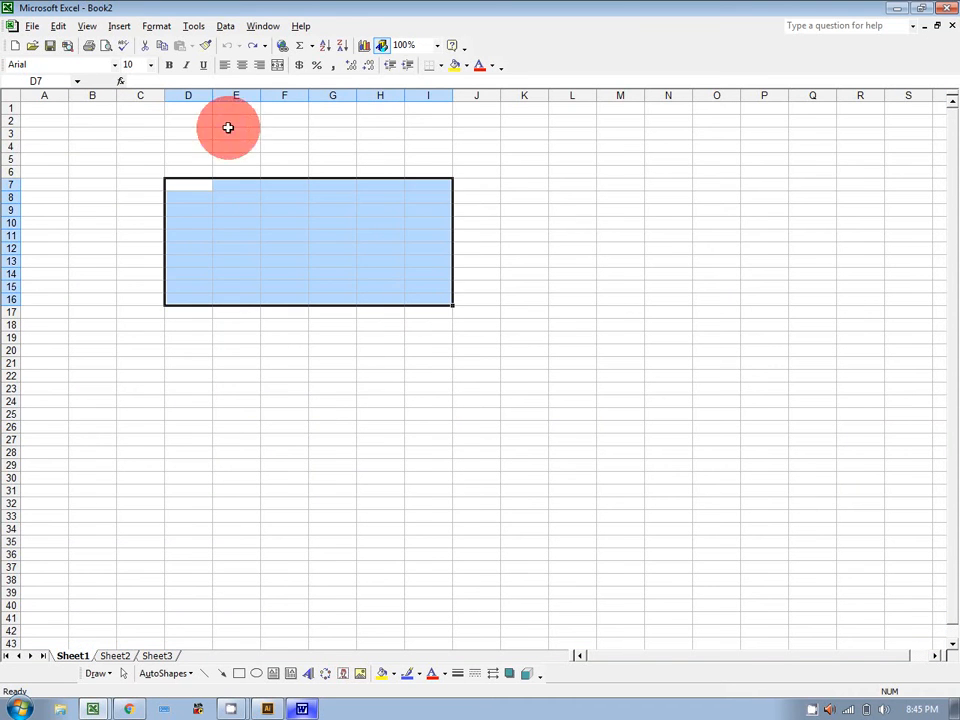
{"action": "left_click", "coordinate": [141, 95]}
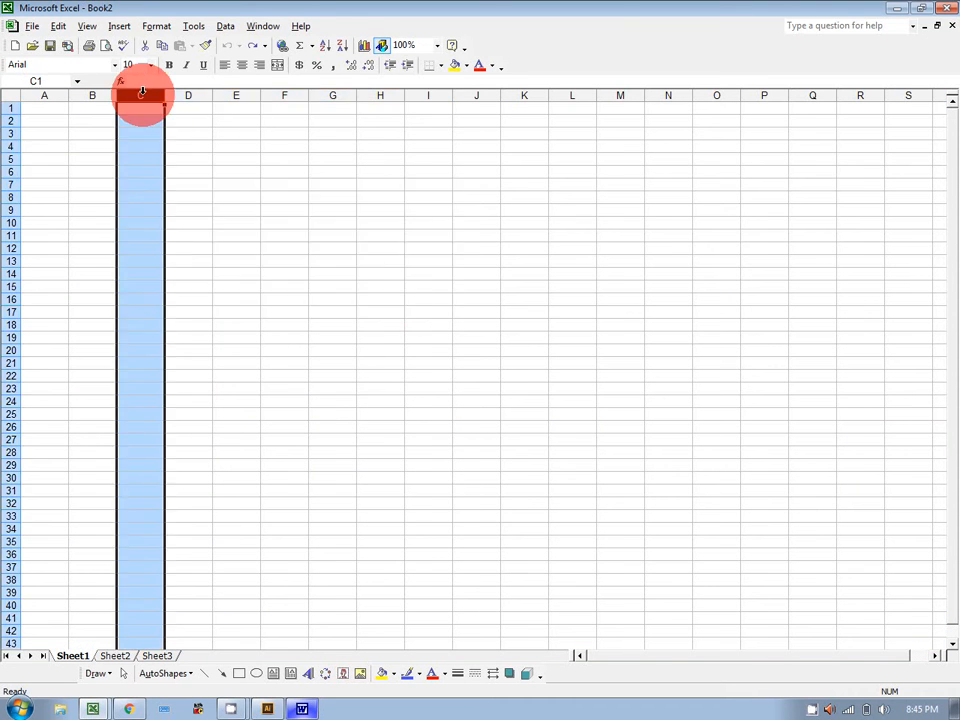
{"action": "left_click", "coordinate": [8, 160]}
{"action": "left_click", "coordinate": [7, 95]}
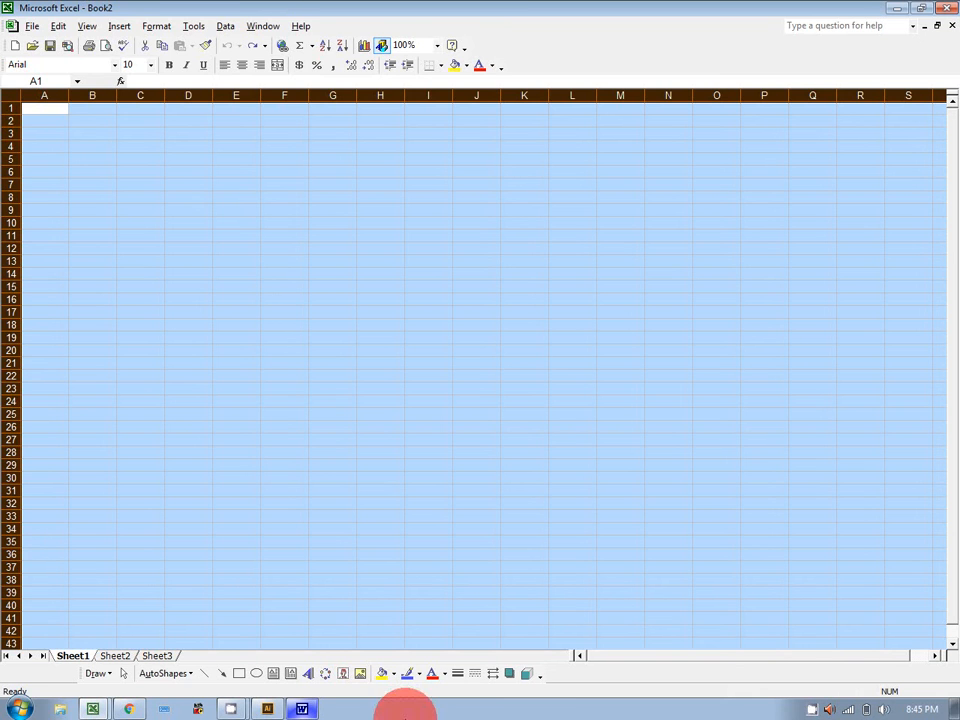
Switch to Word and review the "How to do selection" section of the outline, down to "Complete sheet"
{"action": "left_click", "coordinate": [302, 709]}
{"action": "scroll", "coordinate": [401, 165], "scroll_direction": "up", "scroll_amount": 3}
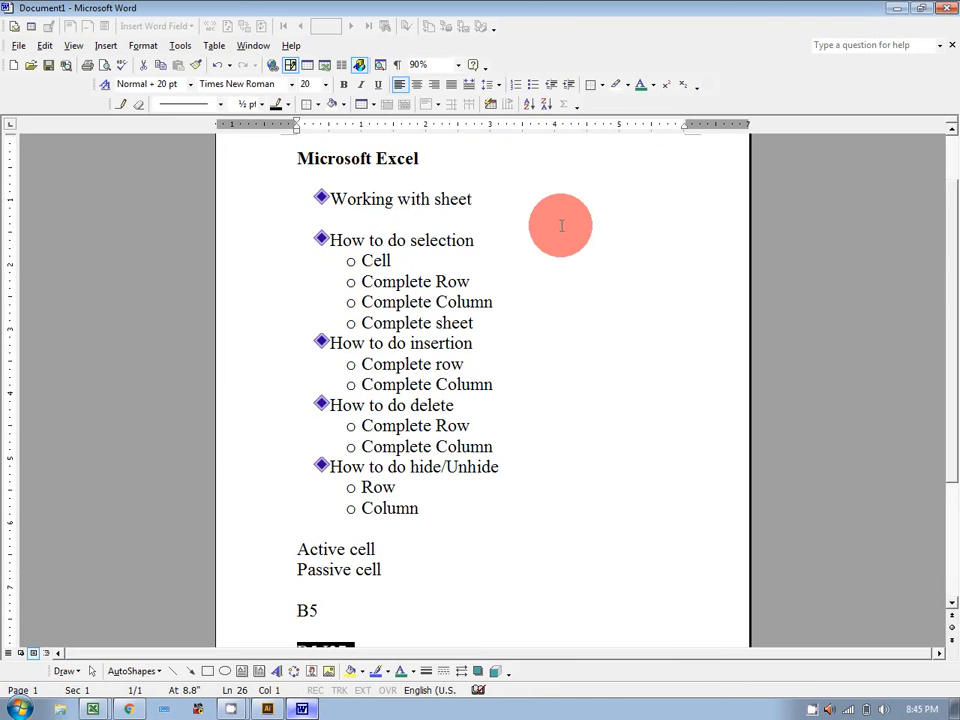
{"action": "left_click_drag", "start_coordinate": [332, 240], "coordinate": [507, 335]}
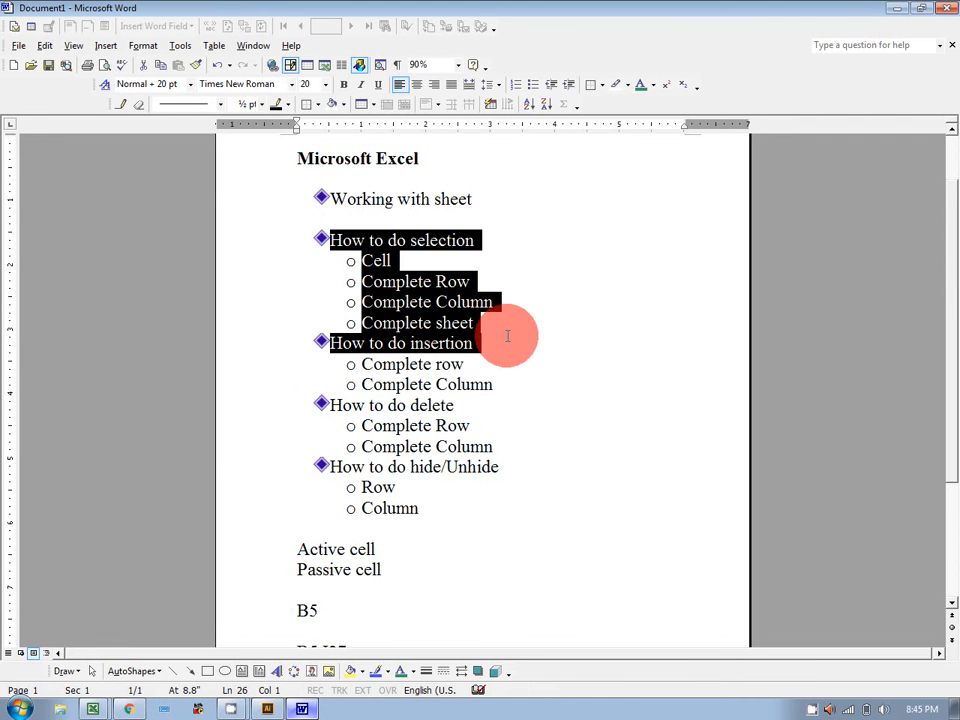
{"action": "left_click", "coordinate": [520, 323]}
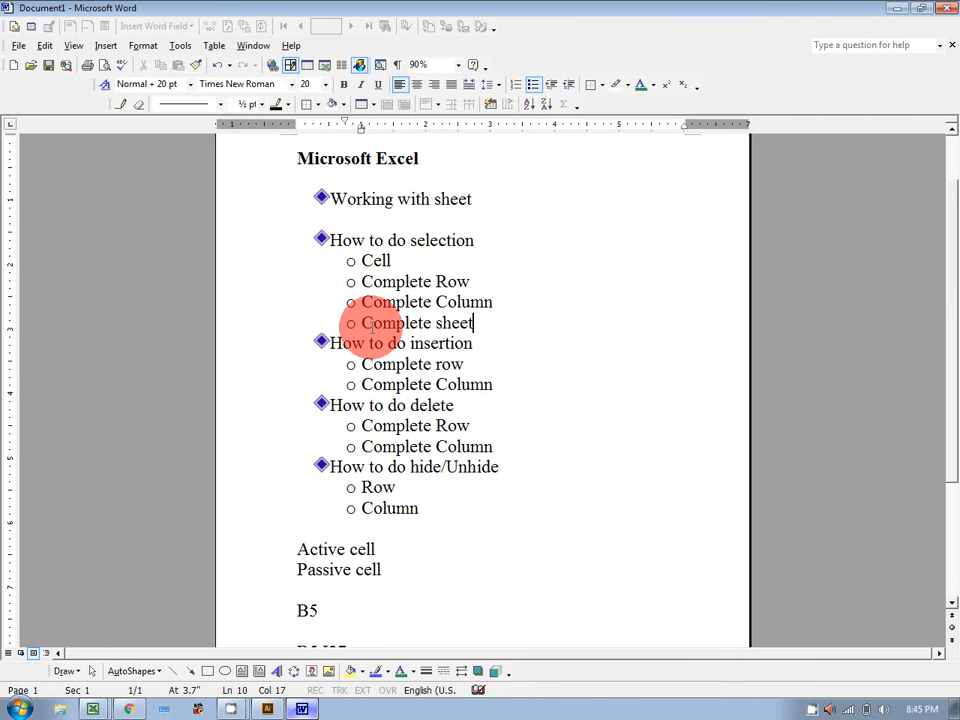
Switch back to Excel and enter "S No" in cell A1
{"action": "left_click", "coordinate": [302, 708]}
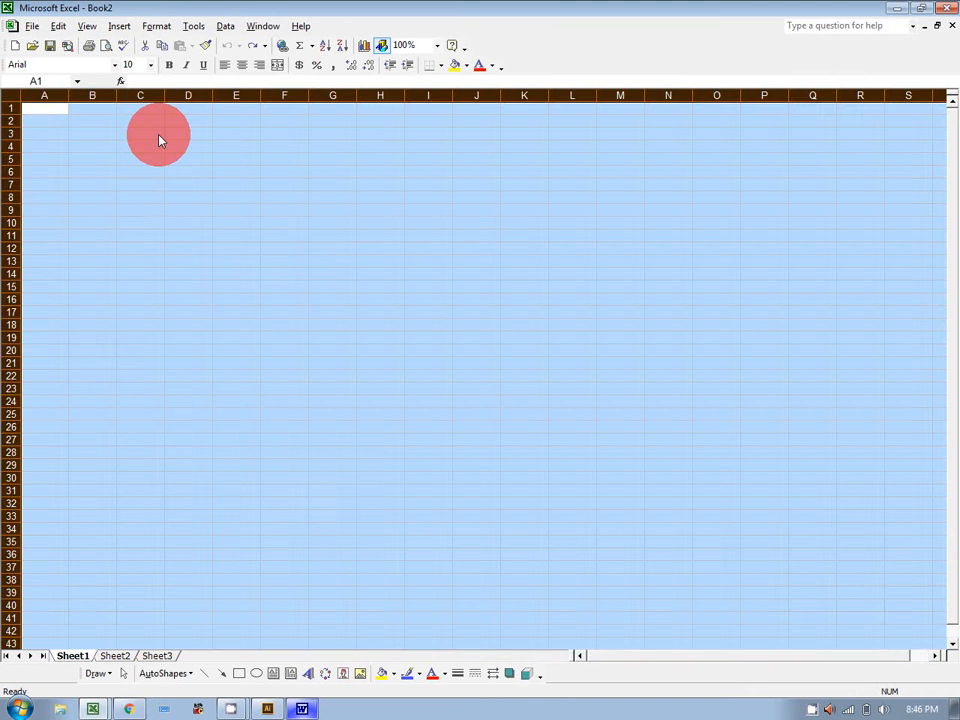
{"action": "left_click", "coordinate": [50, 108]}
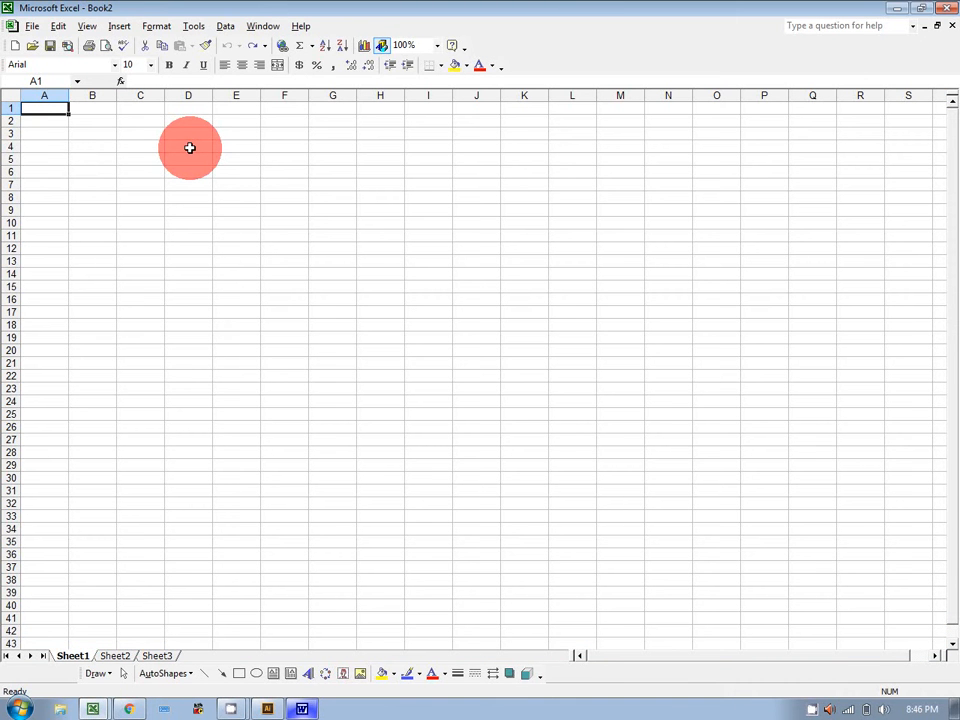
{"action": "type", "text": "S No"}
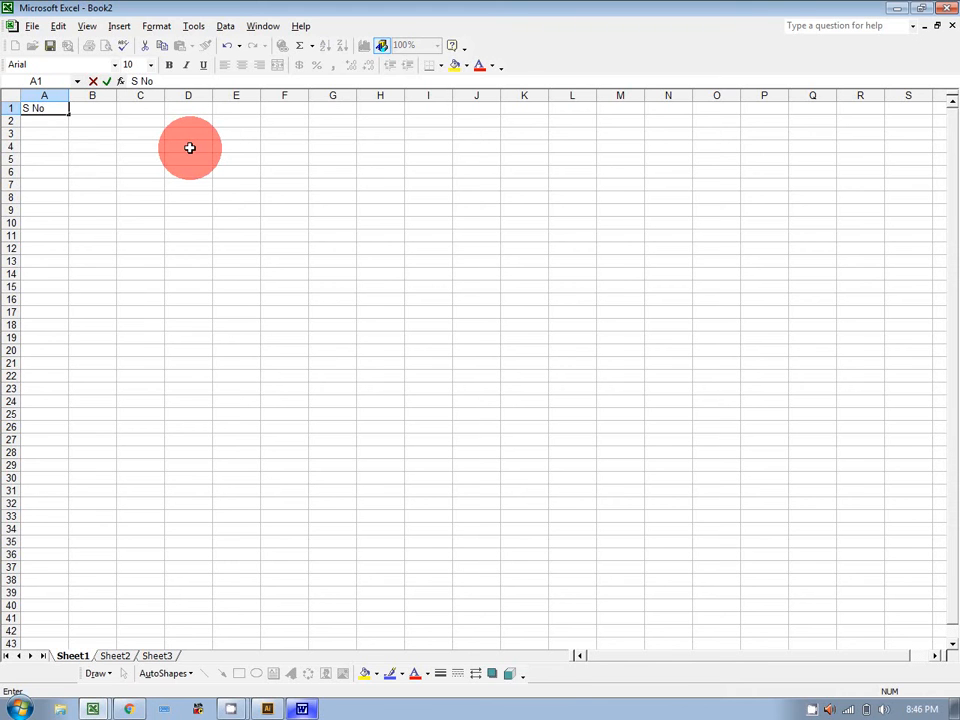
In the Word notes, add "User can enter two types of data in excel", "Text" and "Numeric" as separate lines below B5:I27
{"action": "left_click", "coordinate": [302, 708]}
{"action": "scroll", "coordinate": [379, 480], "scroll_direction": "down", "scroll_amount": 3}
{"action": "left_click", "coordinate": [379, 466]}
{"action": "key", "text": "Return"}
{"action": "type", "text": "user can "}
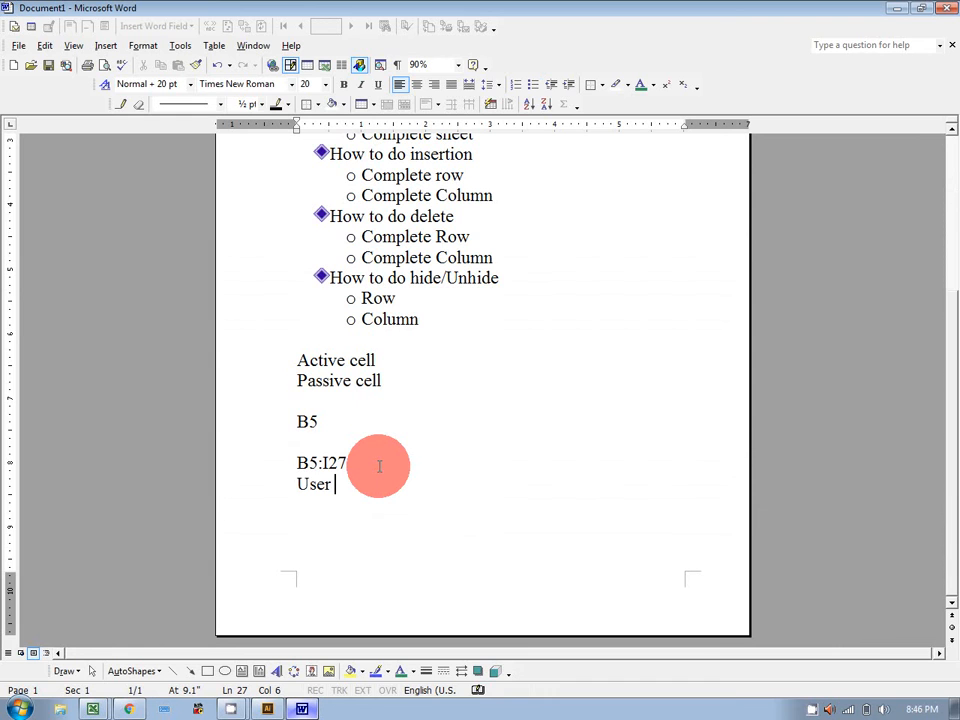
{"action": "type", "text": "enter two "}
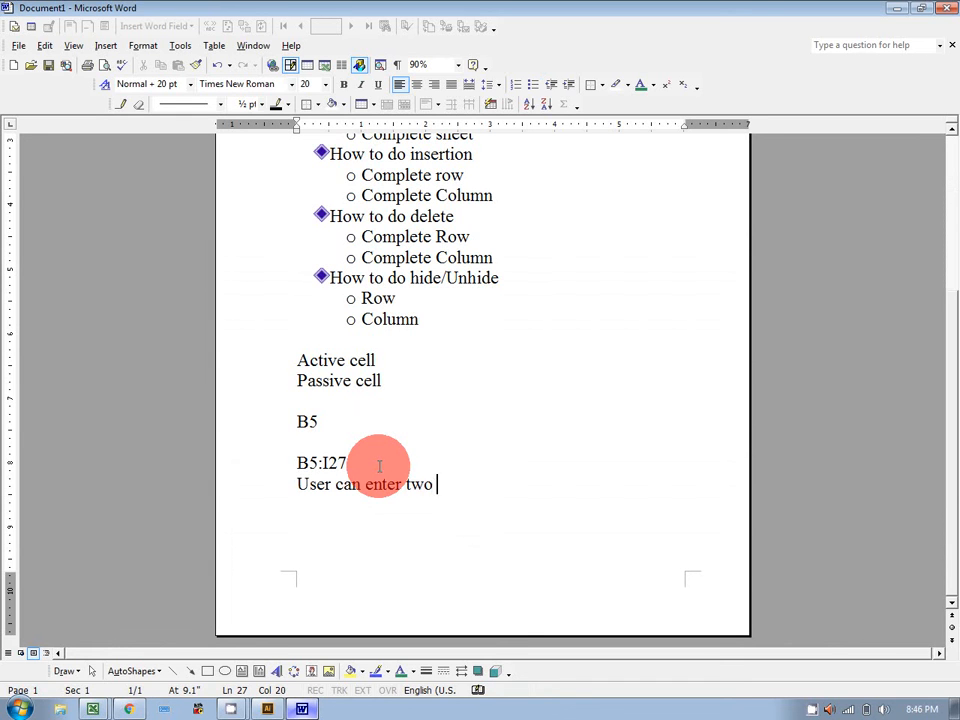
{"action": "type", "text": "types of "}
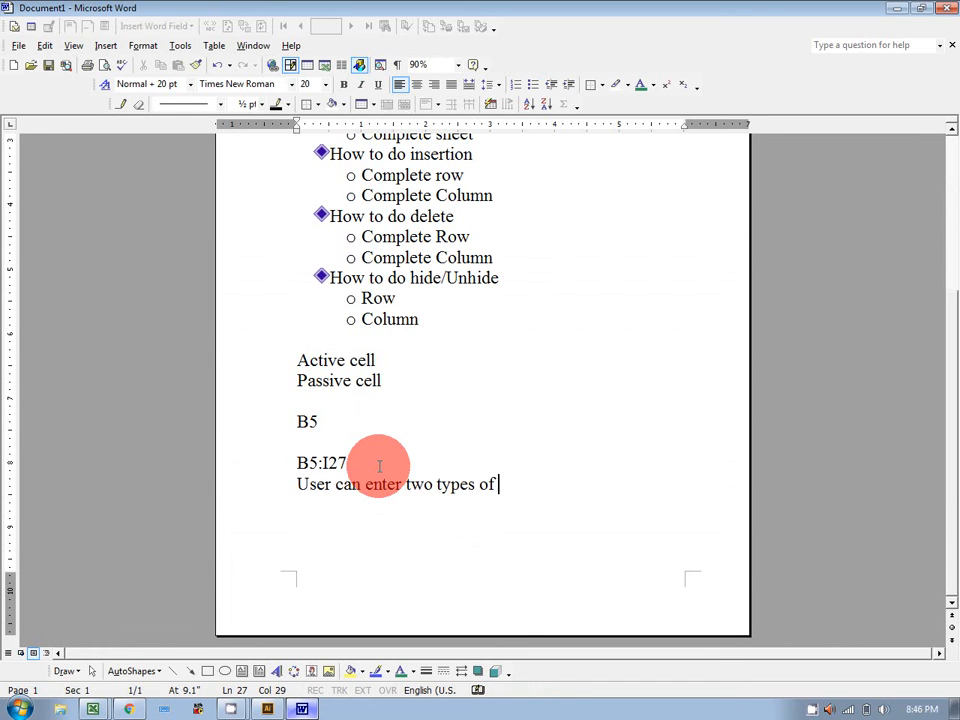
{"action": "type", "text": "data in ex"}
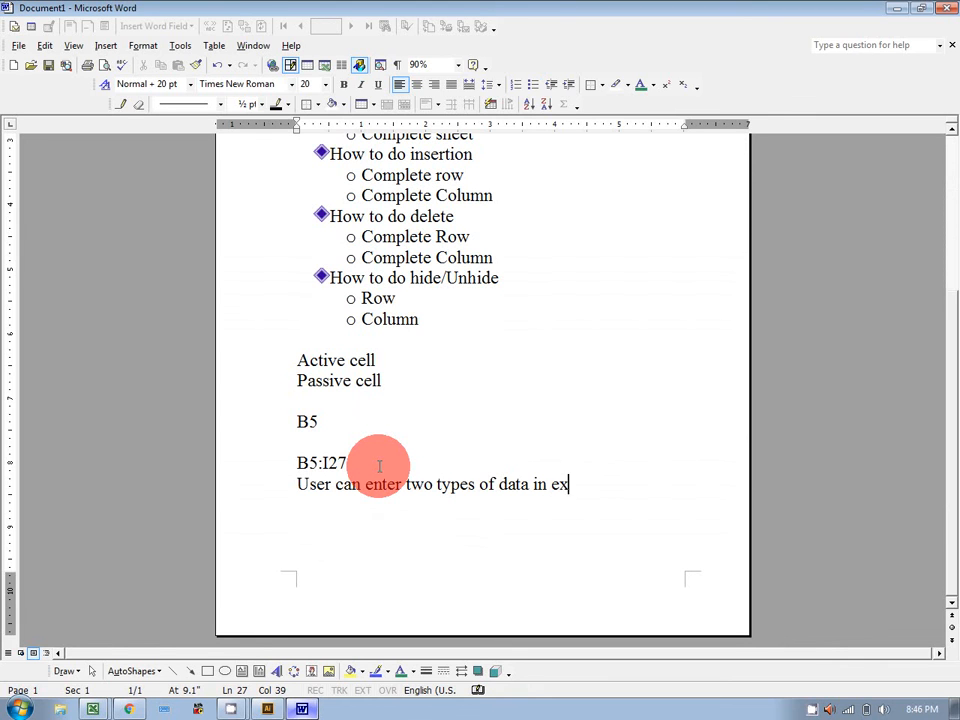
{"action": "type", "text": "cel"}
{"action": "key", "text": "Return"}
{"action": "type", "text": "Text"}
{"action": "key", "text": "Return"}
{"action": "type", "text": "Numeric"}
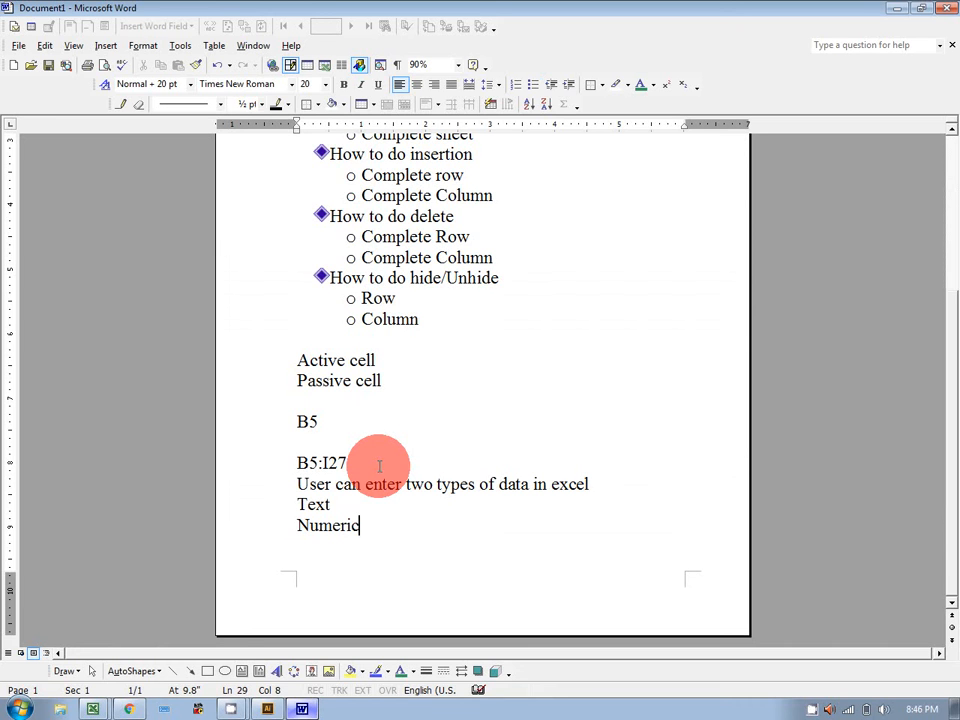
Switch back to Excel and commit the A1 entry by selecting cell C2
{"action": "left_click", "coordinate": [308, 708]}
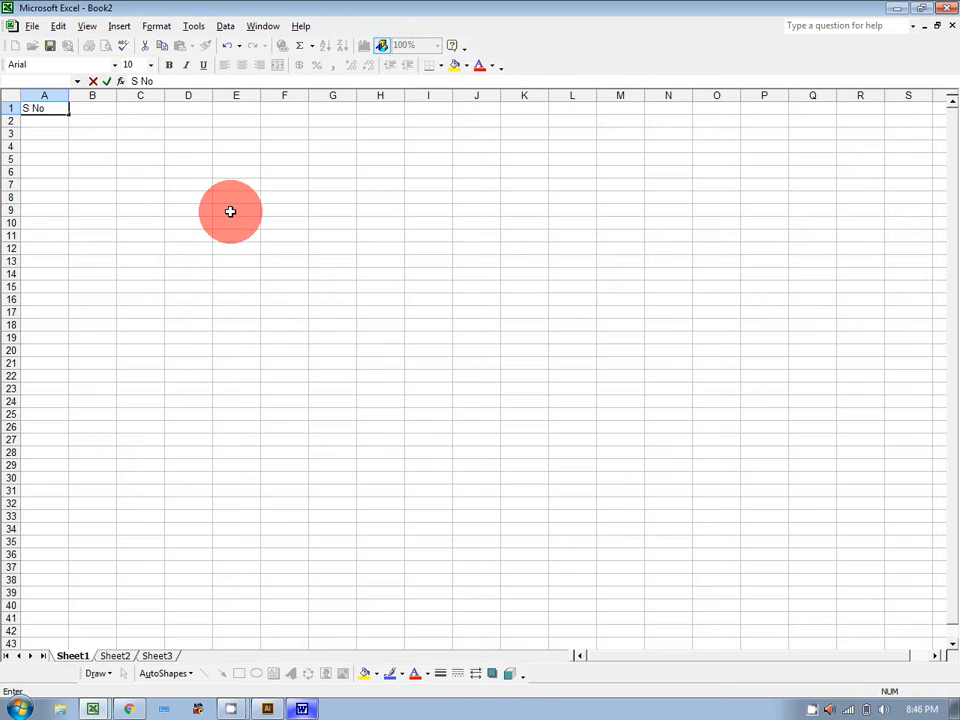
{"action": "left_click", "coordinate": [150, 120]}
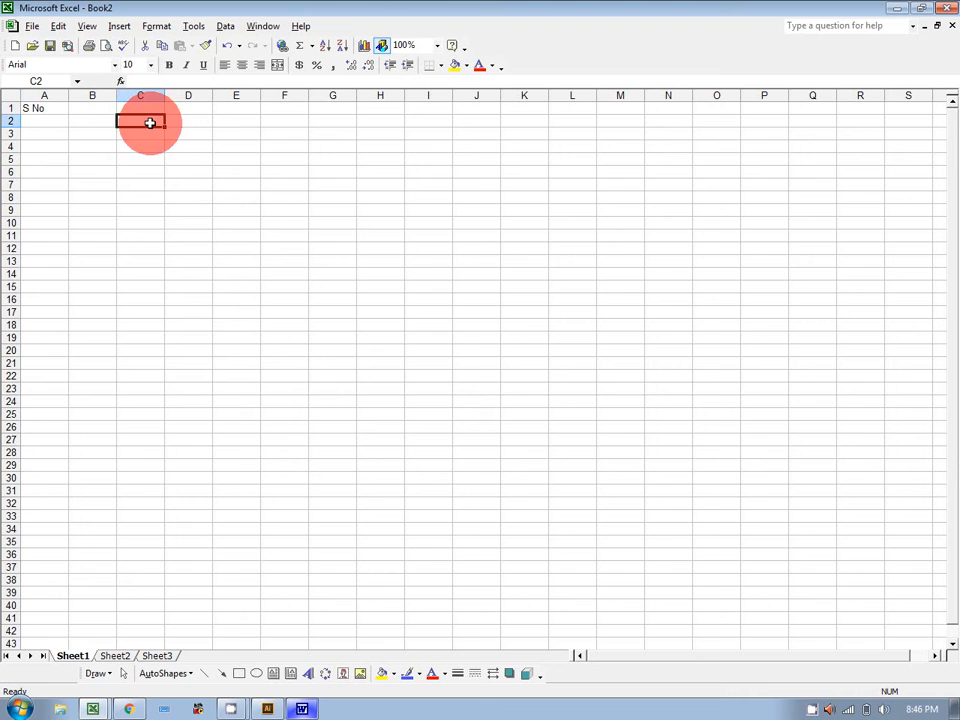
Enter 2 in cell C2 and 1-12 in cell C3 as sample numeric data
{"action": "type", "text": "2"}
{"action": "key", "text": "Return"}
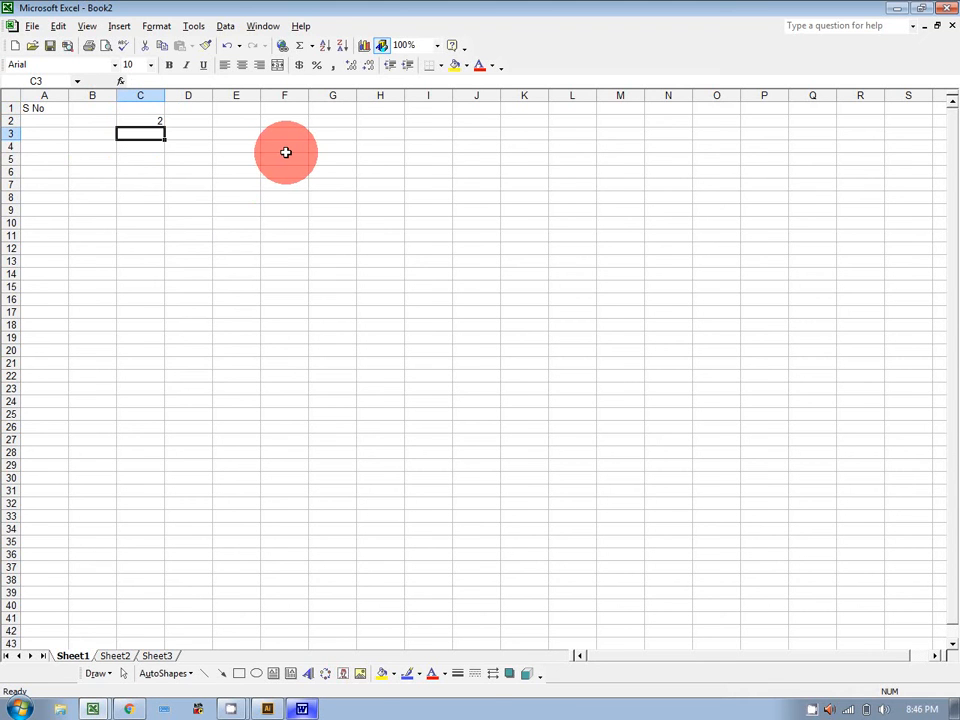
{"action": "type", "text": "1-12"}
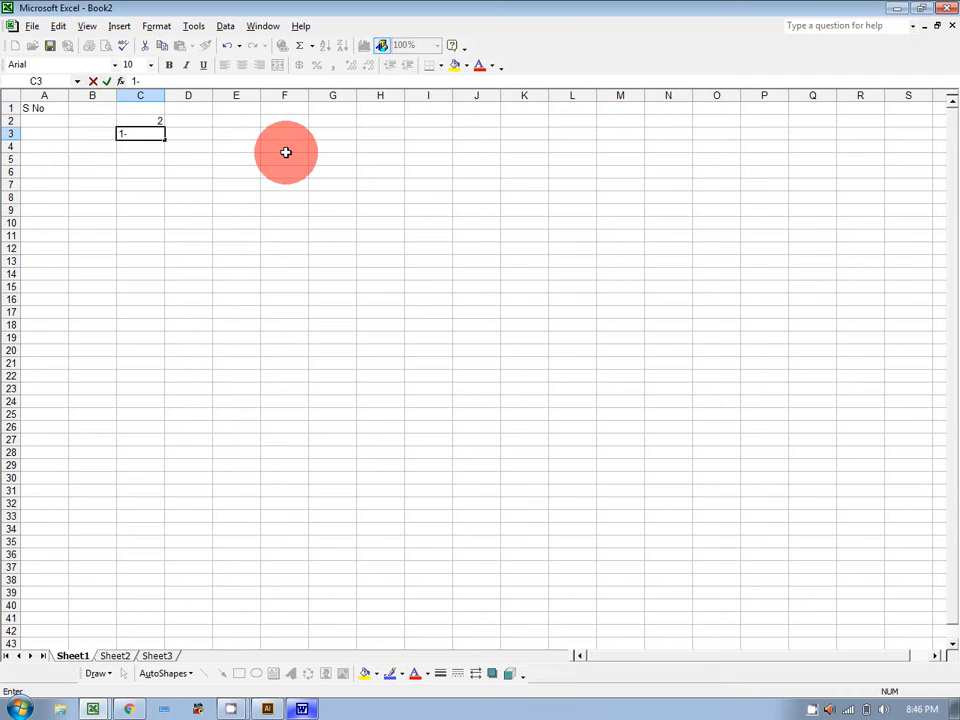
{"action": "key", "text": "Return"}
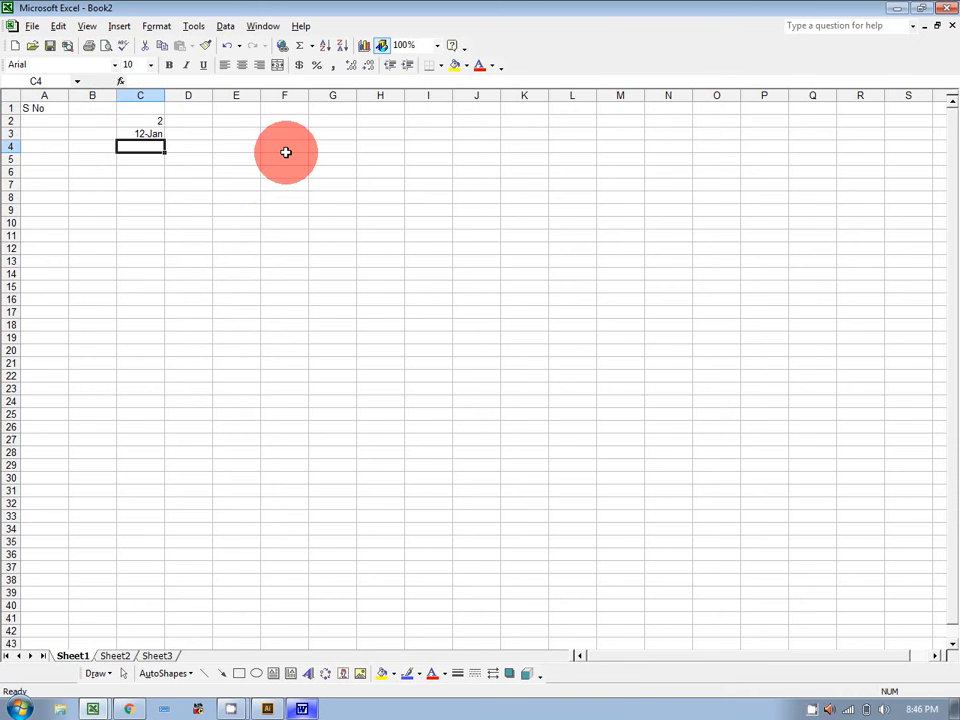
Clear cell C3 and enter the letter "a" in it as sample text data
{"action": "key", "text": "Up"}
{"action": "key", "text": "Delete"}
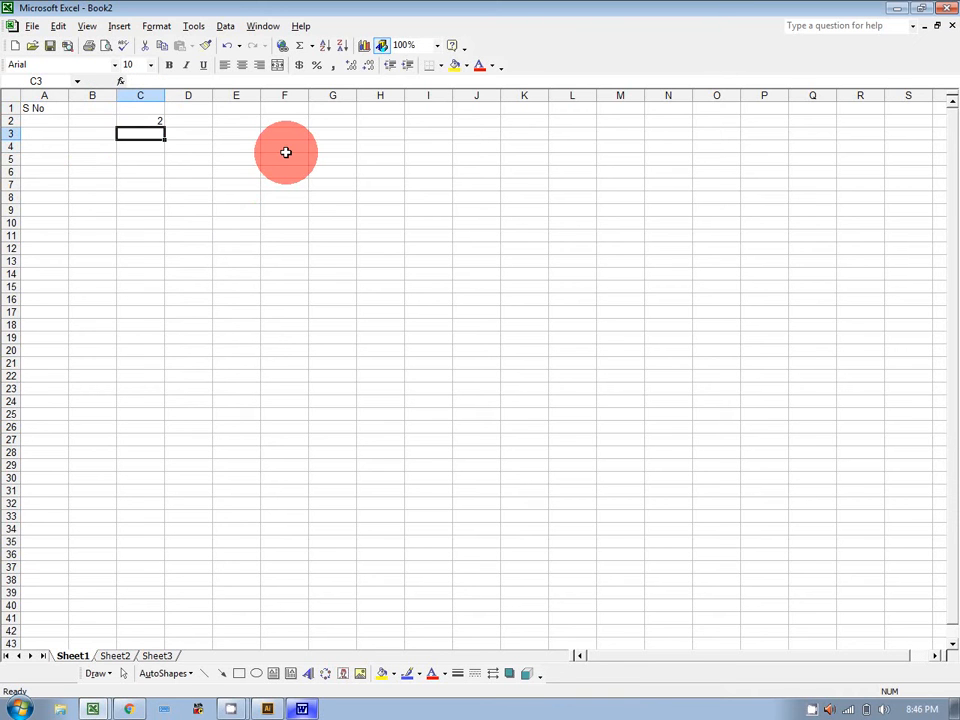
{"action": "type", "text": "a"}
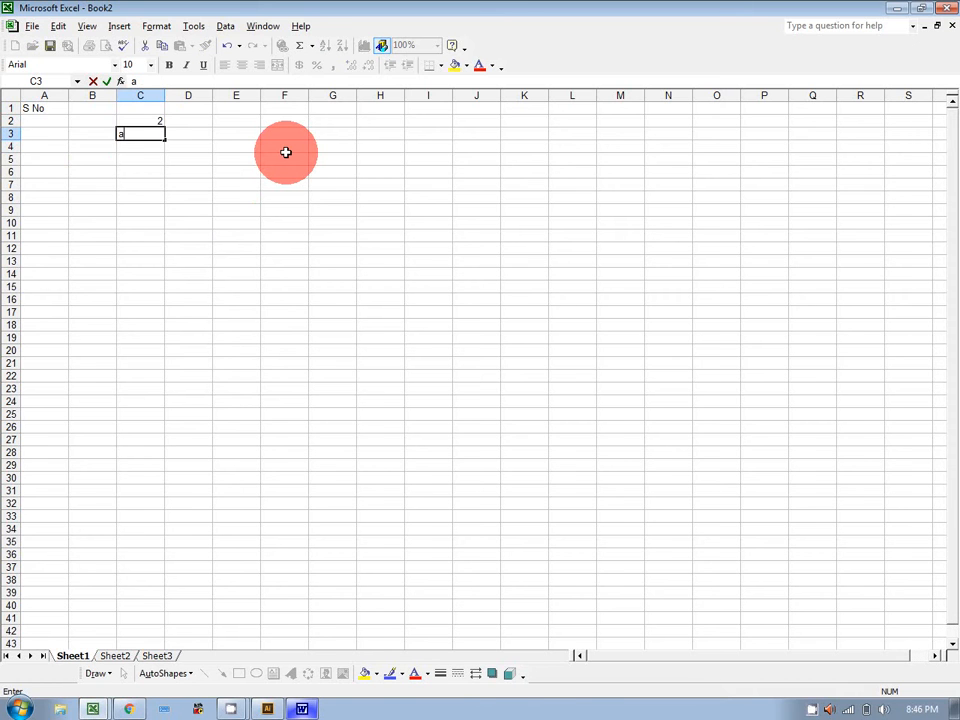
{"action": "key", "text": "Return"}
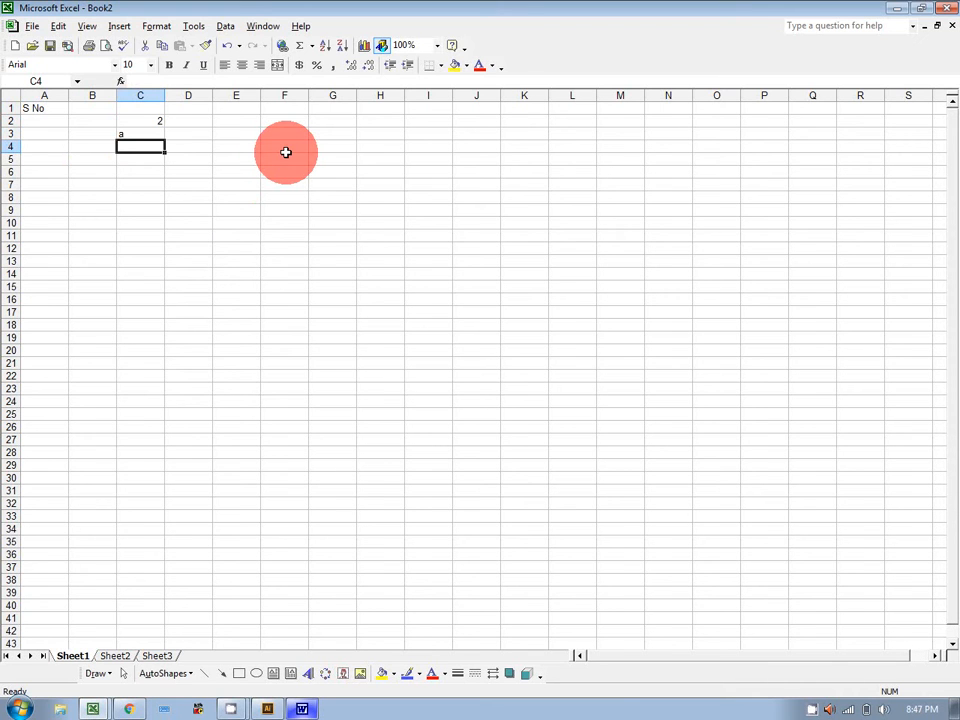
Try centre, left and right alignment on the number in cell C2
{"action": "left_click", "coordinate": [146, 122]}
{"action": "left_click", "coordinate": [241, 67]}
{"action": "left_click", "coordinate": [225, 66]}
{"action": "left_click", "coordinate": [258, 66]}
{"action": "left_click", "coordinate": [236, 207]}
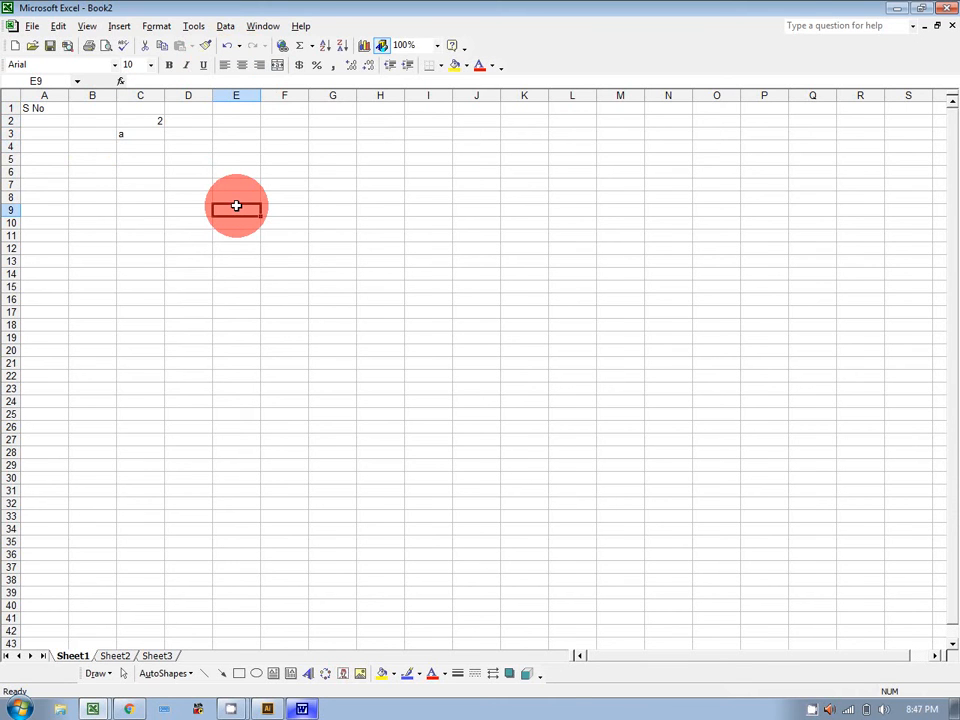
Clear the sample entries from cells C3 and C2
{"action": "left_click", "coordinate": [122, 134]}
{"action": "key", "text": "Delete"}
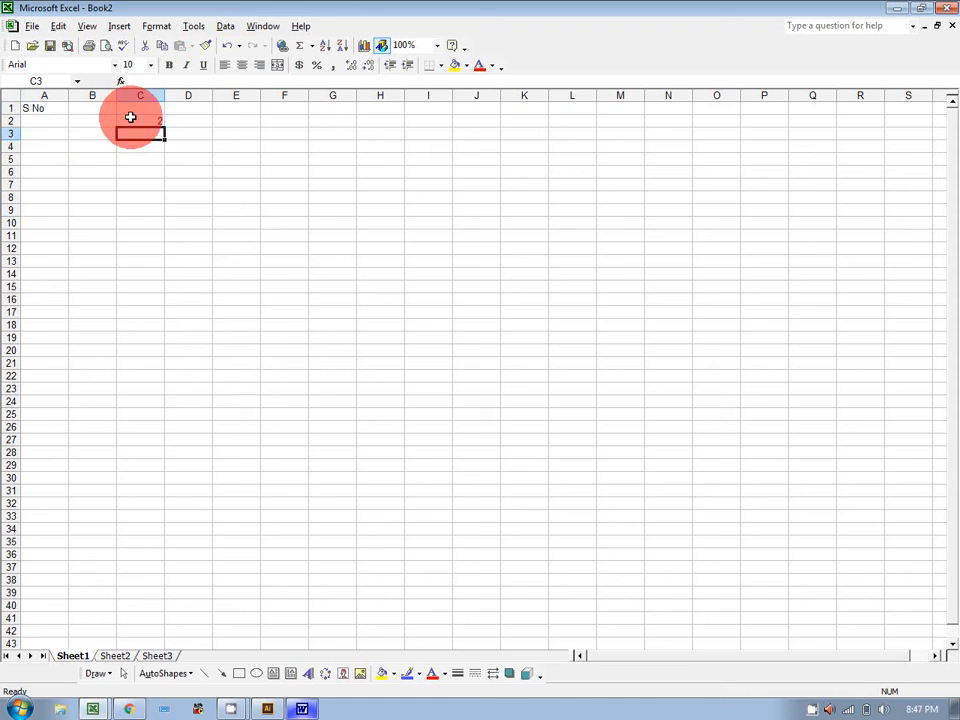
{"action": "left_click", "coordinate": [136, 118]}
{"action": "key", "text": "Delete"}
Enter the headers "Name", "Address" and "CNIC" in cells B1, C1 and D1
{"action": "left_click", "coordinate": [95, 108]}
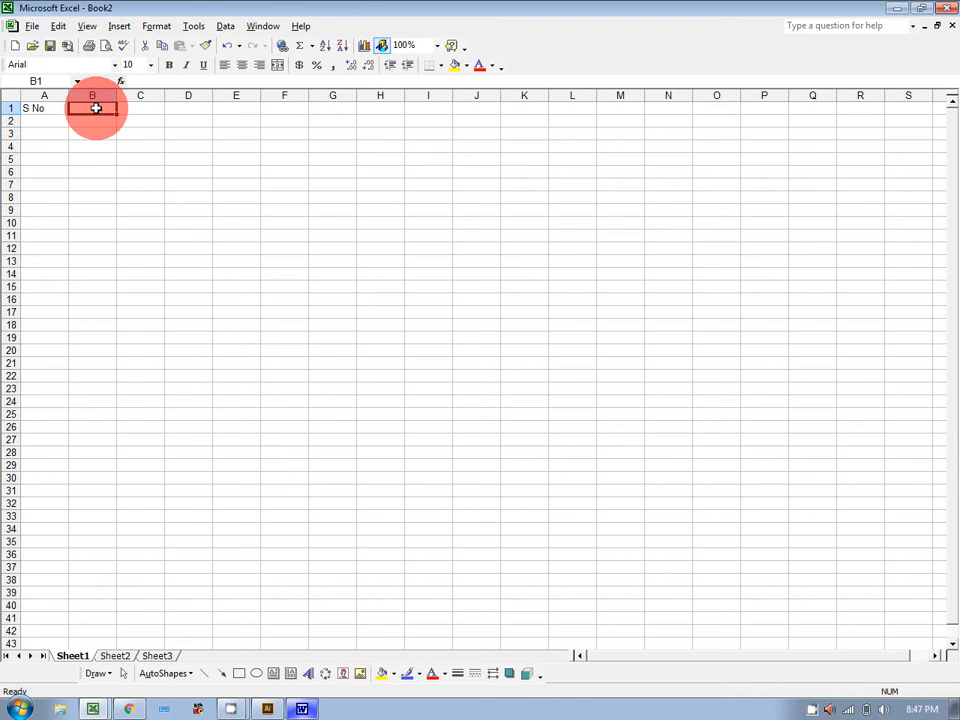
{"action": "type", "text": "Name"}
{"action": "key", "text": "Tab"}
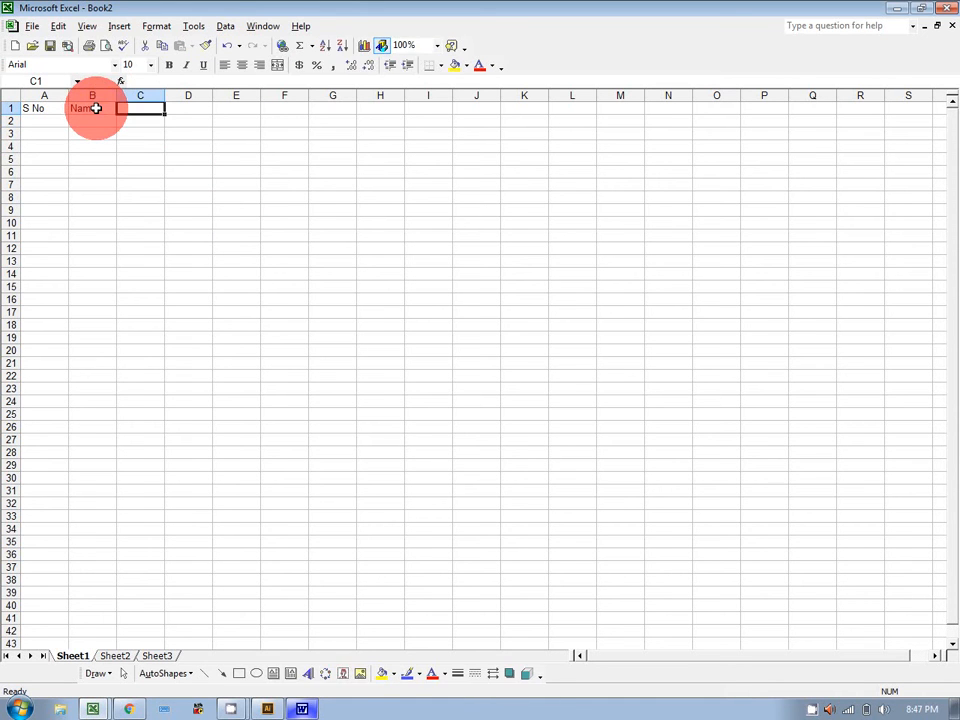
{"action": "type", "text": "Address"}
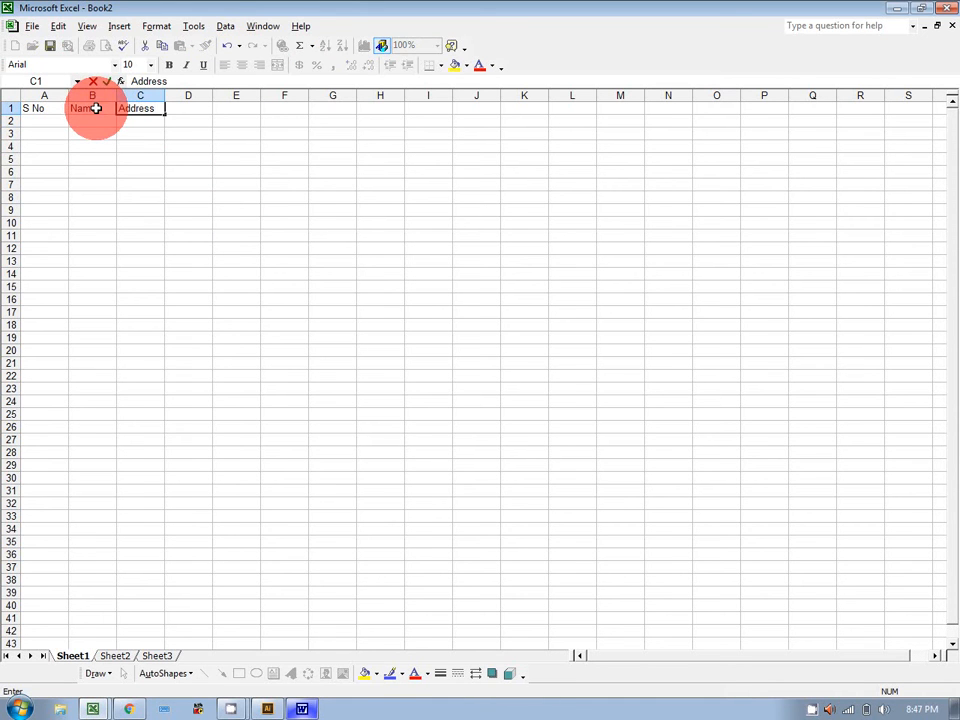
{"action": "key", "text": "Tab"}
{"action": "type", "text": "CNIC"}
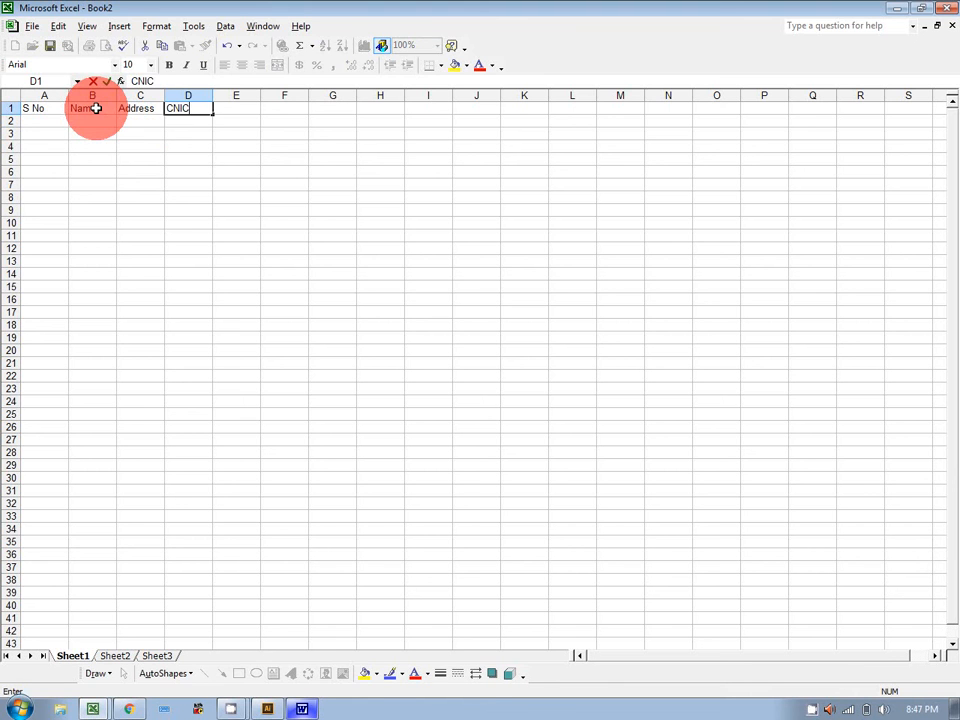
{"action": "left_click", "coordinate": [201, 195]}
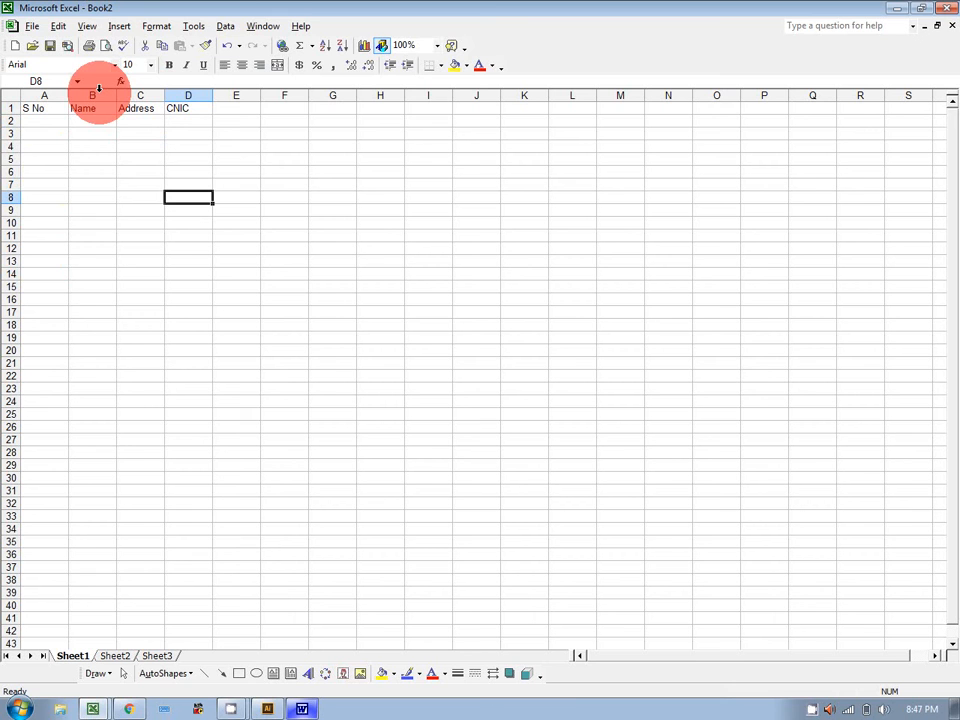
Enter the header "fathername" in cell E1 and clear that cell again
{"action": "left_click", "coordinate": [241, 109]}
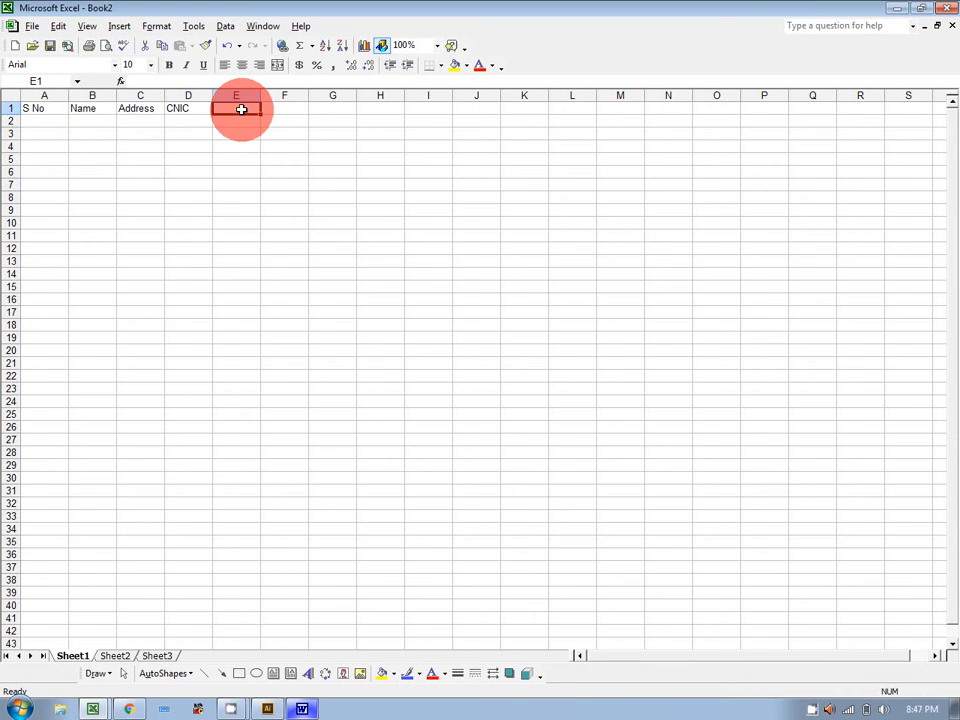
{"action": "type", "text": "fathername"}
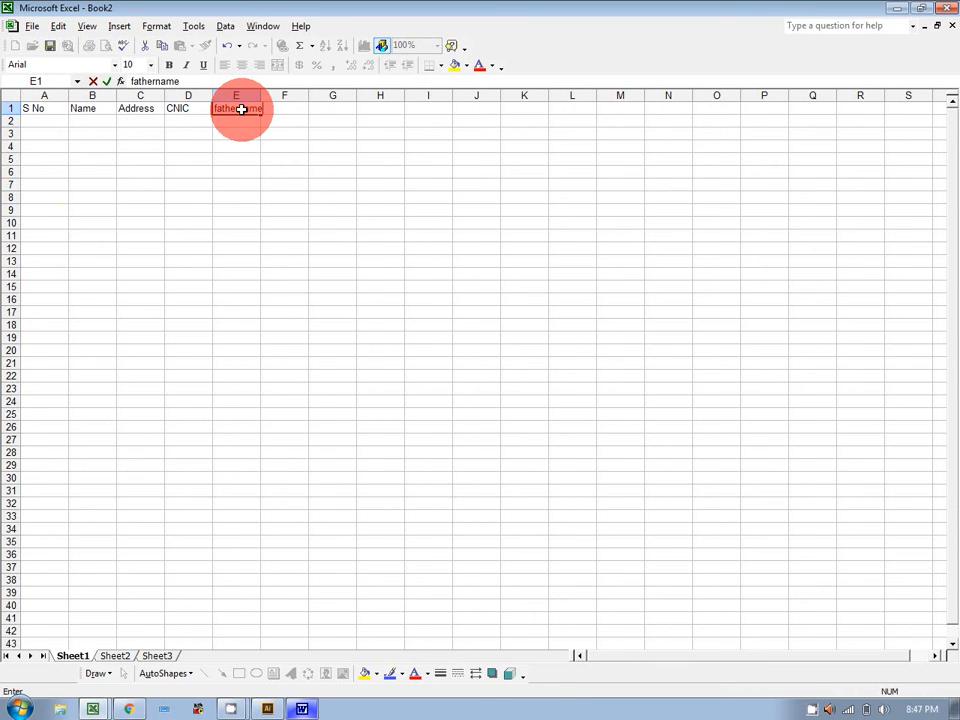
{"action": "left_click", "coordinate": [362, 197]}
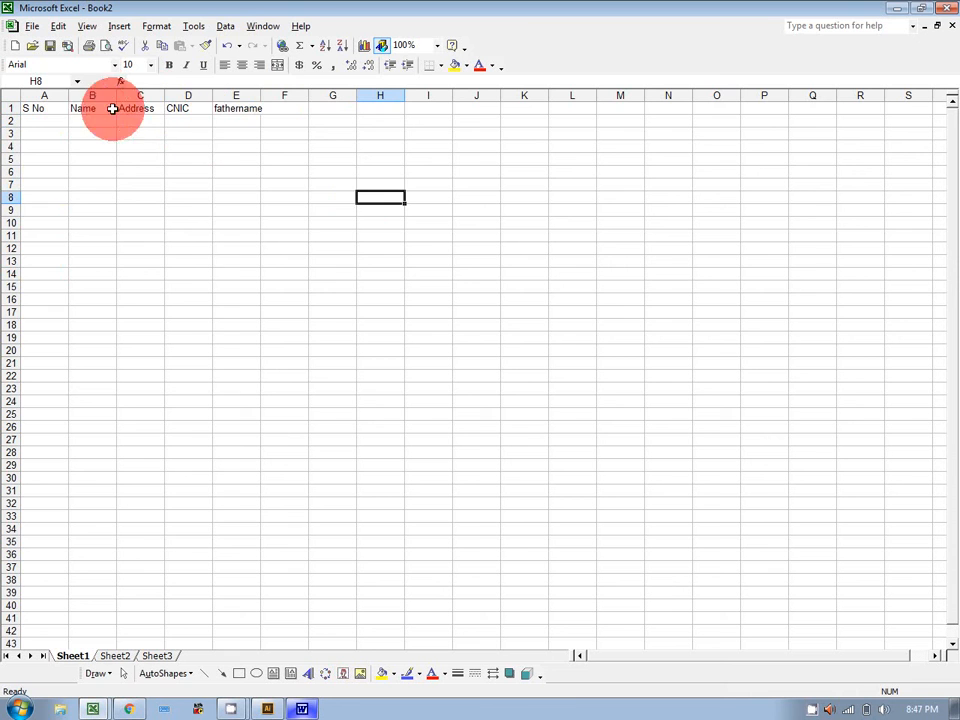
{"action": "left_click", "coordinate": [237, 110]}
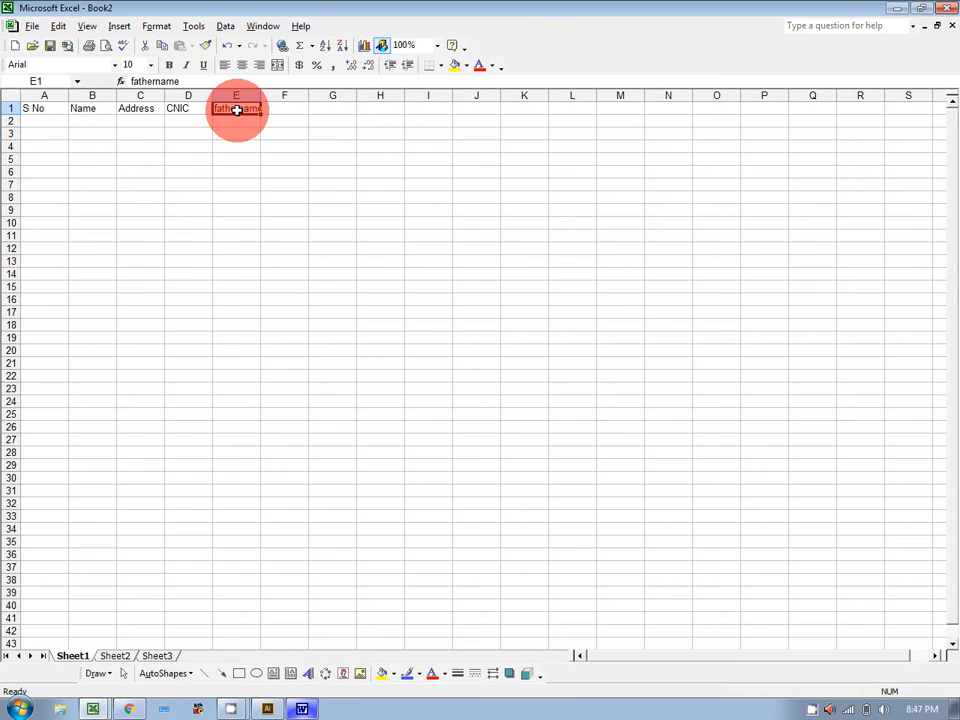
{"action": "key", "text": "Delete"}
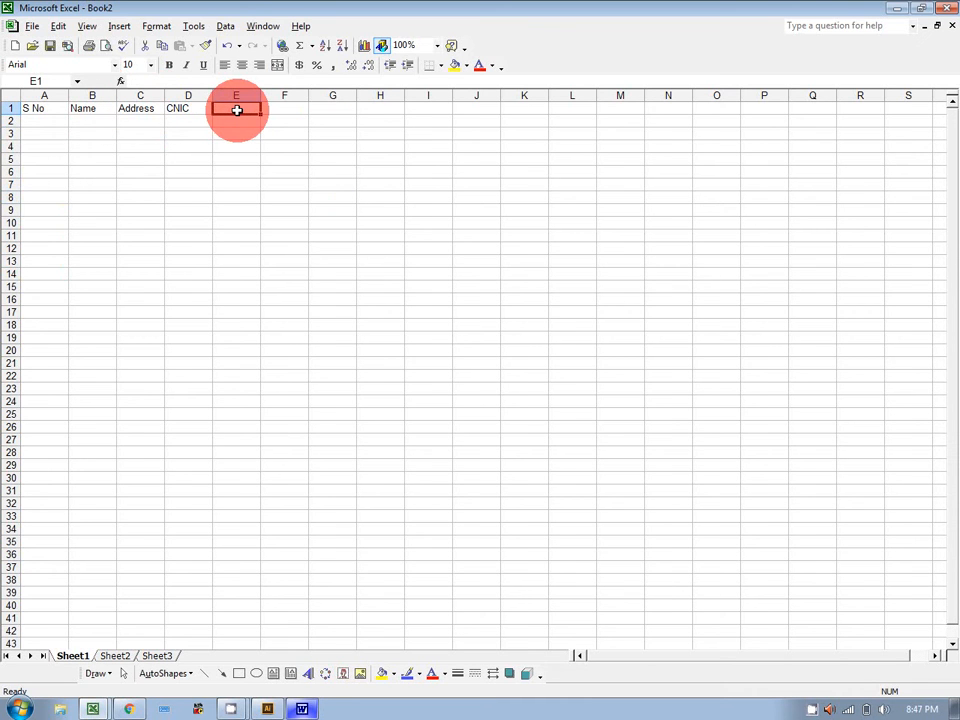
Select the Address column, check the "How to do insertion" section in the Word notes, and return to Excel
{"action": "left_click", "coordinate": [157, 95]}
{"action": "left_click", "coordinate": [301, 709]}
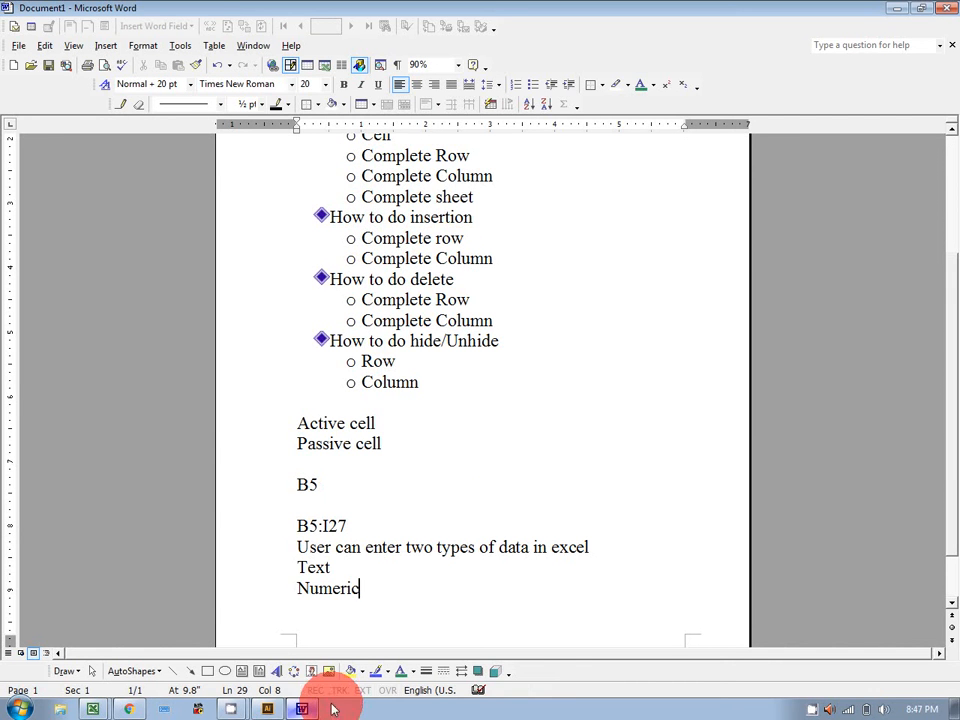
{"action": "left_click", "coordinate": [301, 709]}
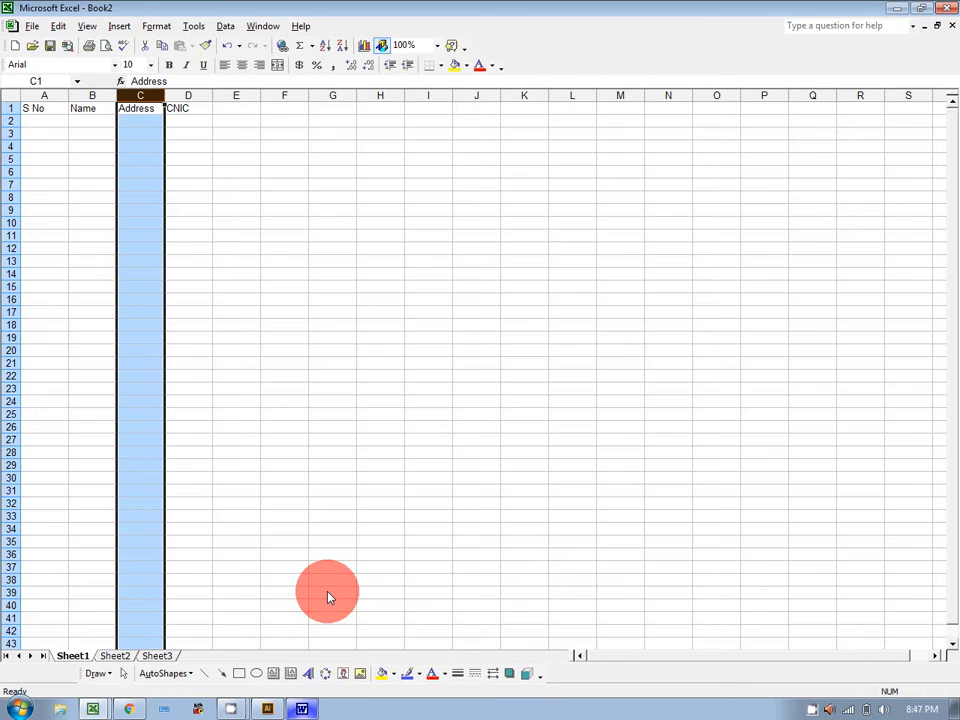
Demonstrate selecting the whole Address column and deselecting it again
{"action": "left_click", "coordinate": [333, 197]}
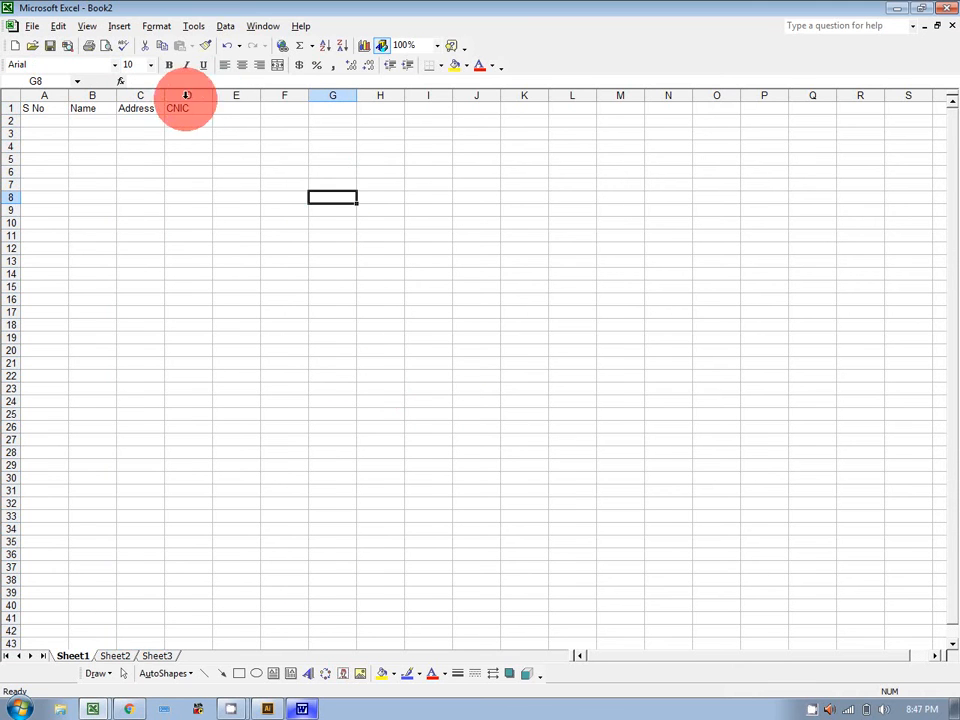
{"action": "left_click", "coordinate": [147, 94]}
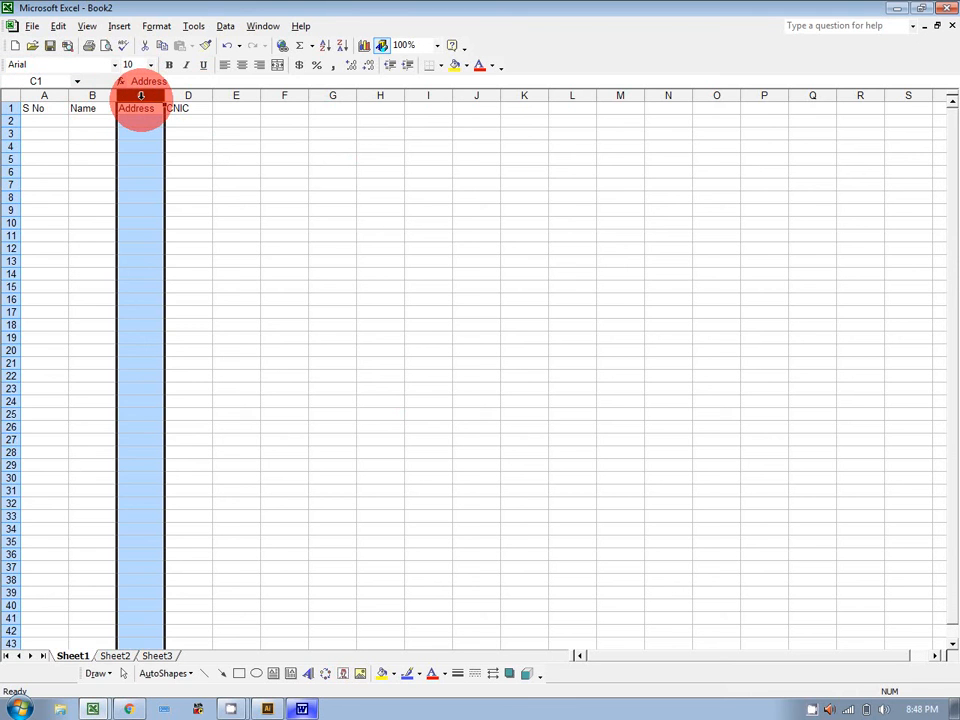
{"action": "left_click", "coordinate": [218, 174]}
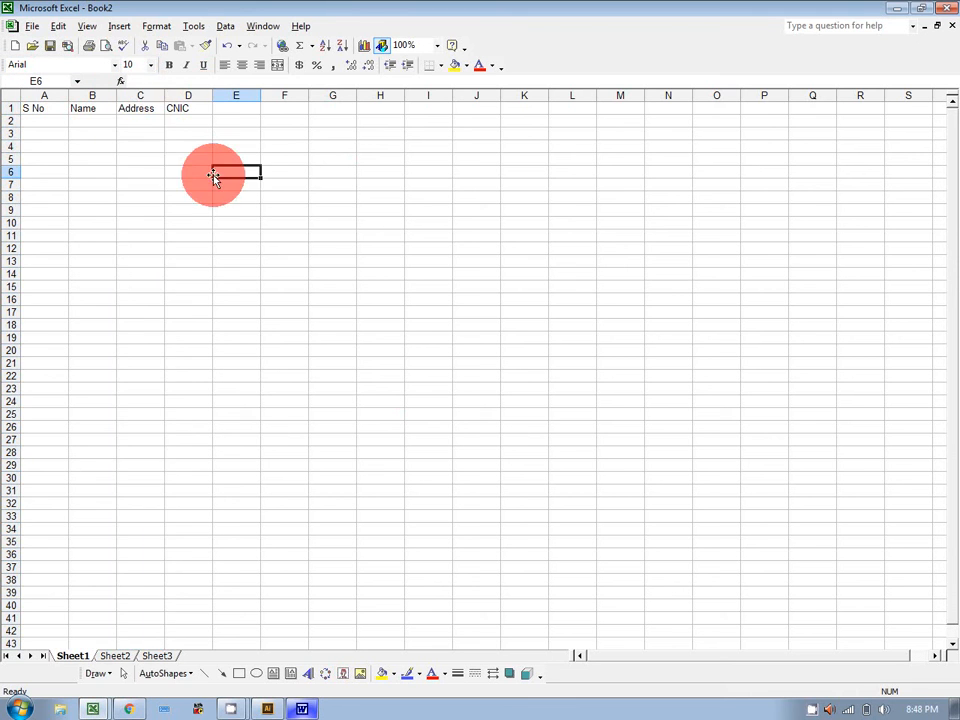
{"action": "left_click", "coordinate": [145, 95]}
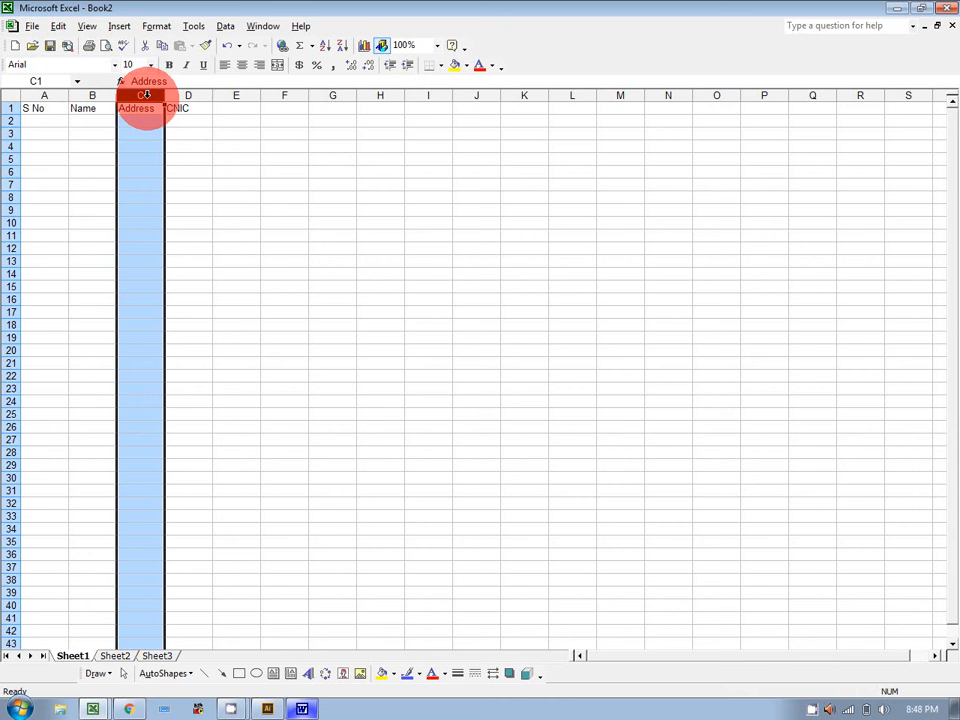
{"action": "left_click", "coordinate": [187, 133]}
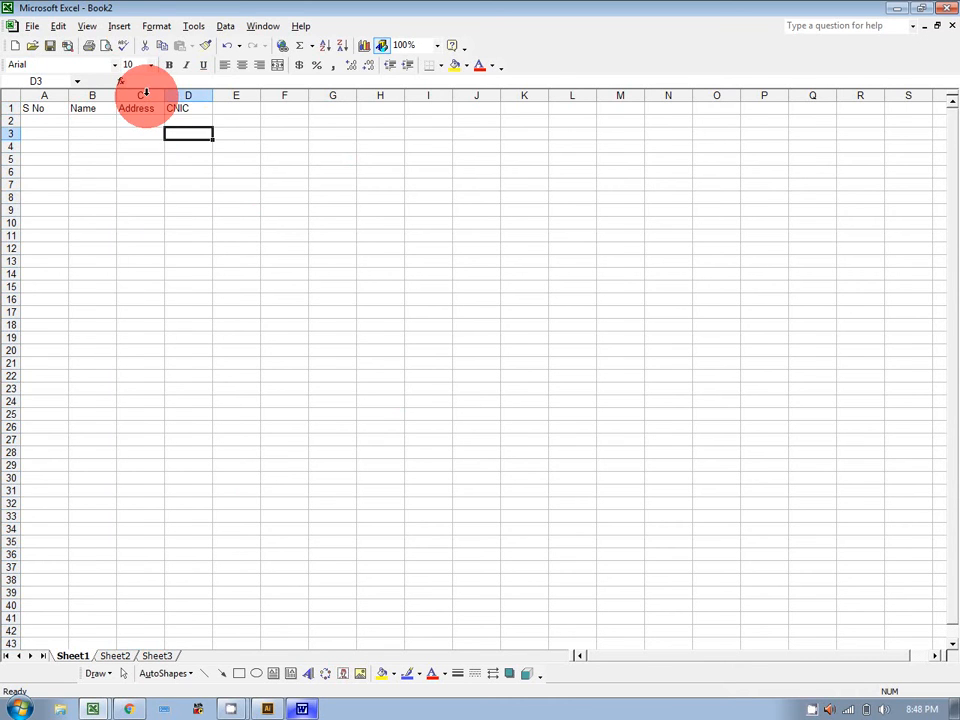
Insert a blank column between the Name and Address columns
{"action": "left_click", "coordinate": [143, 94]}
{"action": "left_click", "coordinate": [119, 26]}
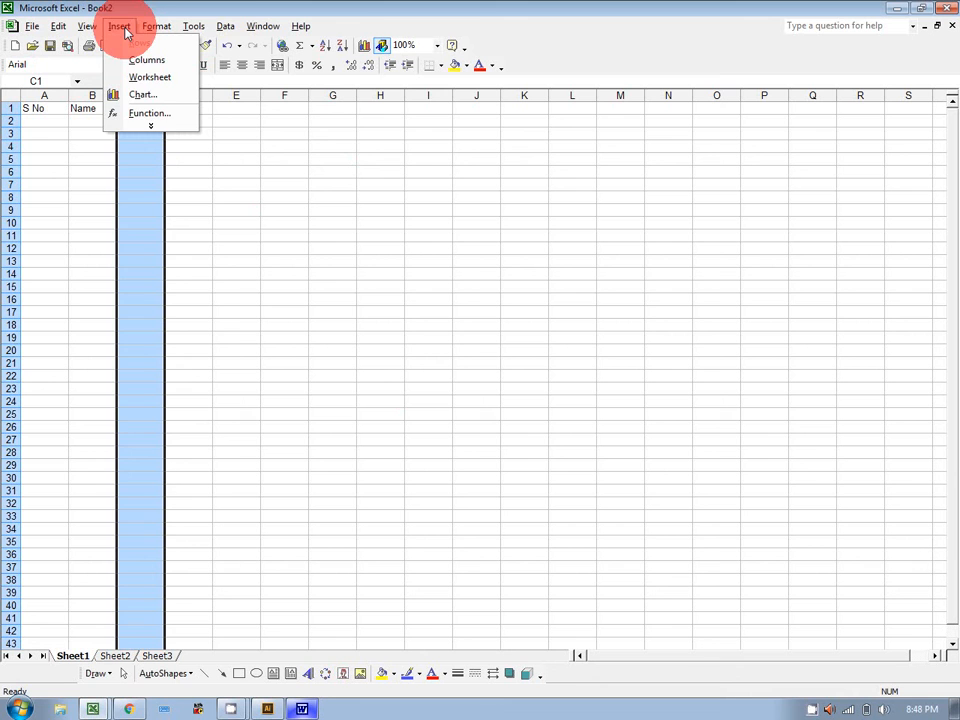
{"action": "left_click", "coordinate": [150, 126]}
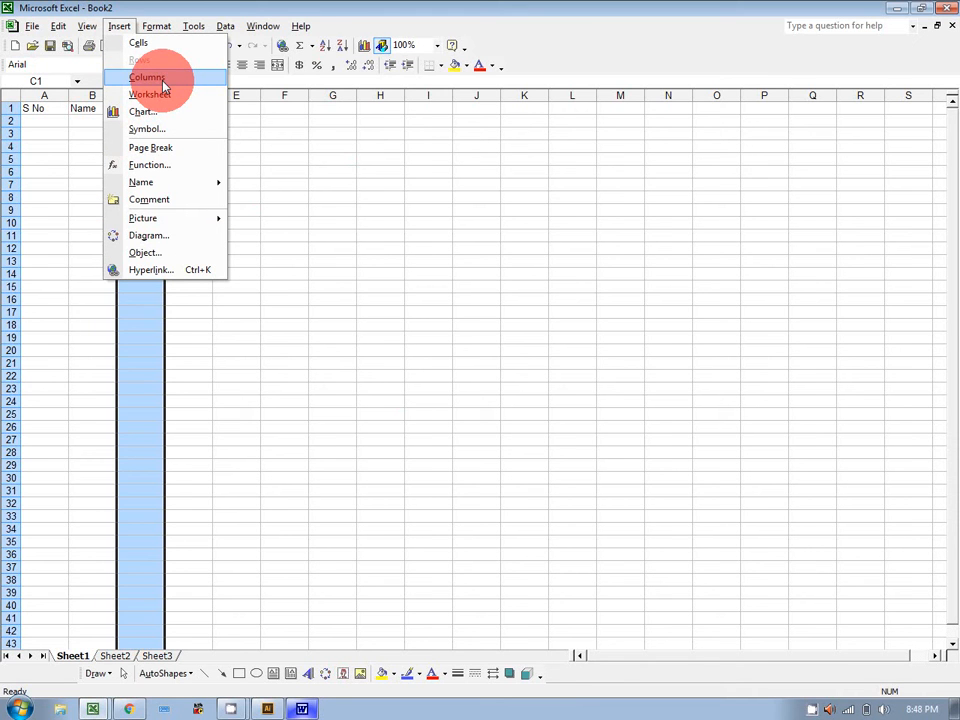
{"action": "left_click", "coordinate": [163, 85]}
{"action": "left_click", "coordinate": [242, 224]}
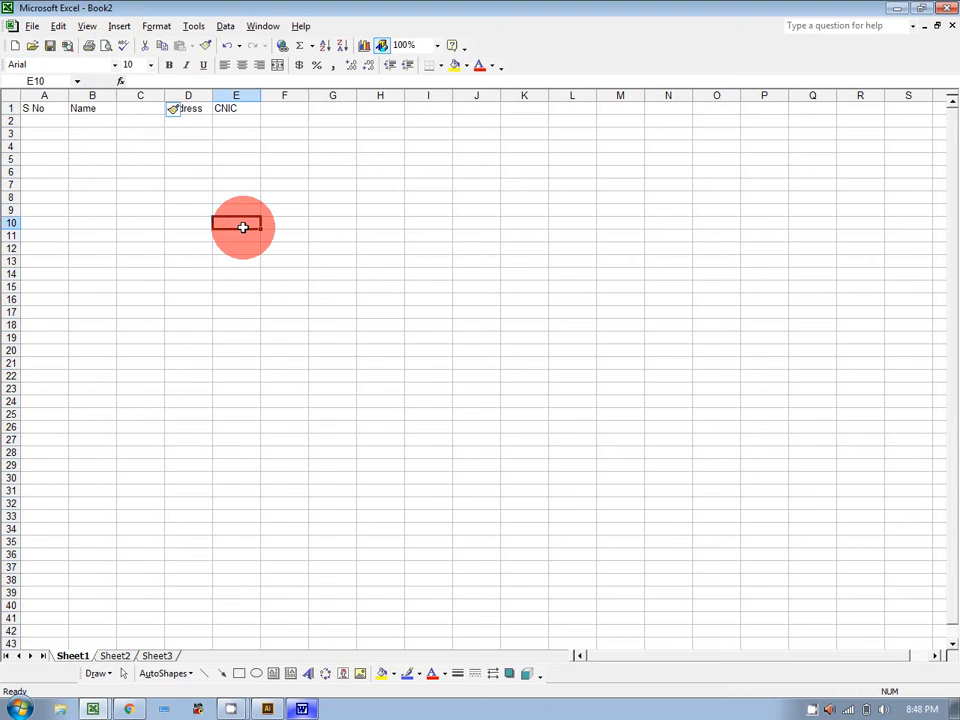
Enter the header "F name" in cell C1 of the blank column
{"action": "left_click", "coordinate": [130, 107]}
{"action": "type", "text": "F anme"}
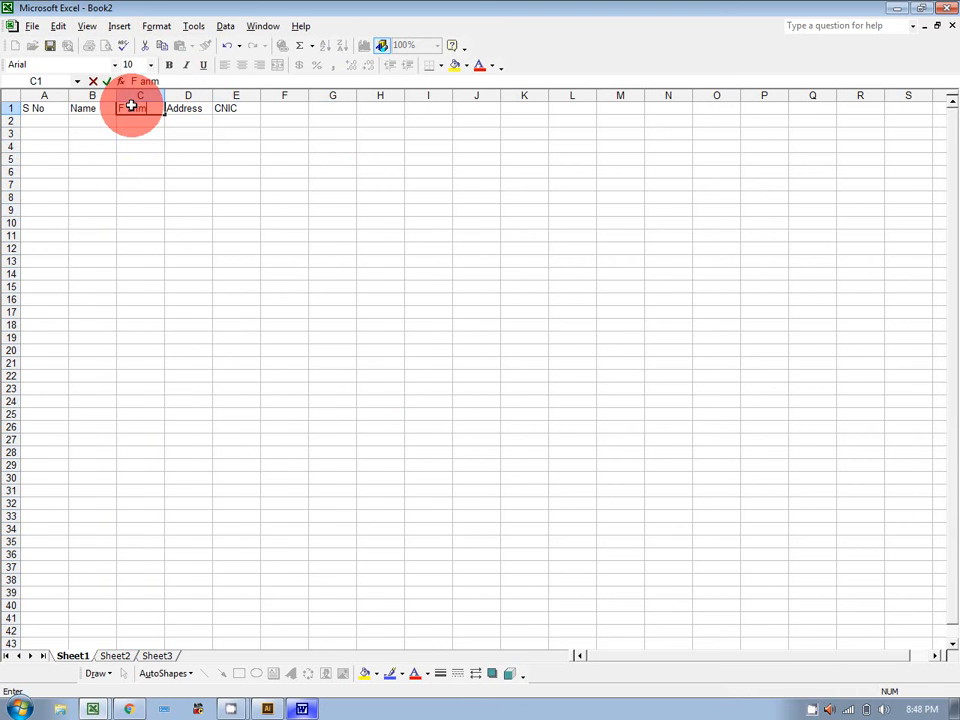
{"action": "key", "text": "BackSpace"}
{"action": "key", "text": "BackSpace"}
{"action": "key", "text": "BackSpace"}
{"action": "key", "text": "BackSpace"}
{"action": "type", "text": "ba"}
{"action": "key", "text": "BackSpace"}
{"action": "key", "text": "BackSpace"}
{"action": "type", "text": "name"}
{"action": "left_click", "coordinate": [188, 235]}
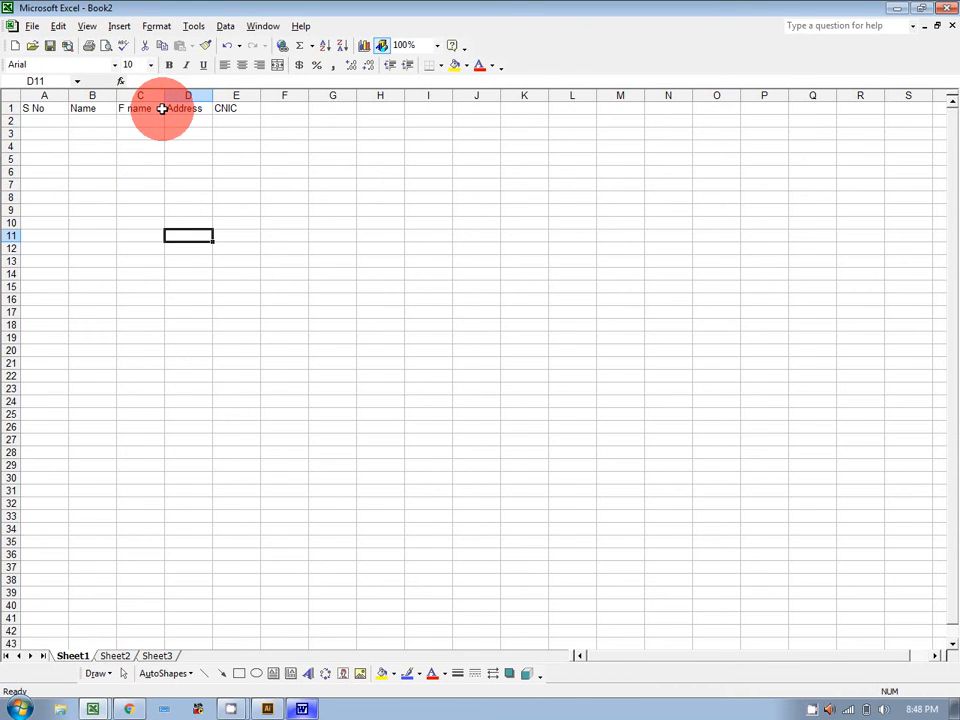
Insert five blank columns at D to H, before the Address column, and select cell A2
{"action": "left_click_drag", "start_coordinate": [186, 96], "coordinate": [362, 94]}
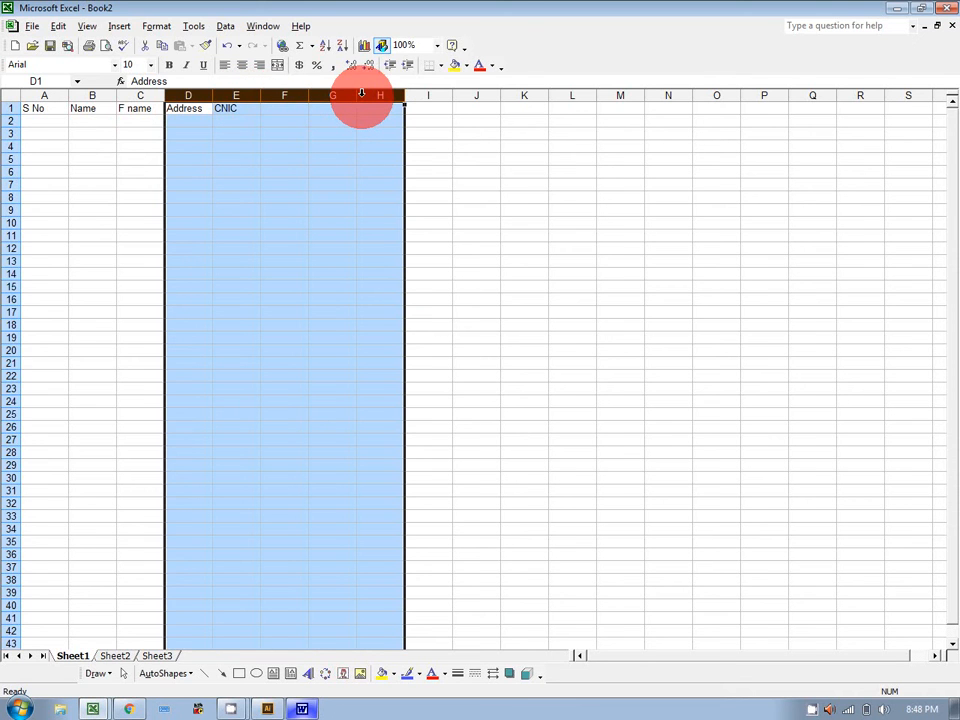
{"action": "left_click", "coordinate": [119, 26]}
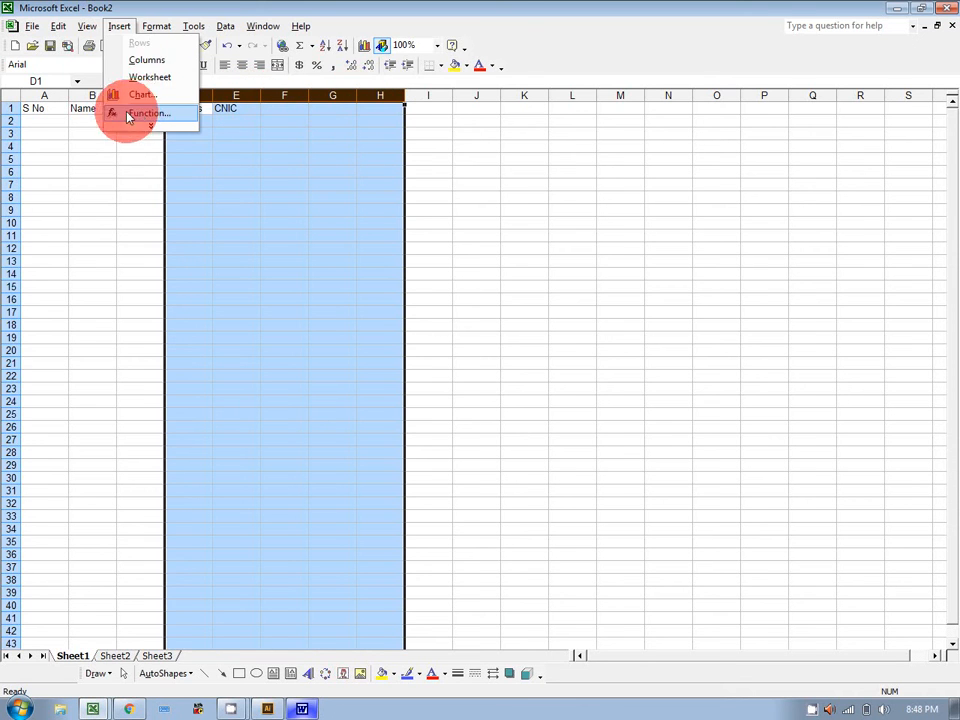
{"action": "left_click", "coordinate": [158, 62]}
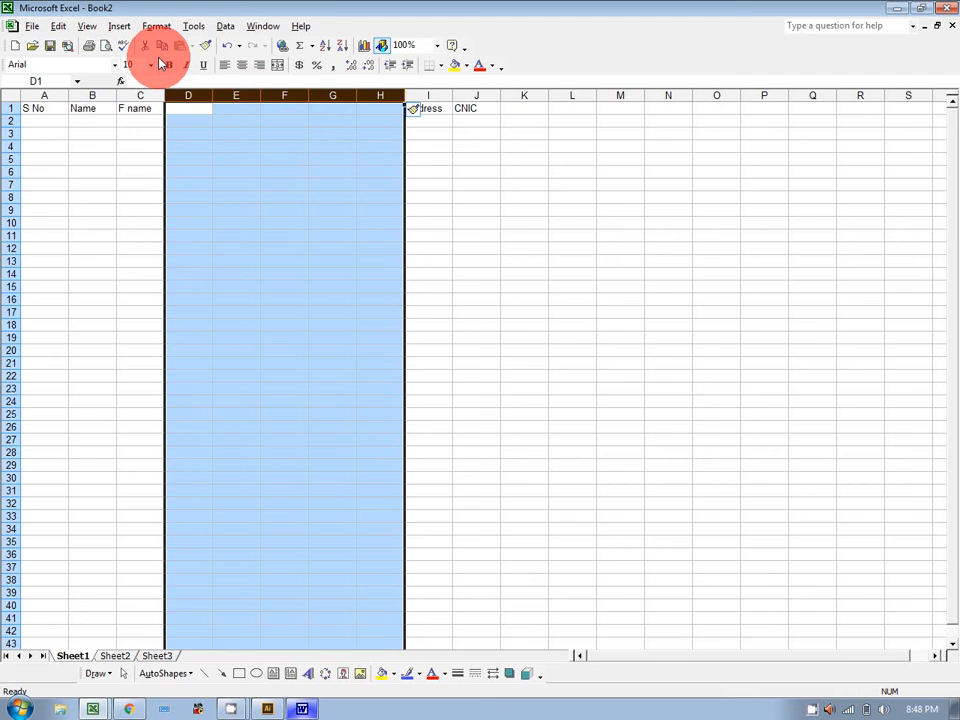
{"action": "left_click", "coordinate": [475, 149]}
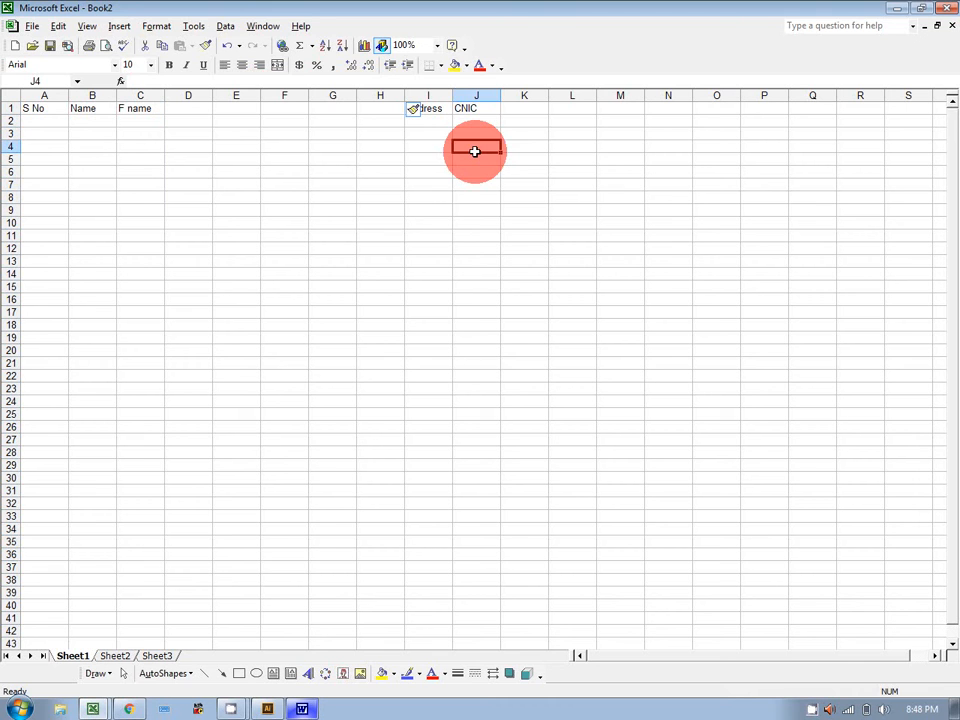
{"action": "left_click", "coordinate": [44, 120]}
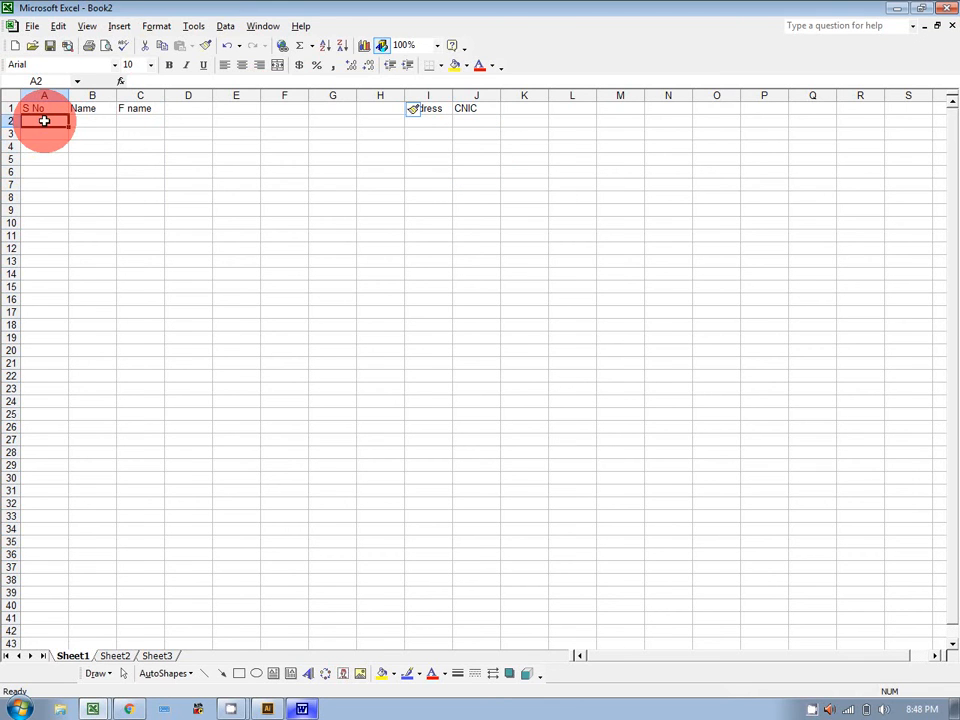
Enter the serial numbers 1, 2, 3 and 5 in cells A2 to A5 under the S No header
{"action": "type", "text": "1"}
{"action": "key", "text": "Return"}
{"action": "type", "text": "2"}
{"action": "key", "text": "Return"}
{"action": "type", "text": "35"}
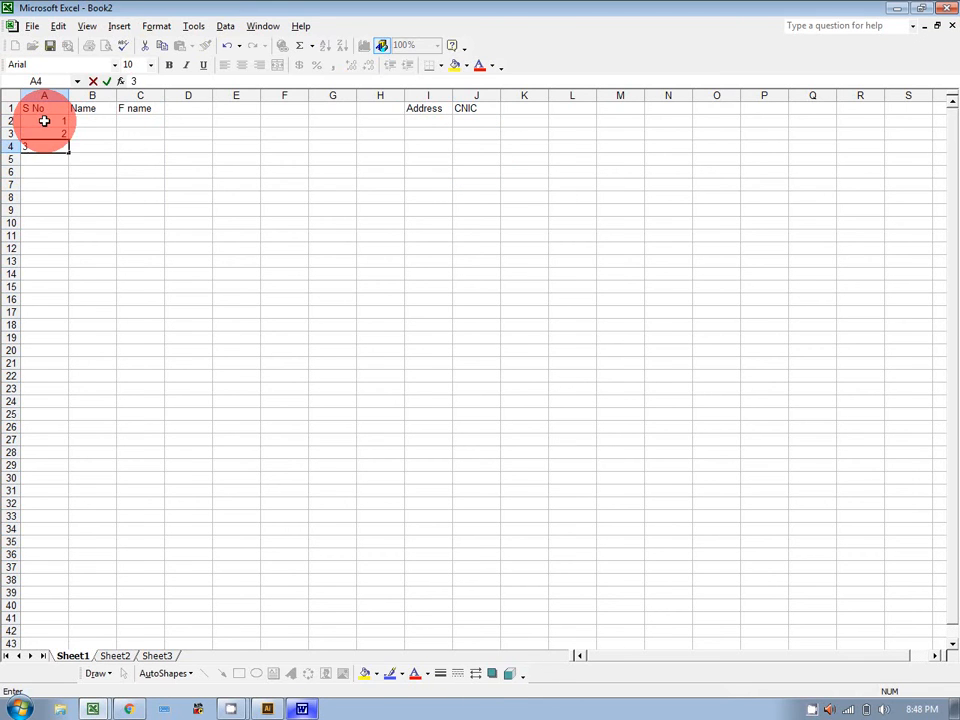
{"action": "key", "text": "Return"}
{"action": "key", "text": "Up"}
{"action": "type", "text": "3"}
{"action": "key", "text": "Return"}
{"action": "type", "text": "5"}
{"action": "key", "text": "Return"}
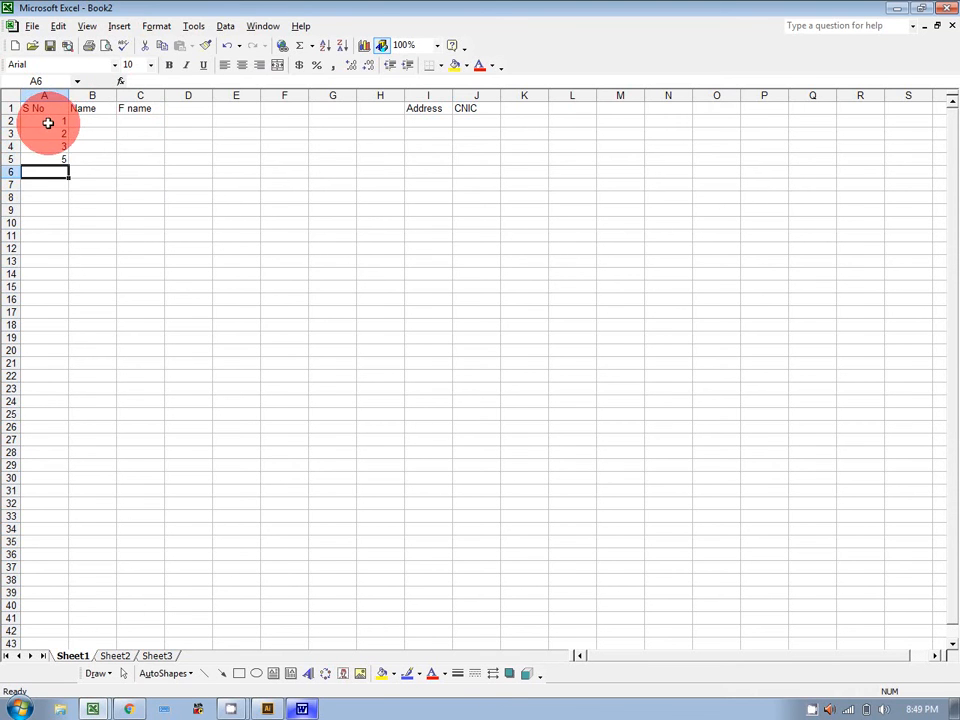
Insert a blank row above the row with serial number 5 and enter 4 in cell A5
{"action": "left_click", "coordinate": [12, 160]}
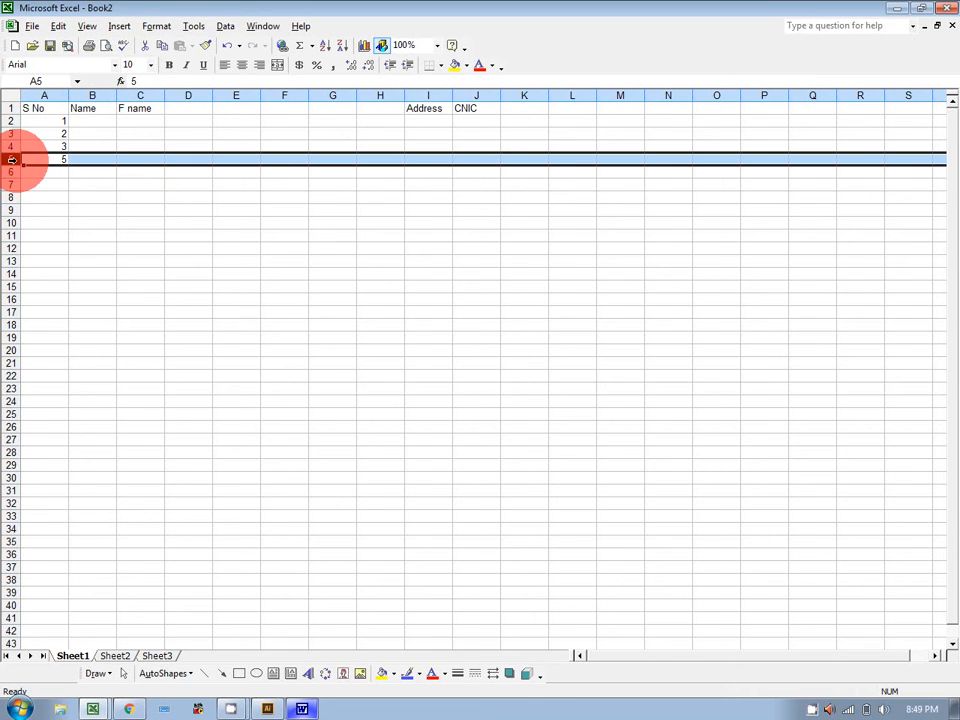
{"action": "left_click", "coordinate": [39, 236]}
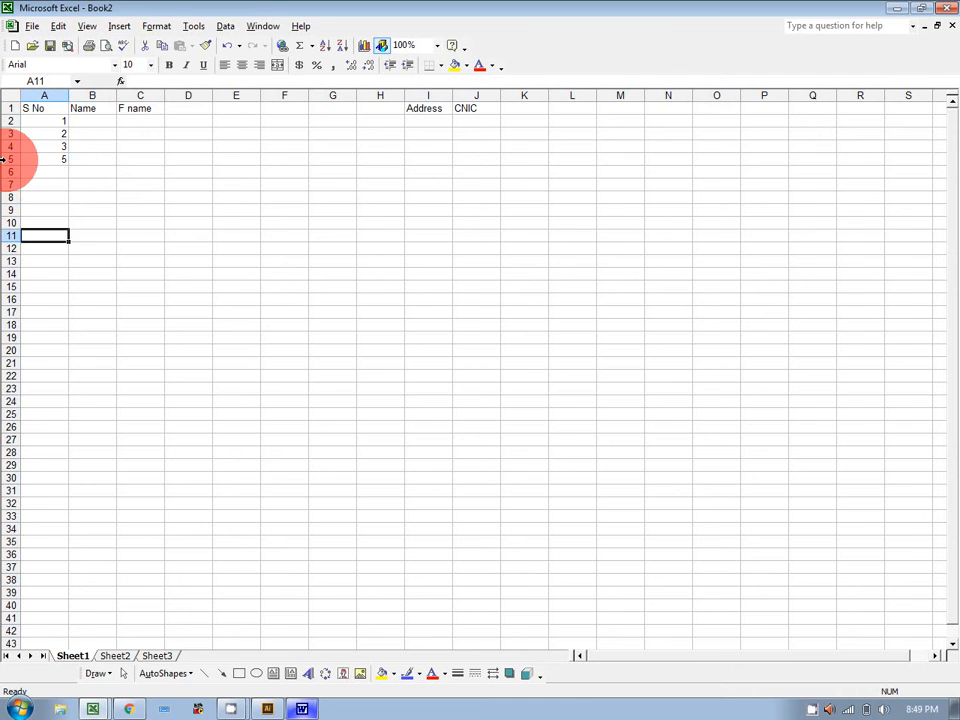
{"action": "left_click", "coordinate": [7, 159]}
{"action": "left_click", "coordinate": [113, 28]}
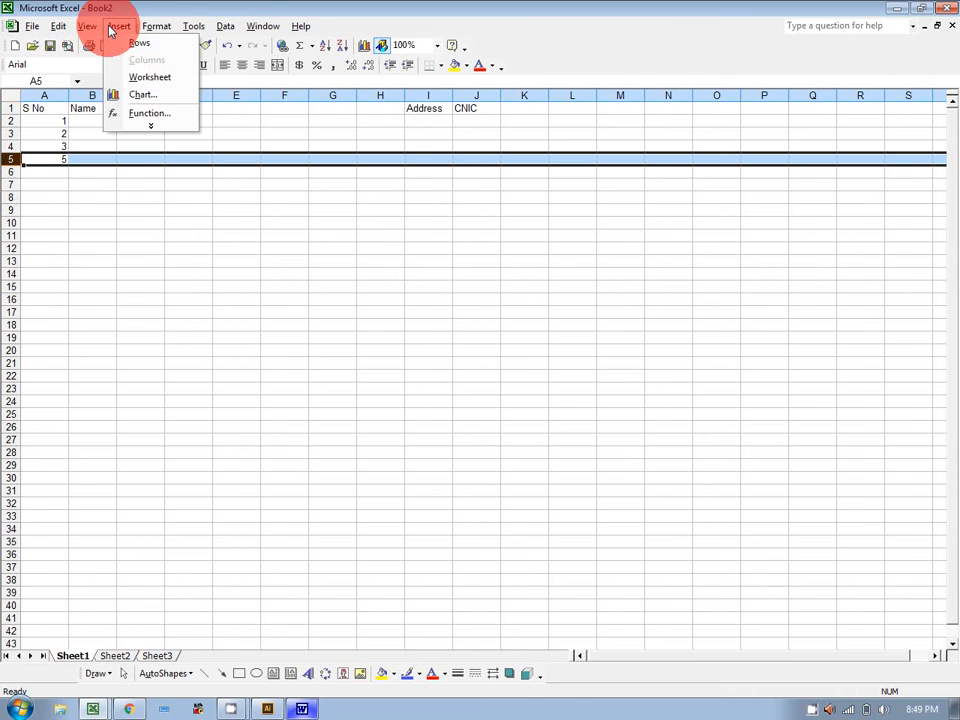
{"action": "left_click", "coordinate": [150, 126]}
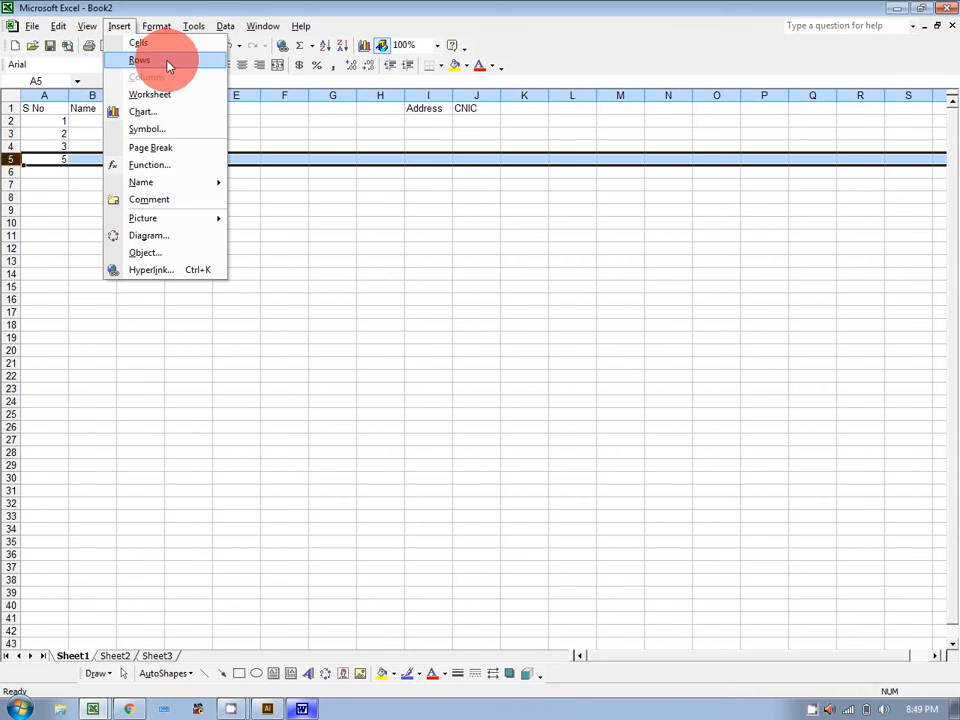
{"action": "left_click", "coordinate": [167, 62]}
{"action": "left_click", "coordinate": [156, 210]}
{"action": "left_click", "coordinate": [61, 155]}
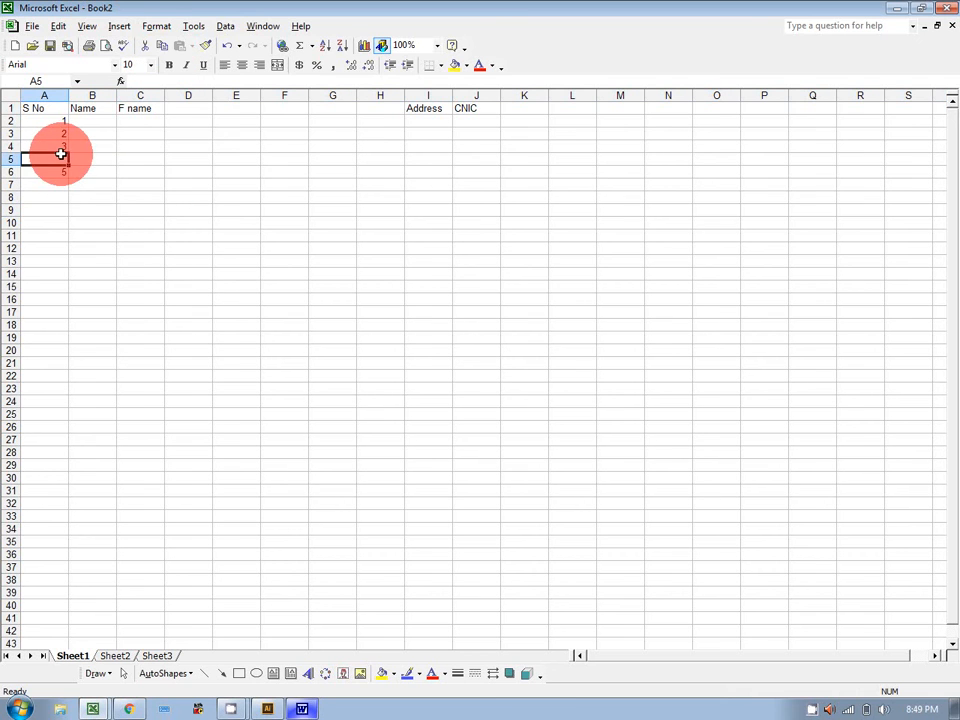
{"action": "type", "text": "4"}
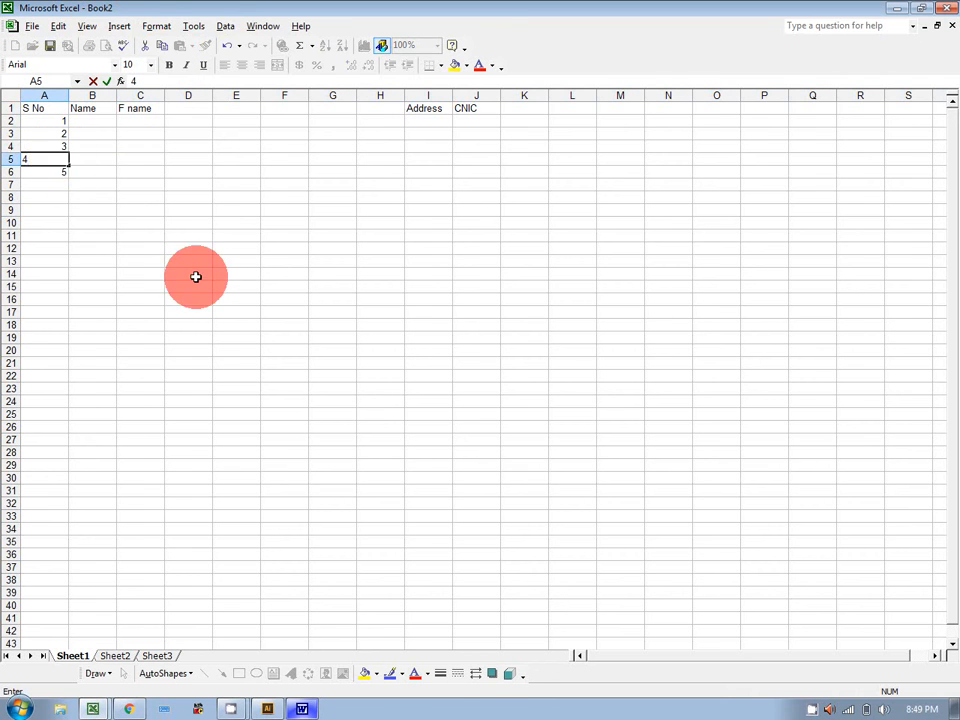
{"action": "left_click", "coordinate": [140, 261]}
Insert three blank rows at rows 4 to 6, above serial number 3
{"action": "left_click_drag", "start_coordinate": [8, 146], "coordinate": [8, 172]}
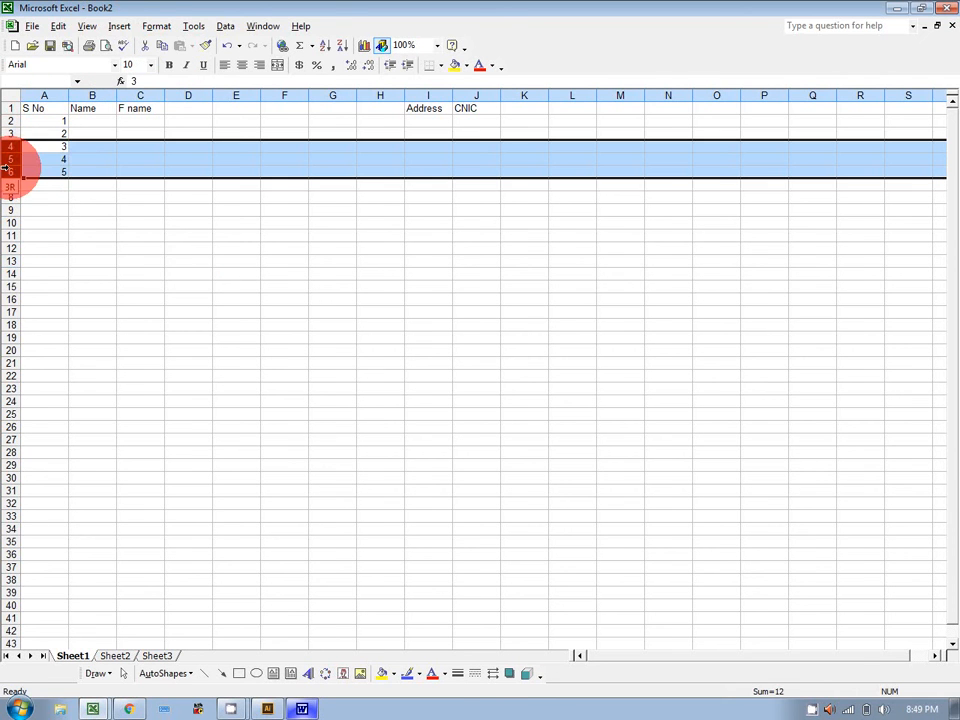
{"action": "left_click", "coordinate": [119, 26]}
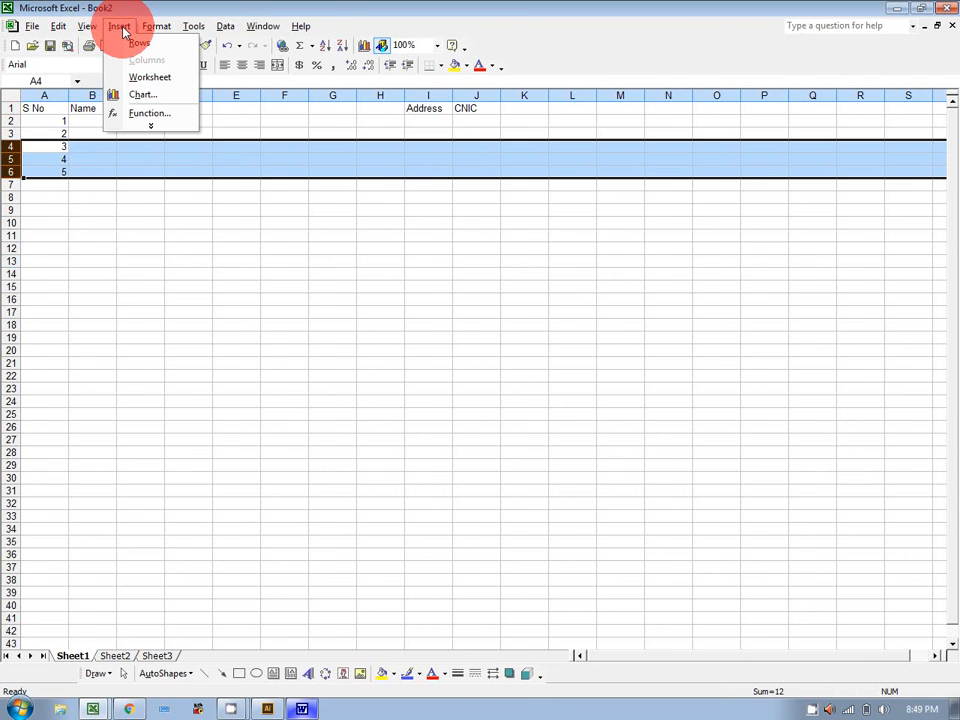
{"action": "left_click", "coordinate": [130, 44]}
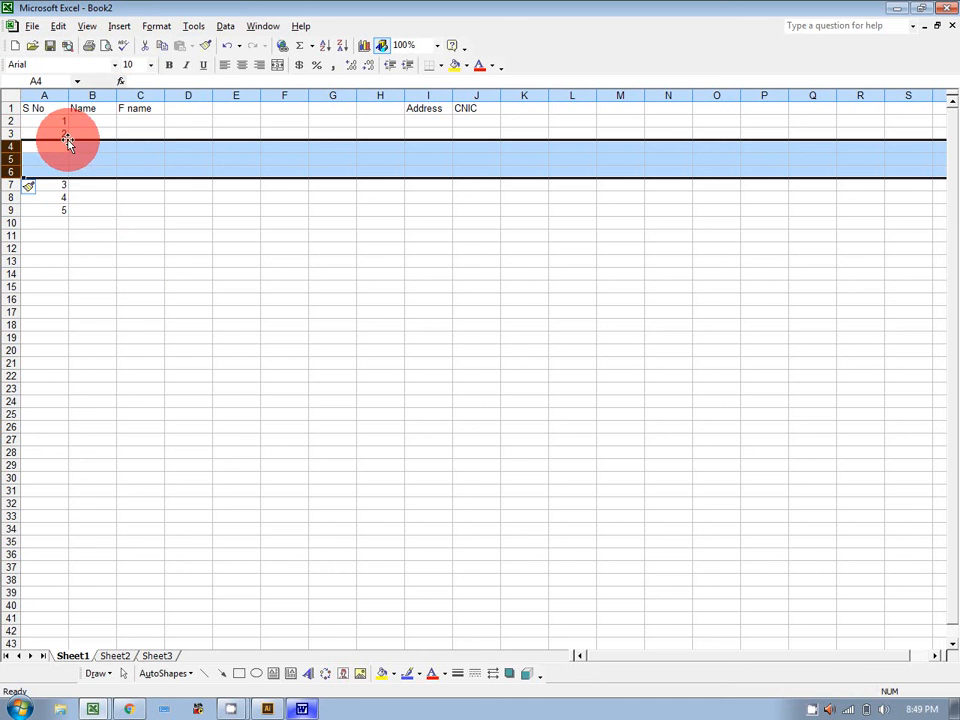
{"action": "left_click", "coordinate": [145, 251]}
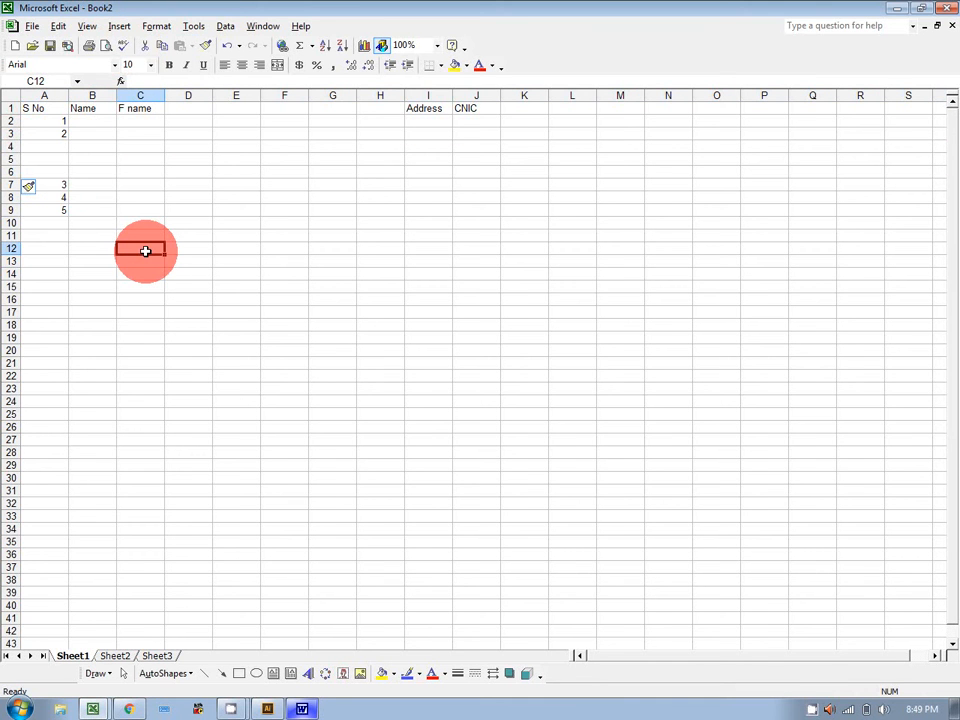
Undo the row insertions, the serial numbers, the column insertions and the F name header entry
{"action": "key", "text": "ctrl+z"}
{"action": "key", "text": "ctrl+z"}
{"action": "key", "text": "ctrl+z"}
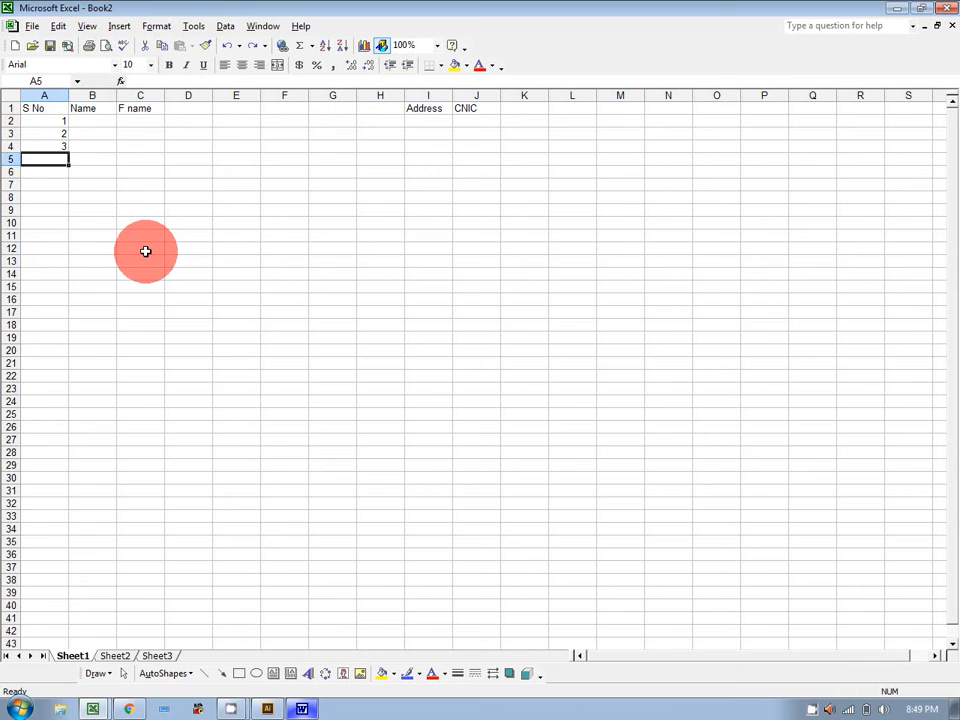
{"action": "key", "text": "ctrl+z"}
{"action": "key", "text": "ctrl+z"}
{"action": "key", "text": "ctrl+z"}
{"action": "key", "text": "ctrl+z"}
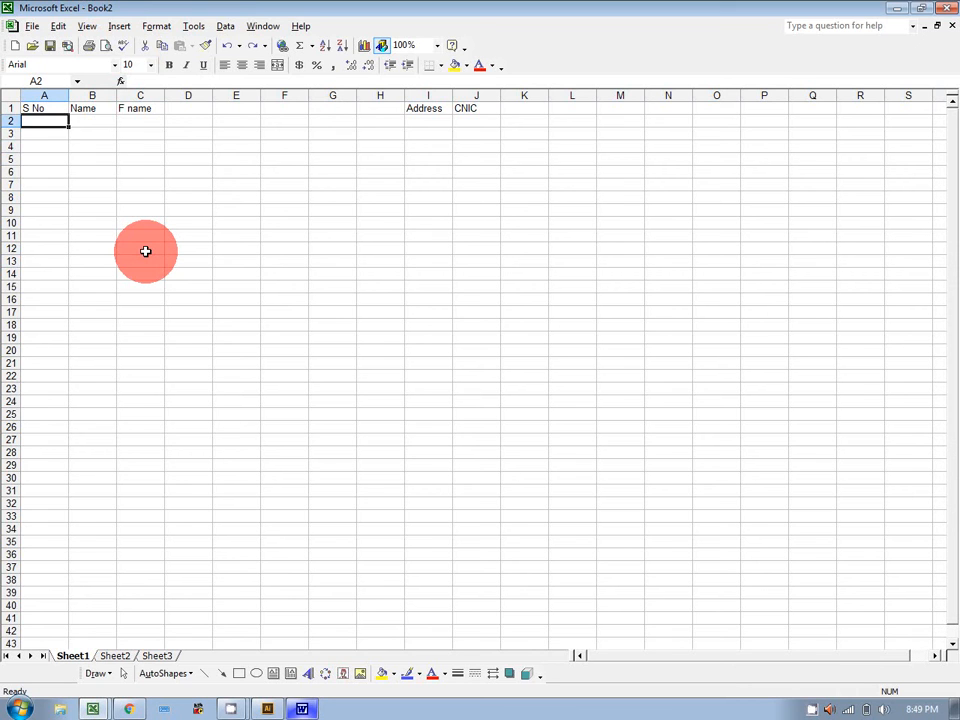
{"action": "key", "text": "ctrl+z"}
{"action": "key", "text": "ctrl+z"}
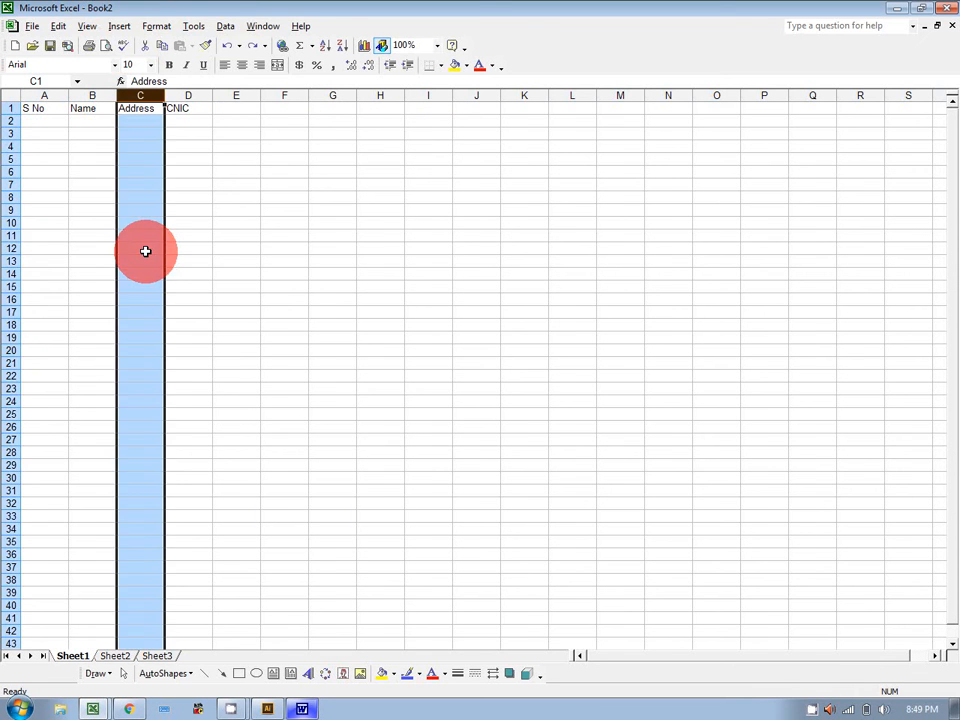
{"action": "left_click", "coordinate": [236, 184]}
Insert one blank column between the Name and Address columns
{"action": "left_click", "coordinate": [148, 92]}
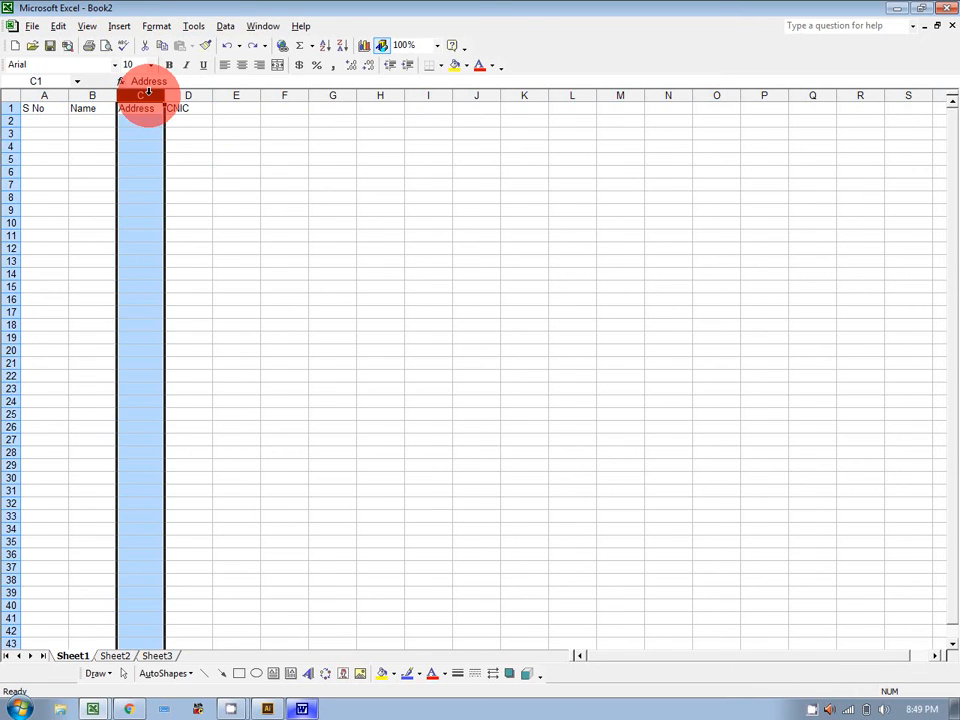
{"action": "right_click", "coordinate": [148, 92]}
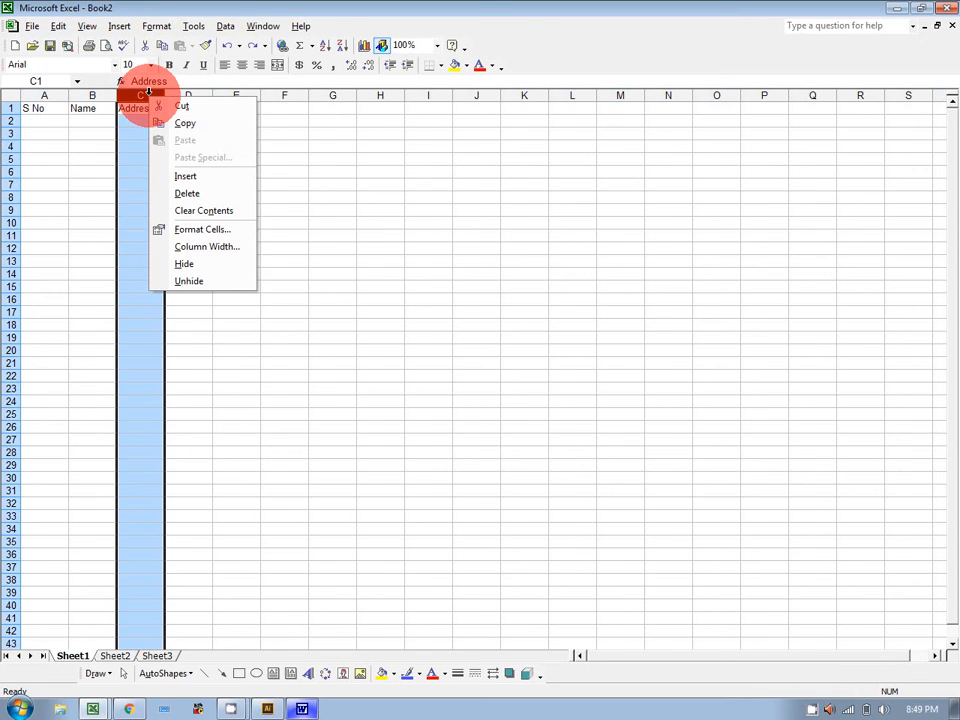
{"action": "left_click", "coordinate": [186, 176]}
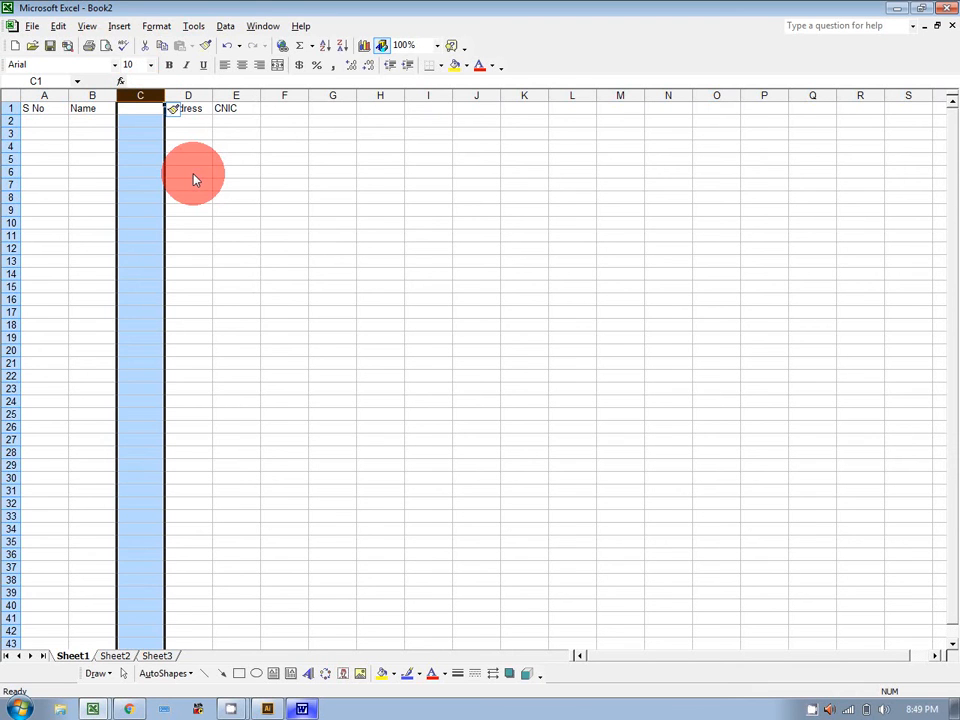
{"action": "left_click", "coordinate": [193, 175]}
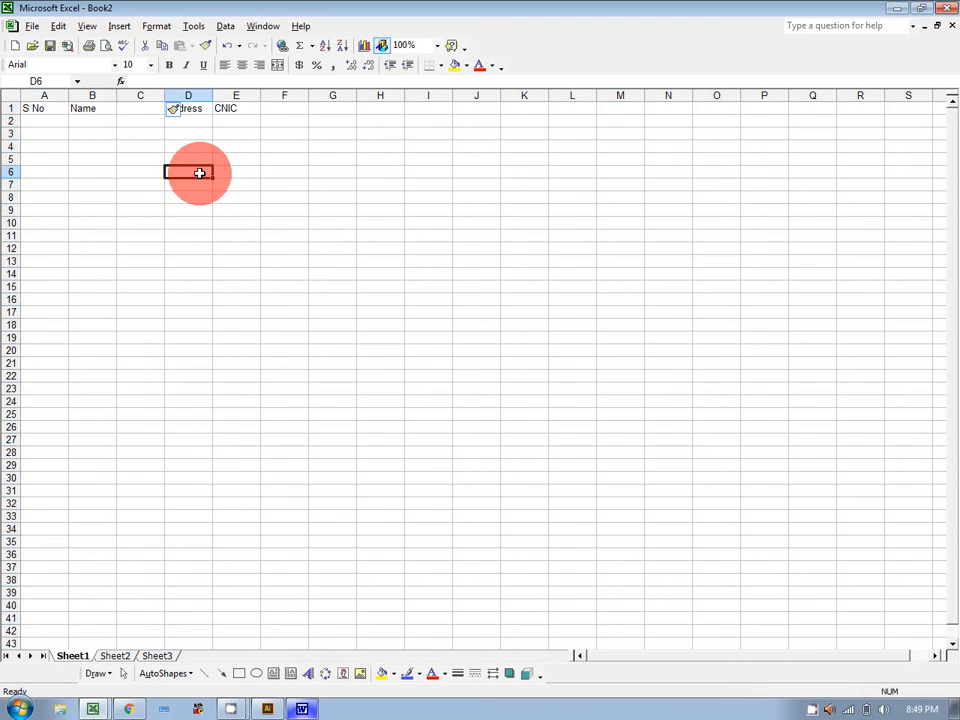
Enter the serial numbers 1 and 3 in cells A2 and A3
{"action": "left_click", "coordinate": [32, 123]}
{"action": "type", "text": "1"}
{"action": "key", "text": "Return"}
{"action": "type", "text": "3"}
{"action": "key", "text": "Return"}
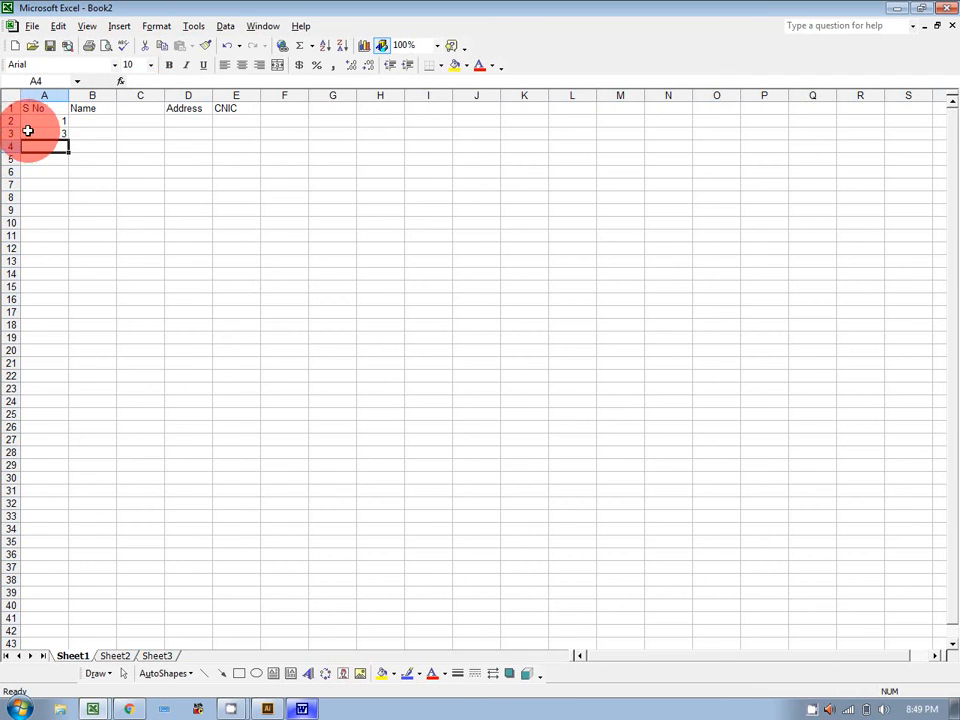
Insert a blank row at row 3, between serial numbers 1 and 3
{"action": "left_click", "coordinate": [7, 134]}
{"action": "right_click", "coordinate": [7, 134]}
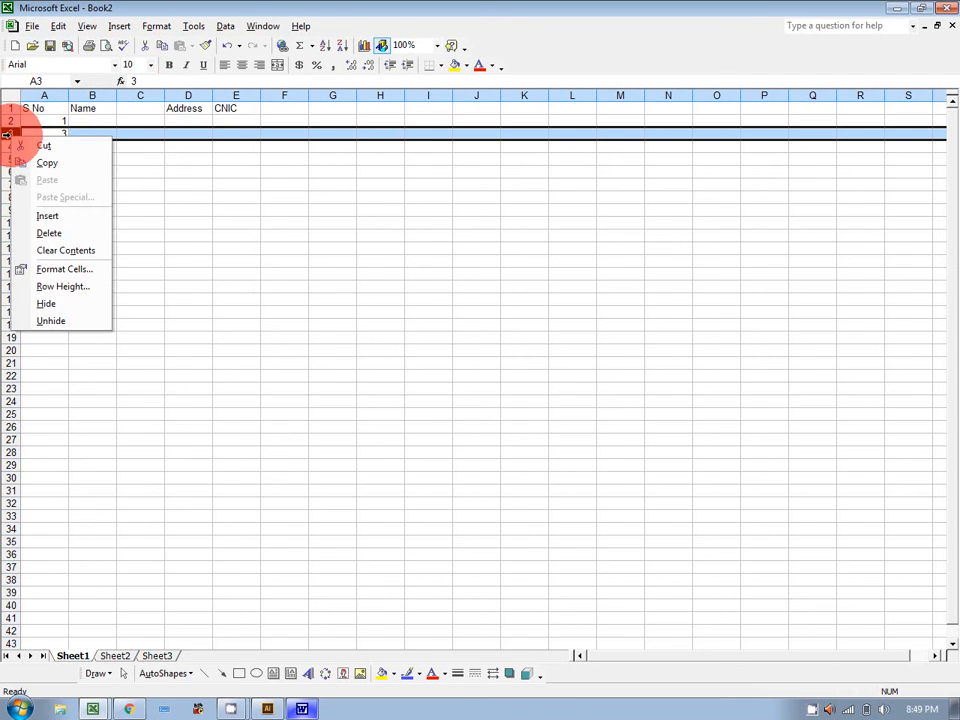
{"action": "left_click", "coordinate": [48, 216]}
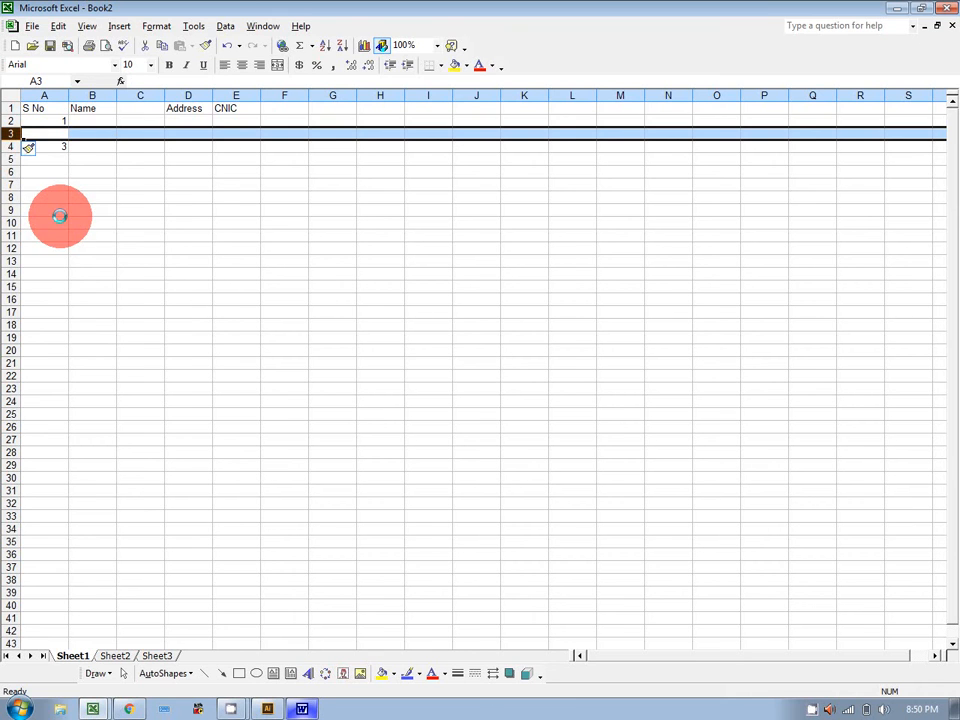
{"action": "left_click", "coordinate": [166, 229]}
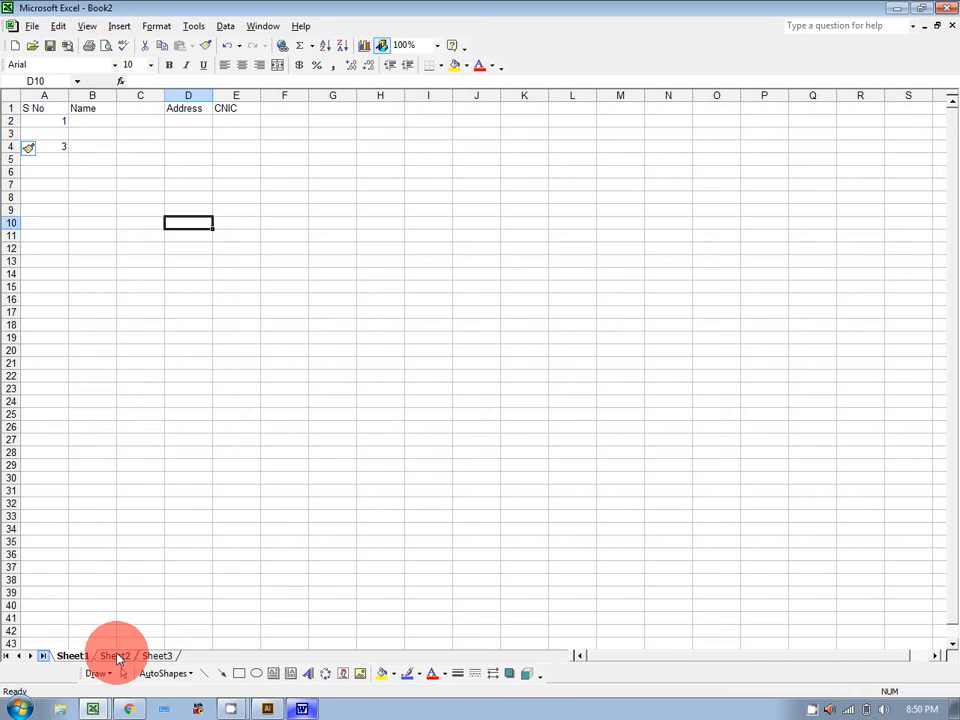
Switch to the Word outline, highlight the "How to do delete" topic with its two sub-items, and return to Excel
{"action": "left_click", "coordinate": [301, 709]}
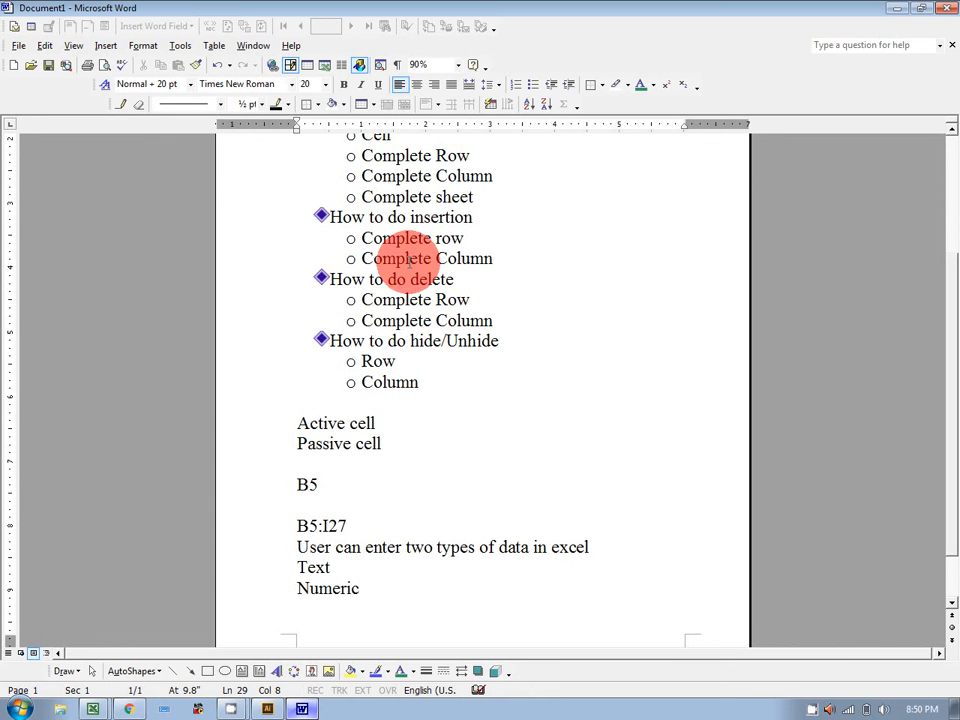
{"action": "left_click_drag", "start_coordinate": [333, 280], "coordinate": [467, 321]}
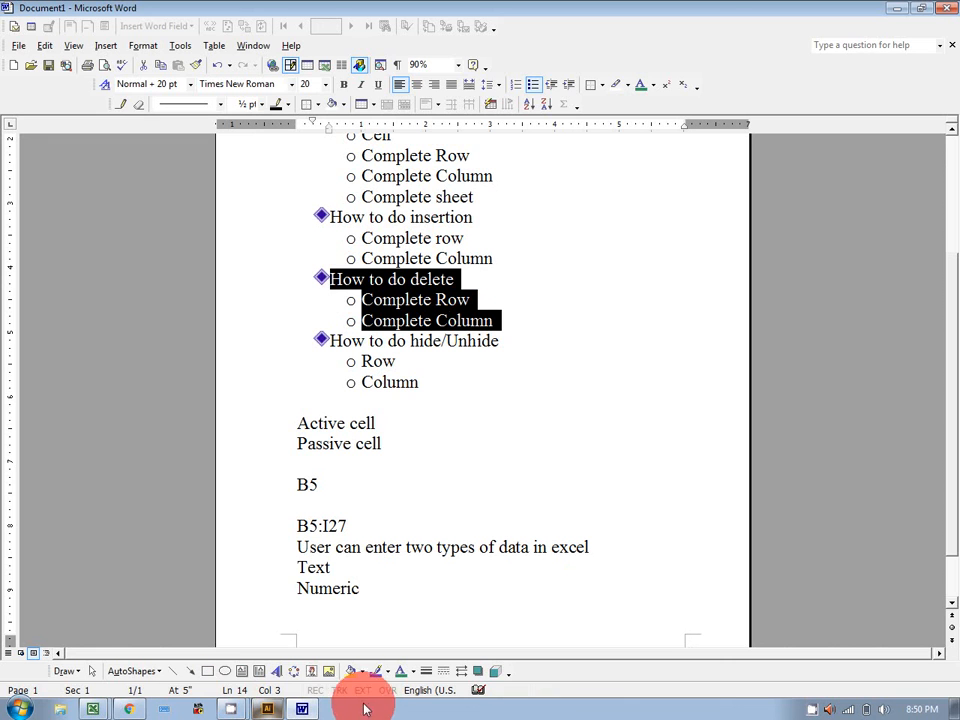
{"action": "left_click", "coordinate": [302, 710]}
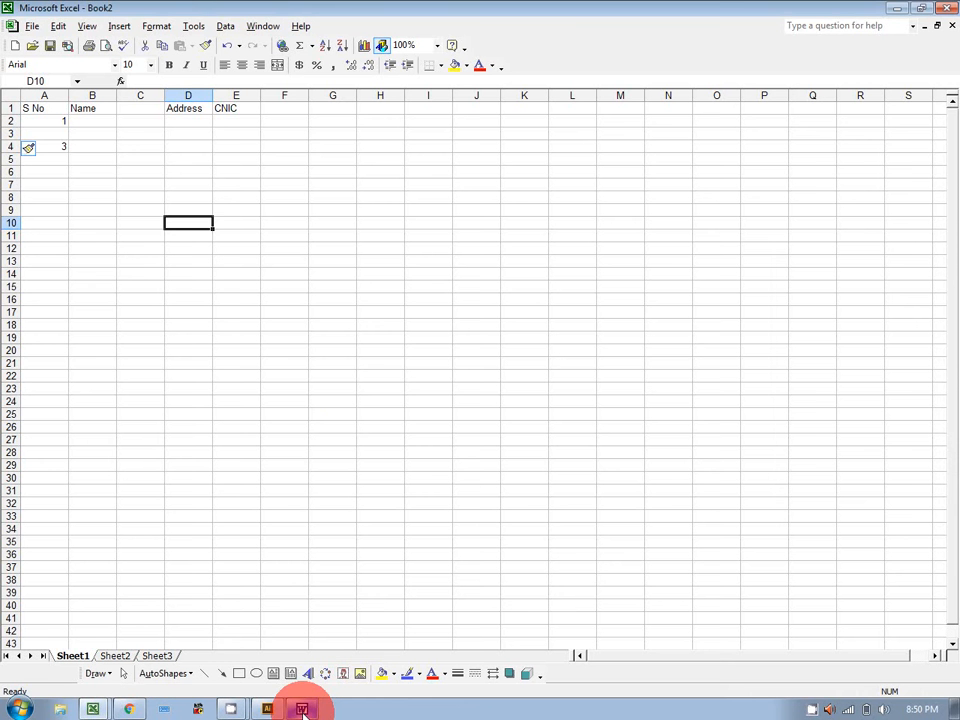
Delete the blank column C between the Name and Address columns
{"action": "left_click", "coordinate": [145, 107]}
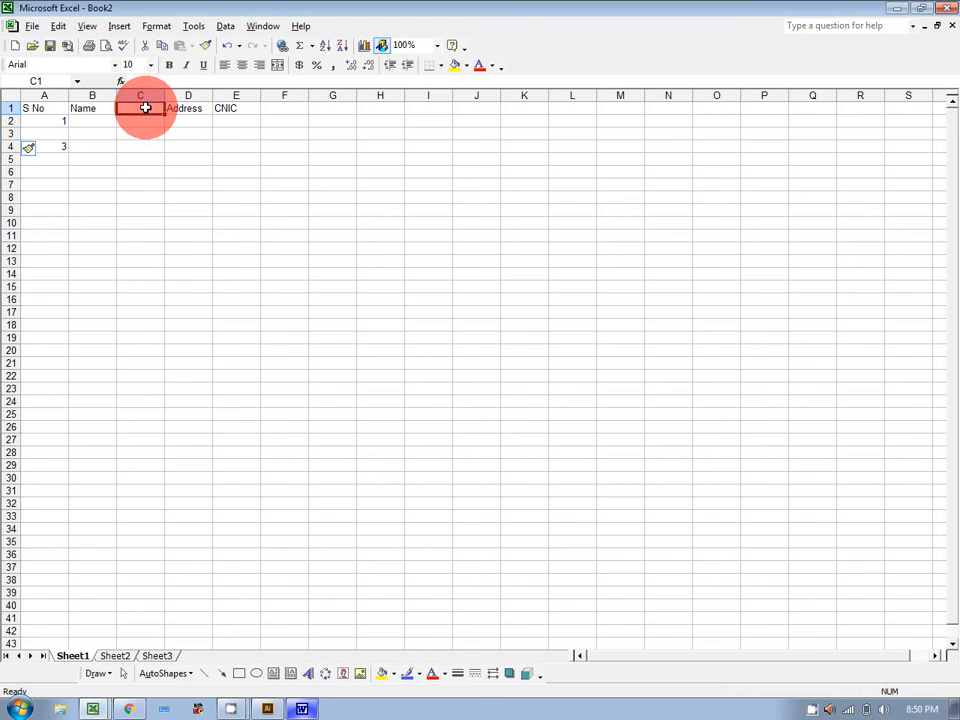
{"action": "left_click", "coordinate": [174, 146]}
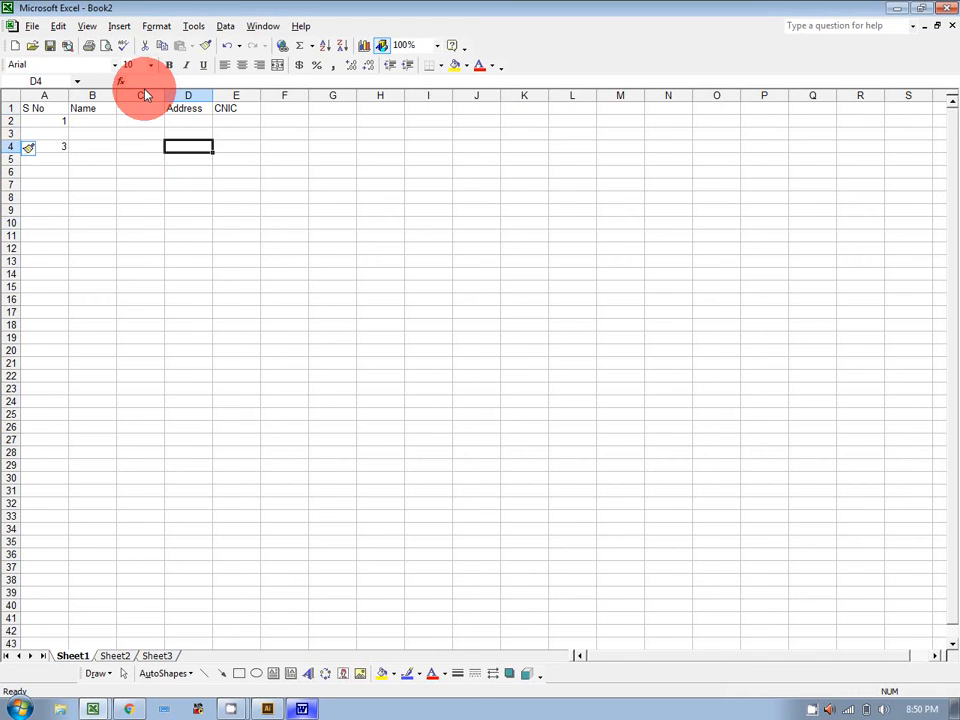
{"action": "left_click", "coordinate": [141, 93]}
{"action": "left_click", "coordinate": [58, 26]}
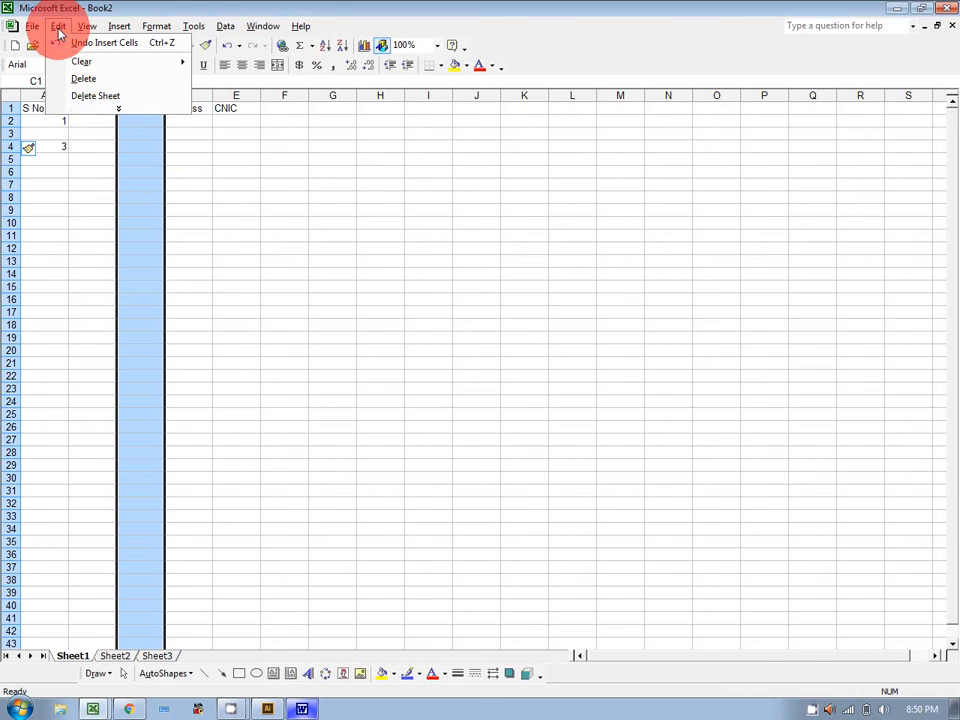
{"action": "left_click", "coordinate": [95, 81]}
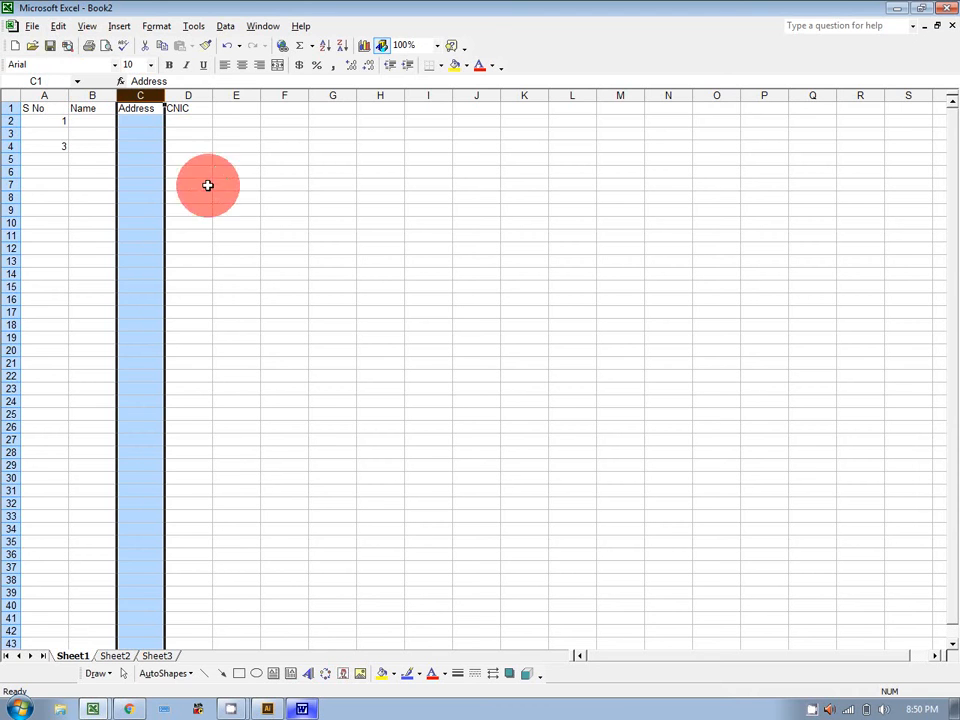
Delete the blank row 3 between serial numbers 1 and 3
{"action": "left_click", "coordinate": [11, 133]}
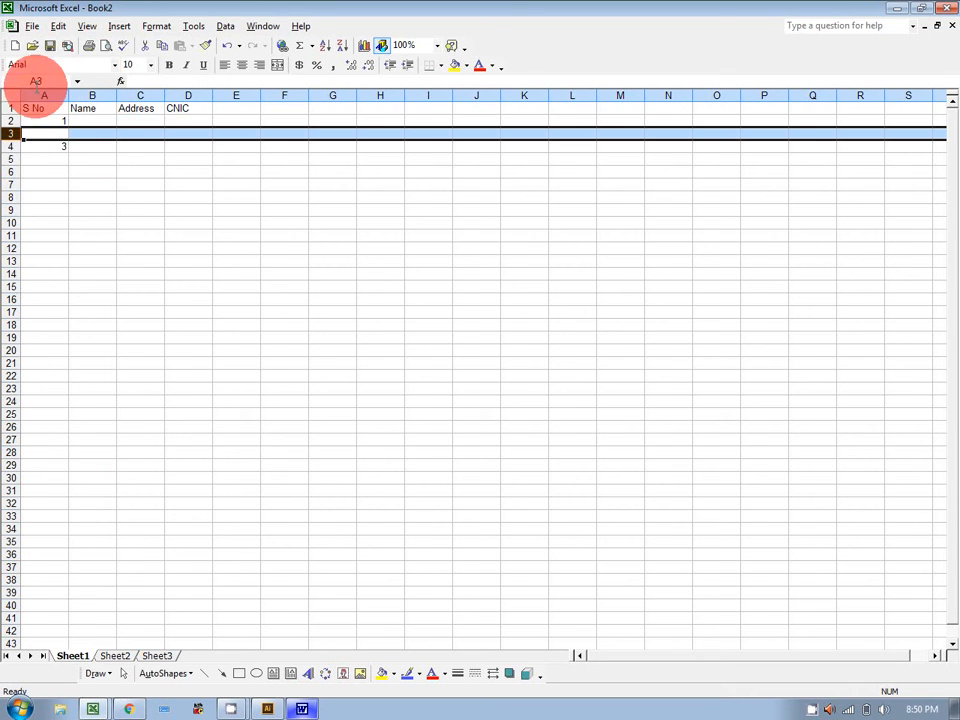
{"action": "right_click", "coordinate": [8, 133]}
{"action": "left_click", "coordinate": [60, 239]}
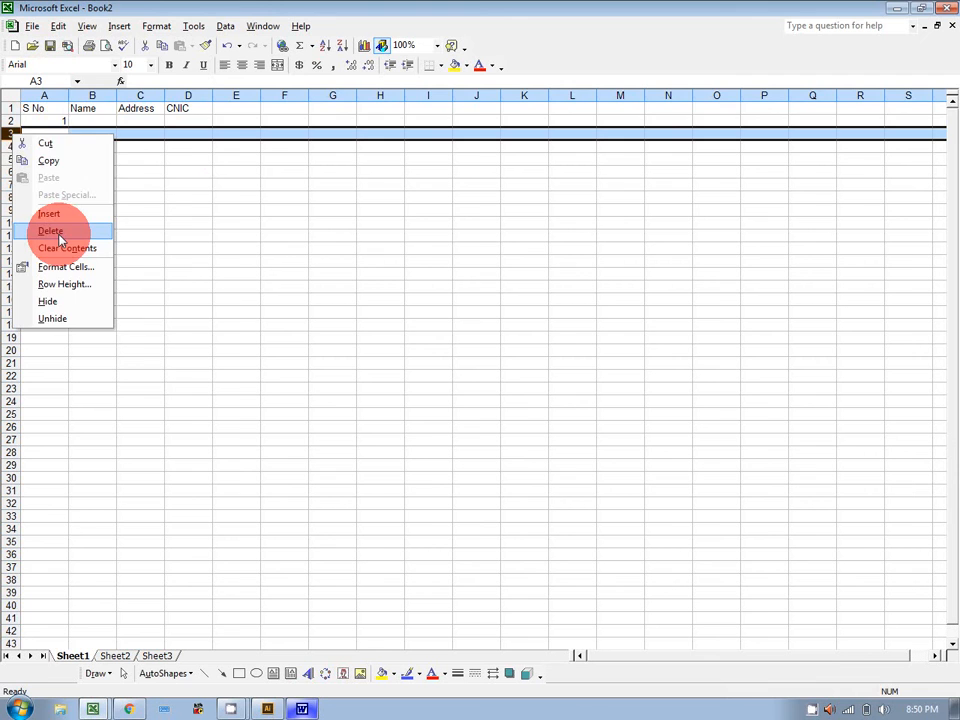
{"action": "left_click", "coordinate": [259, 248]}
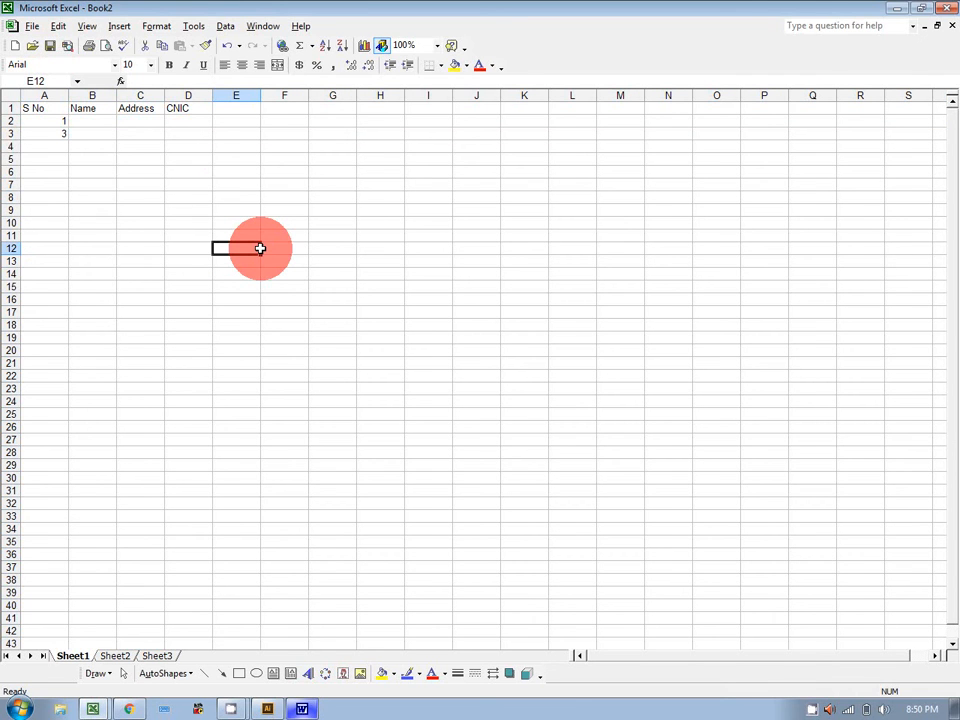
Enter the serial numbers 2, 3, 4 and 5 in cells A3 to A6, overwriting the existing entry in A3
{"action": "left_click", "coordinate": [58, 133]}
{"action": "type", "text": "2"}
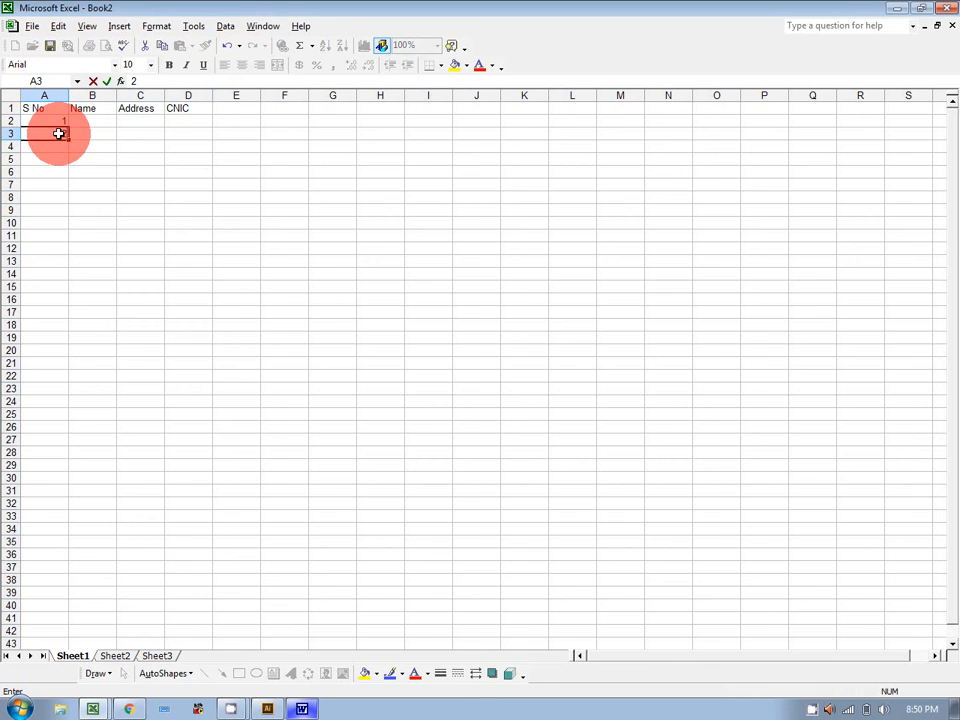
{"action": "key", "text": "Return"}
{"action": "type", "text": "3"}
{"action": "key", "text": "Return"}
{"action": "type", "text": "4"}
{"action": "key", "text": "Return"}
{"action": "type", "text": "5"}
{"action": "key", "text": "Return"}
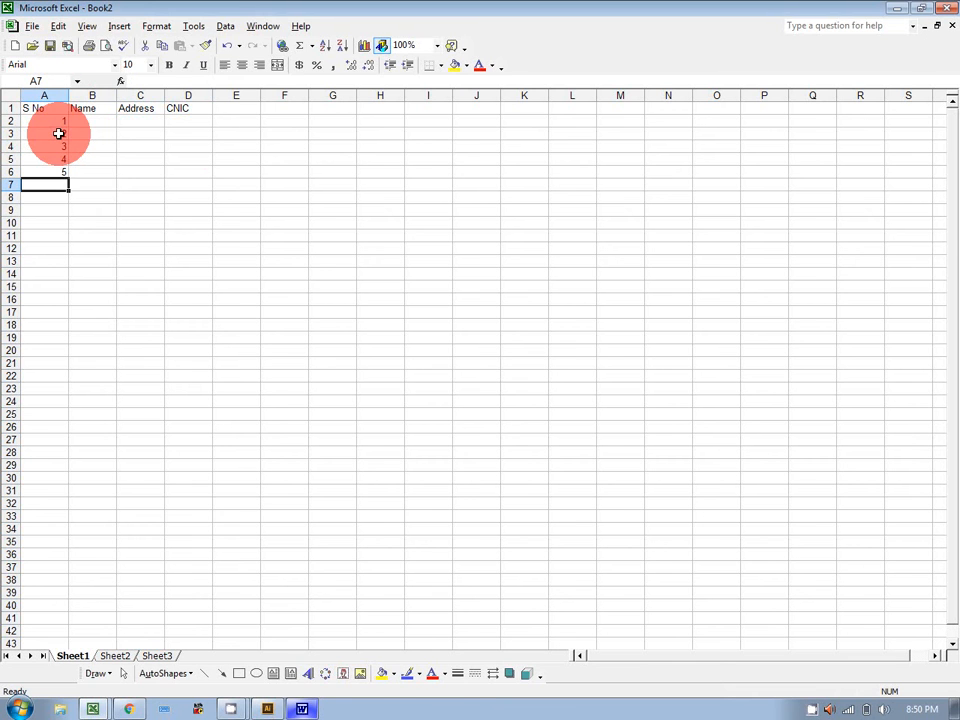
Continue the serial numbers with 6 and 7 in cells A7 and A8
{"action": "type", "text": "6"}
{"action": "key", "text": "Return"}
{"action": "type", "text": "7"}
{"action": "key", "text": "Return"}
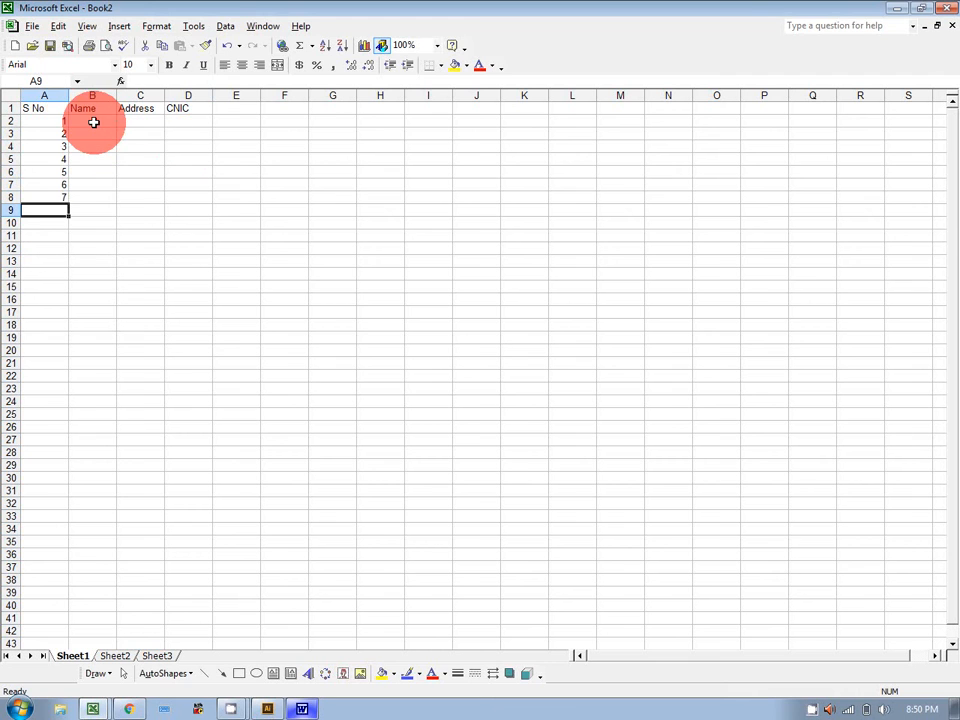
Enter the placeholder texts xyz and abc in the first two cells of the Name column
{"action": "left_click", "coordinate": [96, 125]}
{"action": "type", "text": "xyz"}
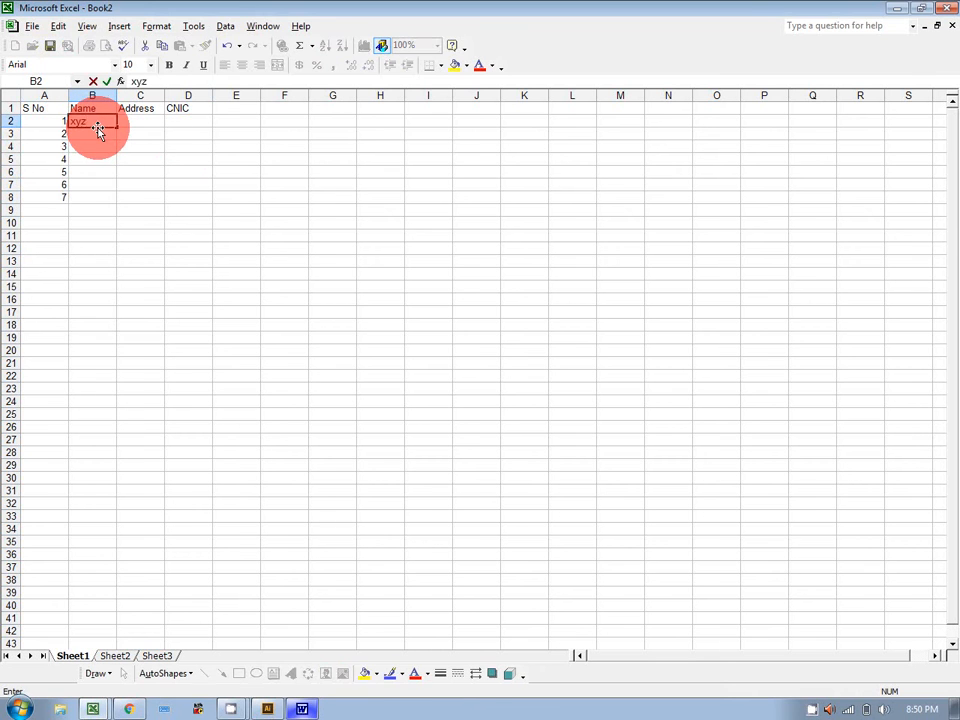
{"action": "key", "text": "Return"}
{"action": "type", "text": "abc"}
{"action": "key", "text": "Return"}
Fill in a person's first name in each of cells B2, B3 and B4, overwriting the placeholder texts
{"action": "key", "text": "Up"}
{"action": "key", "text": "Up"}
{"action": "type", "text": "faisal"}
{"action": "left_click", "coordinate": [98, 132]}
{"action": "type", "text": "javed"}
{"action": "key", "text": "Return"}
{"action": "type", "text": "akra"}
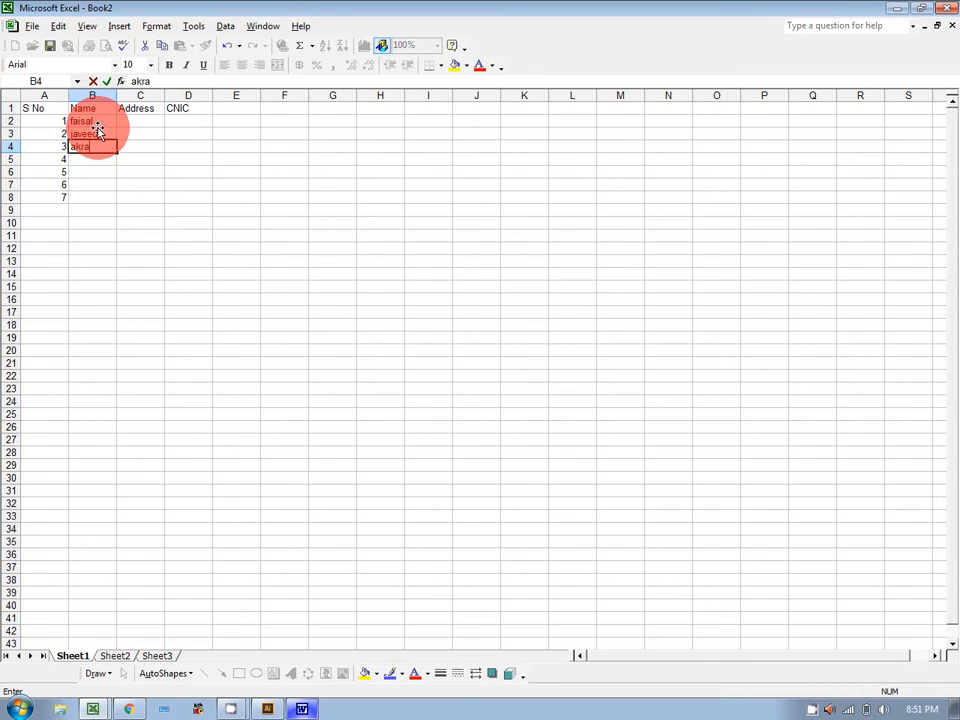
{"action": "type", "text": "m"}
{"action": "key", "text": "Return"}
Fill in first names in cells B5 to B7 and clear the unused serial number 7 from cell A8
{"action": "type", "text": "to"}
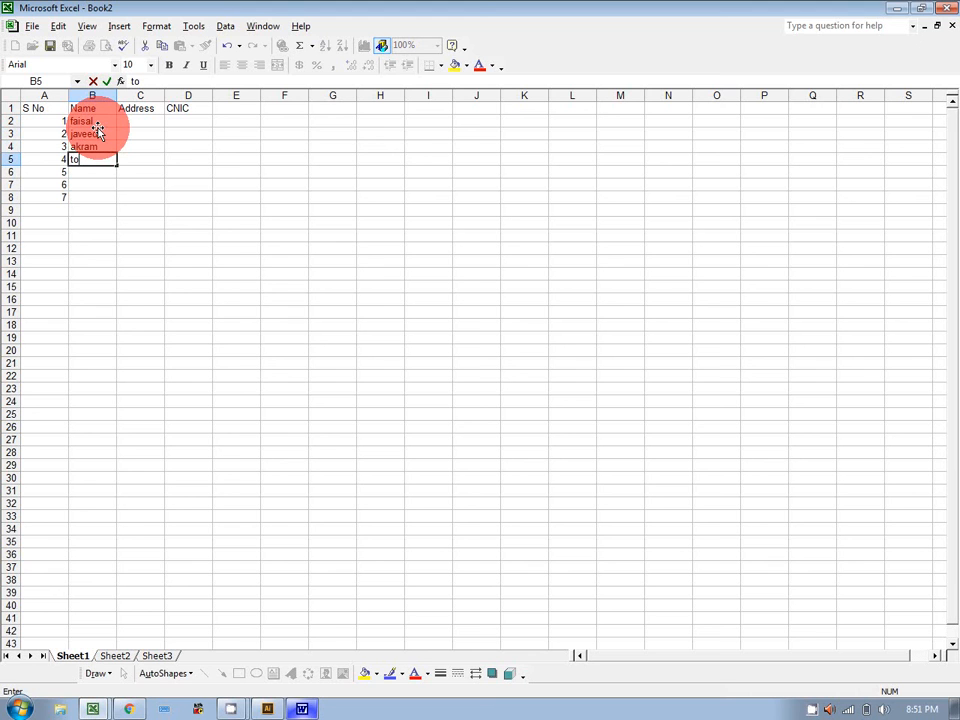
{"action": "key", "text": "BackSpace"}
{"action": "type", "text": "ouseef"}
{"action": "key", "text": "Return"}
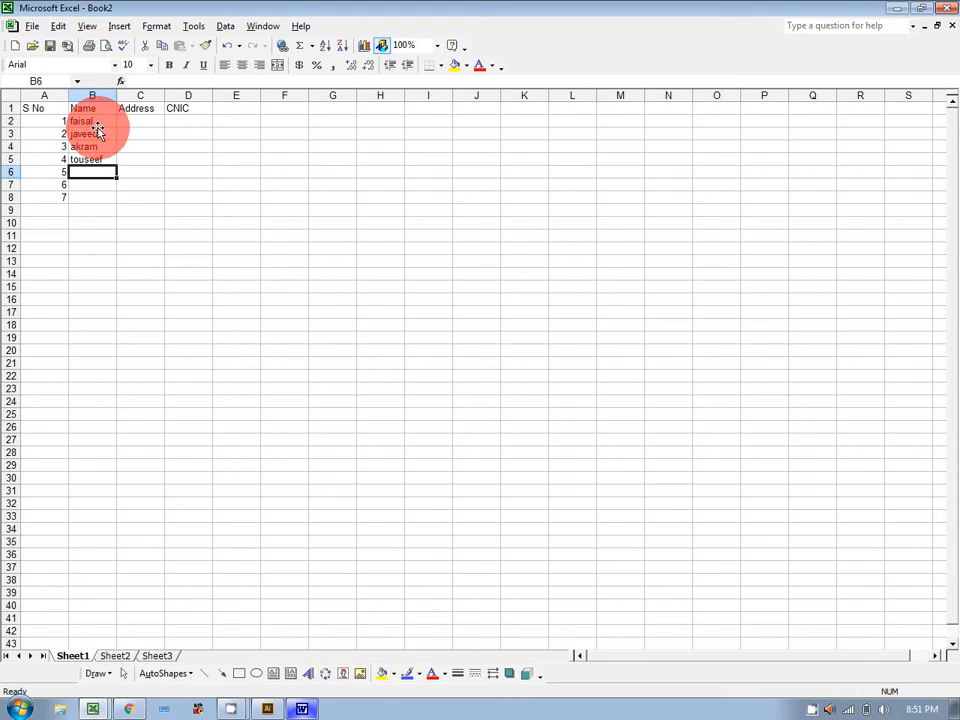
{"action": "type", "text": "jamil"}
{"action": "key", "text": "Return"}
{"action": "type", "text": "afzal"}
{"action": "key", "text": "Return"}
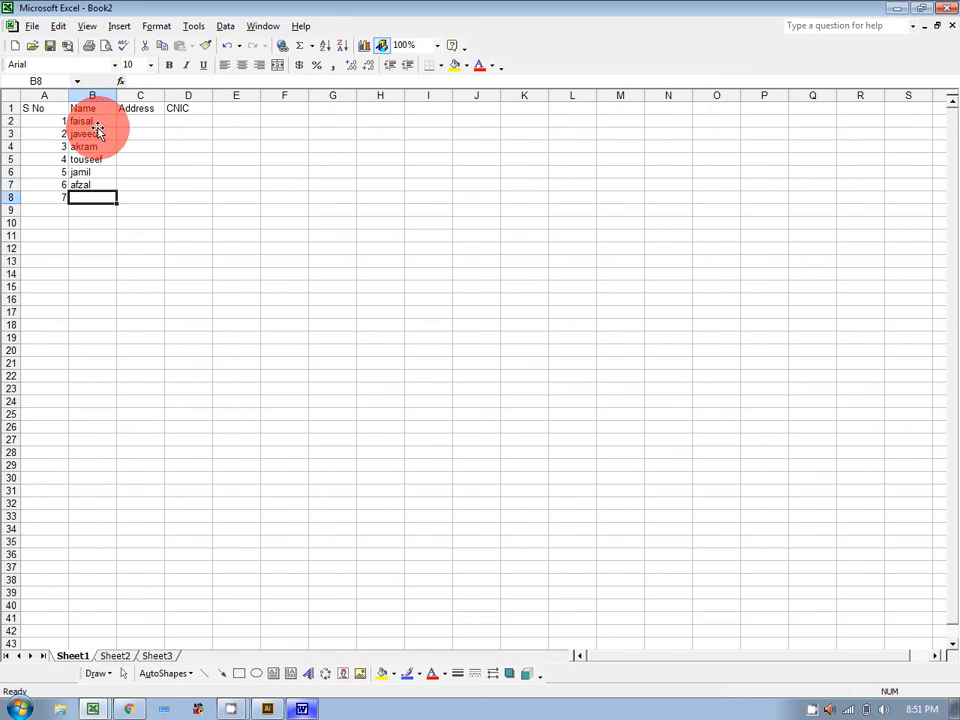
{"action": "left_click", "coordinate": [49, 196]}
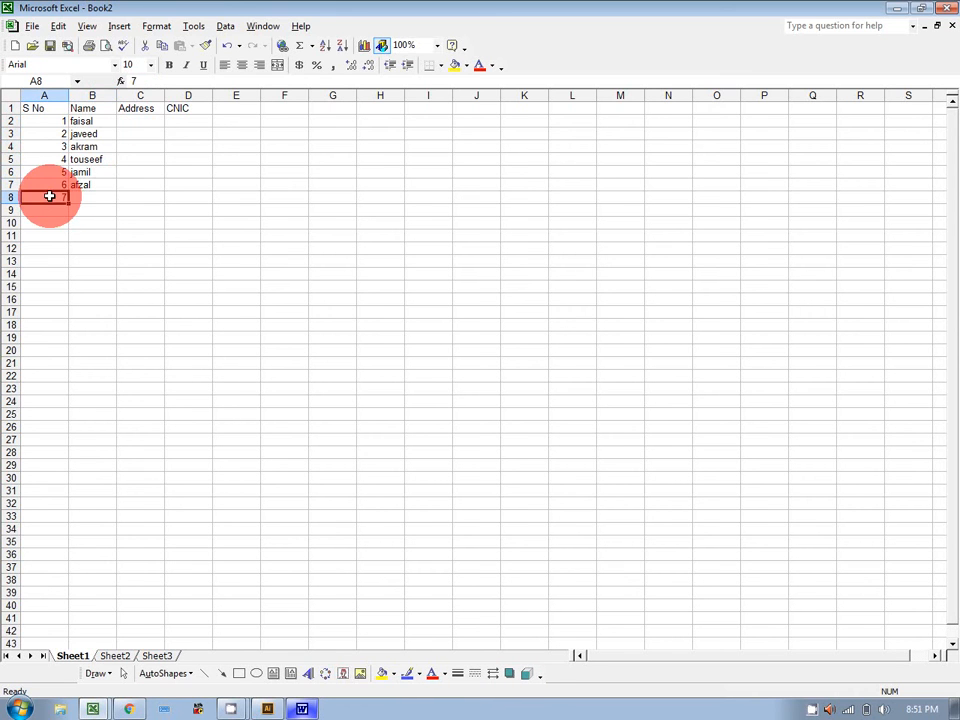
{"action": "key", "text": "Delete"}
Enter Mirpur as the address in cells C2 to C4 and re-edit the entry in C2
{"action": "left_click", "coordinate": [131, 119]}
{"action": "type", "text": "Mirpur"}
{"action": "key", "text": "Return"}
{"action": "type", "text": "m"}
{"action": "key", "text": "Return"}
{"action": "type", "text": "m"}
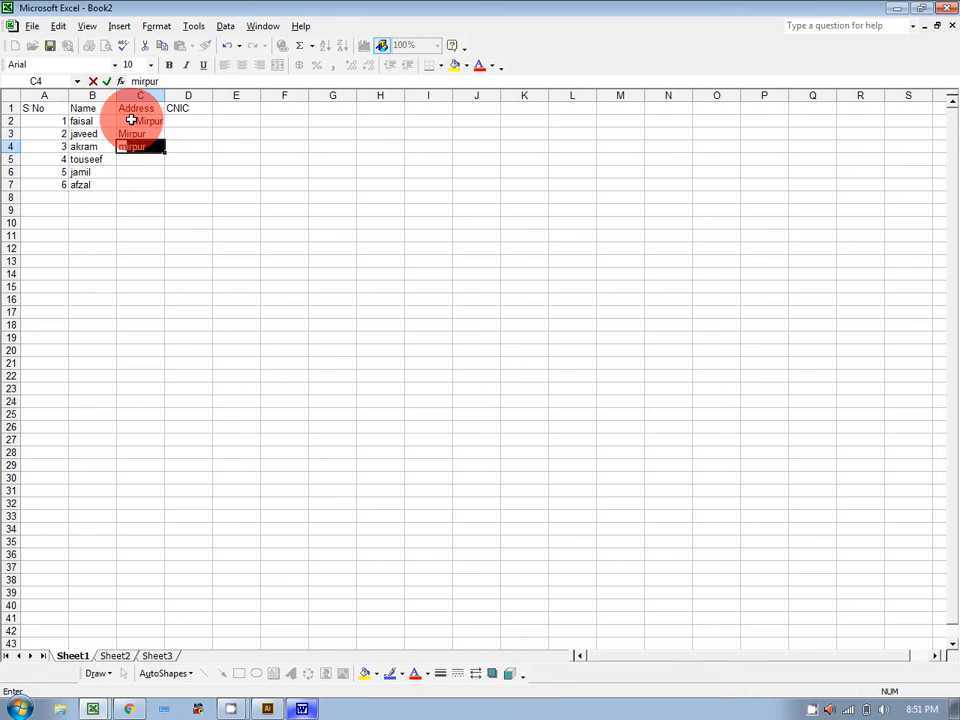
{"action": "key", "text": "Up"}
{"action": "left_click", "coordinate": [131, 120]}
{"action": "double_click", "coordinate": [131, 120]}
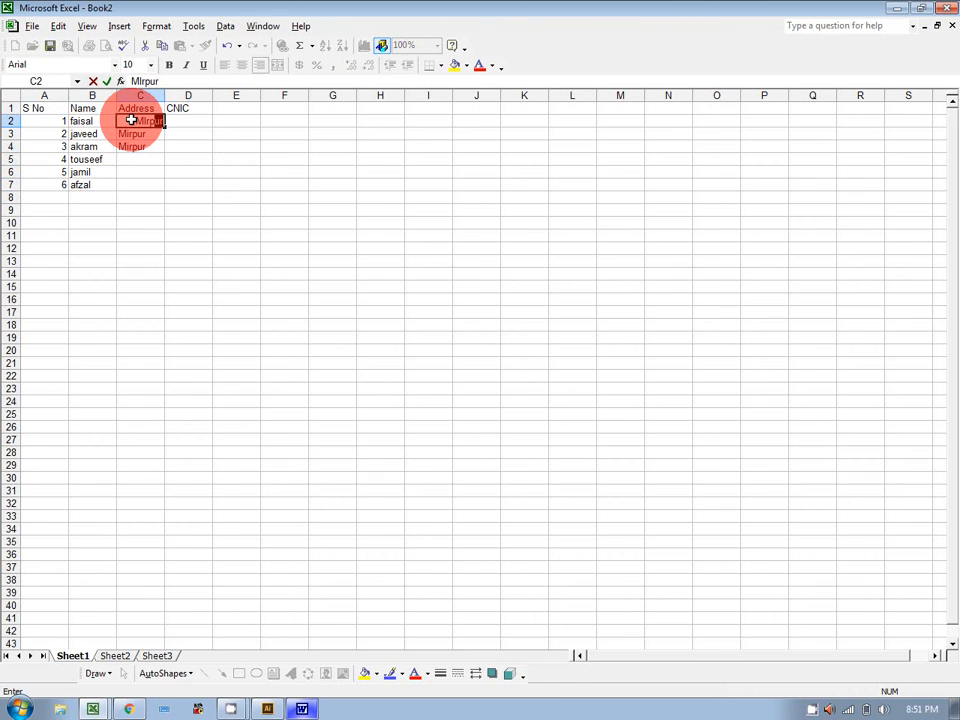
{"action": "key", "text": "Return"}
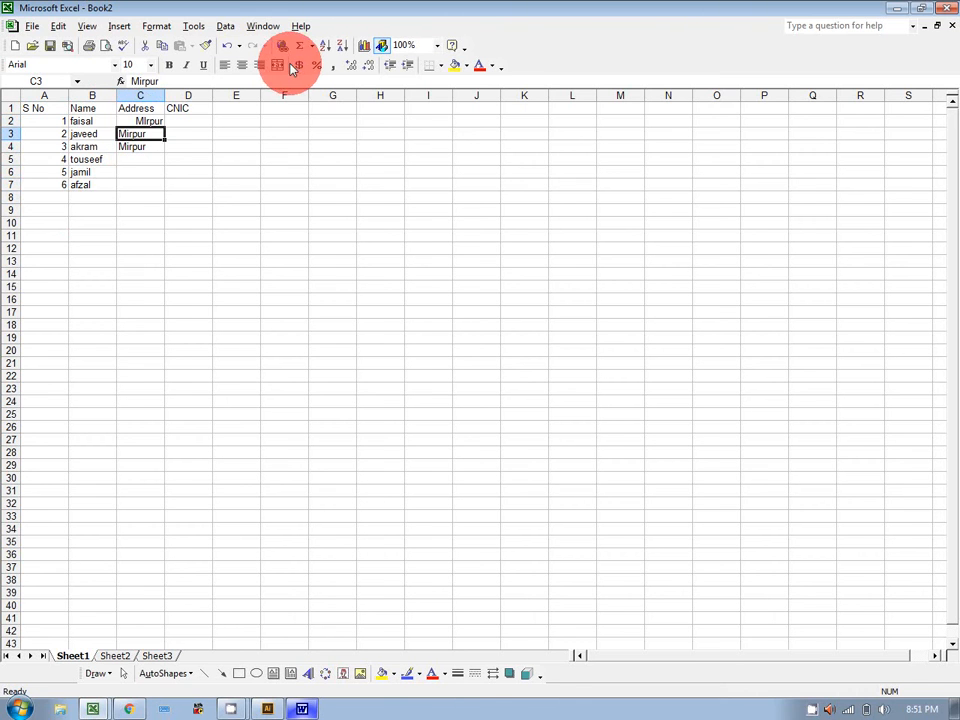
Left-align cell C3 and clear the address entries from cells C3 and C4
{"action": "left_click", "coordinate": [224, 64]}
{"action": "left_click", "coordinate": [155, 159]}
{"action": "left_click", "coordinate": [139, 134]}
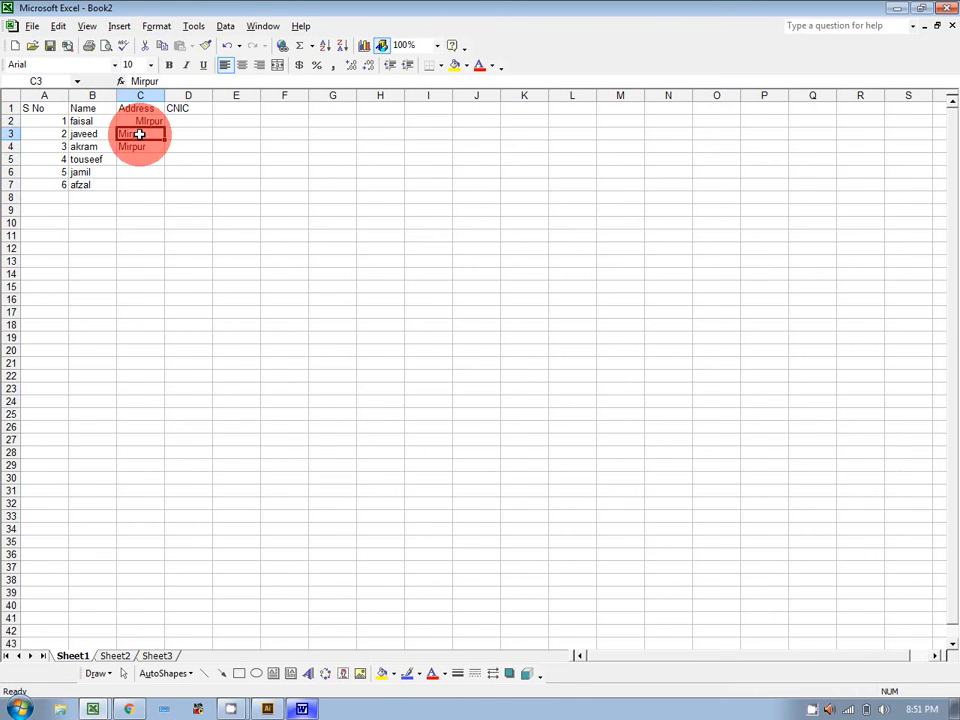
{"action": "key", "text": "Delete"}
{"action": "left_click", "coordinate": [137, 147]}
{"action": "key", "text": "Delete"}
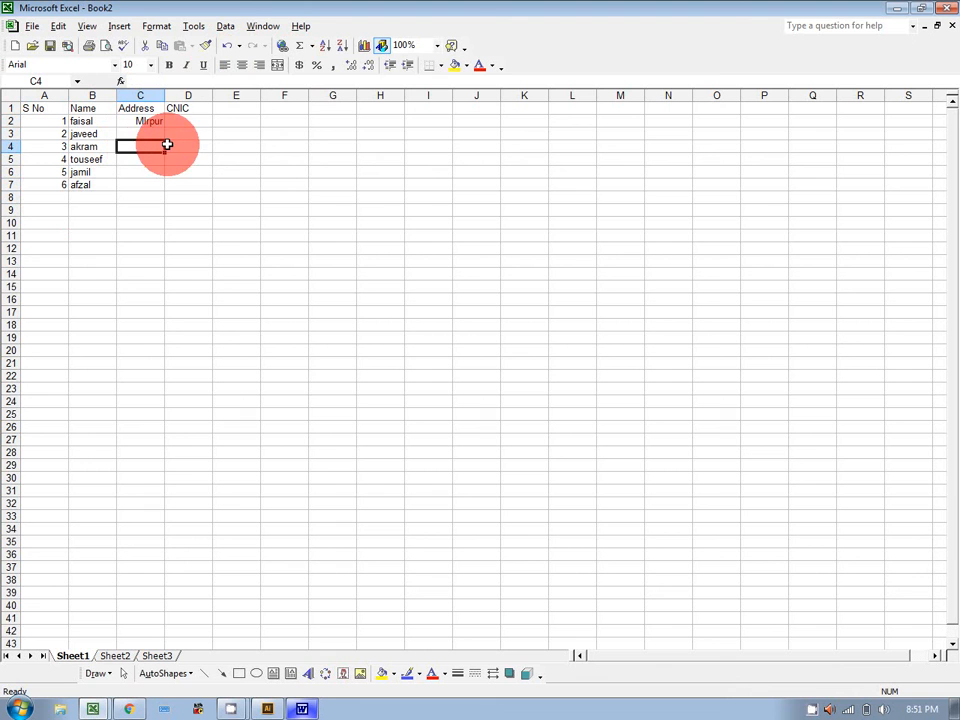
{"action": "left_click", "coordinate": [152, 132]}
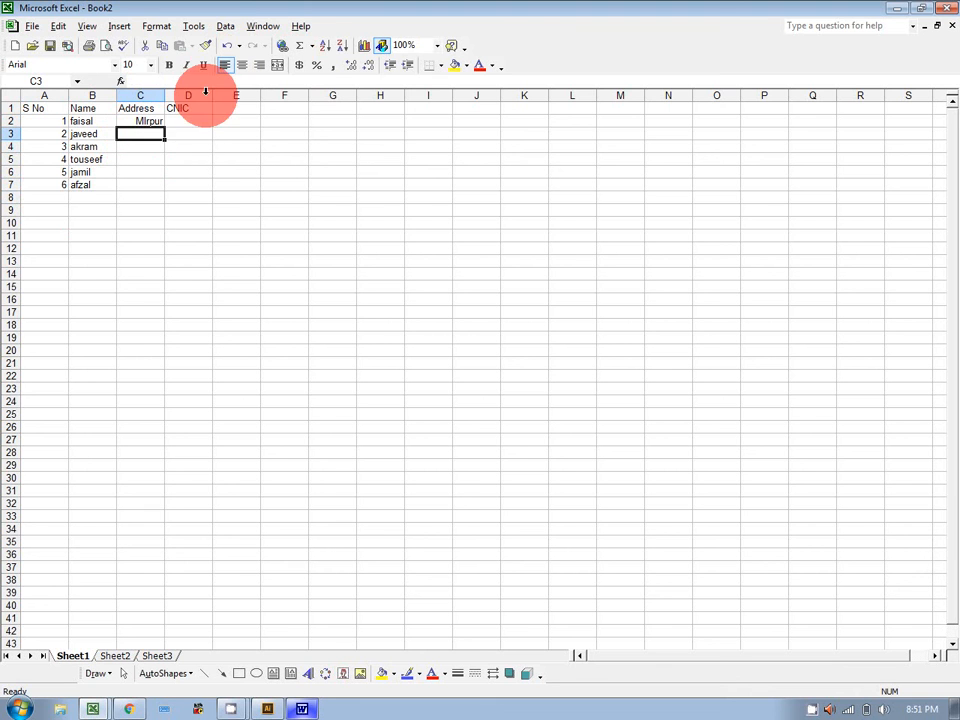
Enter the addresses mirpur, mirpur, kotli, mirpur and kotli in cells C2 to C6, and fill C7 down from the cell above
{"action": "left_click", "coordinate": [144, 122]}
{"action": "type", "text": "mirpur"}
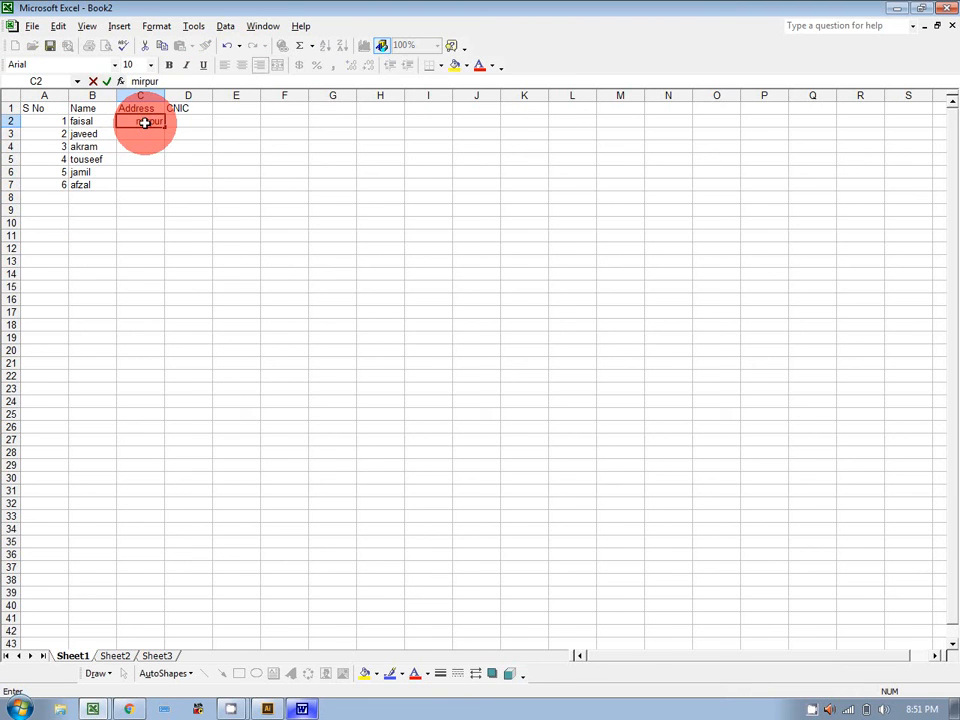
{"action": "key", "text": "Return"}
{"action": "type", "text": "mirpur"}
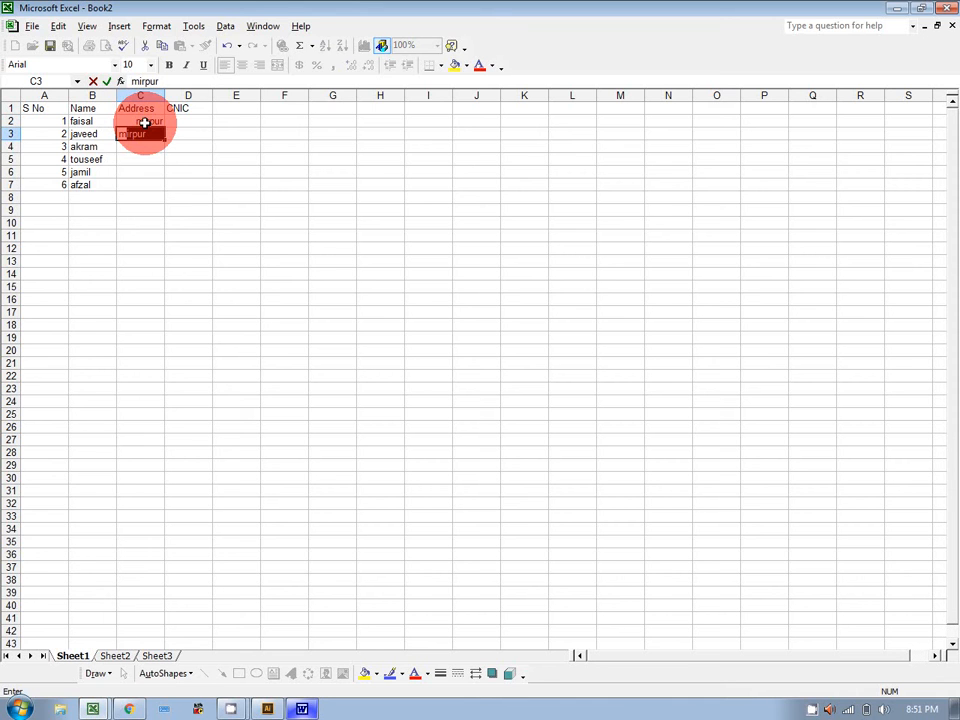
{"action": "key", "text": "Return"}
{"action": "type", "text": "kotli"}
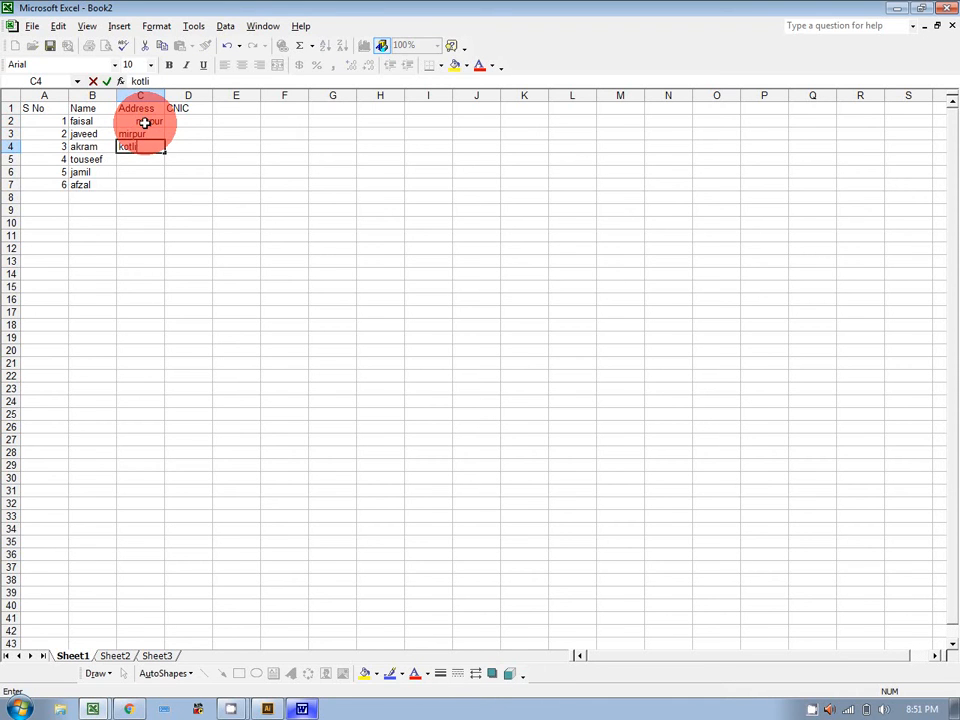
{"action": "key", "text": "Return"}
{"action": "type", "text": "mirpur"}
{"action": "key", "text": "Return"}
{"action": "type", "text": "kotli"}
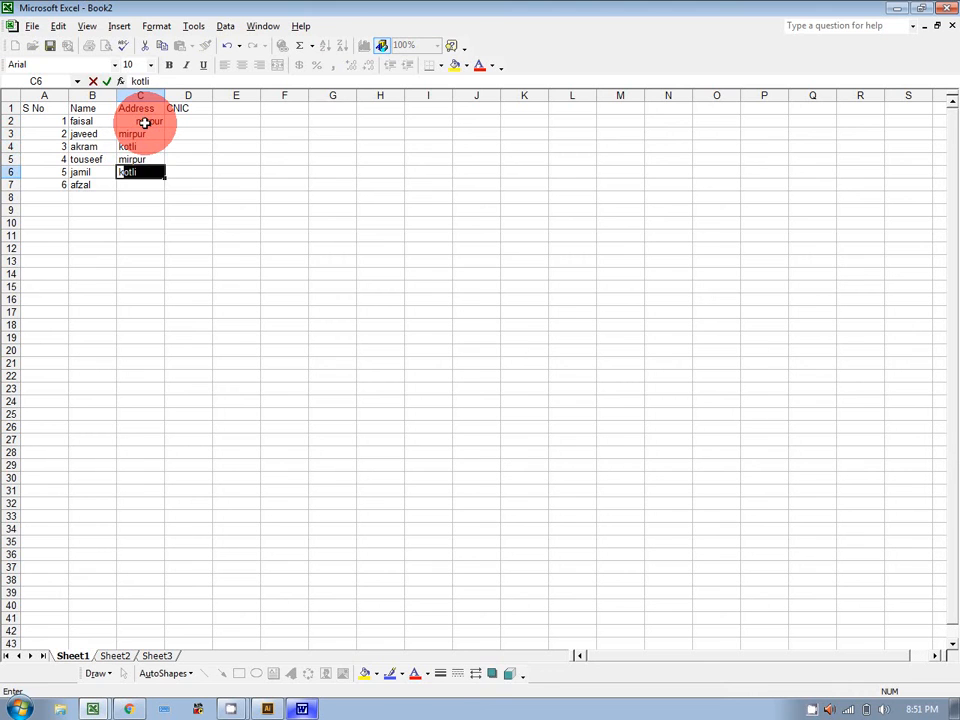
{"action": "key", "text": "Return"}
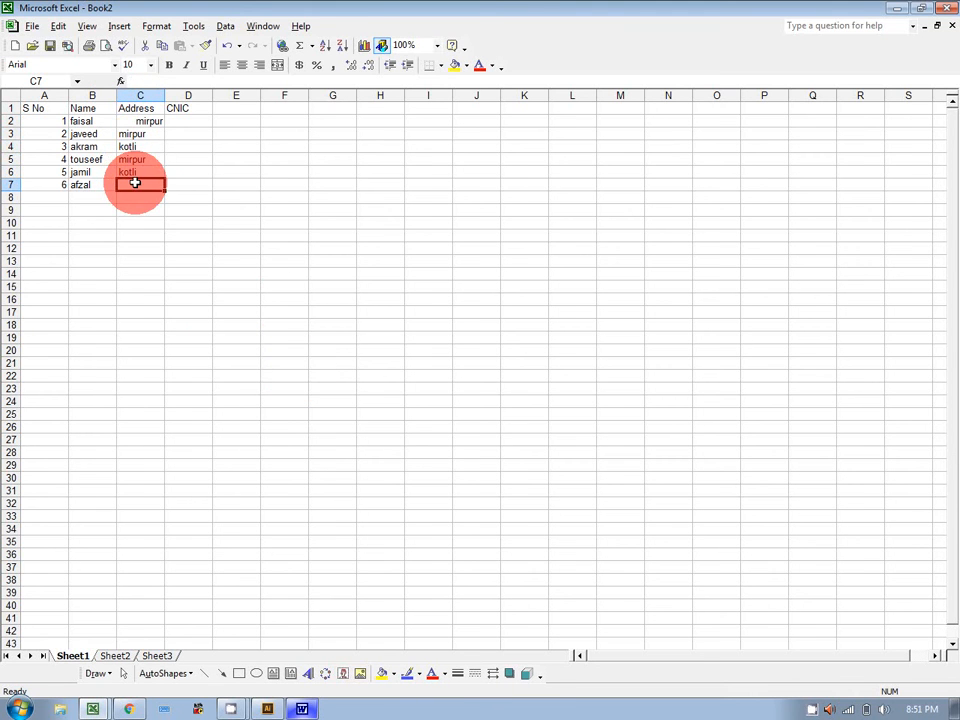
{"action": "key", "text": "ctrl+d"}
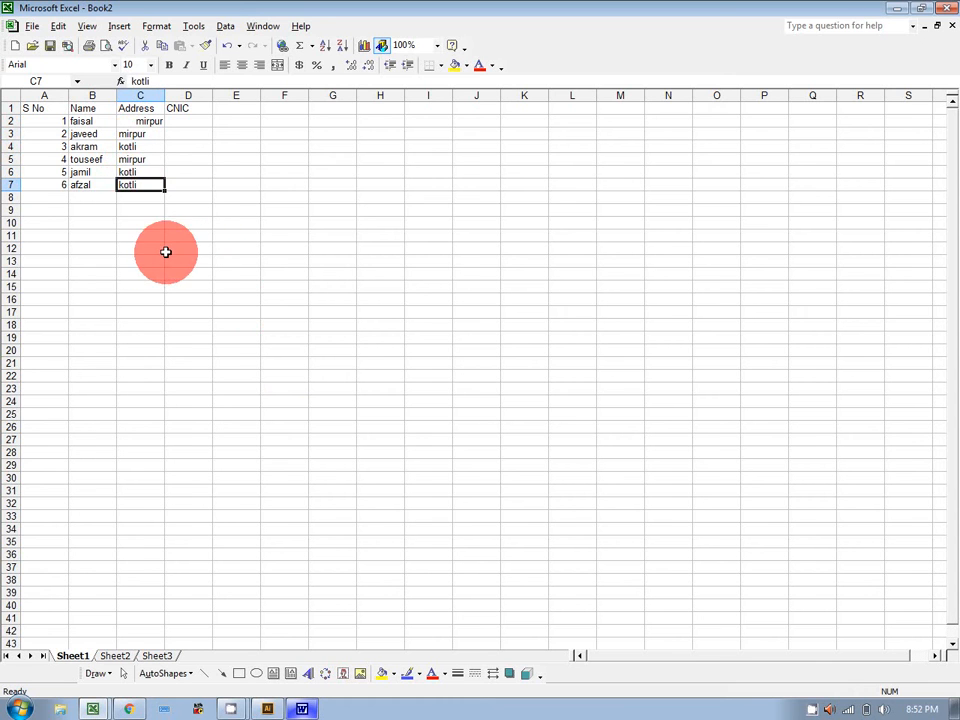
Fill cell C8 down from the address above it and clear that extra entry again
{"action": "left_click", "coordinate": [141, 199]}
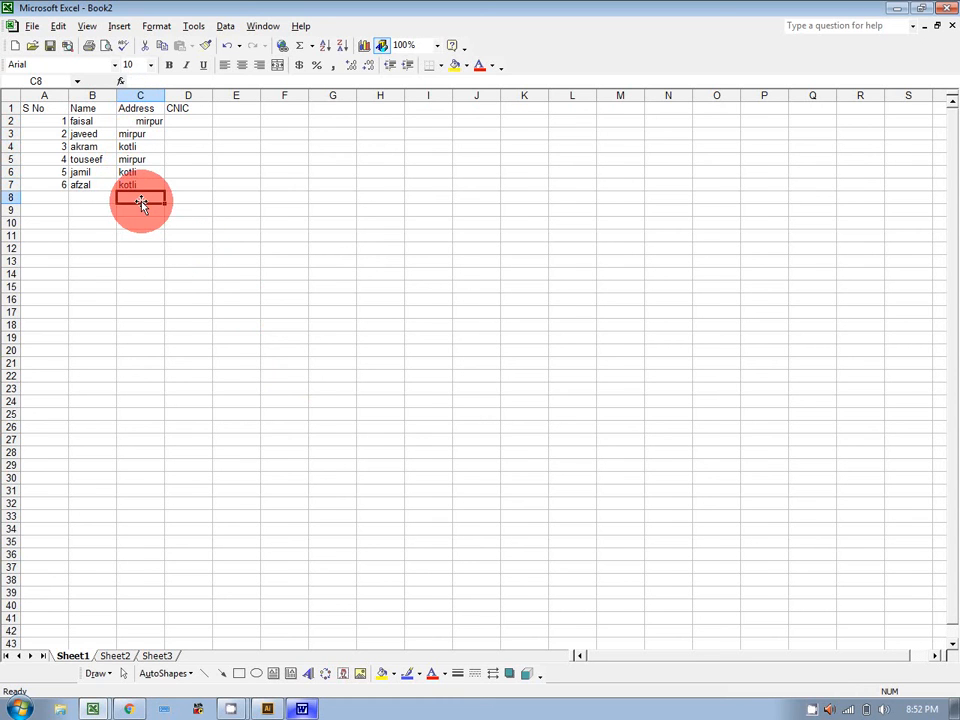
{"action": "key", "text": "ctrl+d"}
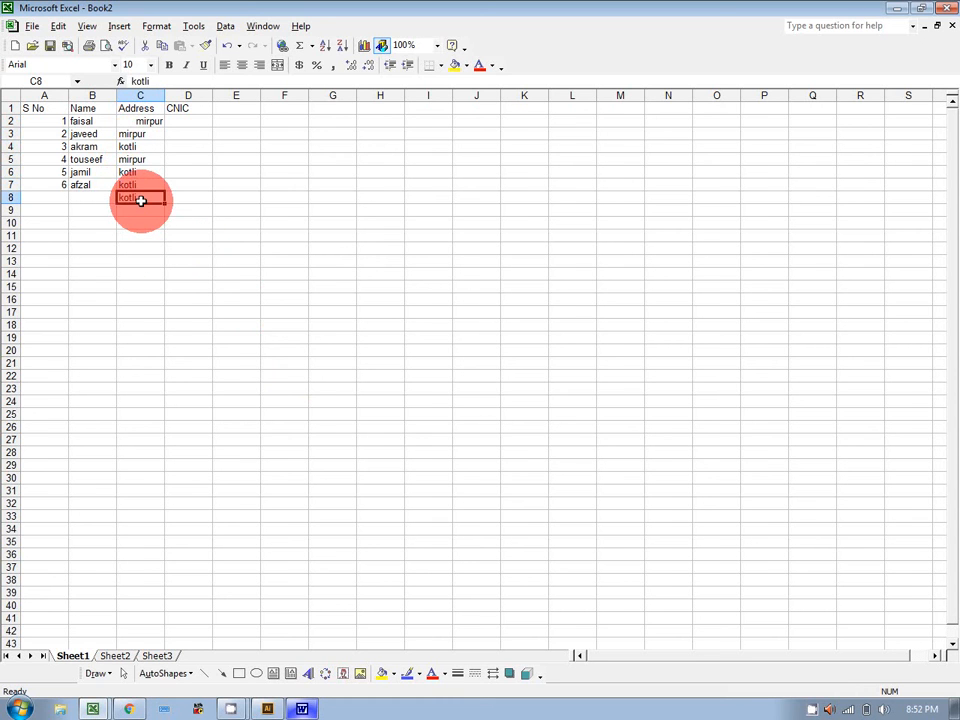
{"action": "left_click", "coordinate": [169, 249]}
{"action": "left_click", "coordinate": [146, 198]}
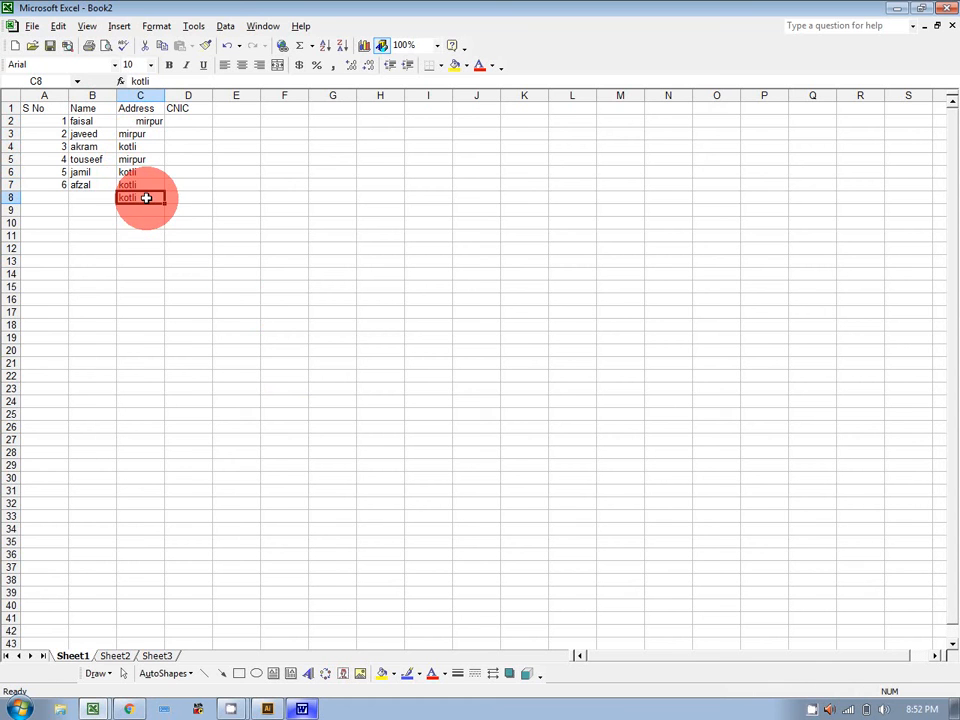
{"action": "key", "text": "Delete"}
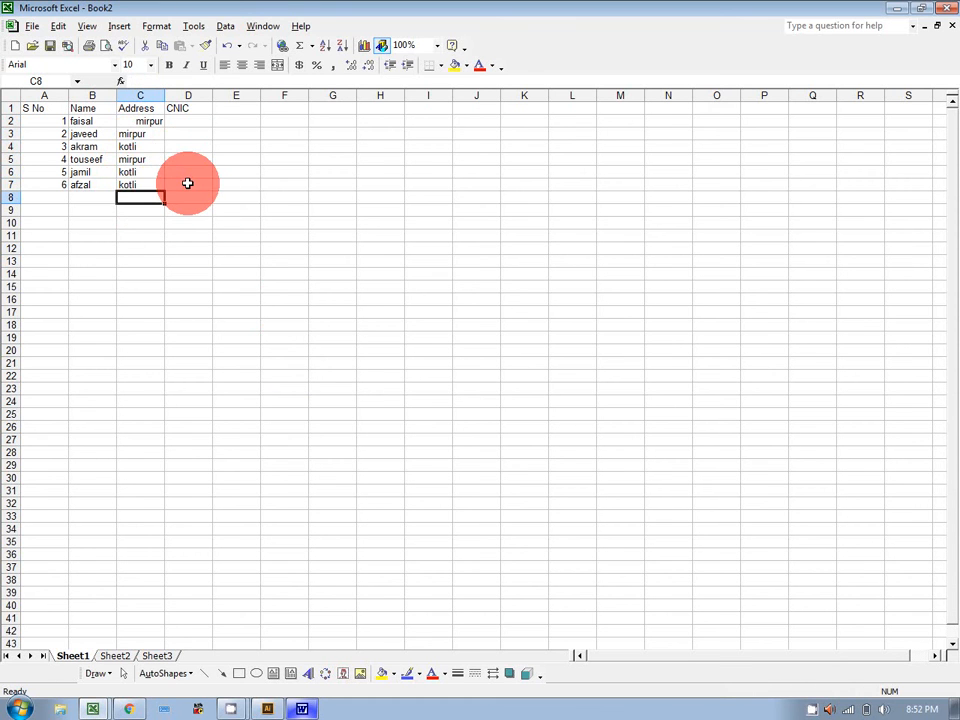
Check the table in print preview, zooming in on it, and return to the worksheet
{"action": "left_click", "coordinate": [100, 46]}
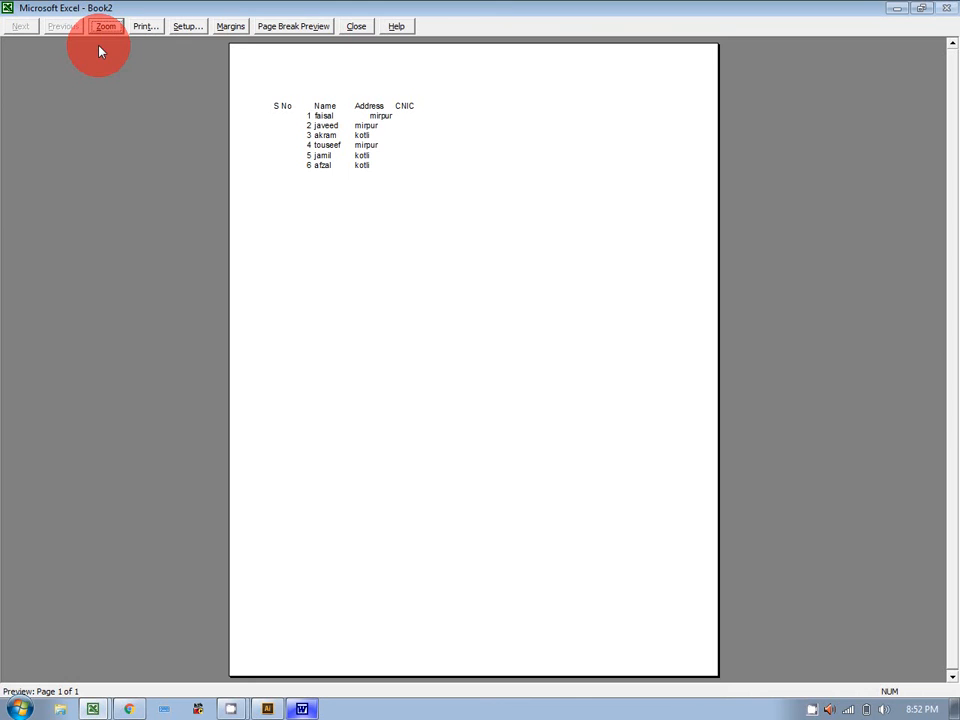
{"action": "left_click", "coordinate": [394, 120]}
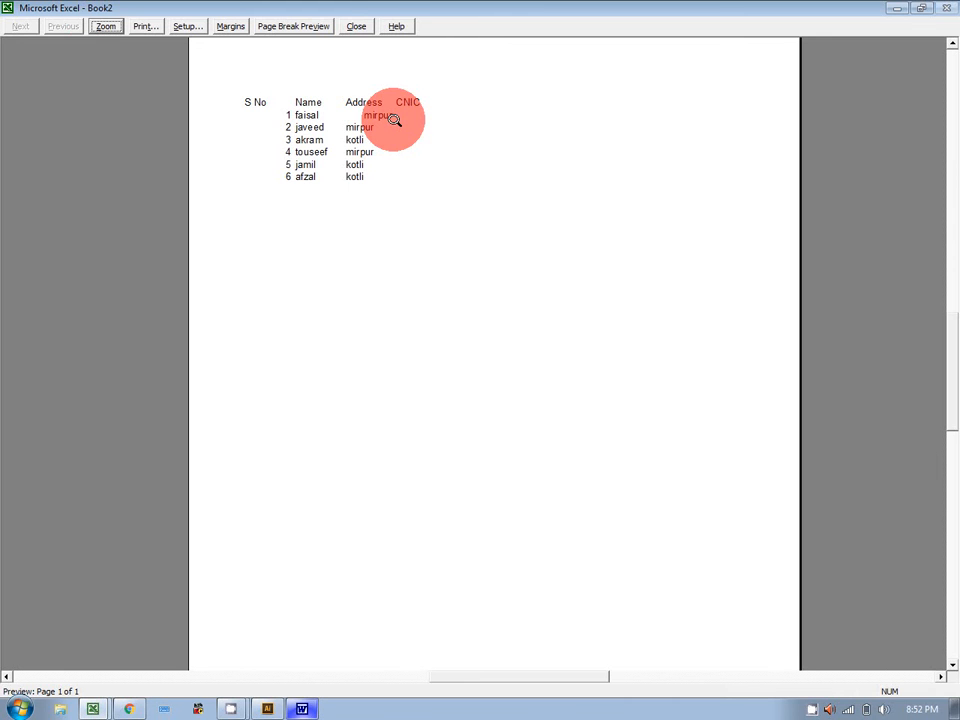
{"action": "left_click", "coordinate": [362, 32]}
Enter a three-digit sample ID number for each of the six people in the CNIC column, cells D2 to D7
{"action": "left_click", "coordinate": [200, 122]}
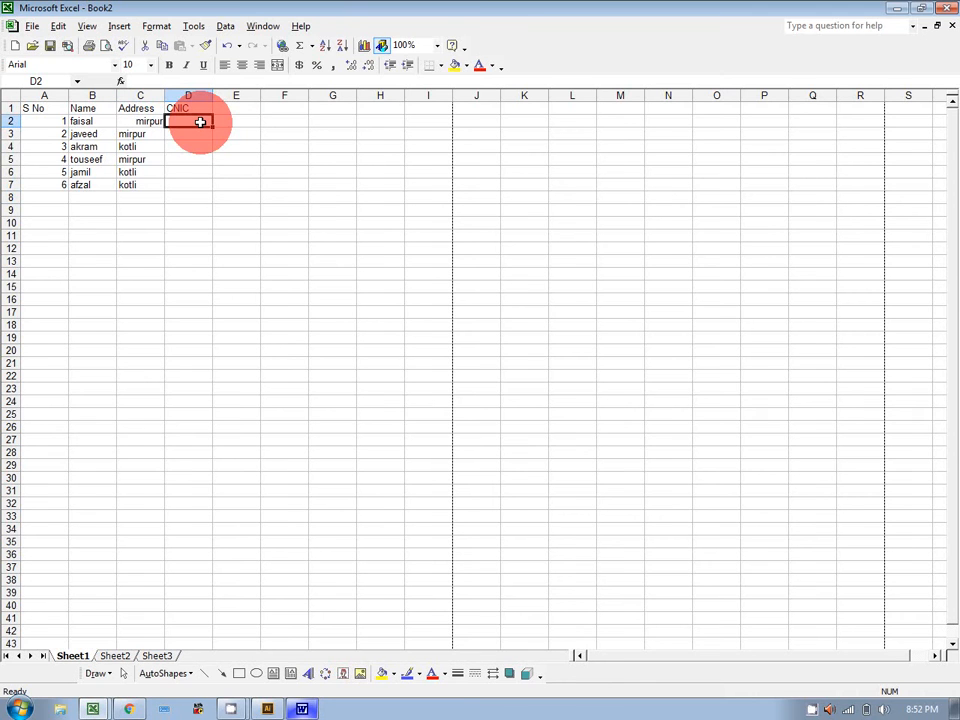
{"action": "type", "text": "123"}
{"action": "key", "text": "Return"}
{"action": "type", "text": "345"}
{"action": "key", "text": "Return"}
{"action": "type", "text": "234"}
{"action": "key", "text": "Return"}
{"action": "type", "text": "567"}
{"action": "key", "text": "Return"}
{"action": "type", "text": "123"}
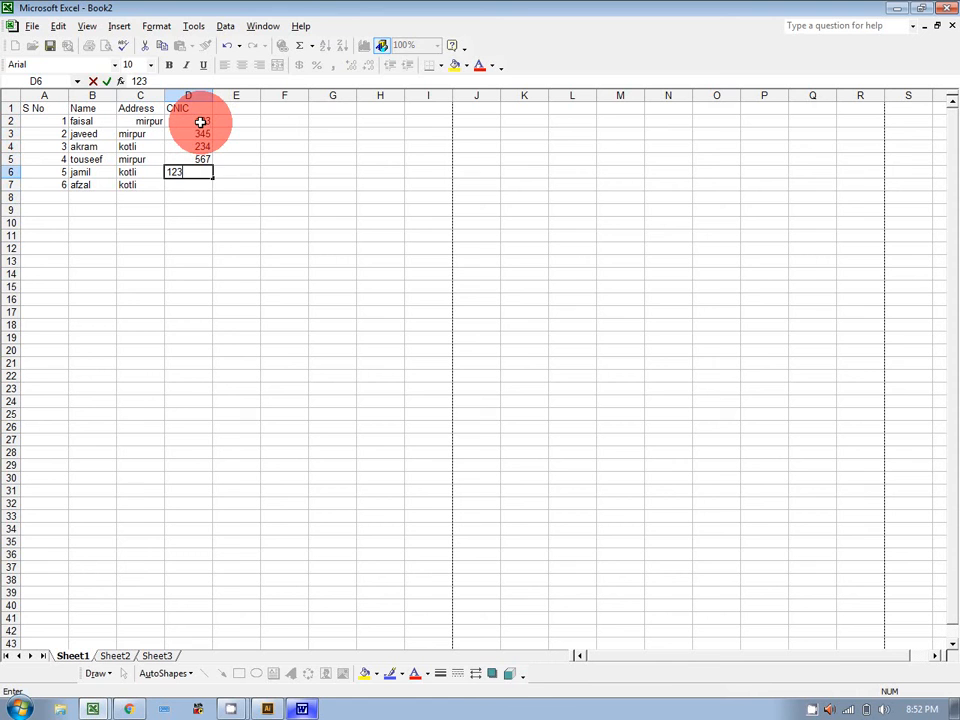
{"action": "key", "text": "Return"}
{"action": "type", "text": "334"}
{"action": "key", "text": "Return"}
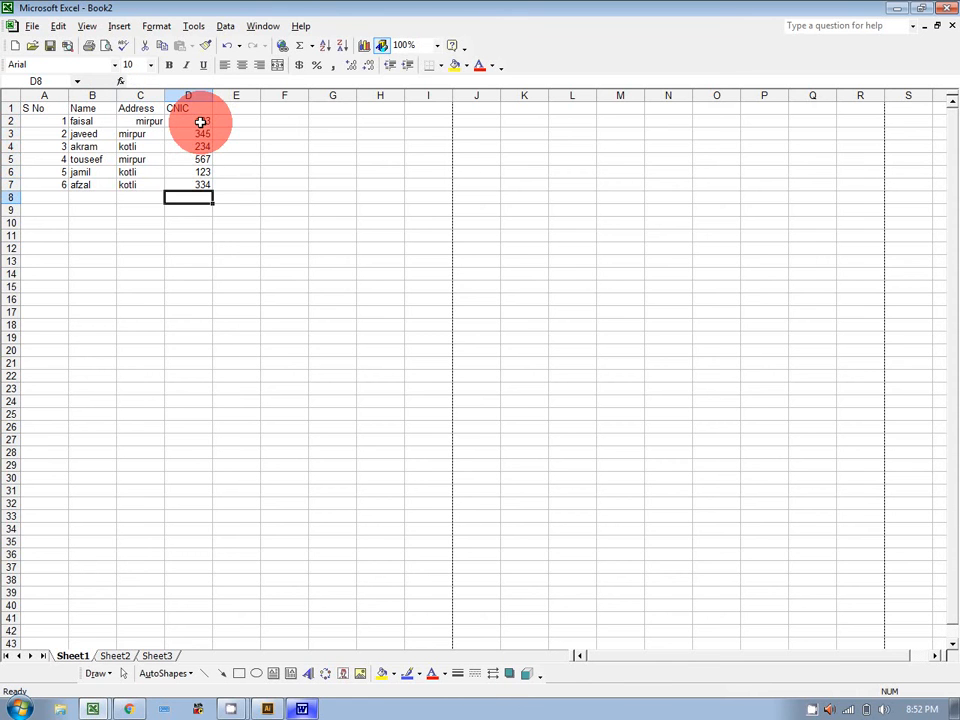
Switch to the Word outline, highlight the hide/Unhide topic and its Row and Column sub-items, and return to Excel
{"action": "left_click", "coordinate": [302, 709]}
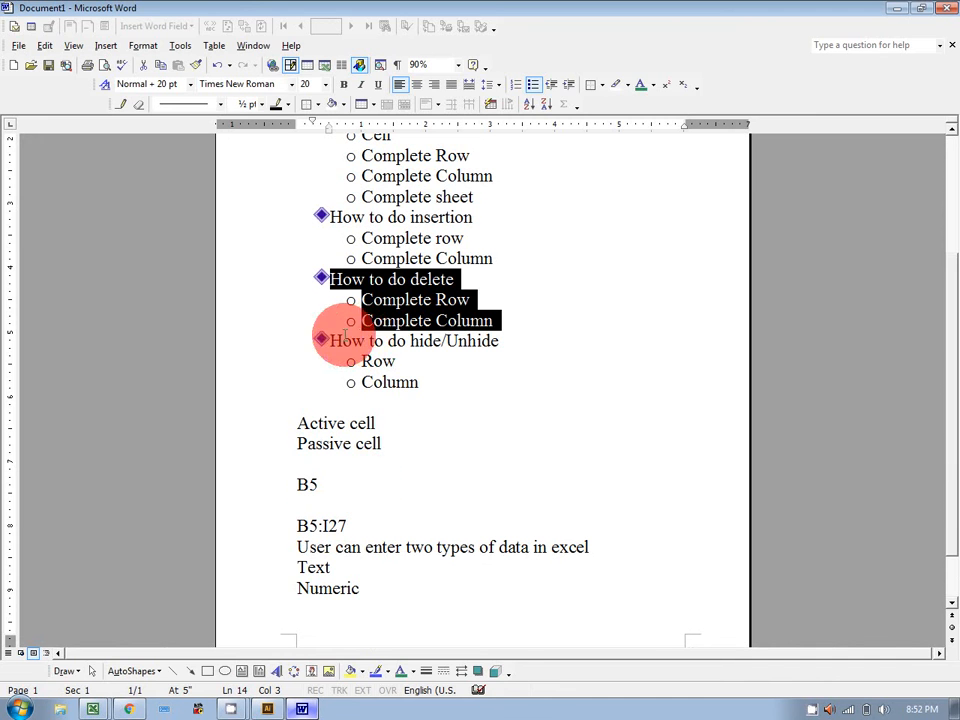
{"action": "left_click_drag", "start_coordinate": [410, 341], "coordinate": [531, 337]}
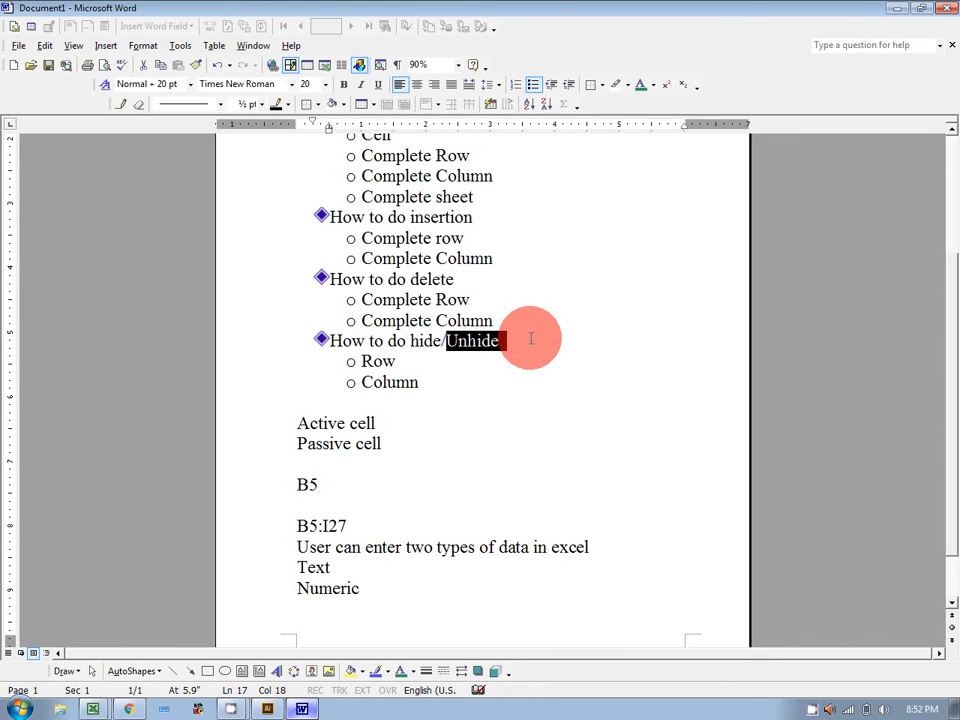
{"action": "left_click_drag", "start_coordinate": [362, 361], "coordinate": [401, 388]}
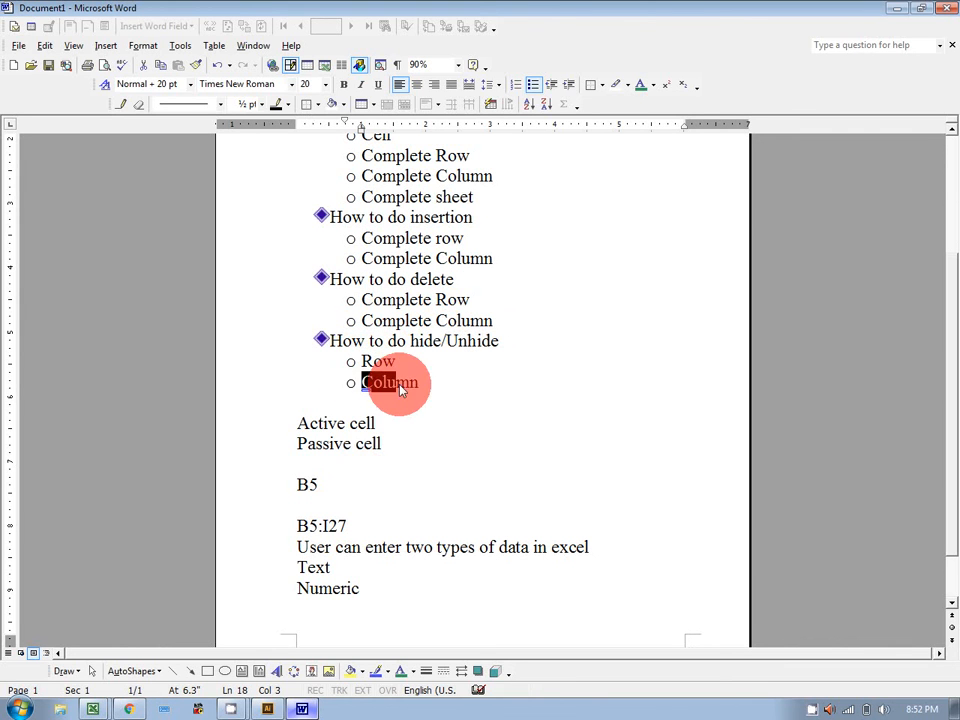
{"action": "left_click", "coordinate": [302, 710]}
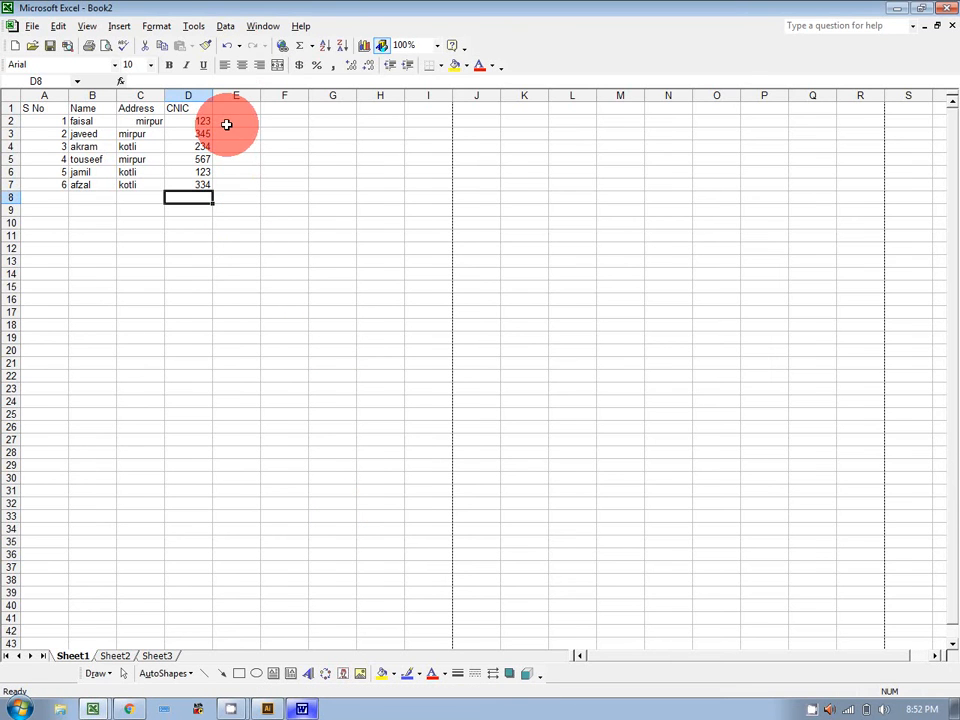
Review the table with its CNIC values in print preview and close the preview
{"action": "left_click", "coordinate": [106, 45]}
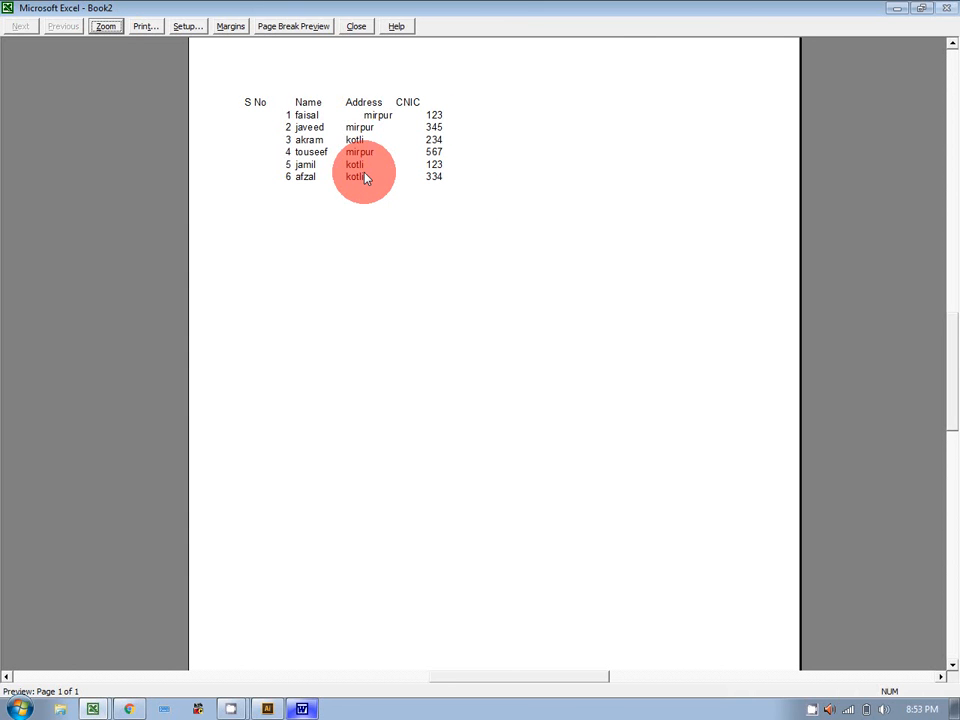
{"action": "left_click", "coordinate": [355, 26]}
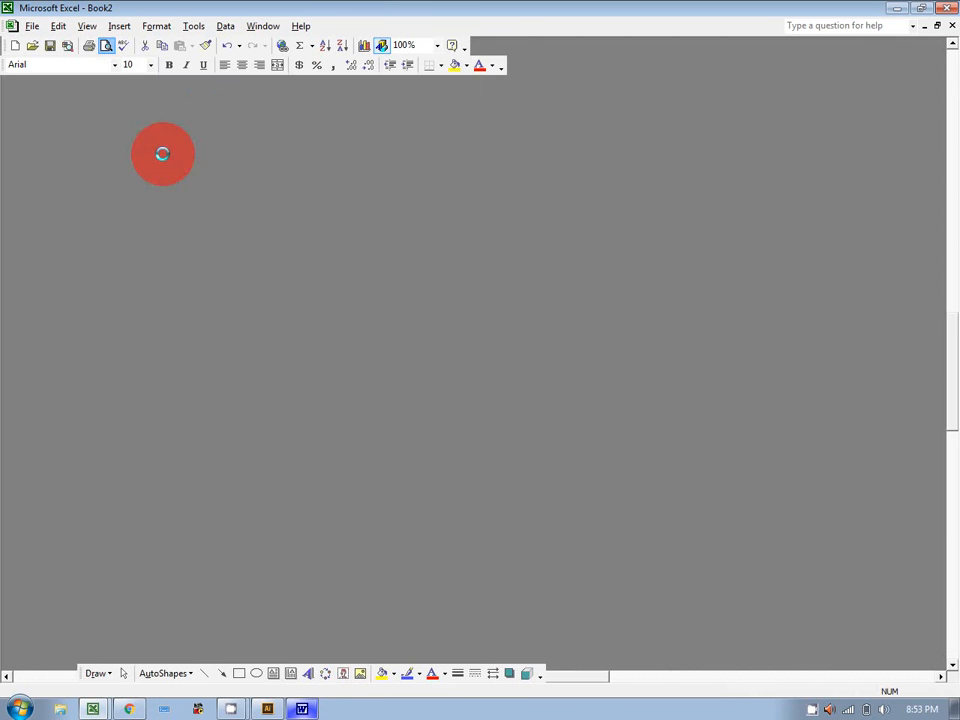
Delete the Address column and check the remaining table in print preview before returning to the worksheet
{"action": "left_click", "coordinate": [140, 95]}
{"action": "right_click", "coordinate": [138, 95]}
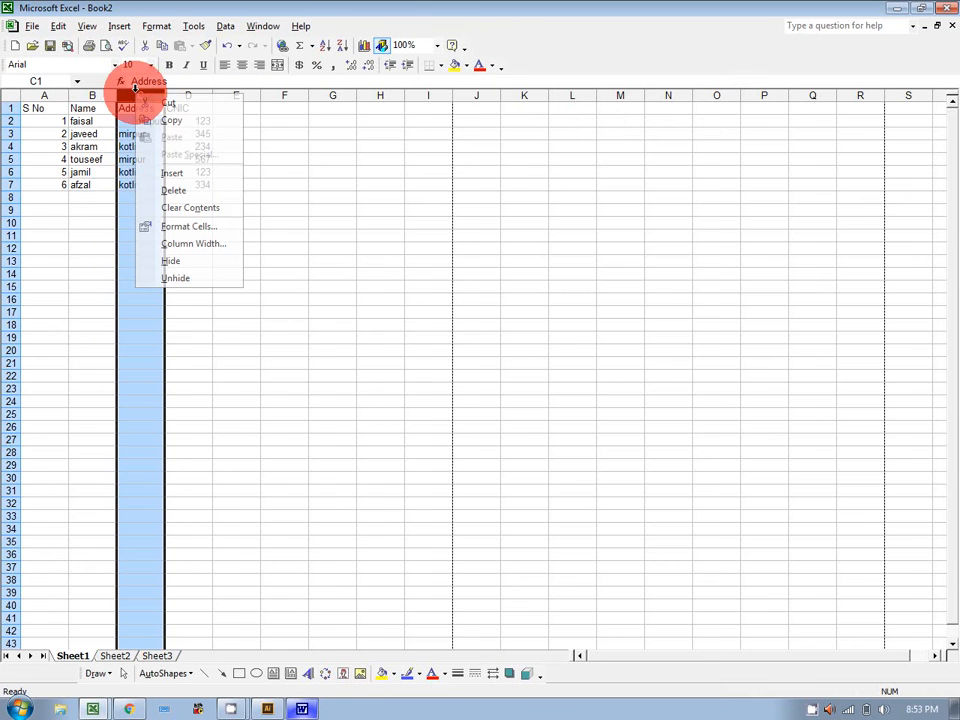
{"action": "left_click", "coordinate": [176, 190]}
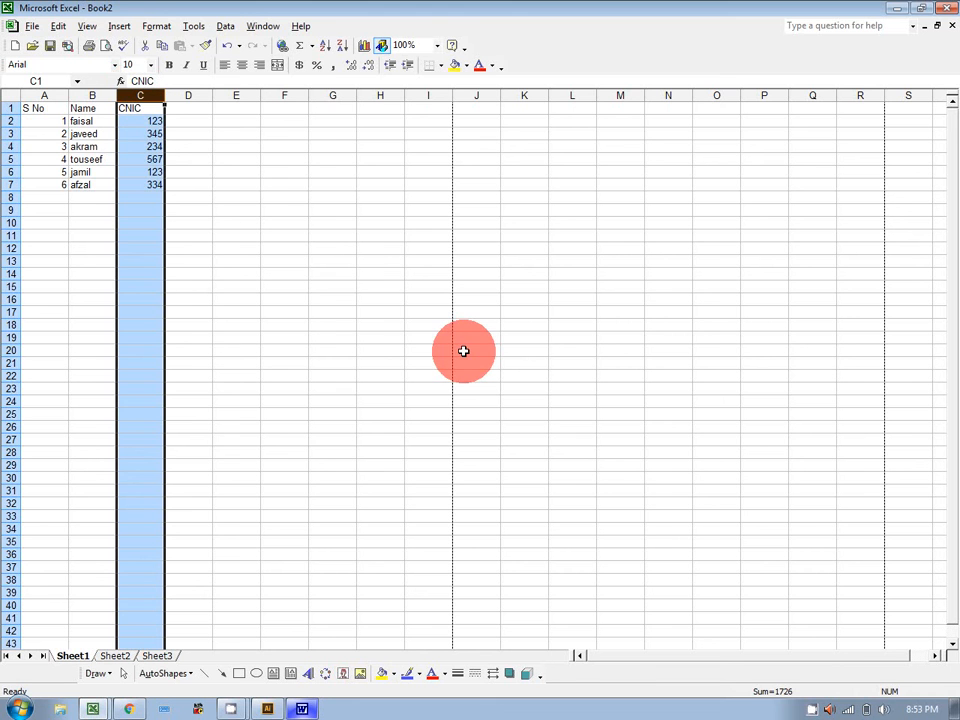
{"action": "left_click", "coordinate": [106, 45]}
{"action": "left_click", "coordinate": [353, 28]}
{"action": "left_click", "coordinate": [56, 185]}
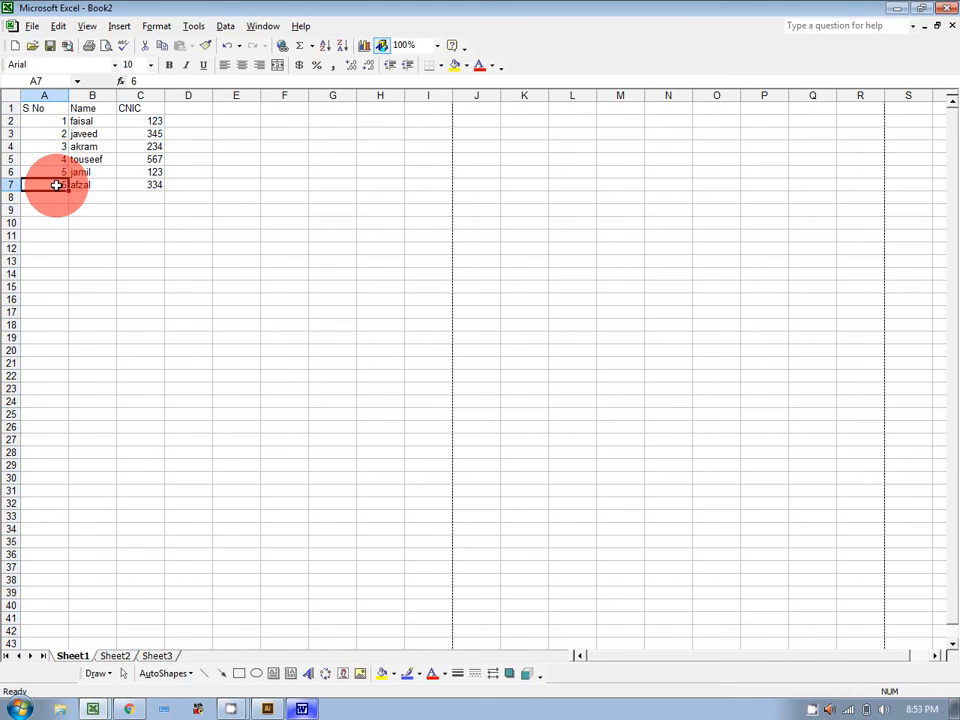
Undo the deletion of the Address column and the last CNIC entry in cell D7
{"action": "left_click", "coordinate": [154, 91]}
{"action": "key", "text": "ctrl+z"}
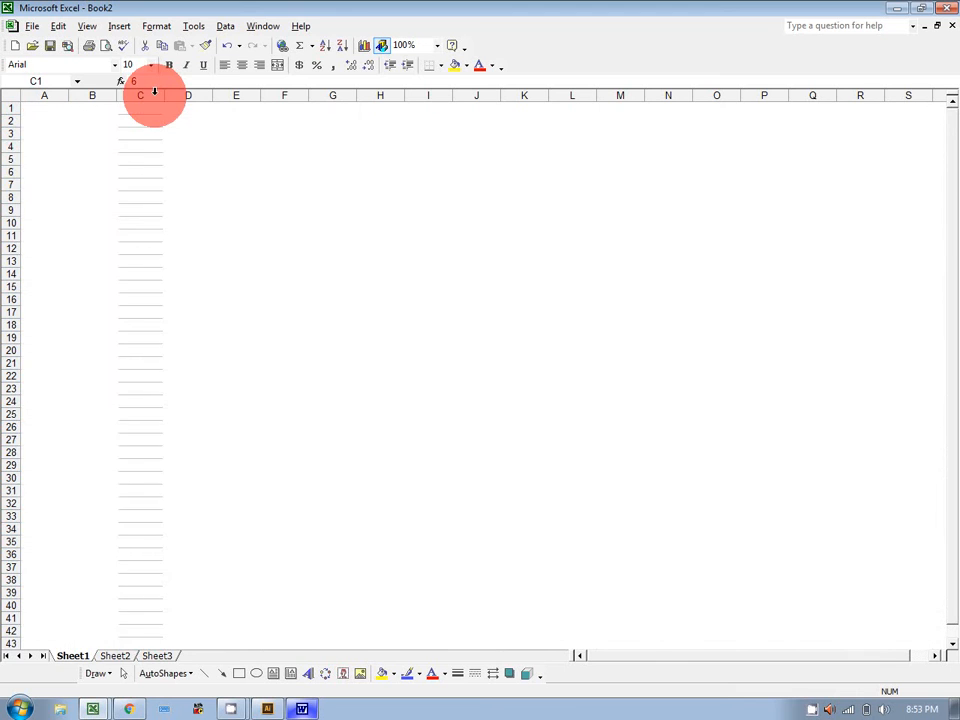
{"action": "left_click", "coordinate": [176, 269]}
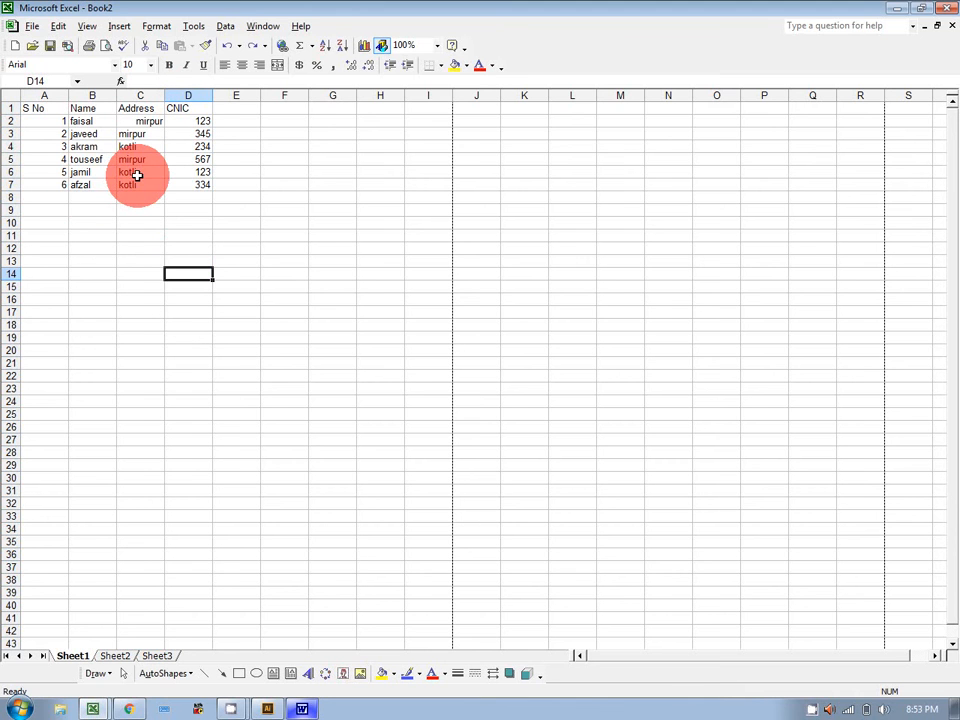
{"action": "key", "text": "ctrl+Up"}
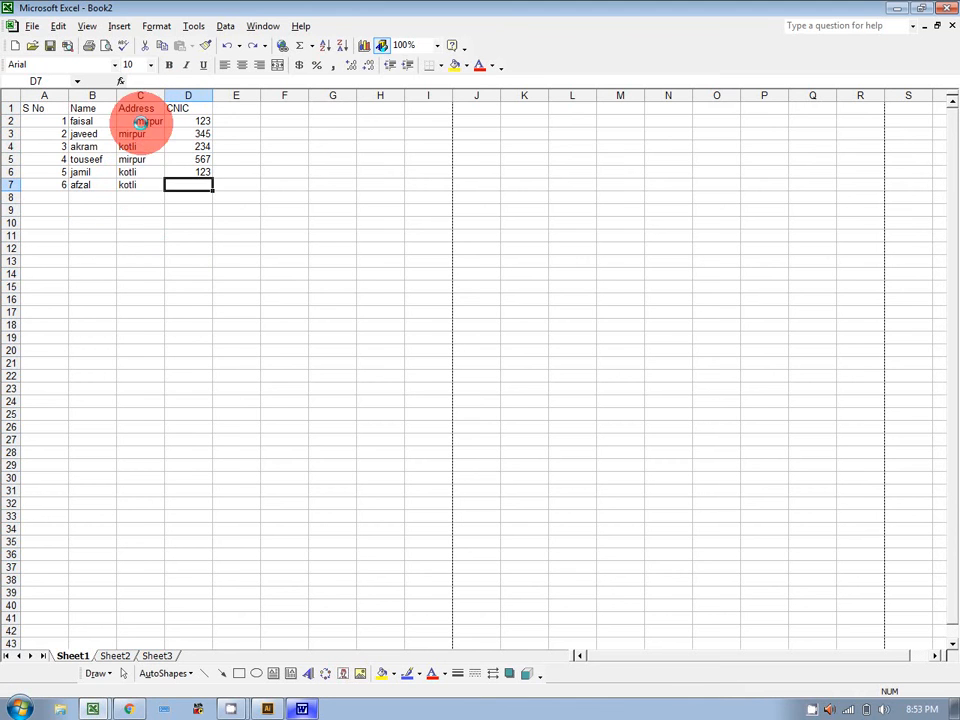
Delete the Address column again and insert an empty column in its place before CNIC
{"action": "left_click", "coordinate": [145, 95]}
{"action": "right_click", "coordinate": [148, 96]}
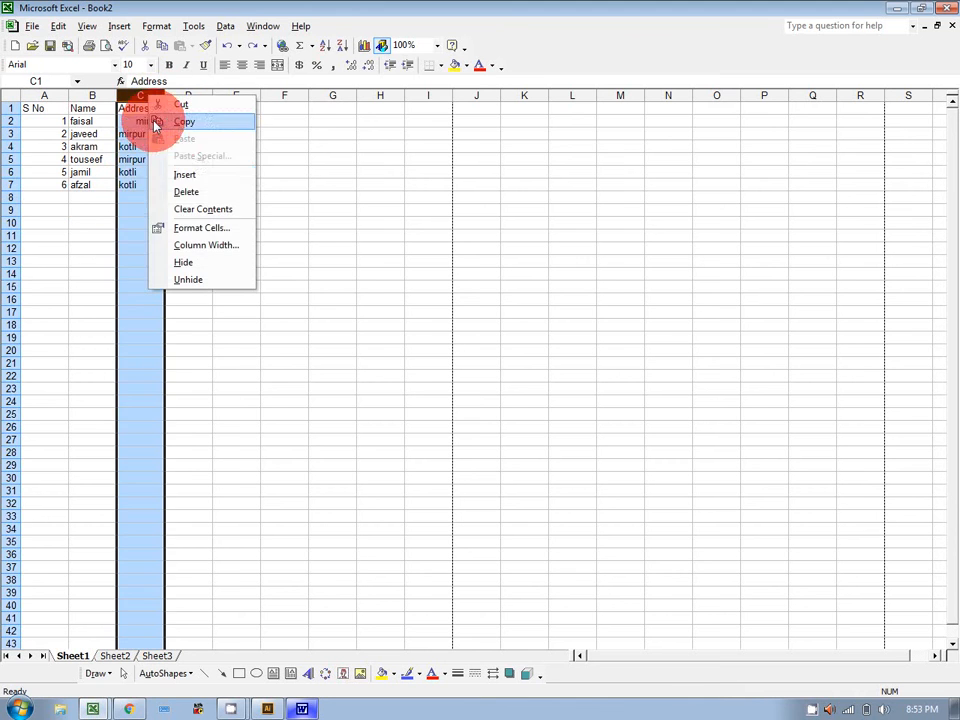
{"action": "left_click", "coordinate": [178, 191]}
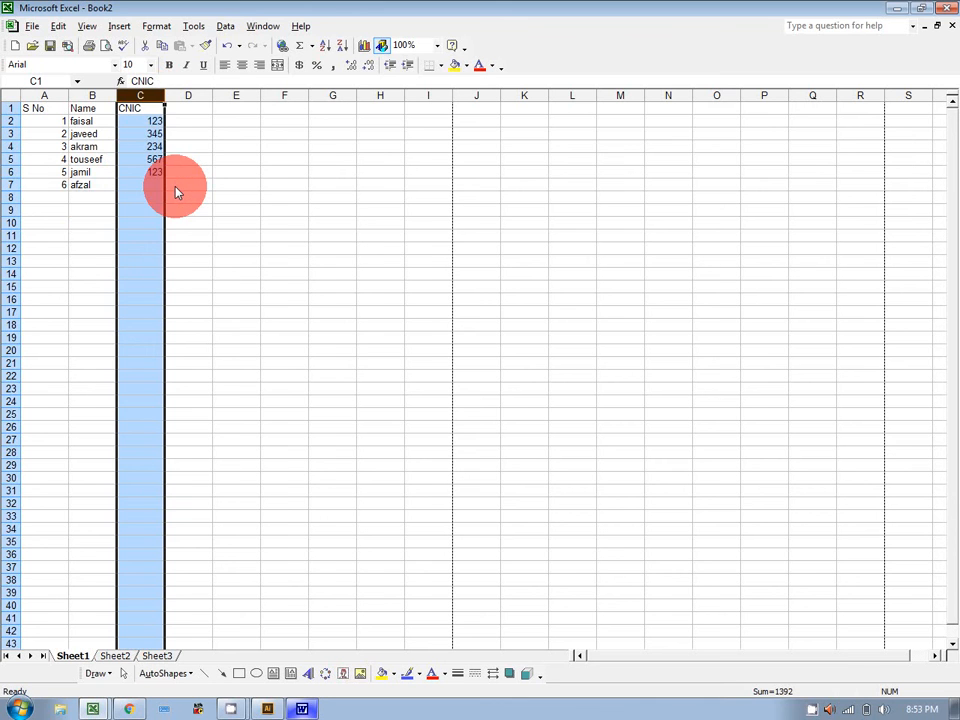
{"action": "right_click", "coordinate": [139, 95]}
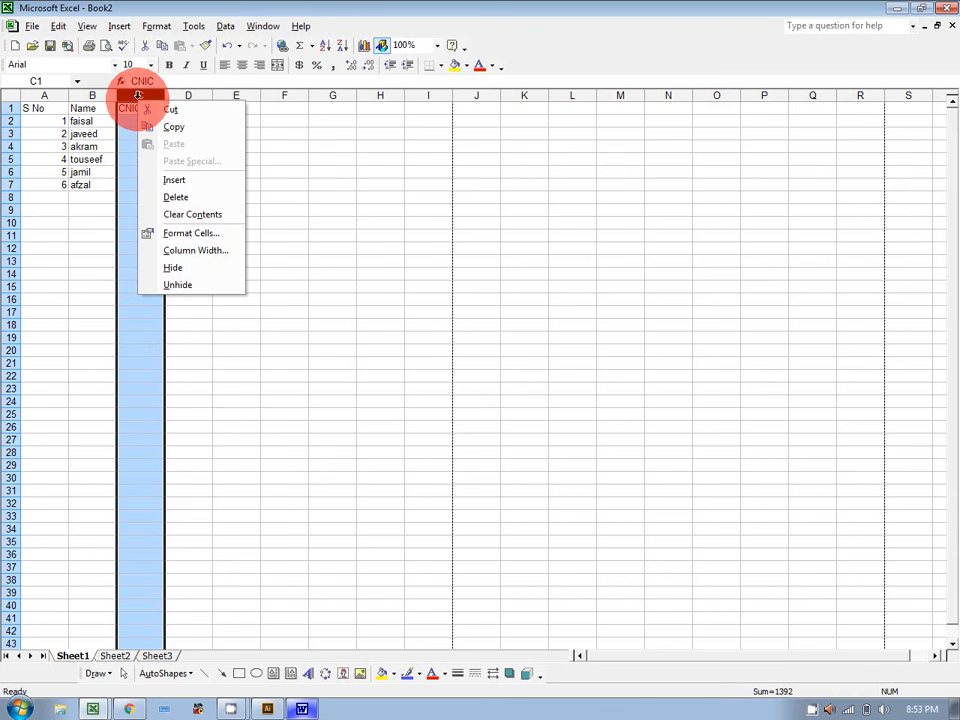
{"action": "left_click", "coordinate": [178, 180]}
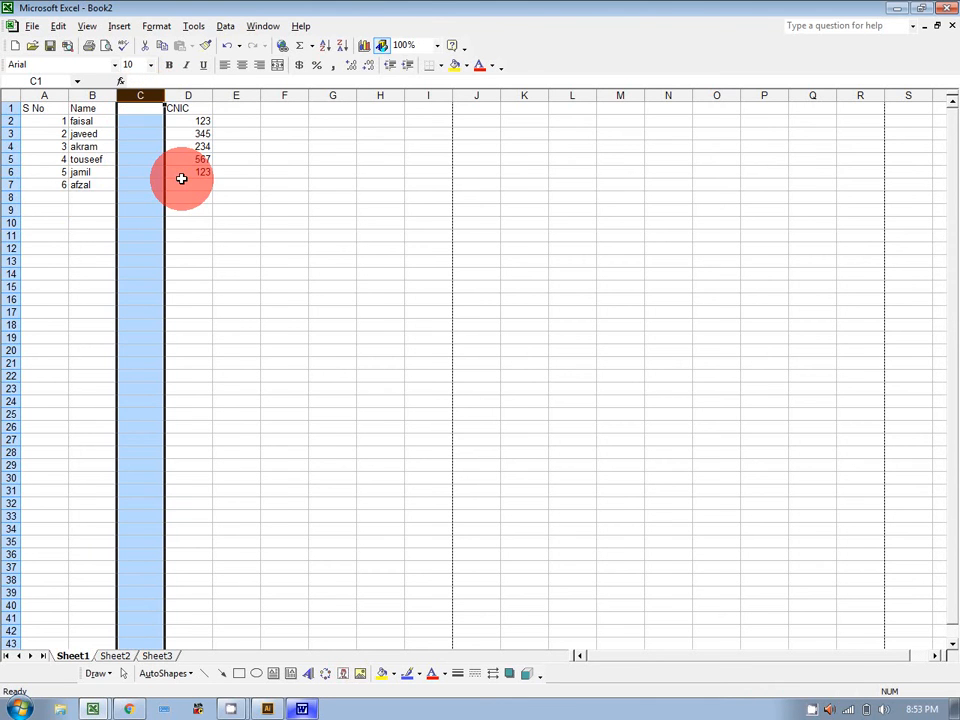
Undo the column insertion and the Address column deletion
{"action": "key", "text": "ctrl+z"}
{"action": "key", "text": "ctrl+y"}
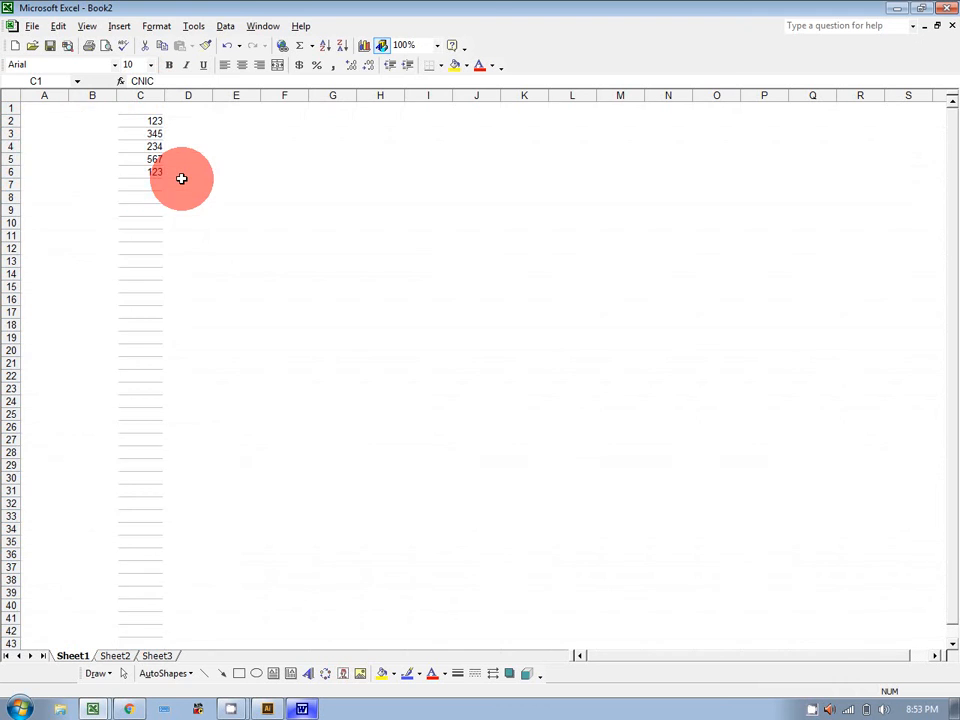
{"action": "key", "text": "ctrl+y"}
{"action": "key", "text": "ctrl+y"}
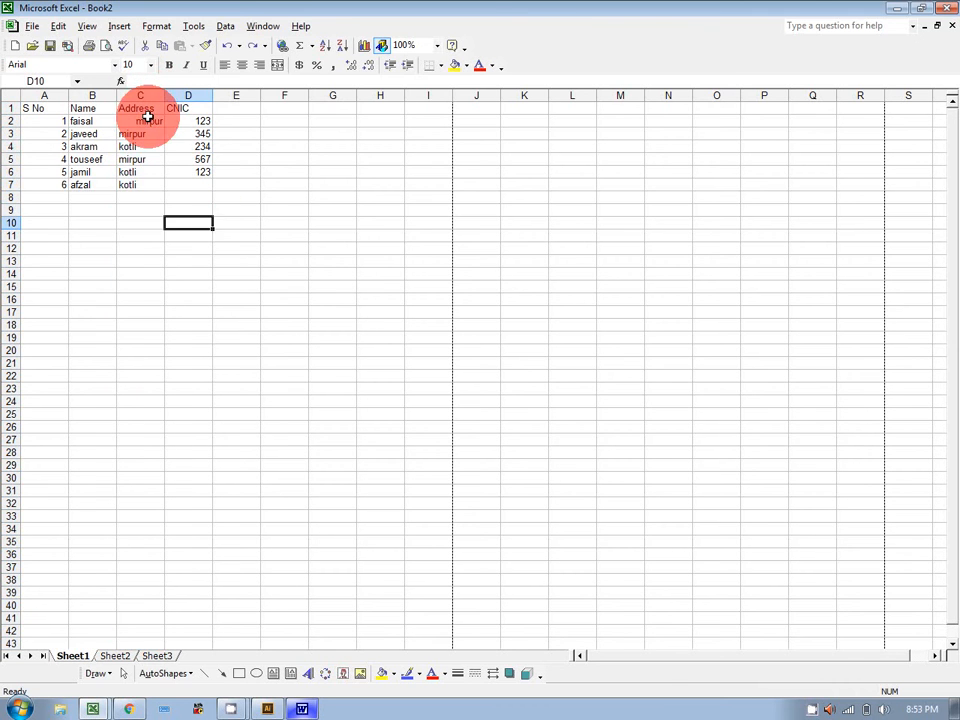
Fill the Address entry of cell C3 upward into C2 so that C2 takes the same alignment
{"action": "left_click", "coordinate": [148, 121]}
{"action": "double_click", "coordinate": [146, 121]}
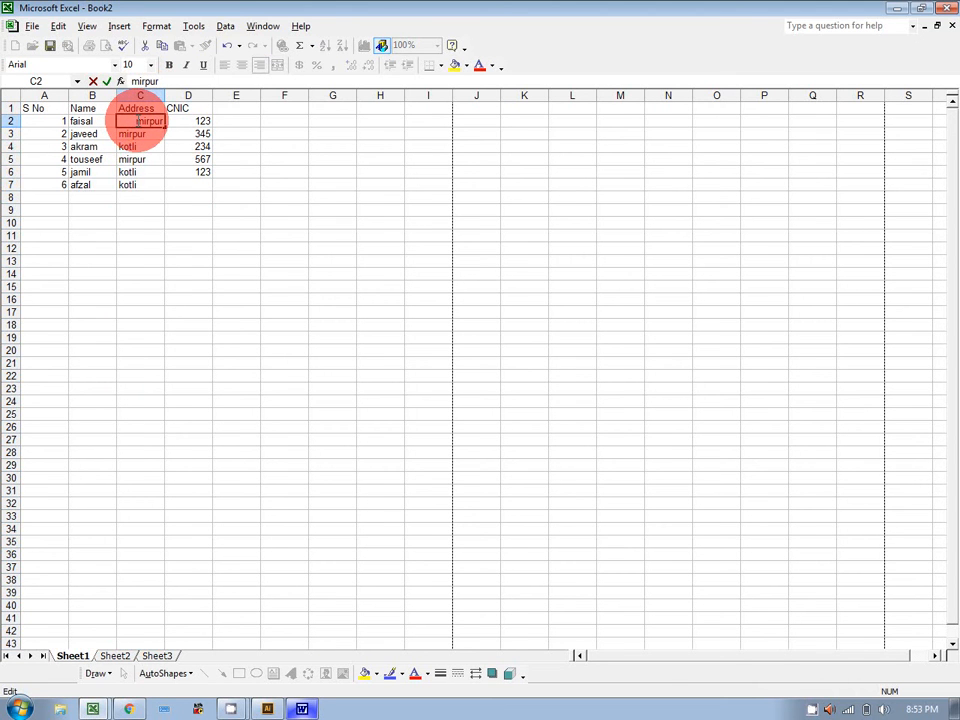
{"action": "left_click", "coordinate": [141, 134]}
{"action": "left_click_drag", "start_coordinate": [164, 139], "coordinate": [161, 111]}
{"action": "left_click", "coordinate": [296, 220]}
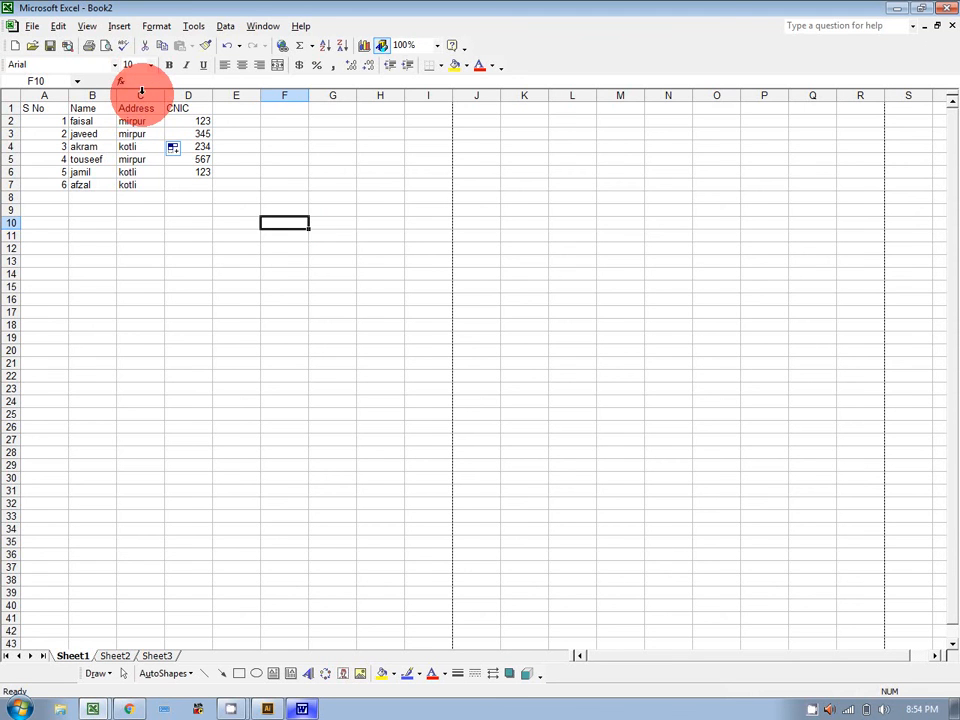
{"action": "left_click", "coordinate": [141, 93]}
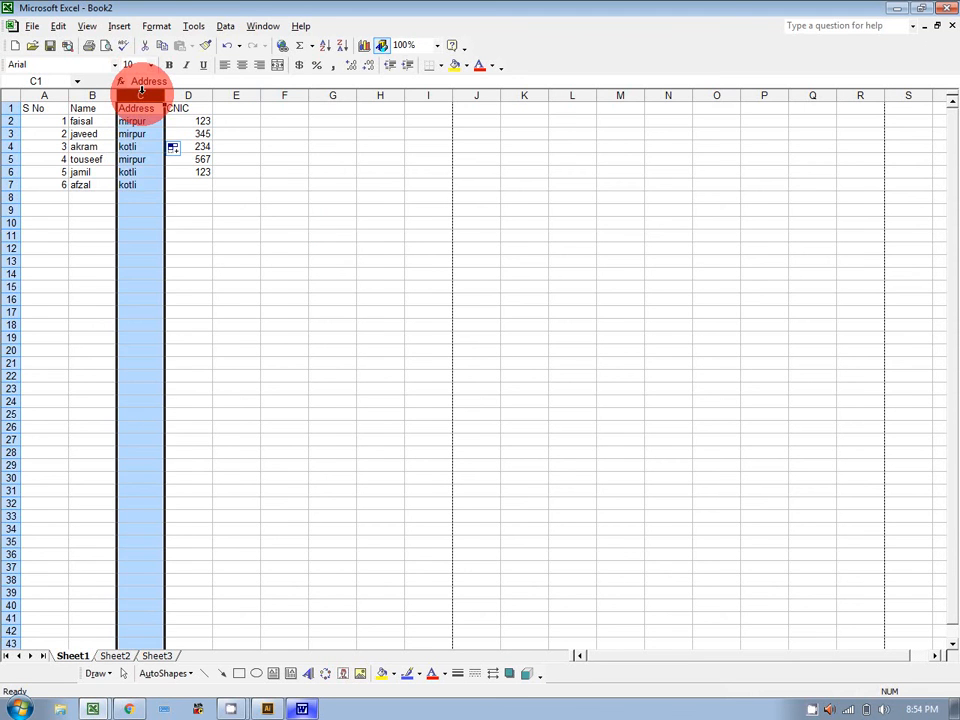
{"action": "left_click", "coordinate": [156, 26]}
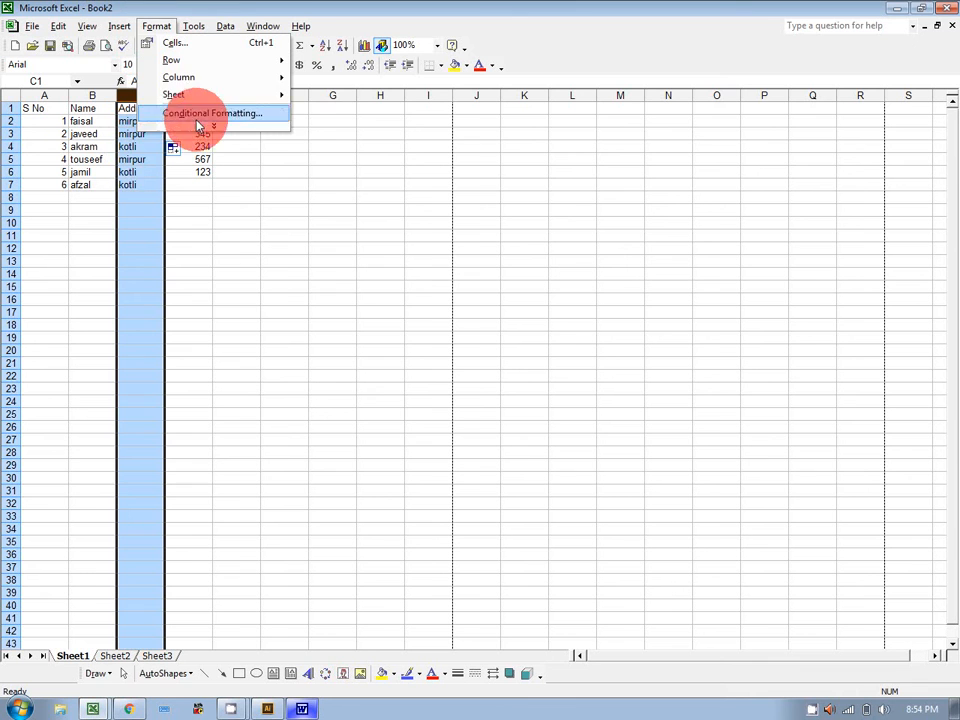
{"action": "left_click", "coordinate": [205, 126]}
{"action": "mouse_move", "coordinate": [208, 80]}
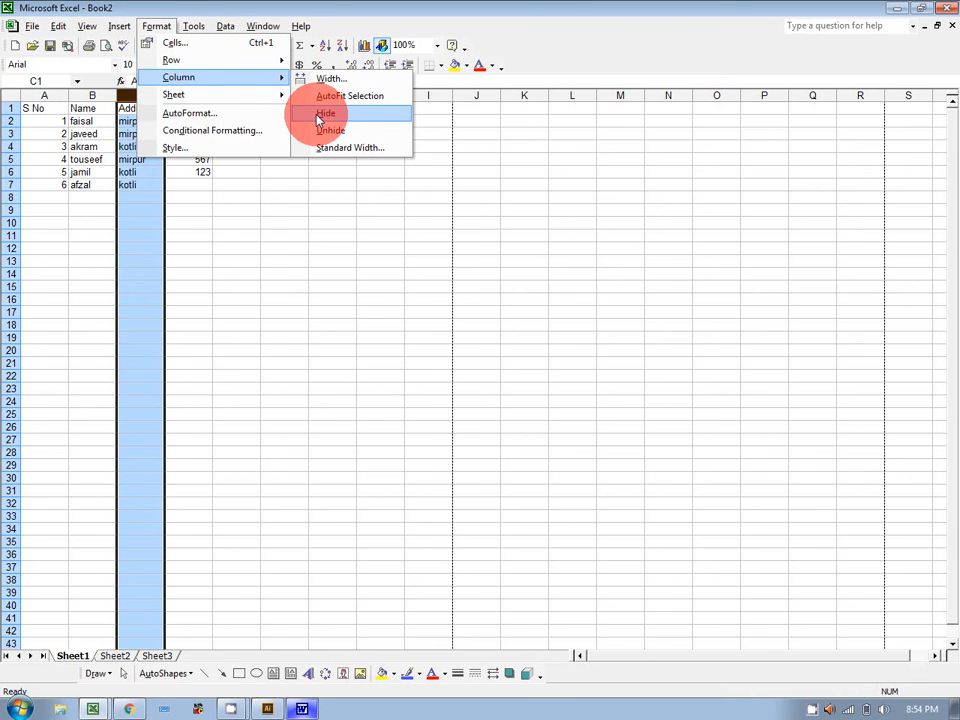
{"action": "left_click", "coordinate": [225, 300]}
Hide the Address column, column C, and check the table in print preview before returning to the worksheet
{"action": "left_click", "coordinate": [143, 94]}
{"action": "right_click", "coordinate": [143, 92]}
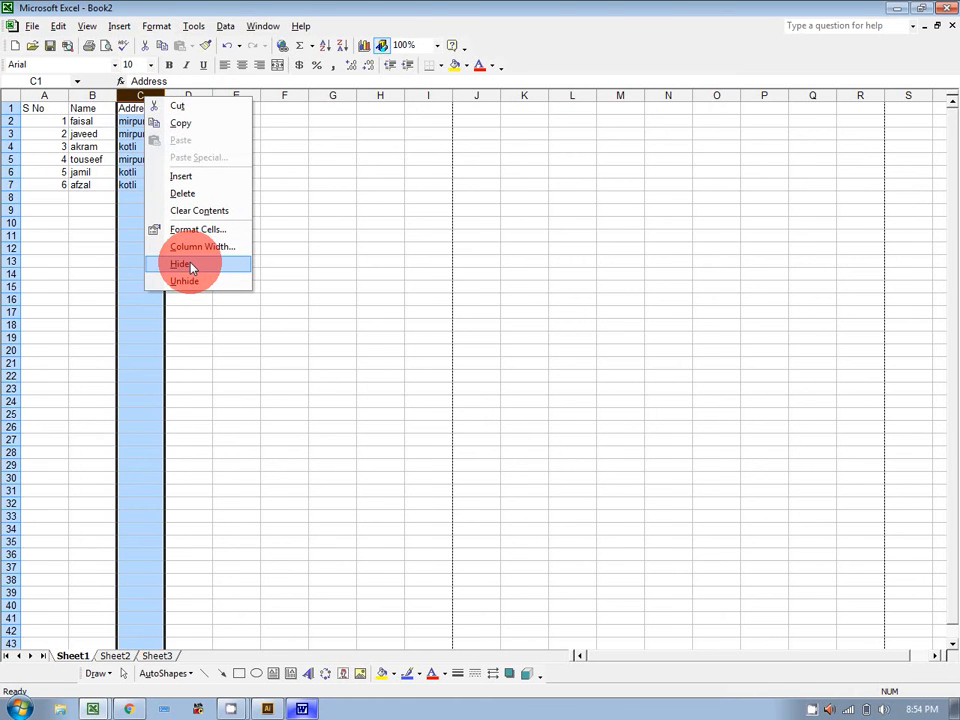
{"action": "left_click", "coordinate": [158, 26]}
{"action": "mouse_move", "coordinate": [203, 79]}
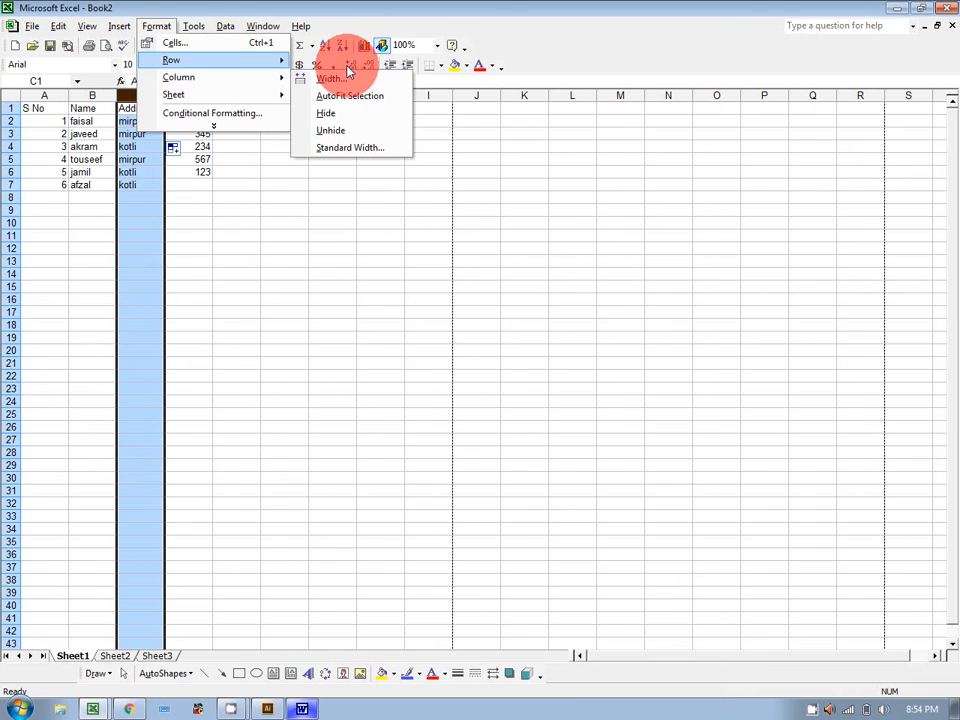
{"action": "left_click", "coordinate": [327, 113]}
{"action": "left_click", "coordinate": [311, 240]}
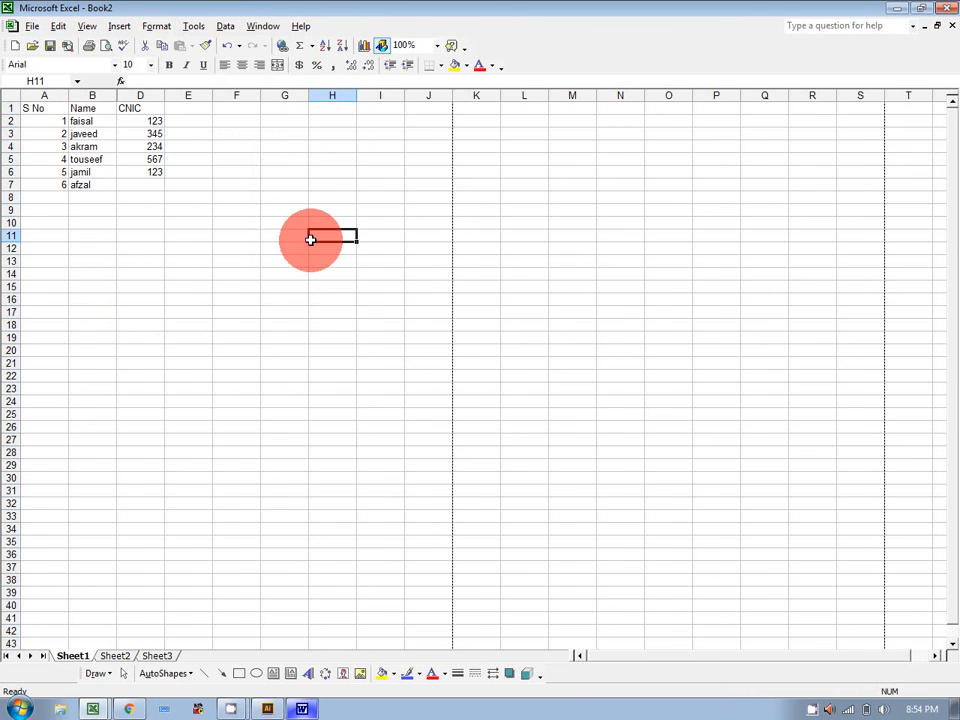
{"action": "left_click", "coordinate": [106, 45]}
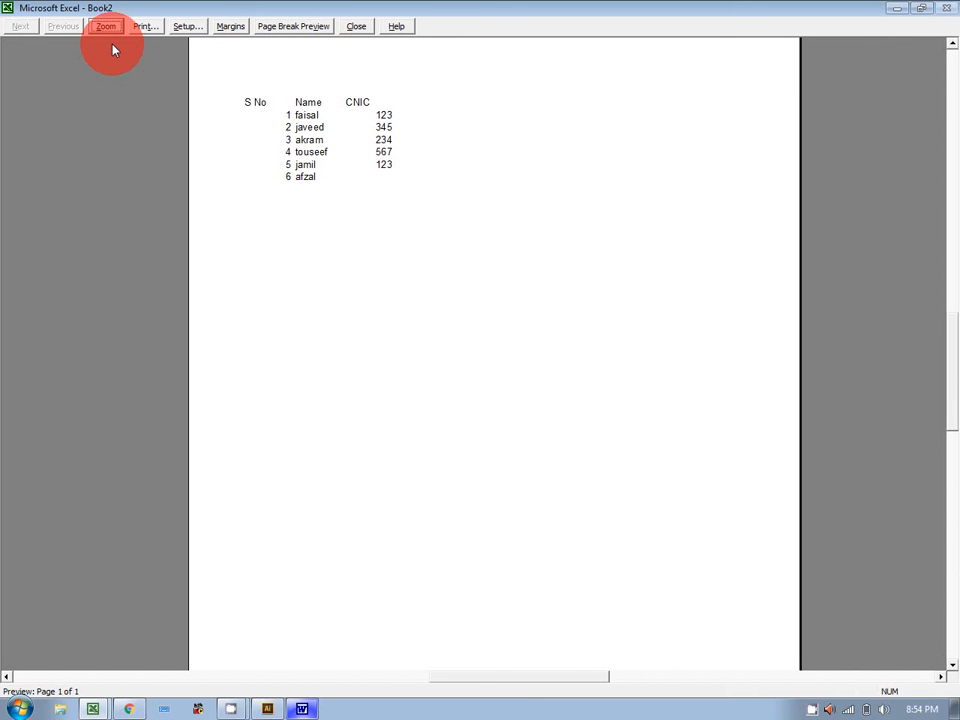
{"action": "left_click", "coordinate": [356, 27]}
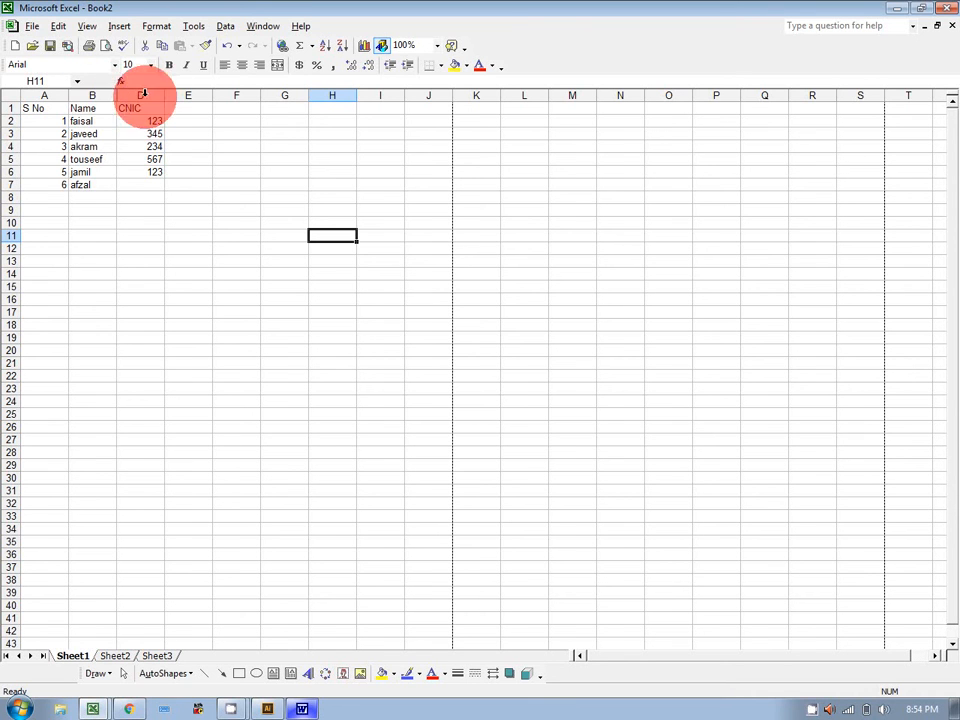
Unhide the Address column between the Name and CNIC columns
{"action": "left_click_drag", "start_coordinate": [90, 94], "coordinate": [138, 93]}
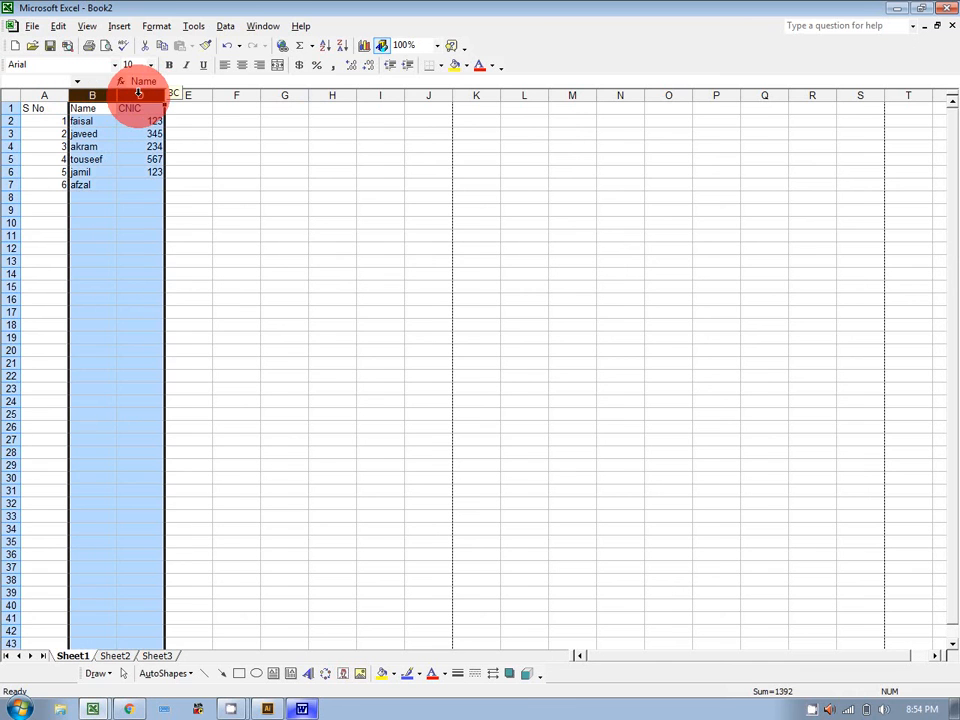
{"action": "left_click", "coordinate": [156, 26]}
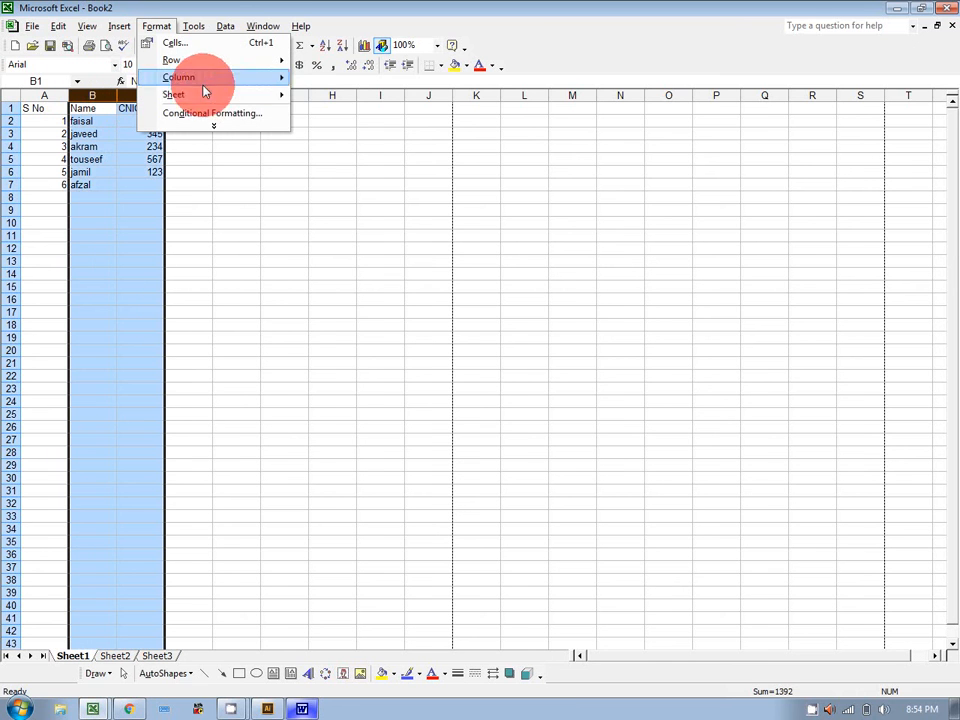
{"action": "mouse_move", "coordinate": [285, 77]}
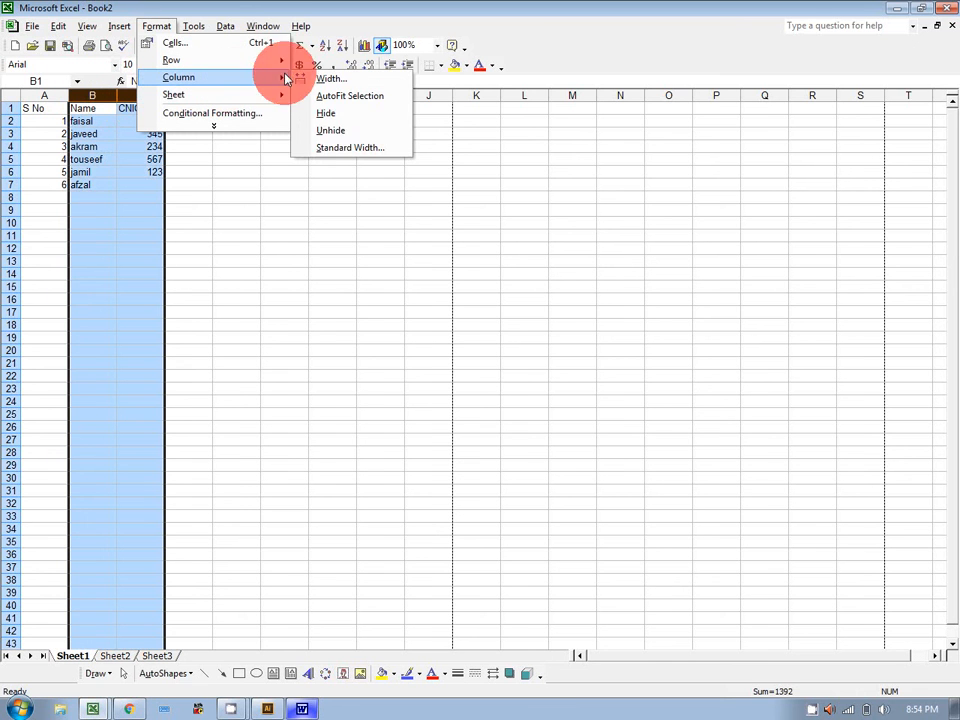
{"action": "left_click", "coordinate": [328, 131]}
{"action": "left_click", "coordinate": [321, 172]}
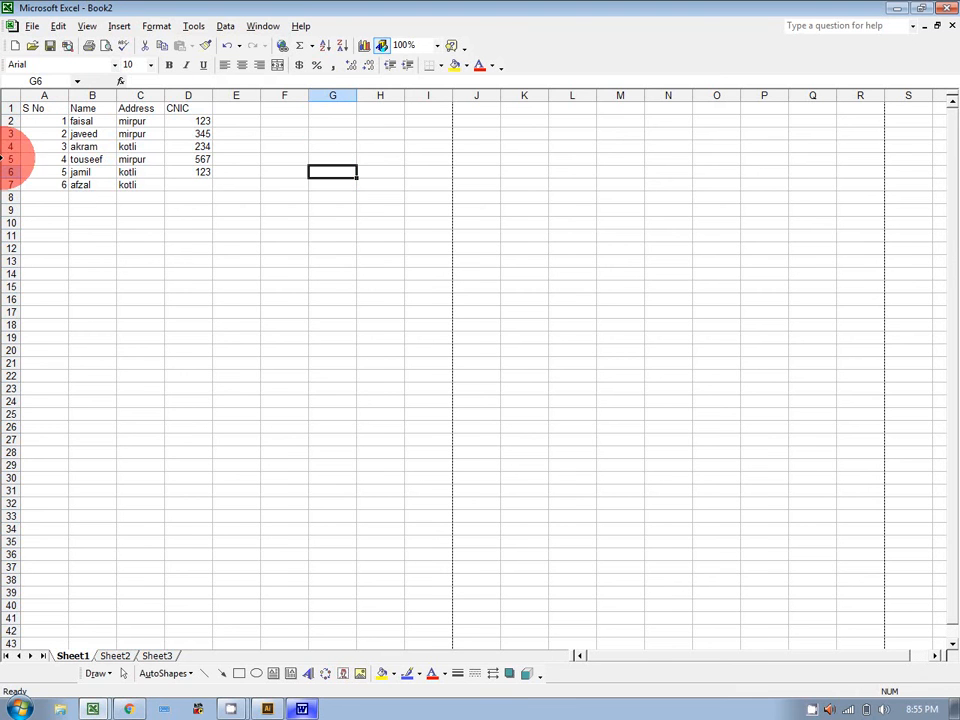
Hide rows 5 to 7 and check the table in print preview before returning to the worksheet
{"action": "left_click_drag", "start_coordinate": [4, 160], "coordinate": [5, 188]}
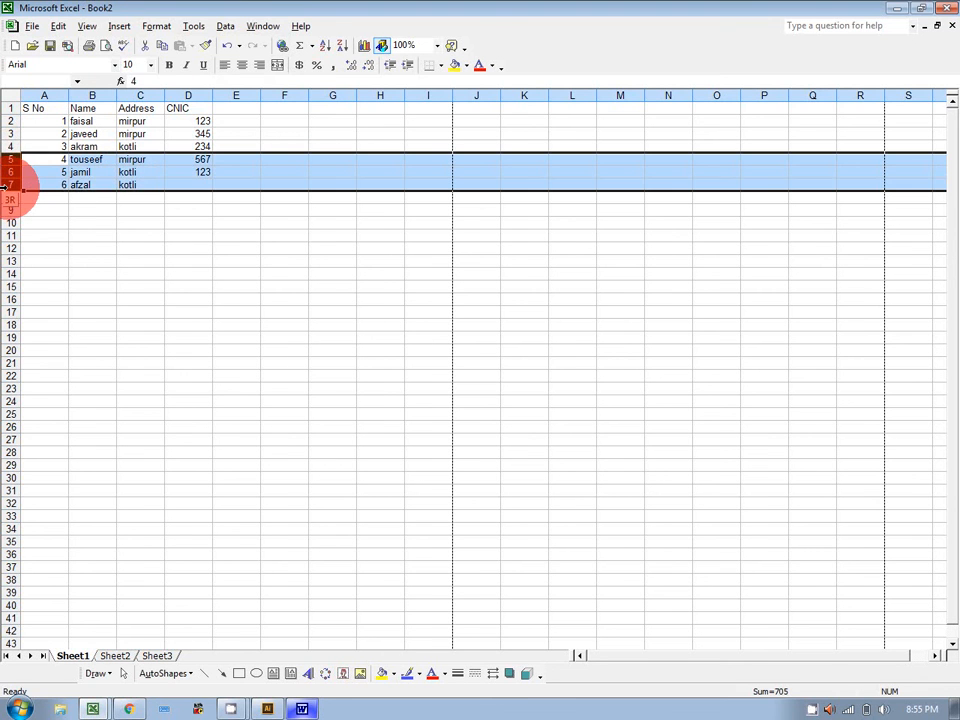
{"action": "right_click", "coordinate": [4, 188]}
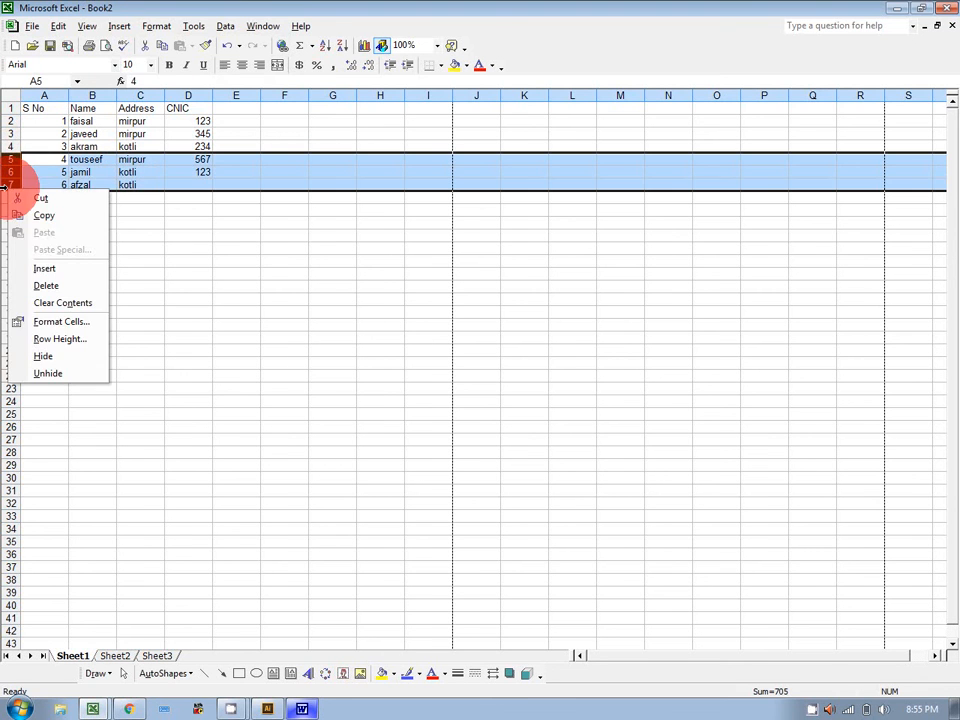
{"action": "left_click", "coordinate": [55, 356]}
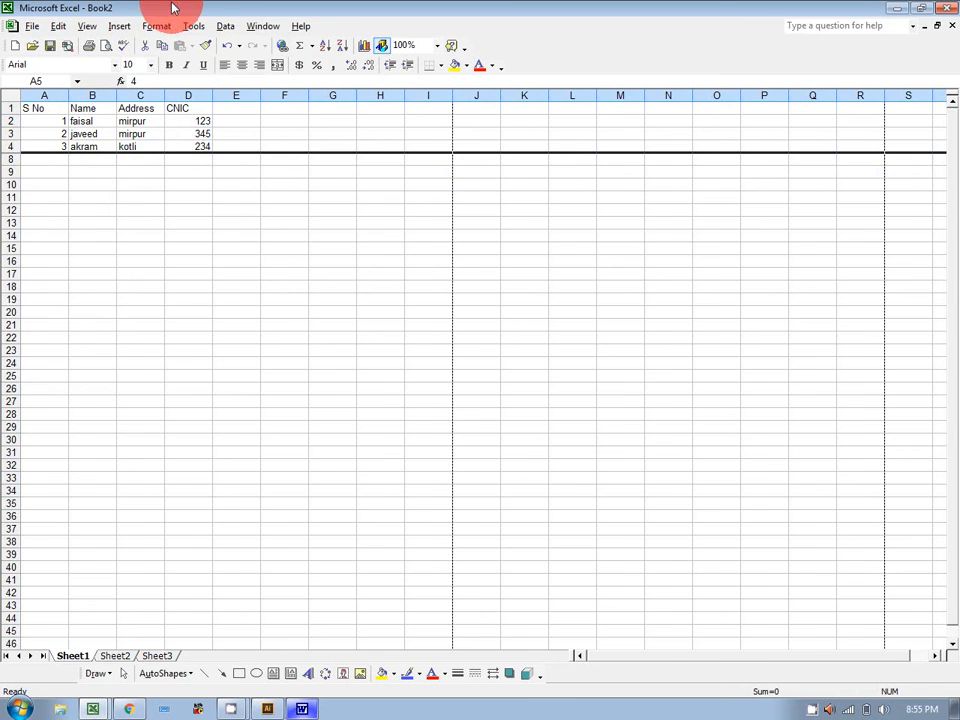
{"action": "left_click", "coordinate": [105, 44]}
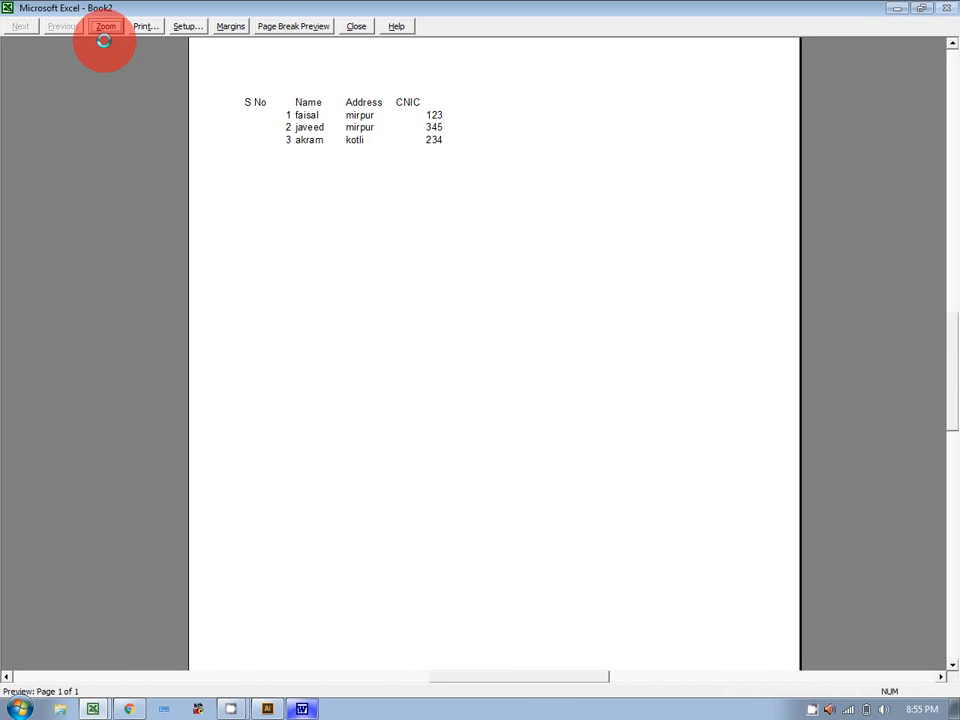
{"action": "left_click", "coordinate": [358, 26]}
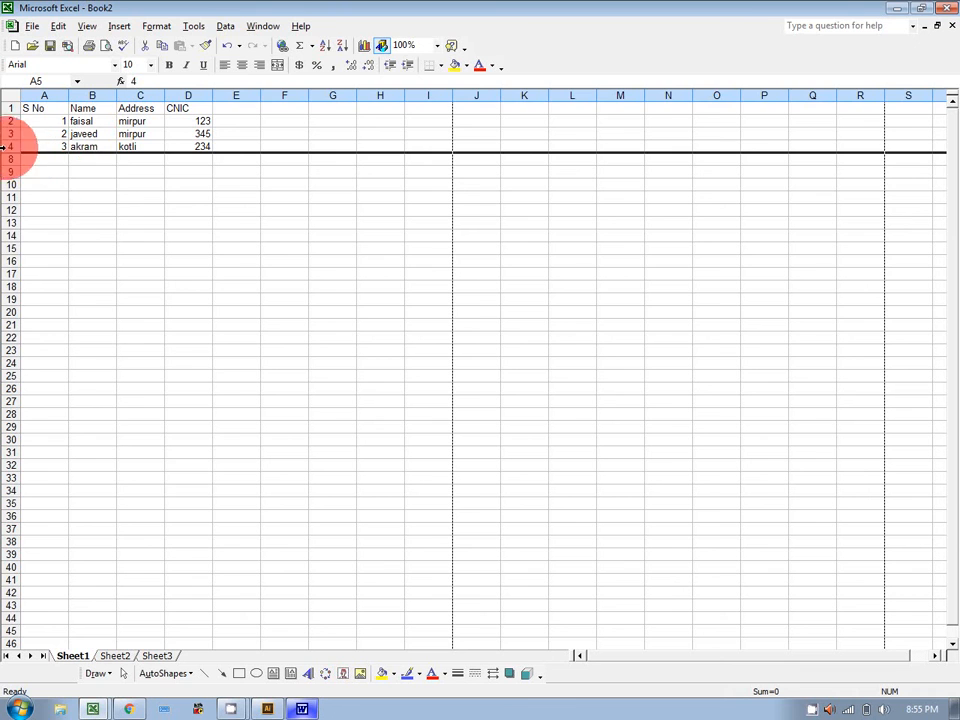
Unhide rows 5 to 7 between rows 4 and 8
{"action": "left_click", "coordinate": [99, 196]}
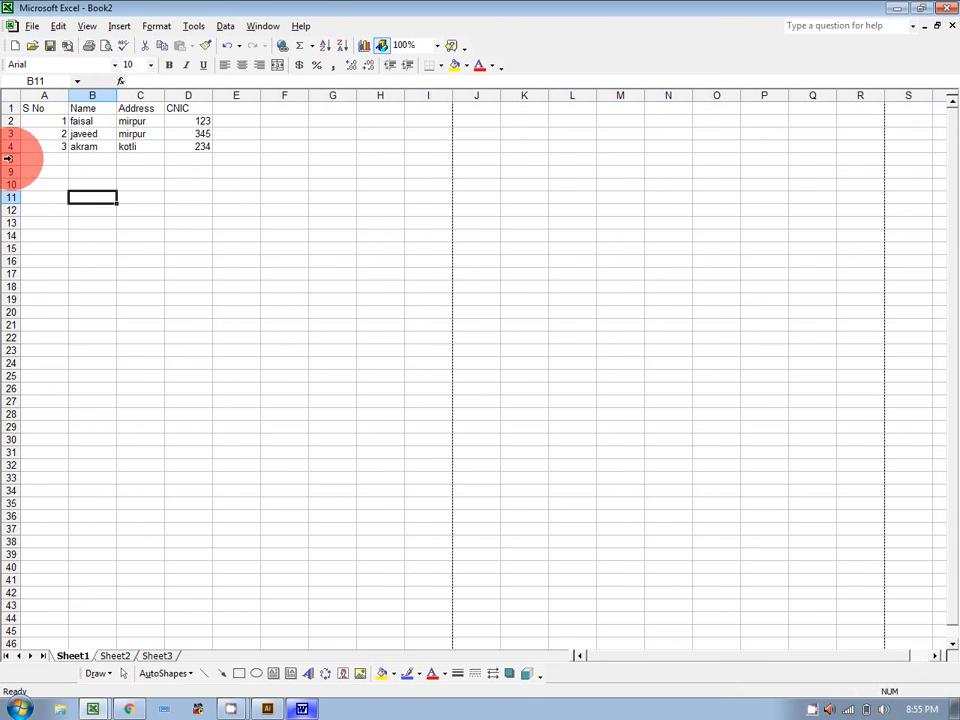
{"action": "left_click_drag", "start_coordinate": [8, 150], "coordinate": [7, 158]}
{"action": "left_click", "coordinate": [152, 26]}
{"action": "mouse_move", "coordinate": [190, 60]}
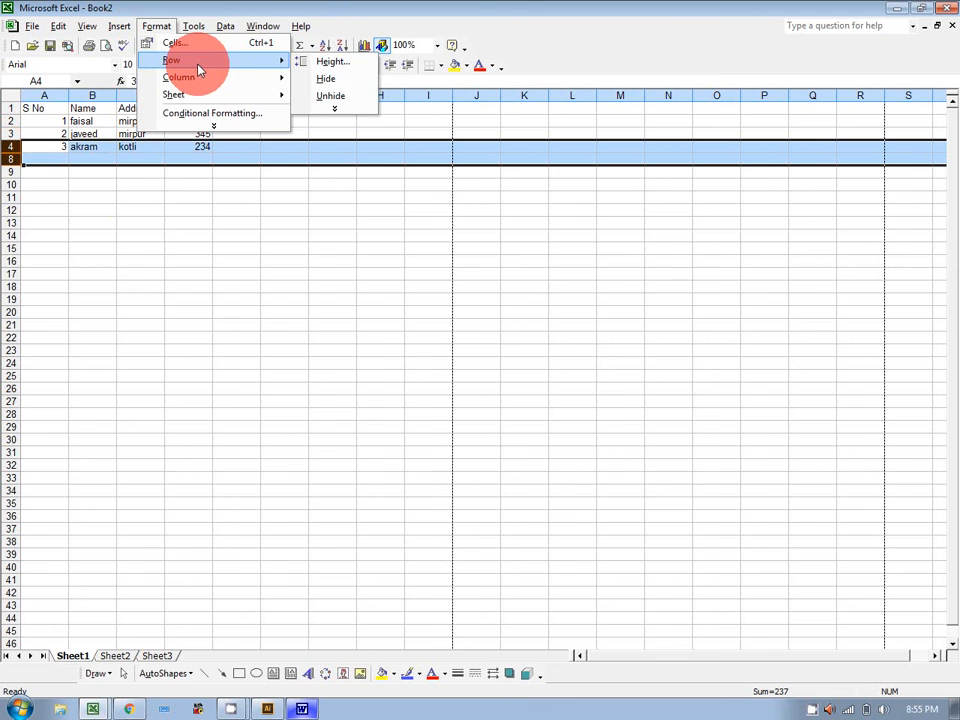
{"action": "left_click", "coordinate": [336, 97]}
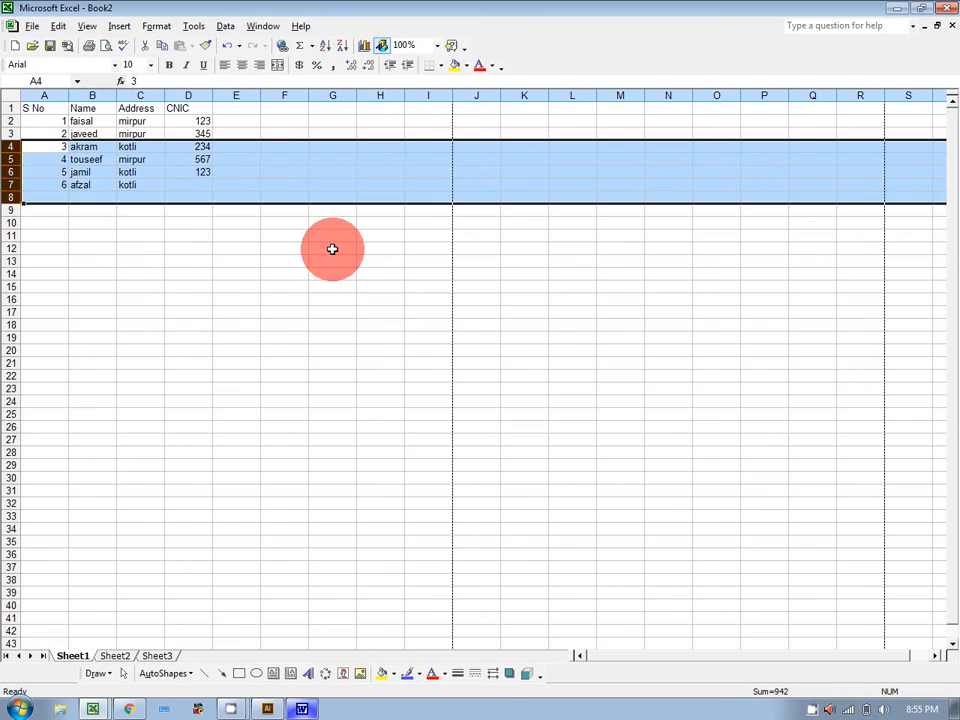
{"action": "left_click", "coordinate": [332, 249]}
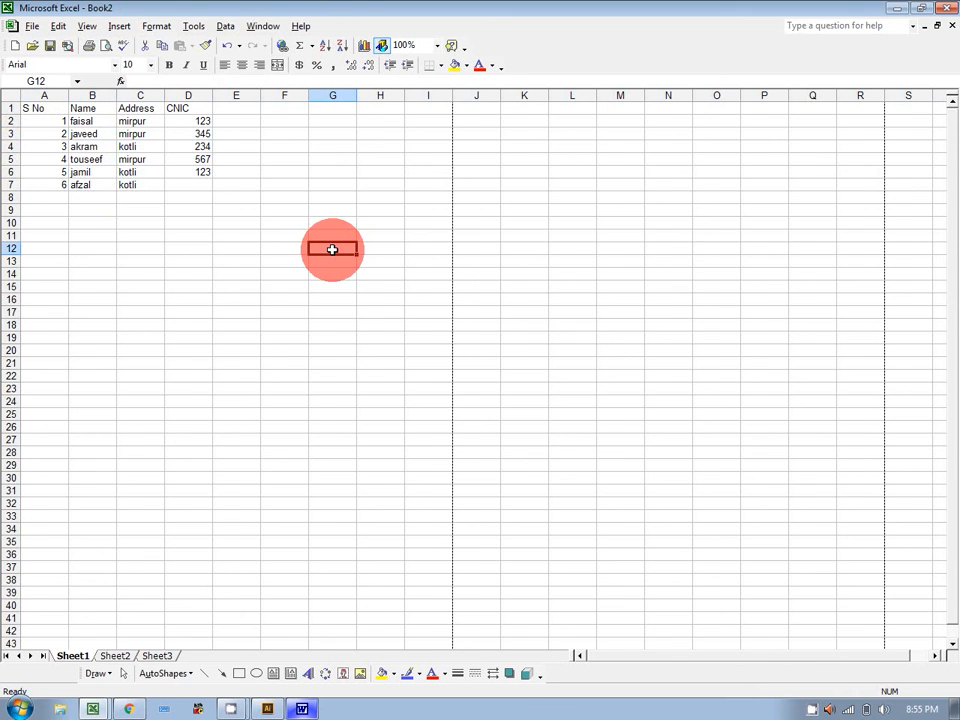
Hide the S No column, column A, of the table
{"action": "left_click", "coordinate": [45, 94]}
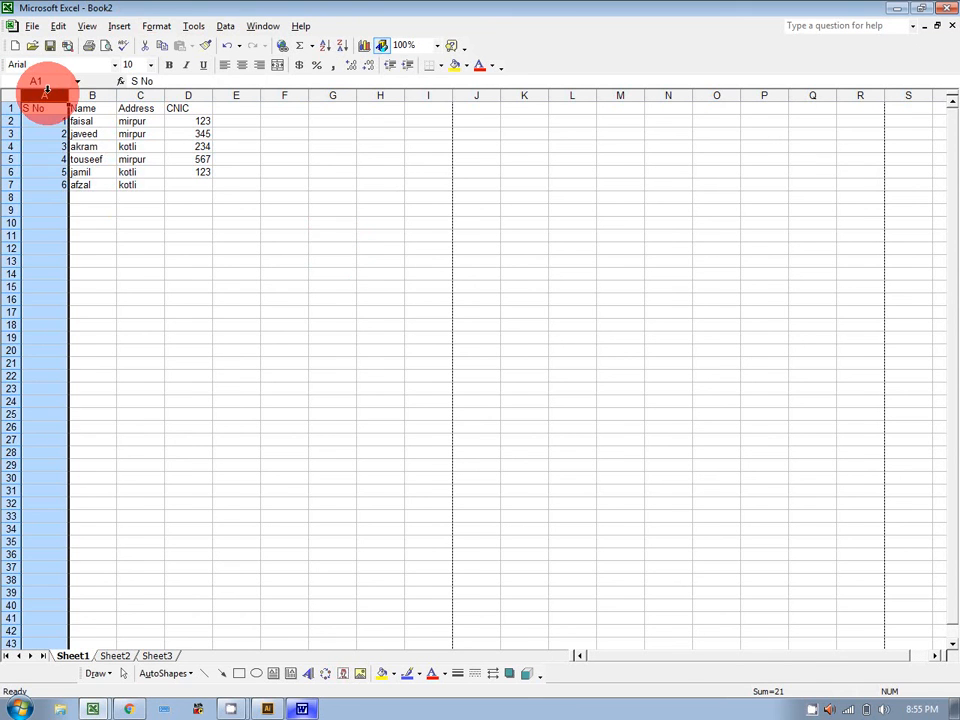
{"action": "right_click", "coordinate": [57, 88]}
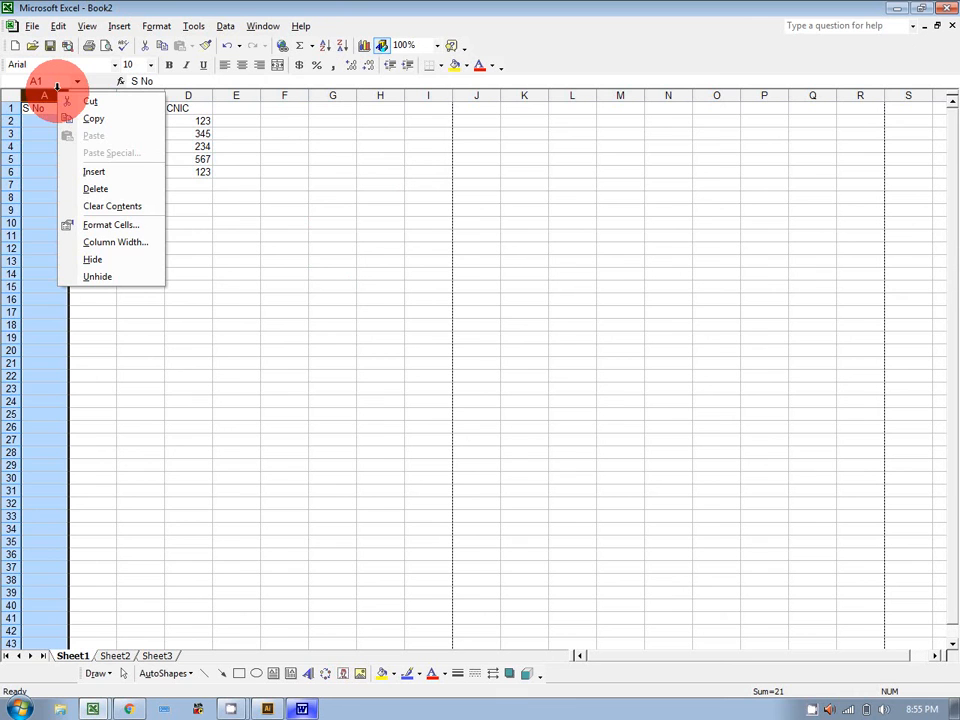
{"action": "left_click", "coordinate": [93, 262]}
{"action": "left_click", "coordinate": [229, 284]}
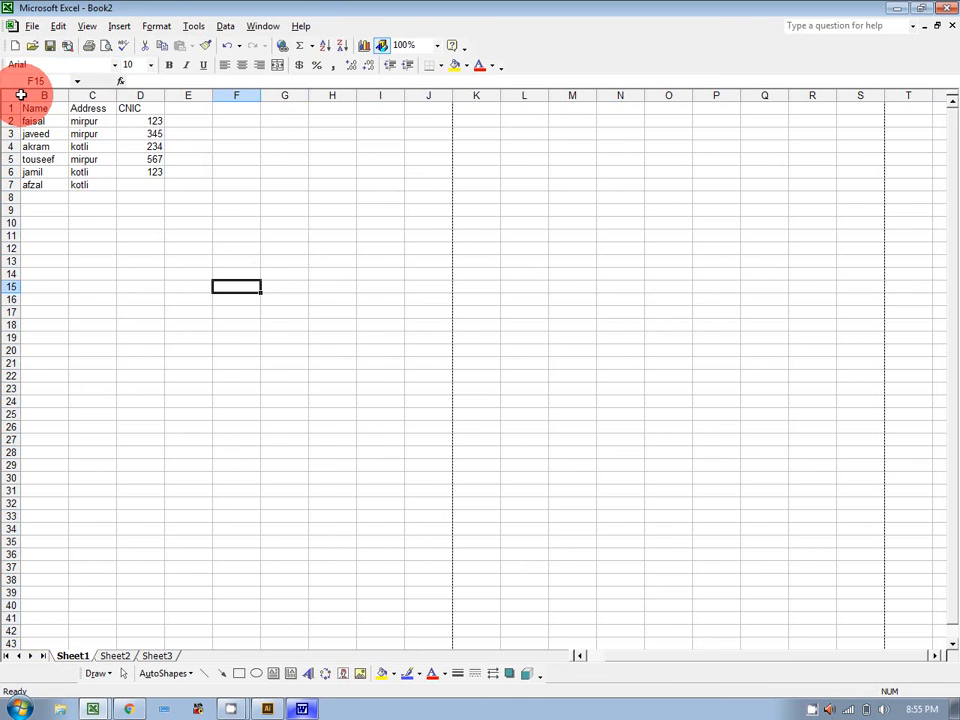
Unhide the S No column before the Name column
{"action": "right_click", "coordinate": [20, 95]}
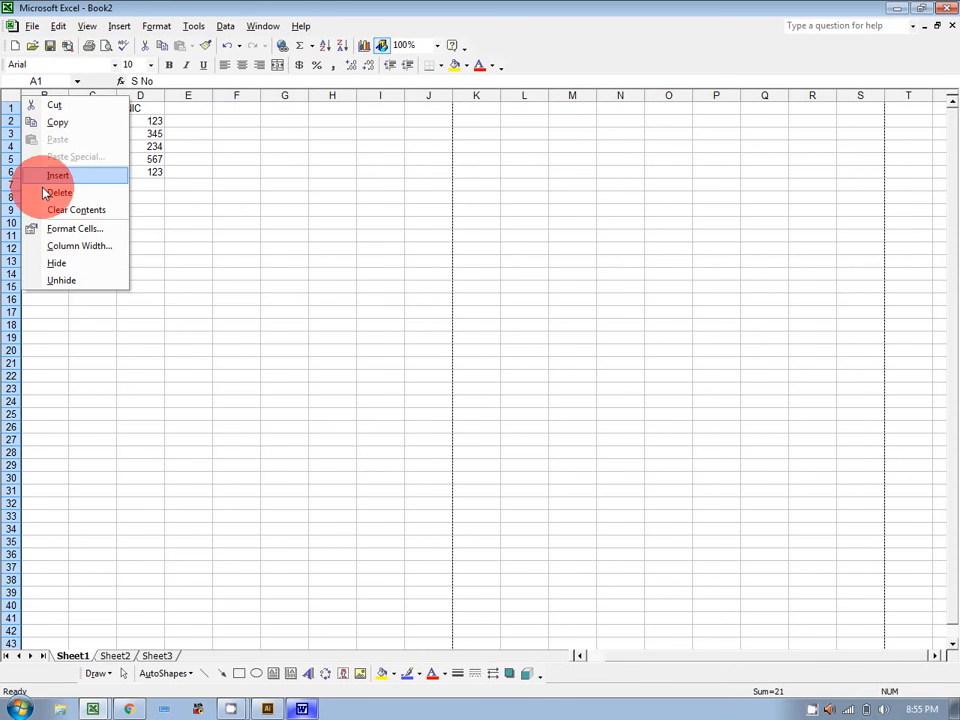
{"action": "left_click", "coordinate": [62, 281]}
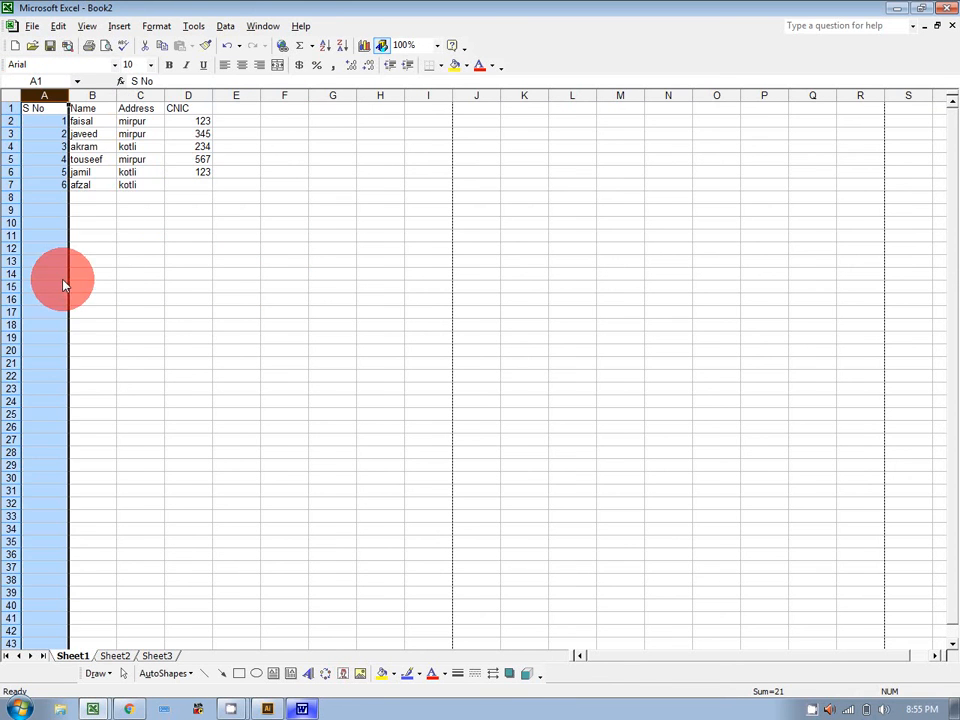
{"action": "left_click", "coordinate": [96, 282]}
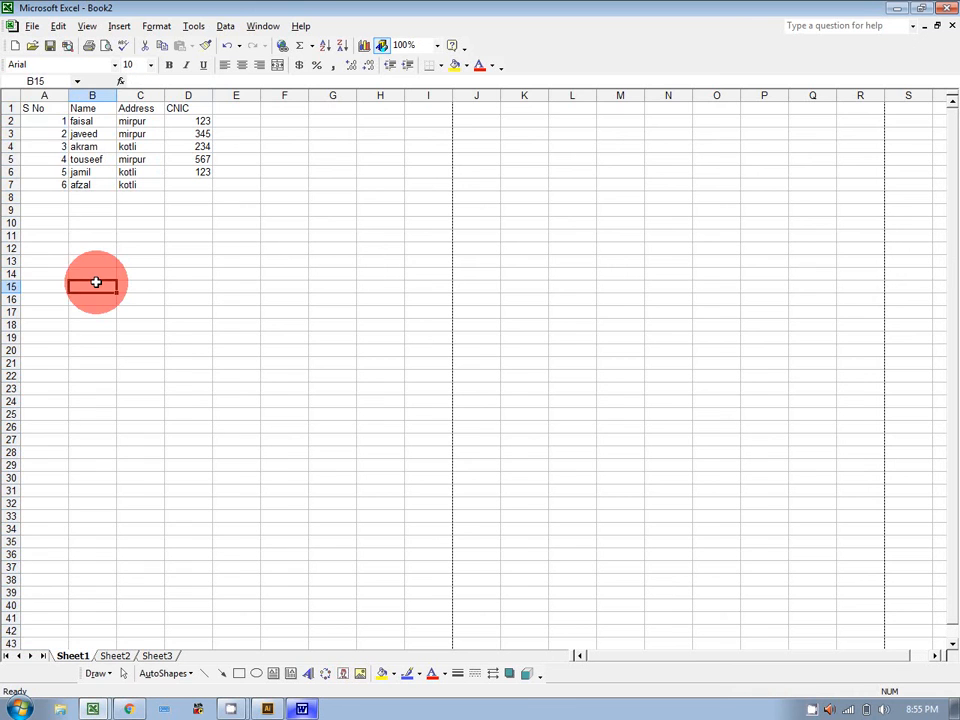
Hide row 1, which holds the table's column headings
{"action": "left_click", "coordinate": [8, 108]}
{"action": "right_click", "coordinate": [8, 108]}
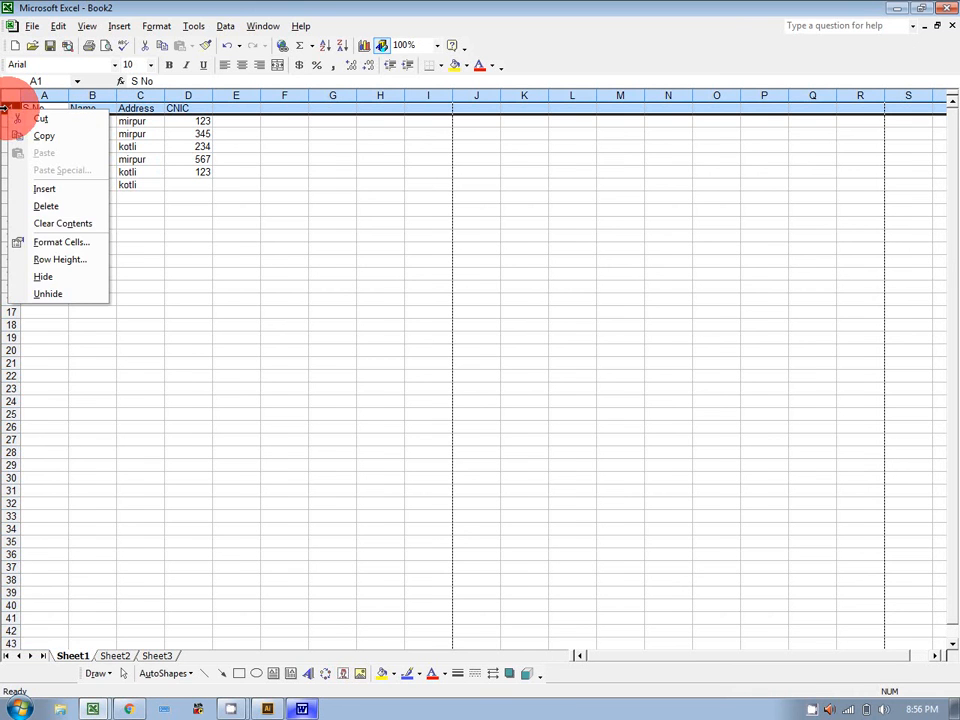
{"action": "left_click", "coordinate": [59, 275]}
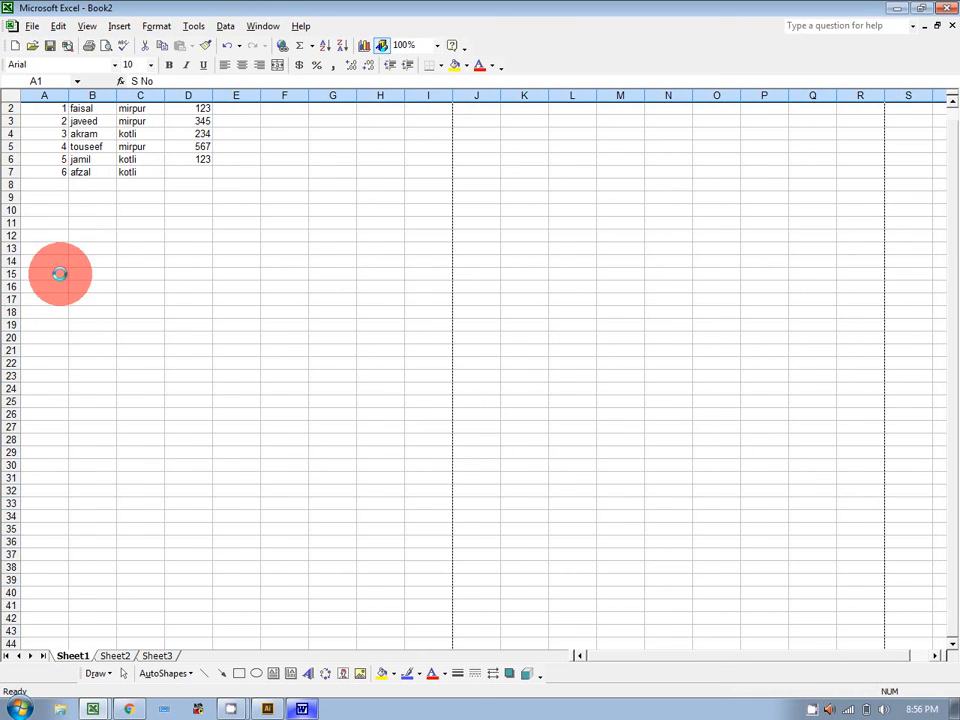
Unhide the heading row above row 2
{"action": "right_click", "coordinate": [12, 102]}
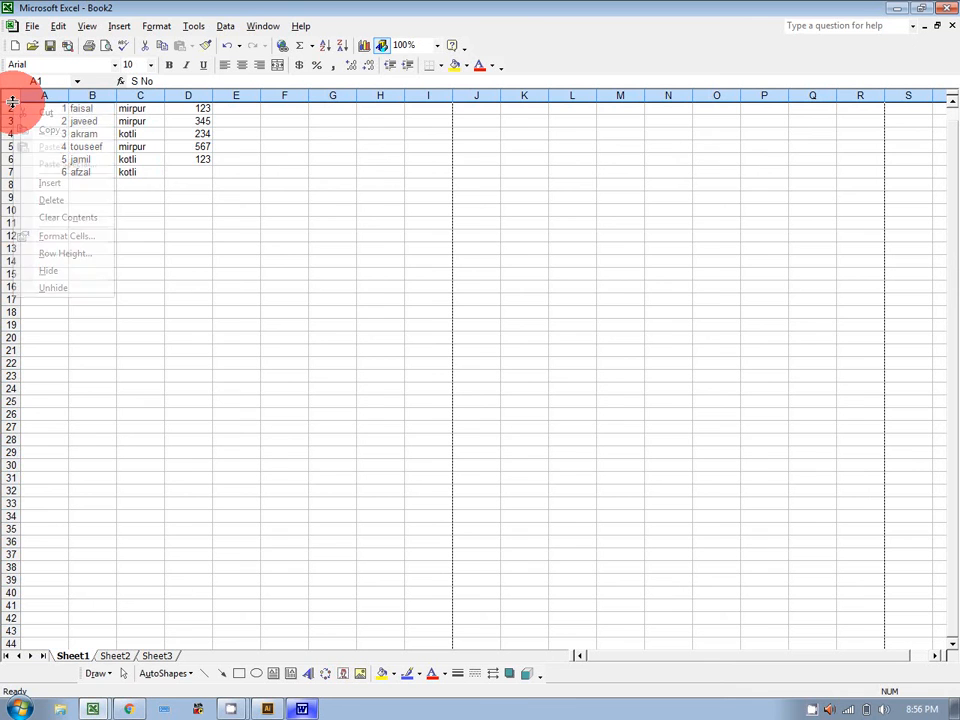
{"action": "left_click", "coordinate": [62, 288]}
{"action": "left_click", "coordinate": [180, 297]}
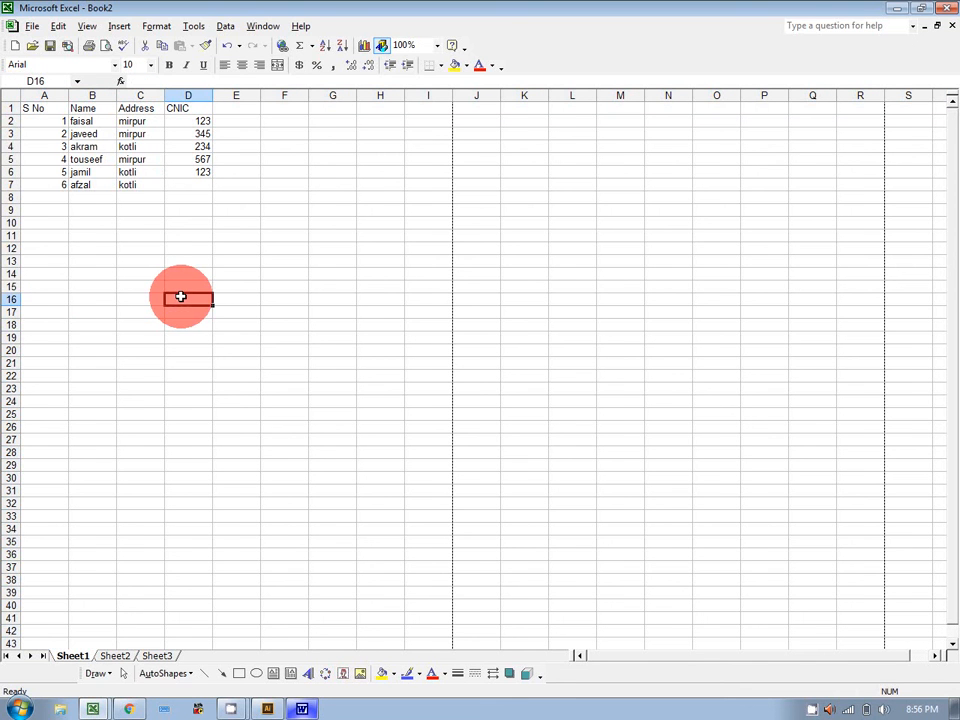
Switch to the outline in Word and highlight the "How to do hide/Unhide" heading
{"action": "left_click", "coordinate": [301, 709]}
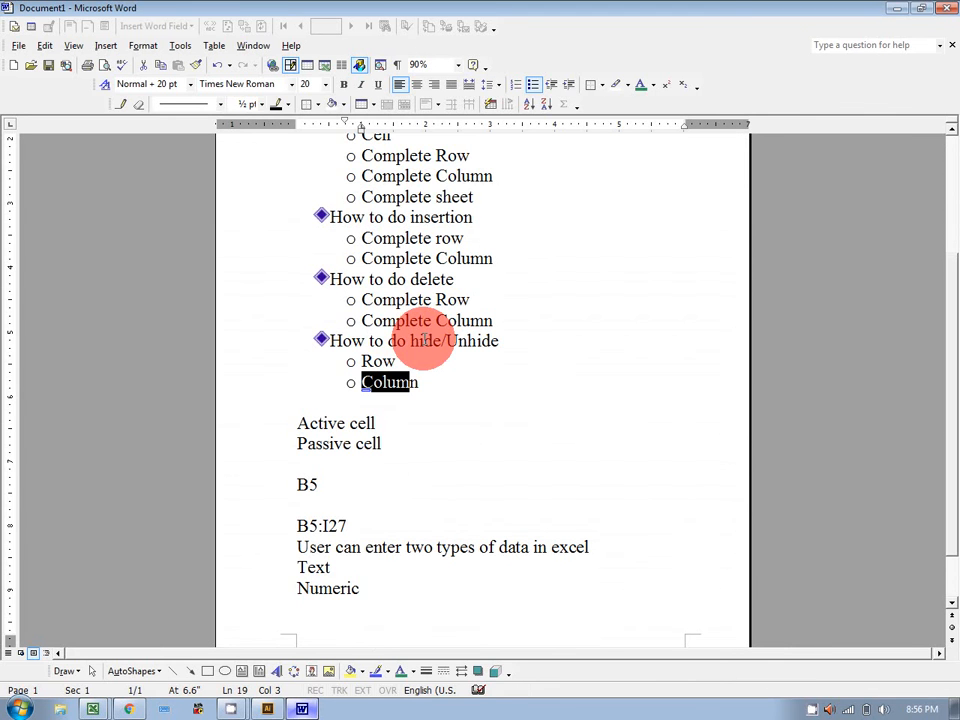
{"action": "scroll", "coordinate": [427, 336], "scroll_direction": "up", "scroll_amount": 1}
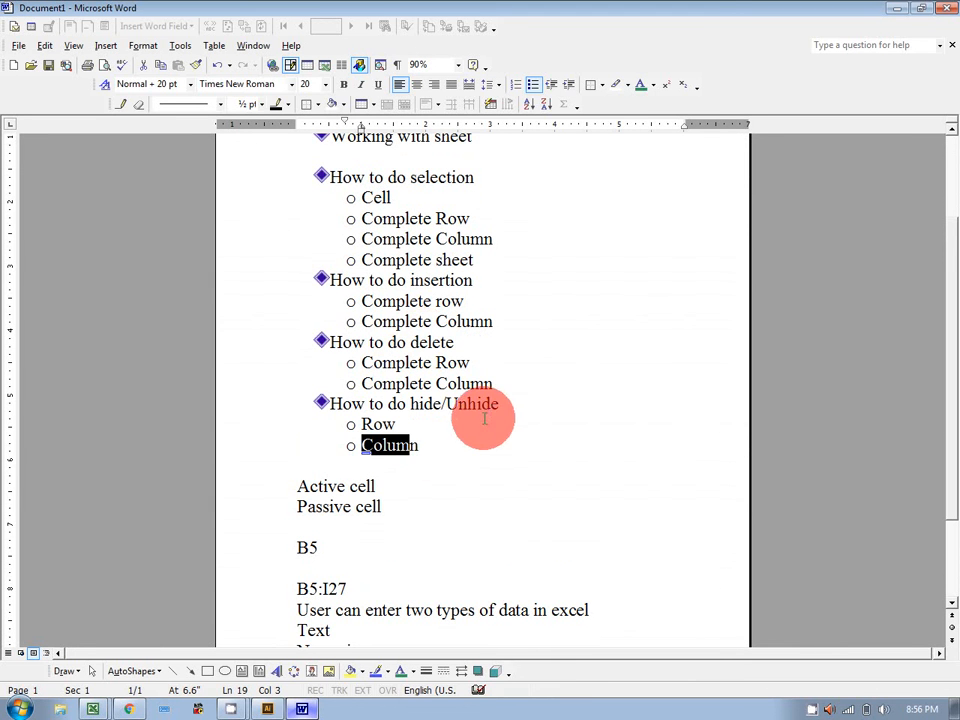
{"action": "left_click_drag", "start_coordinate": [498, 403], "coordinate": [360, 403]}
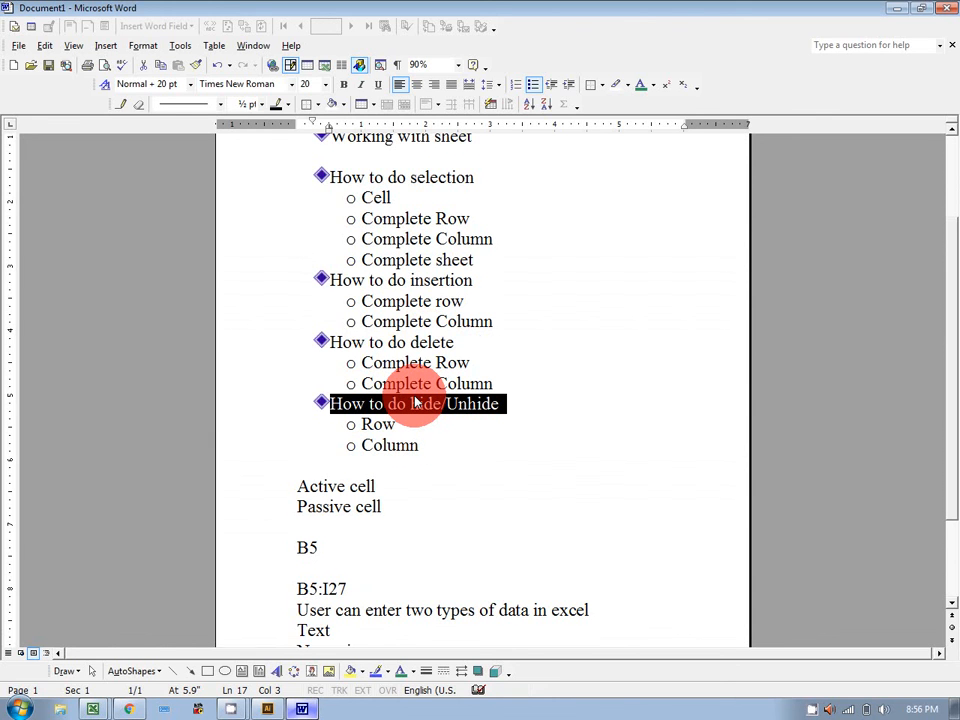
Start an empty bullet below the last Column item and delete the notes from "Active cell" to "Numeric" beneath it
{"action": "left_click", "coordinate": [445, 456]}
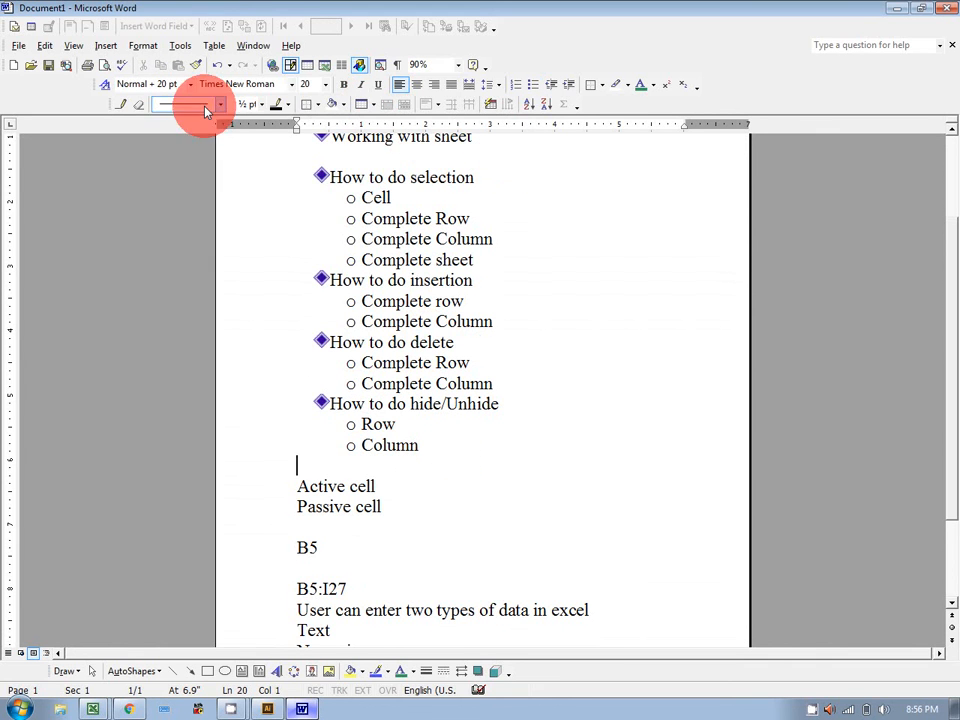
{"action": "left_click", "coordinate": [548, 87]}
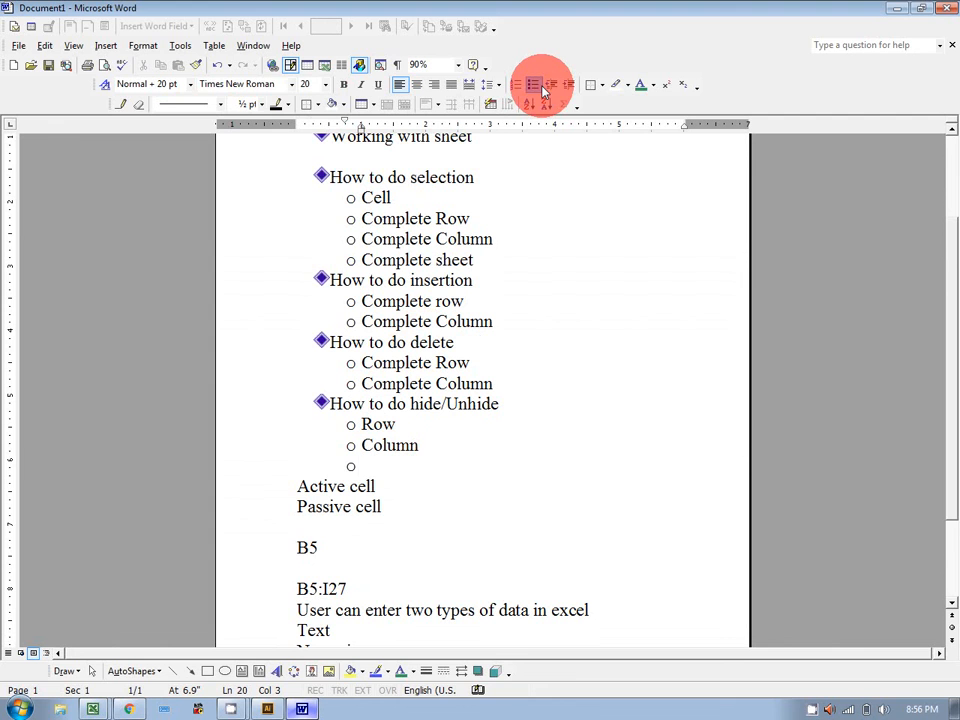
{"action": "left_click", "coordinate": [540, 86]}
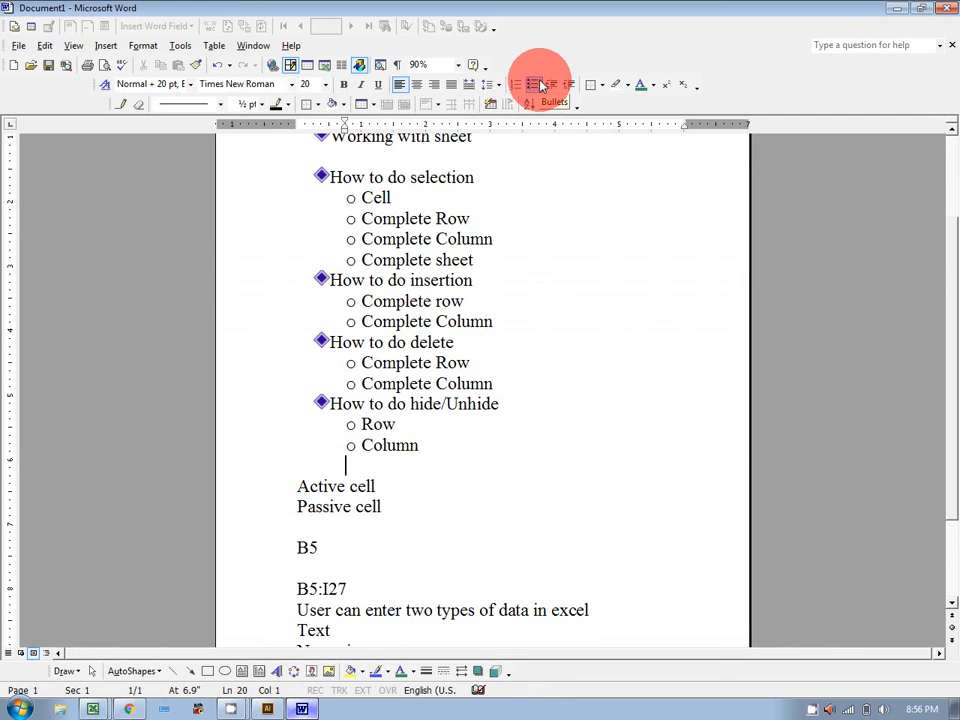
{"action": "left_click", "coordinate": [553, 87]}
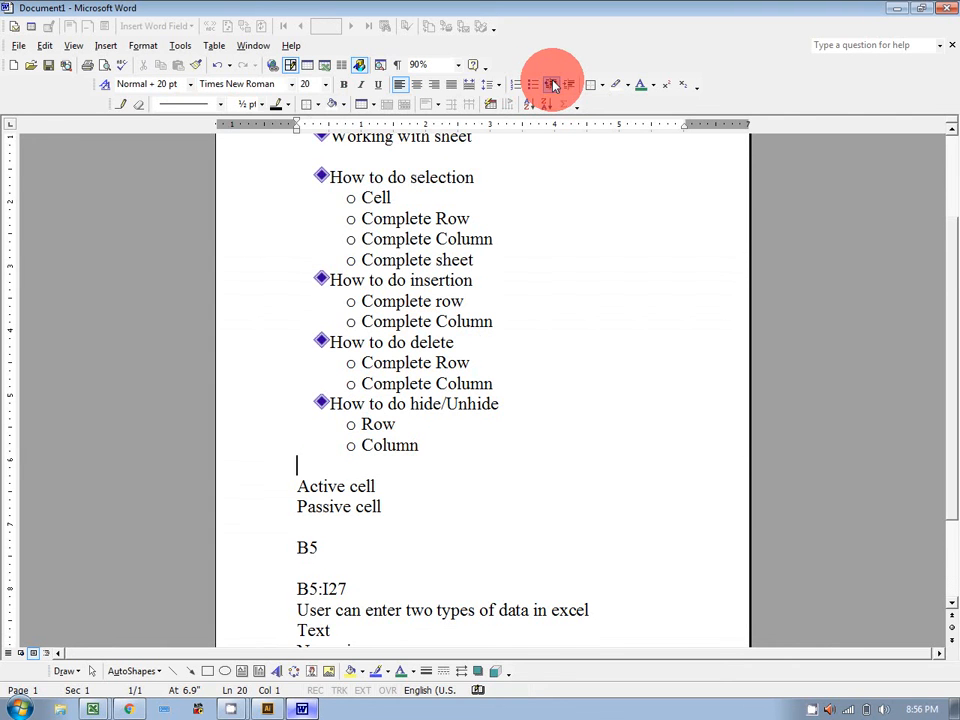
{"action": "scroll", "coordinate": [315, 399], "scroll_direction": "down", "scroll_amount": 2}
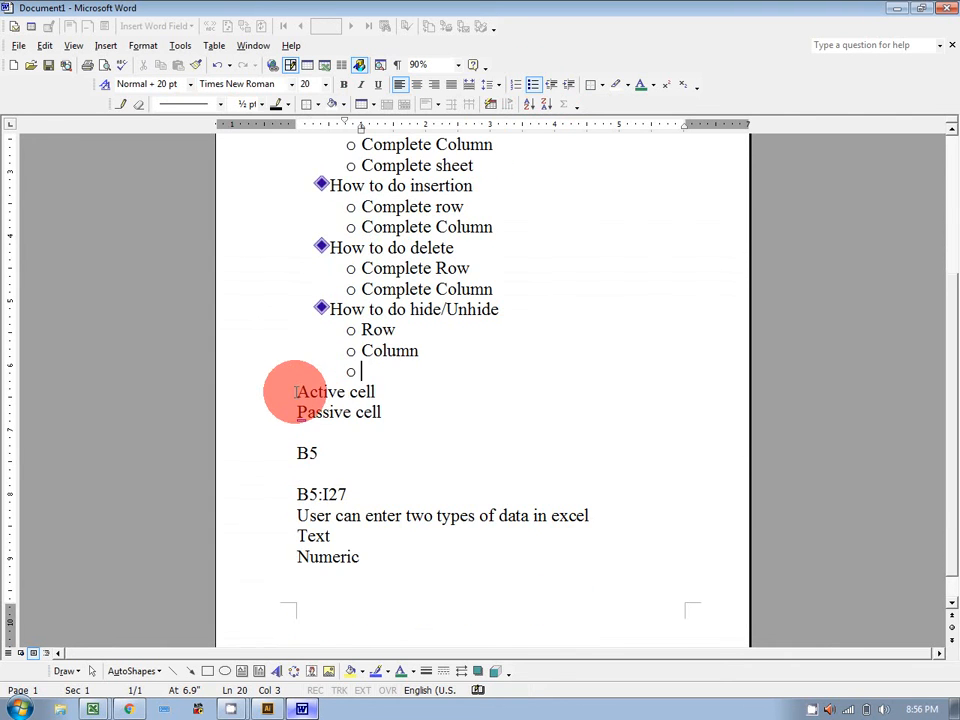
{"action": "left_click_drag", "start_coordinate": [296, 391], "coordinate": [549, 559]}
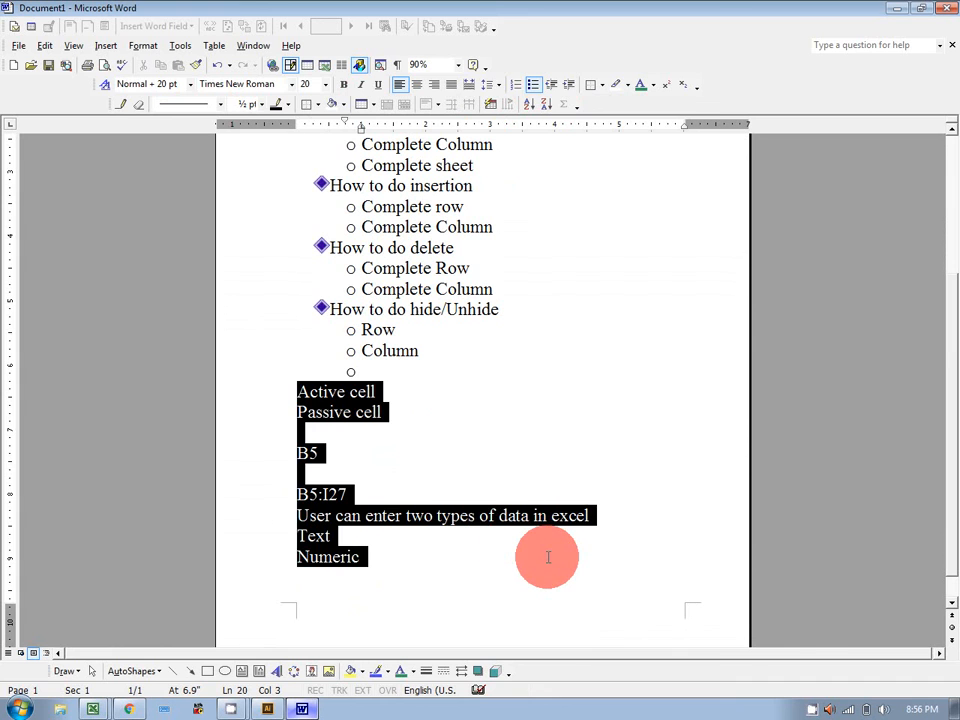
{"action": "key", "text": "Delete"}
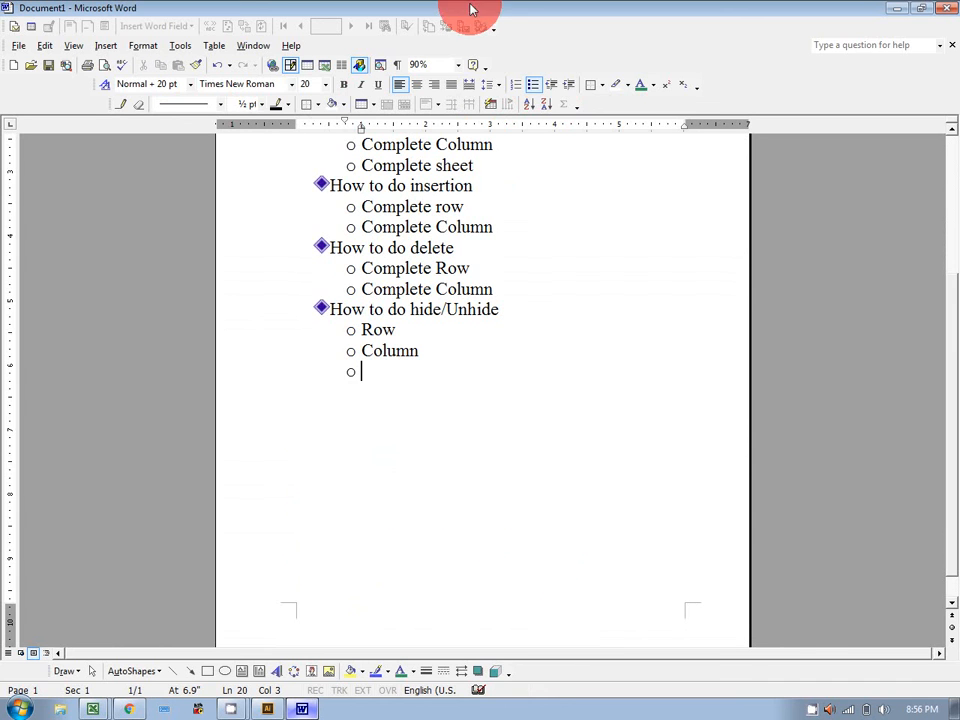
Turn the empty bullet into a main heading "How to resize" with the sub-items "Row" and "column"
{"action": "left_click", "coordinate": [554, 88]}
{"action": "type", "text": "How "}
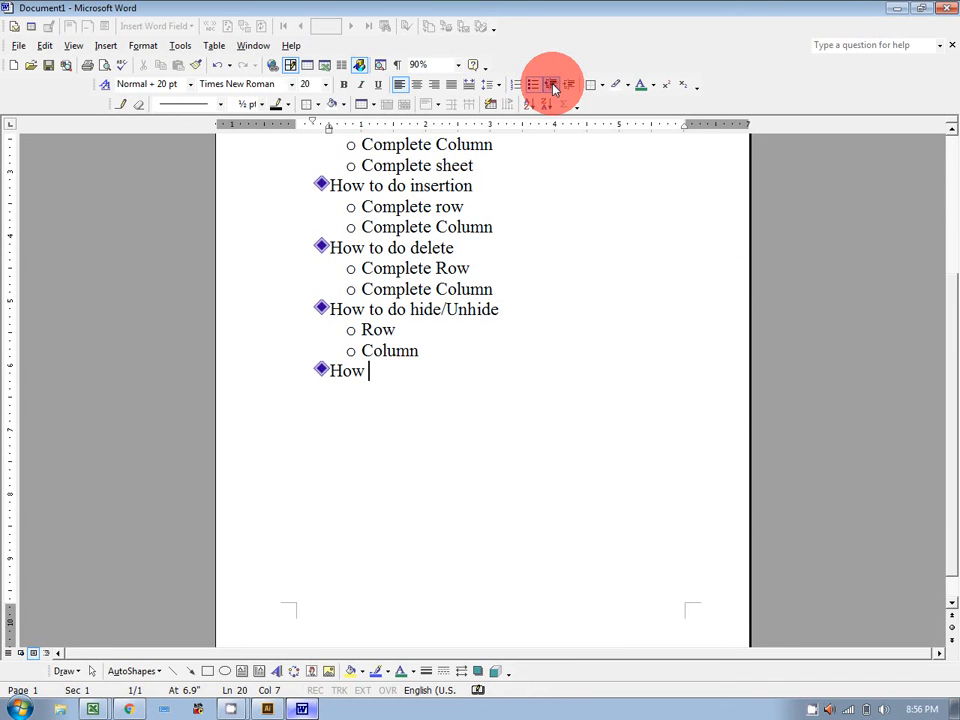
{"action": "type", "text": "to resize"}
{"action": "key", "text": "Return"}
{"action": "key", "text": "Tab"}
{"action": "type", "text": "row"}
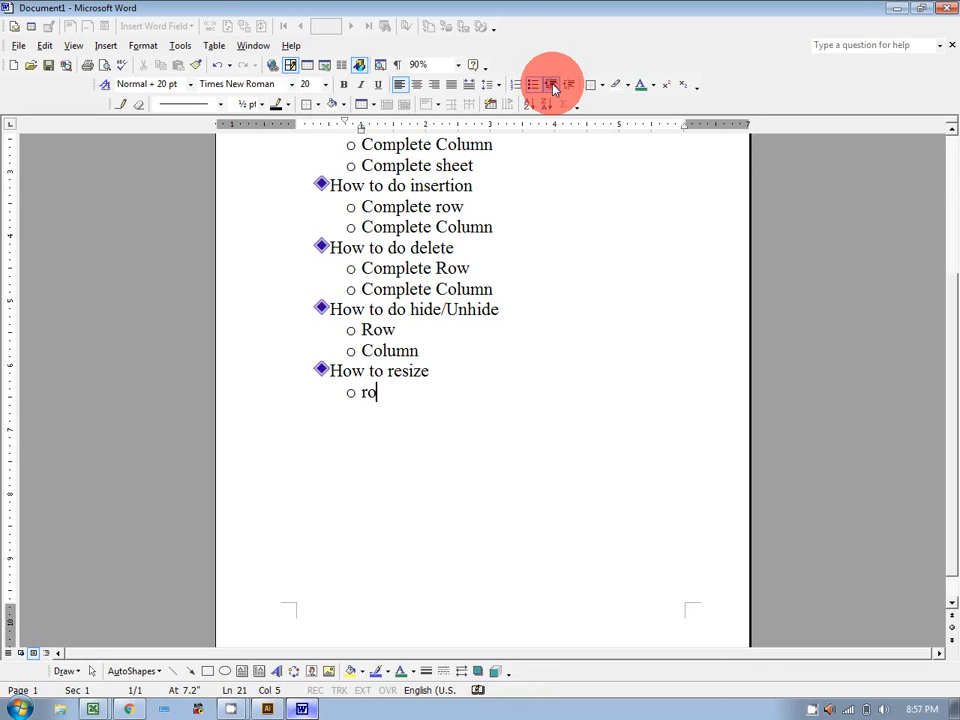
{"action": "key", "text": "Return"}
{"action": "type", "text": "and"}
{"action": "key", "text": "BackSpace"}
{"action": "key", "text": "BackSpace"}
{"action": "key", "text": "BackSpace"}
{"action": "key", "text": "BackSpace"}
{"action": "type", "text": "column"}
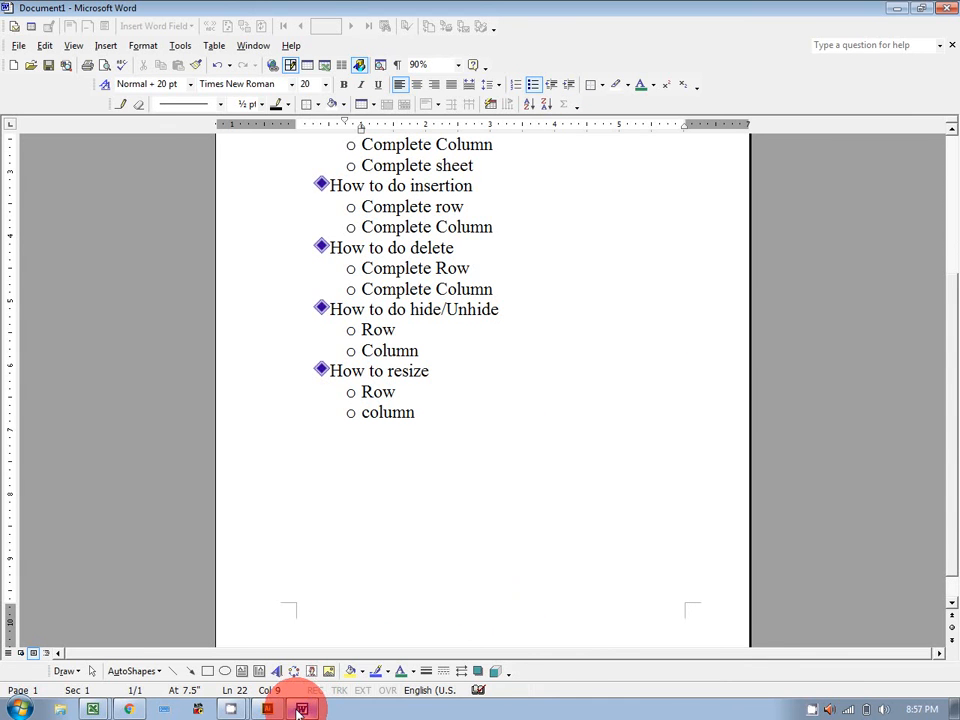
Switch to the Excel worksheet to view its rows and columns, and return to the Word outline
{"action": "left_click", "coordinate": [326, 566]}
{"action": "key", "text": "alt+Tab"}
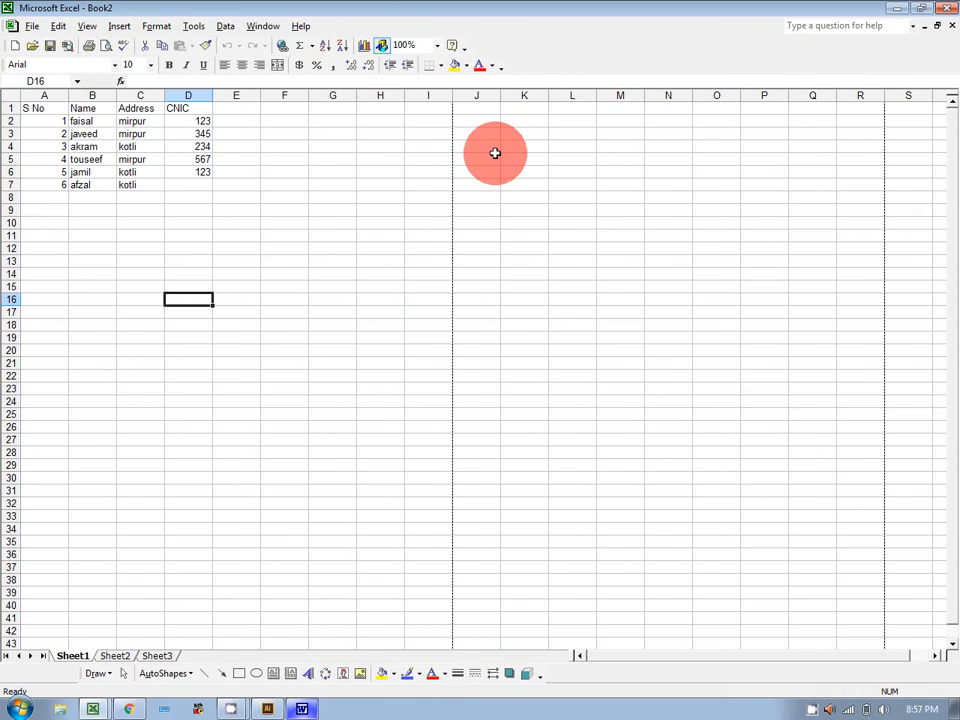
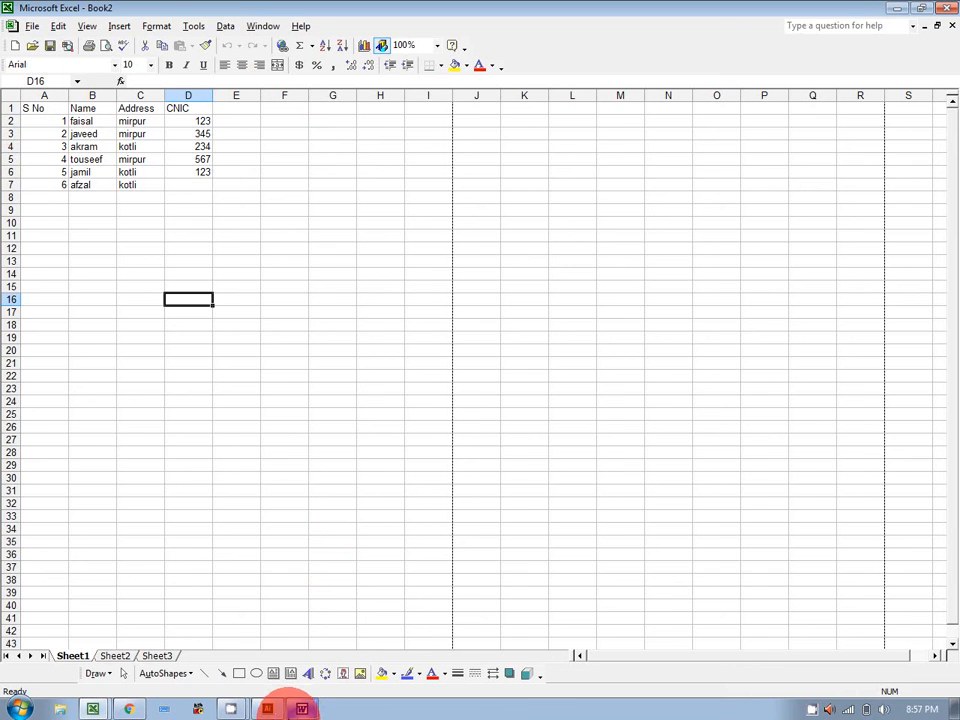
{"action": "left_click", "coordinate": [301, 709]}
Add the sub-items "height" and "width" below Column under the "How to resize" heading
{"action": "left_click", "coordinate": [418, 392]}
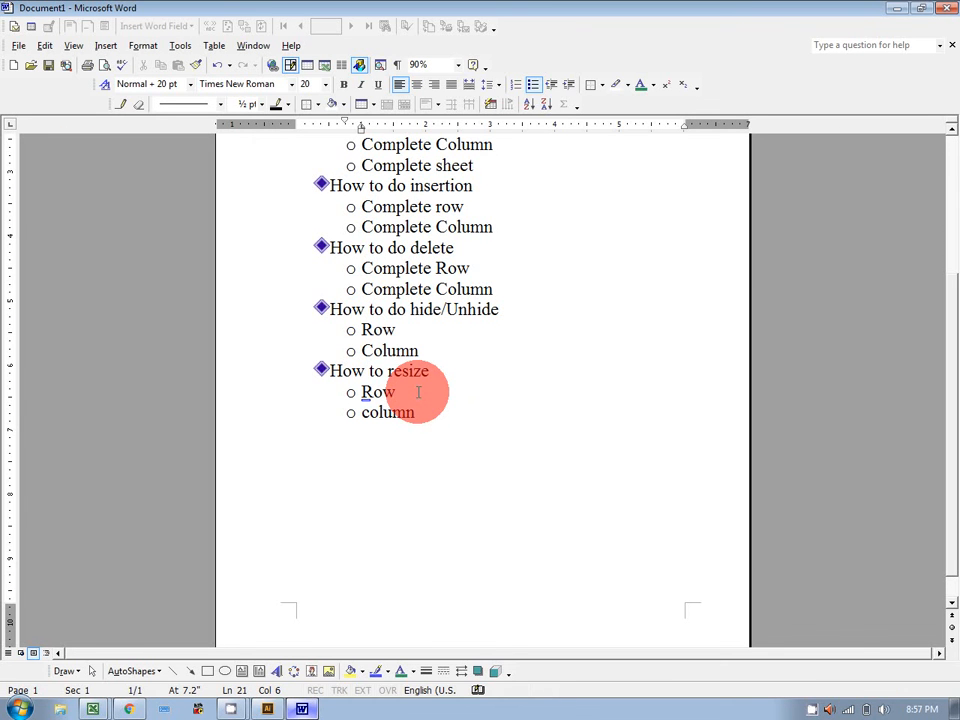
{"action": "key", "text": "Tab"}
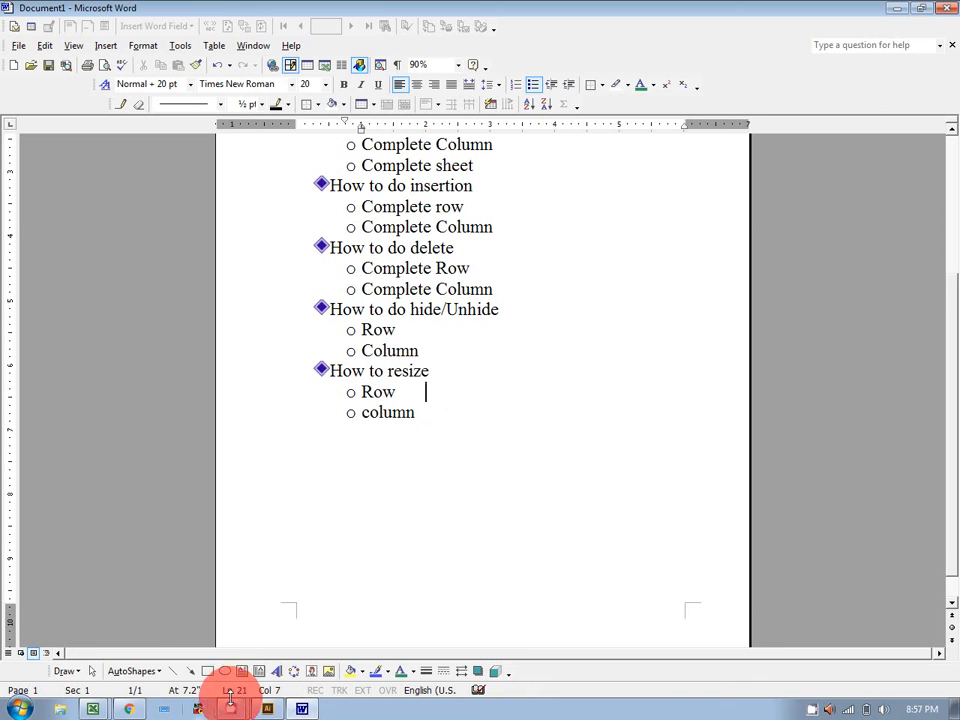
{"action": "left_click", "coordinate": [424, 413]}
{"action": "key", "text": "Return"}
{"action": "type", "text": "h"}
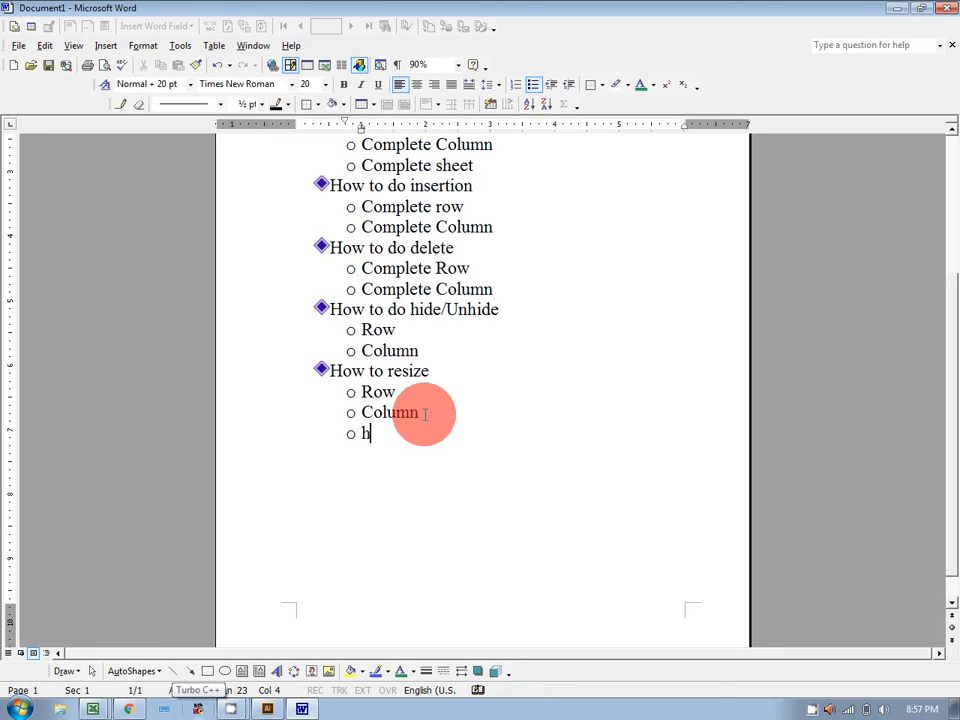
{"action": "type", "text": "eight"}
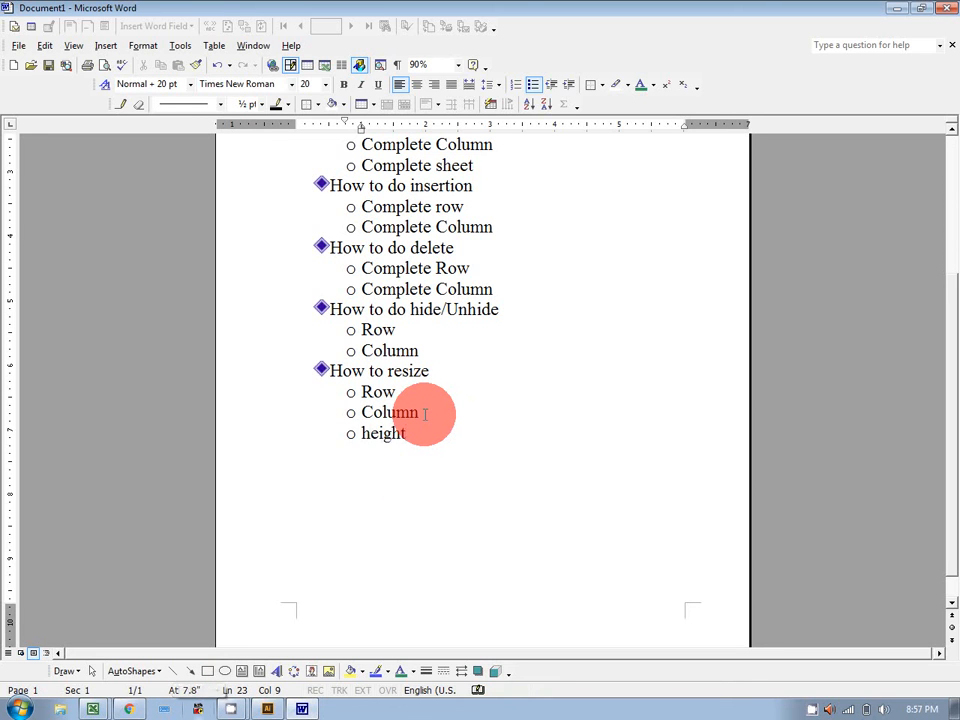
{"action": "key", "text": "Return"}
{"action": "type", "text": "width"}
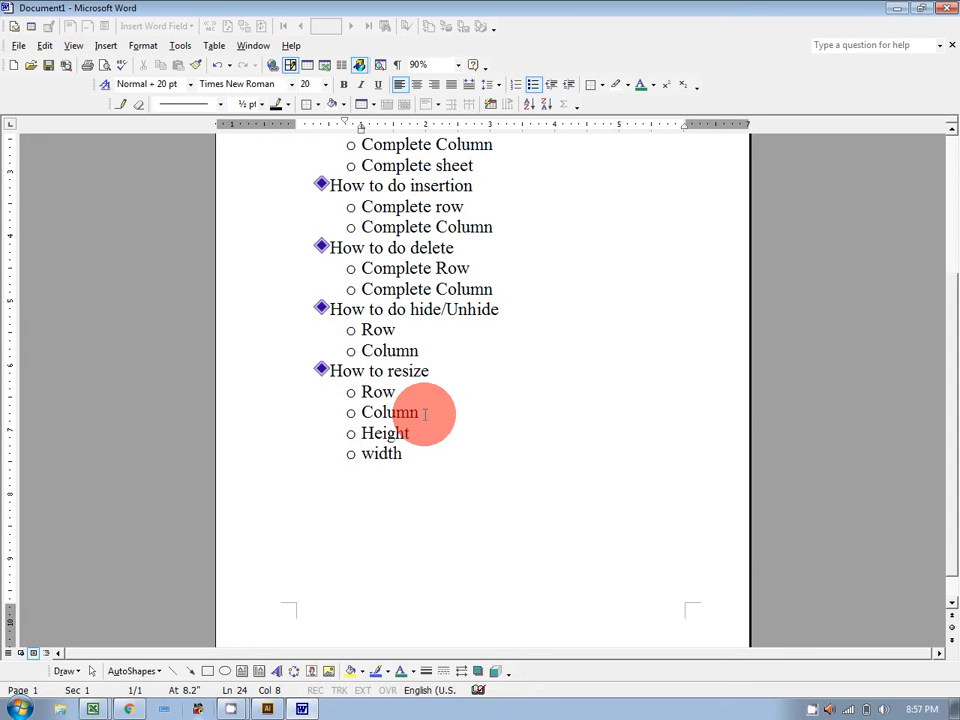
Extend the last two sub-items to read "Height 12.75 pts" and "Width 8.43 pts"
{"action": "key", "text": "Up"}
{"action": "key", "text": "Down"}
{"action": "key", "text": "Home"}
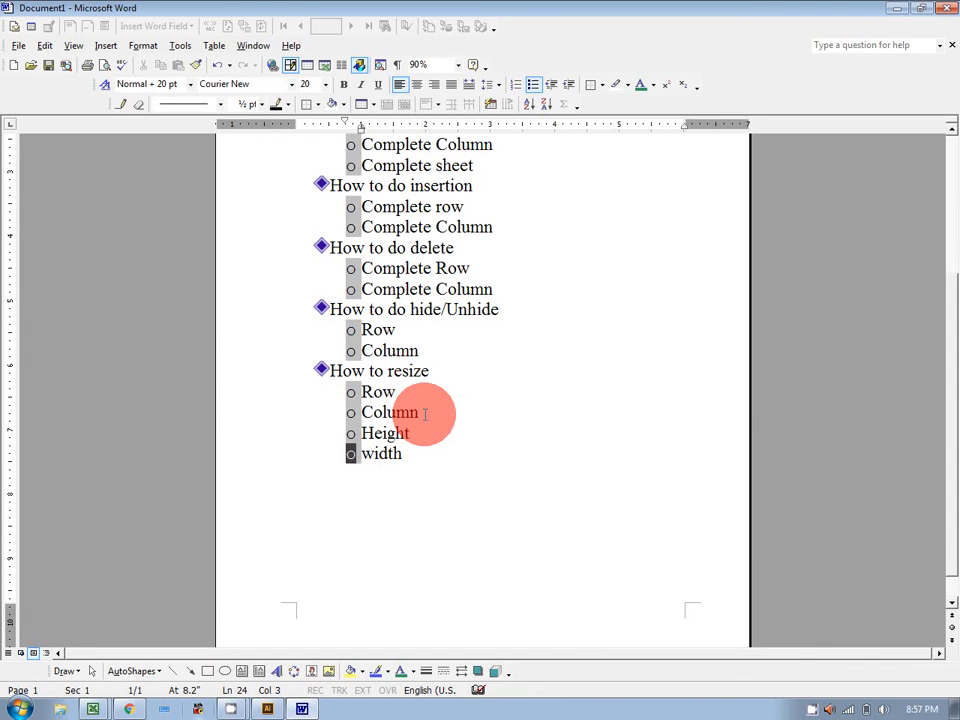
{"action": "type", "text": "12"}
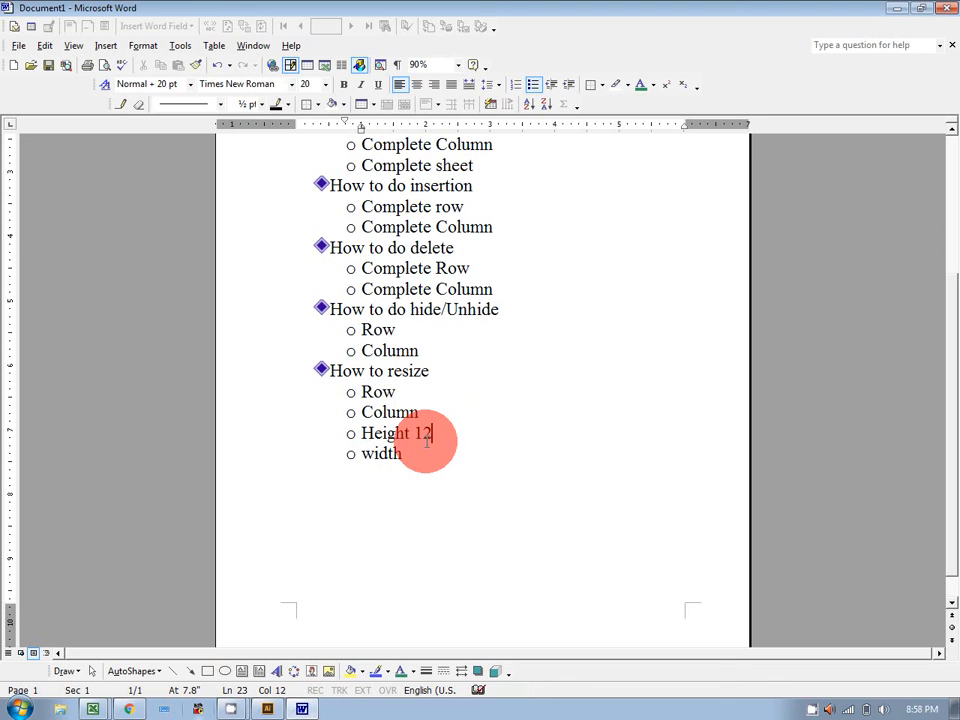
{"action": "type", "text": " 75"}
{"action": "type", "text": " p"}
{"action": "type", "text": "rt"}
{"action": "key", "text": "BackSpace"}
{"action": "key", "text": "BackSpace"}
{"action": "type", "text": "ts"}
{"action": "type", "text": "width"}
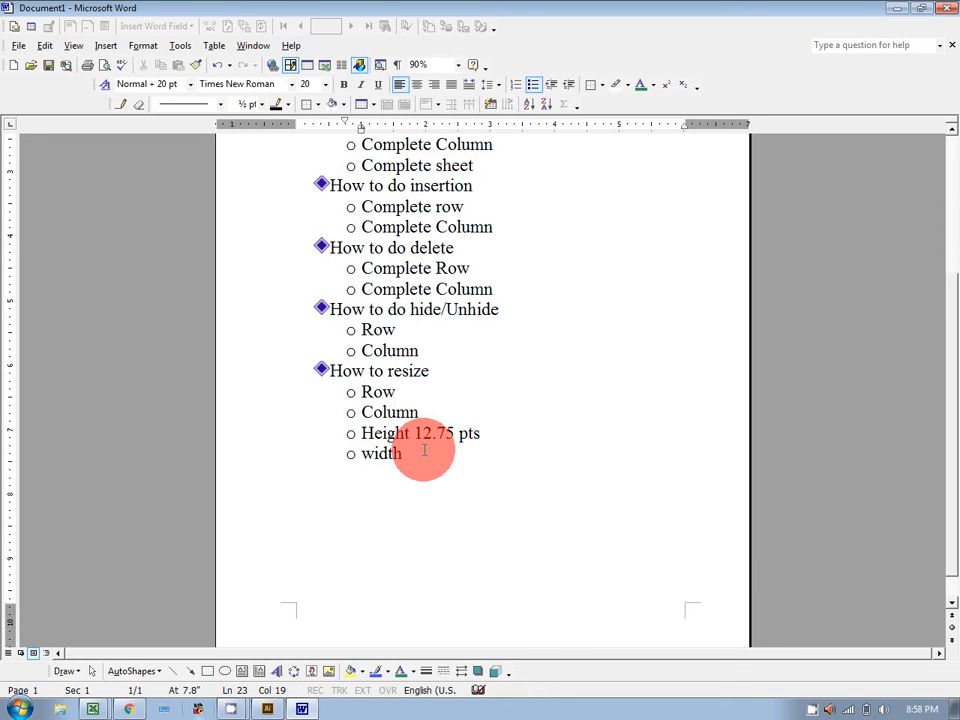
{"action": "type", "text": "  8.43 pts"}
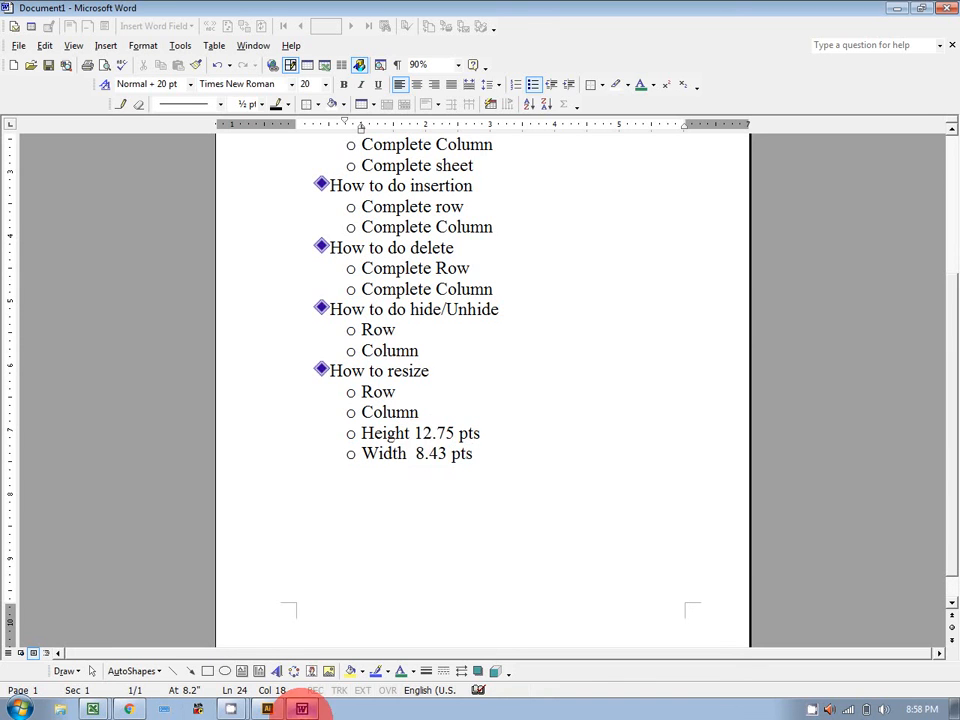
{"action": "left_click", "coordinate": [304, 711]}
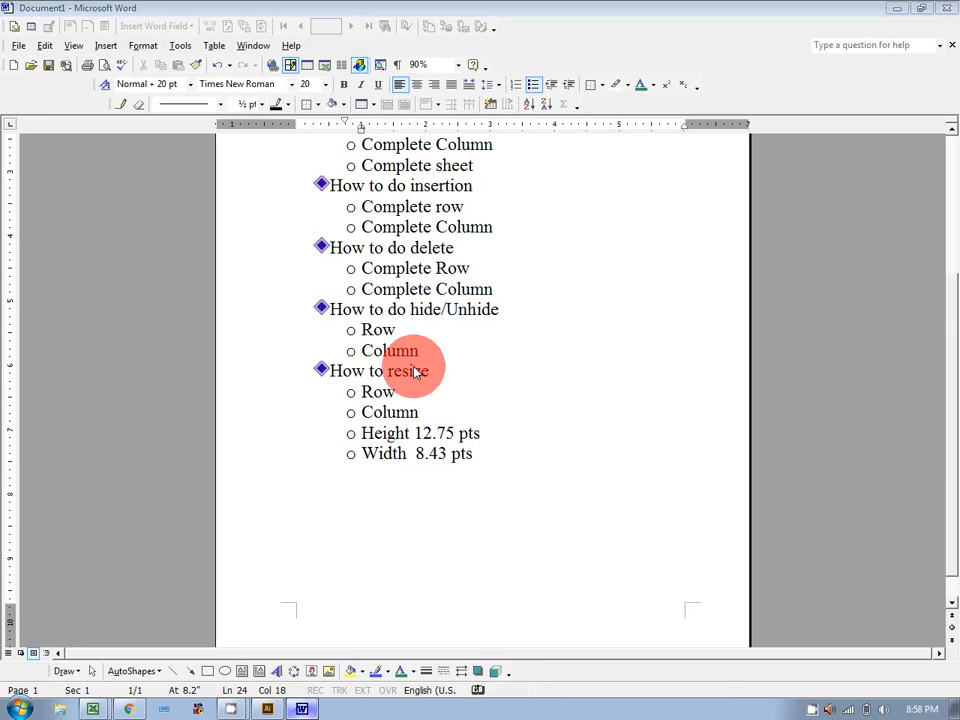
Switch to the Excel worksheet and check the width setting of column B without changing it
{"action": "left_click", "coordinate": [93, 96]}
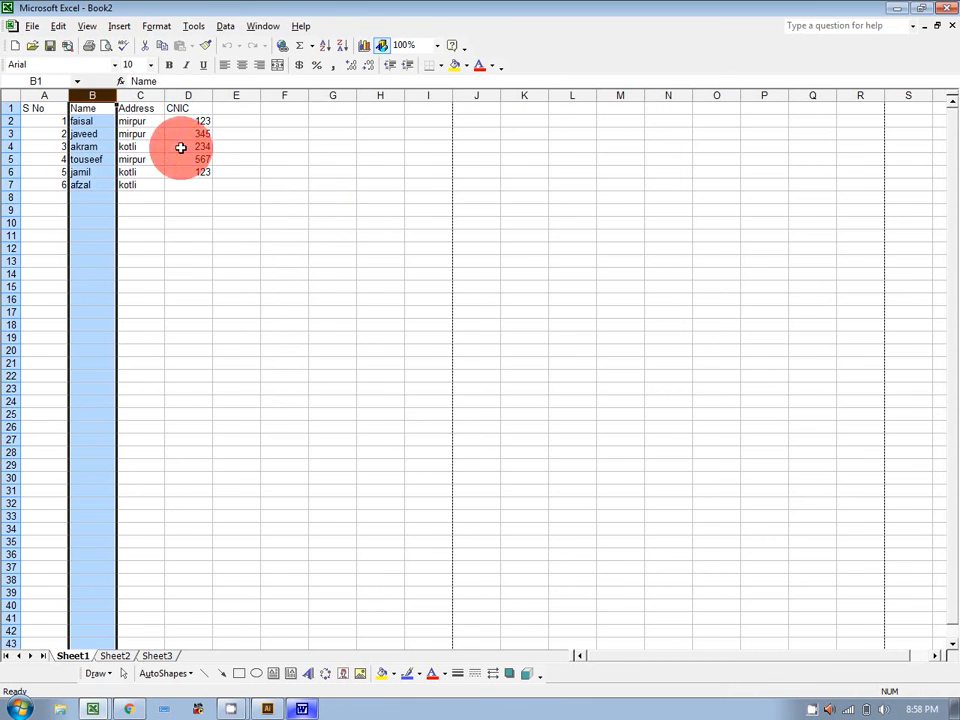
{"action": "left_click", "coordinate": [162, 28]}
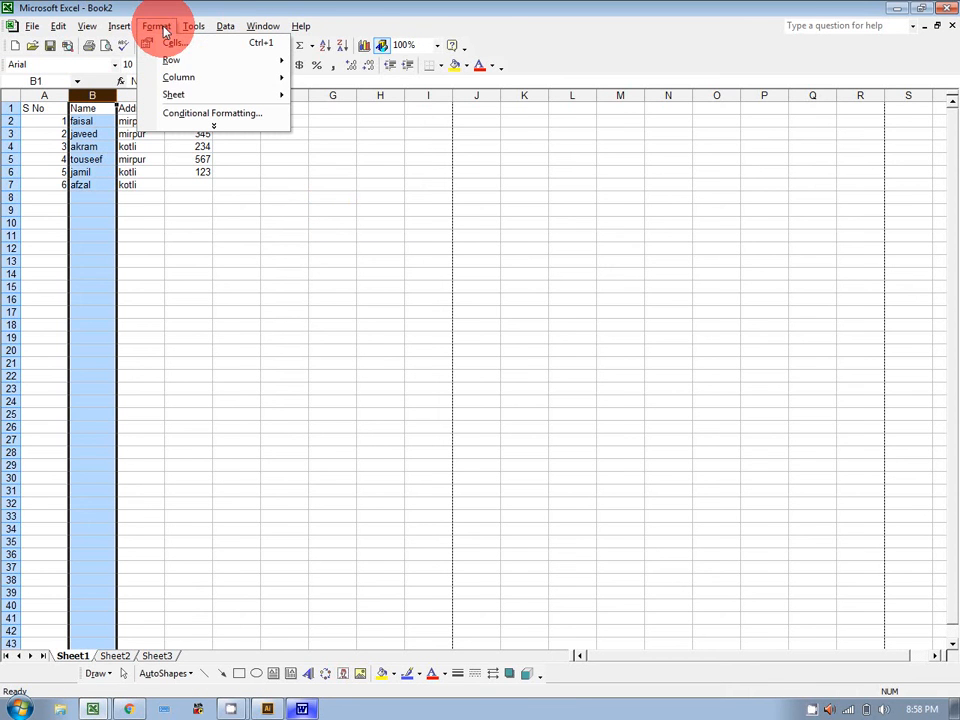
{"action": "mouse_move", "coordinate": [178, 77]}
{"action": "left_click", "coordinate": [329, 78]}
{"action": "left_click_drag", "start_coordinate": [455, 389], "coordinate": [361, 180]}
{"action": "left_click", "coordinate": [433, 204]}
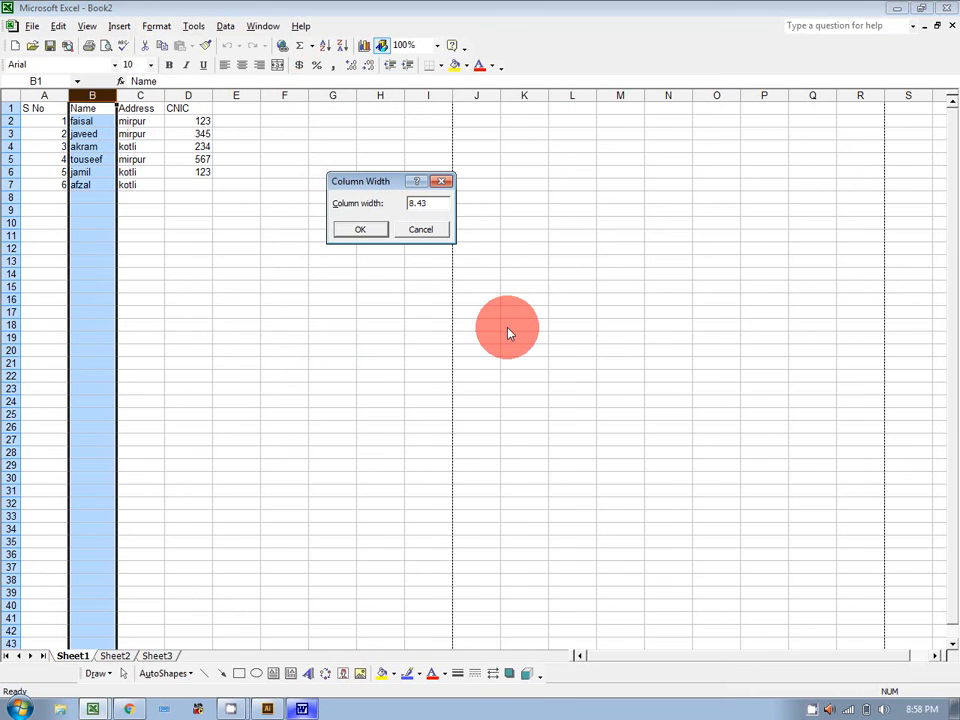
{"action": "left_click", "coordinate": [420, 229]}
Check the height setting of row 2 without changing it, and compare it with the Word outline before returning to Excel
{"action": "left_click", "coordinate": [6, 121]}
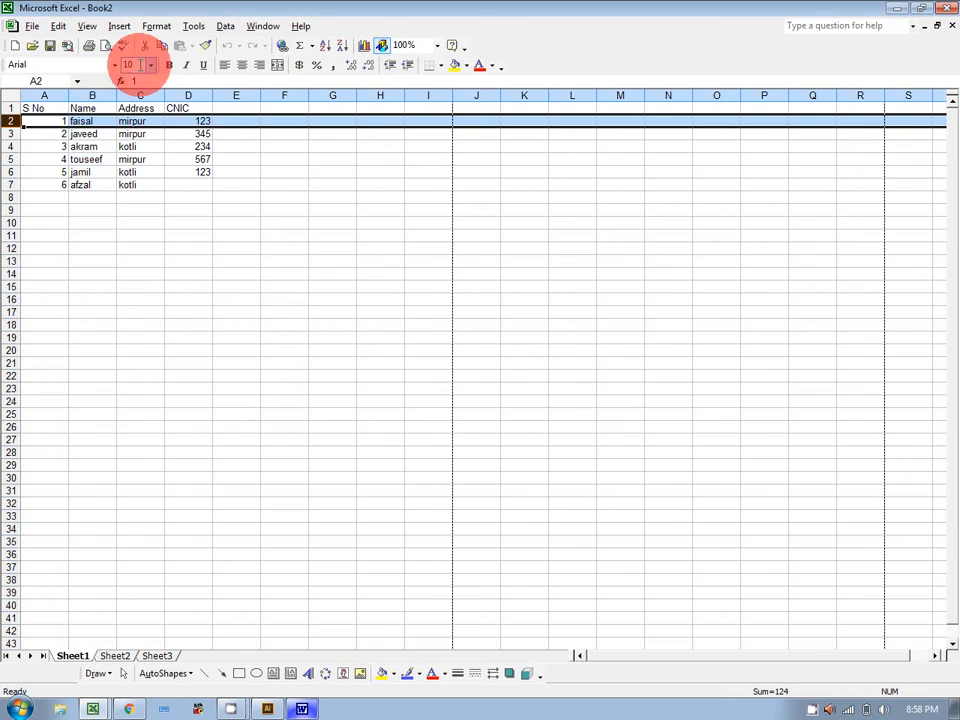
{"action": "left_click", "coordinate": [157, 26]}
{"action": "mouse_move", "coordinate": [182, 71]}
{"action": "left_click", "coordinate": [335, 62]}
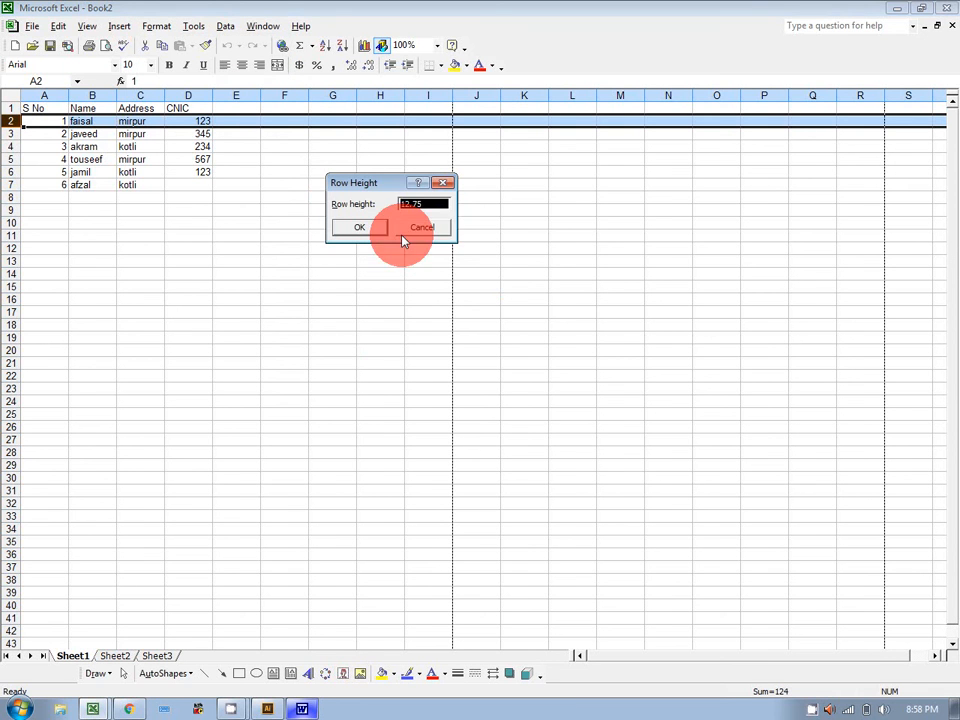
{"action": "left_click", "coordinate": [430, 204]}
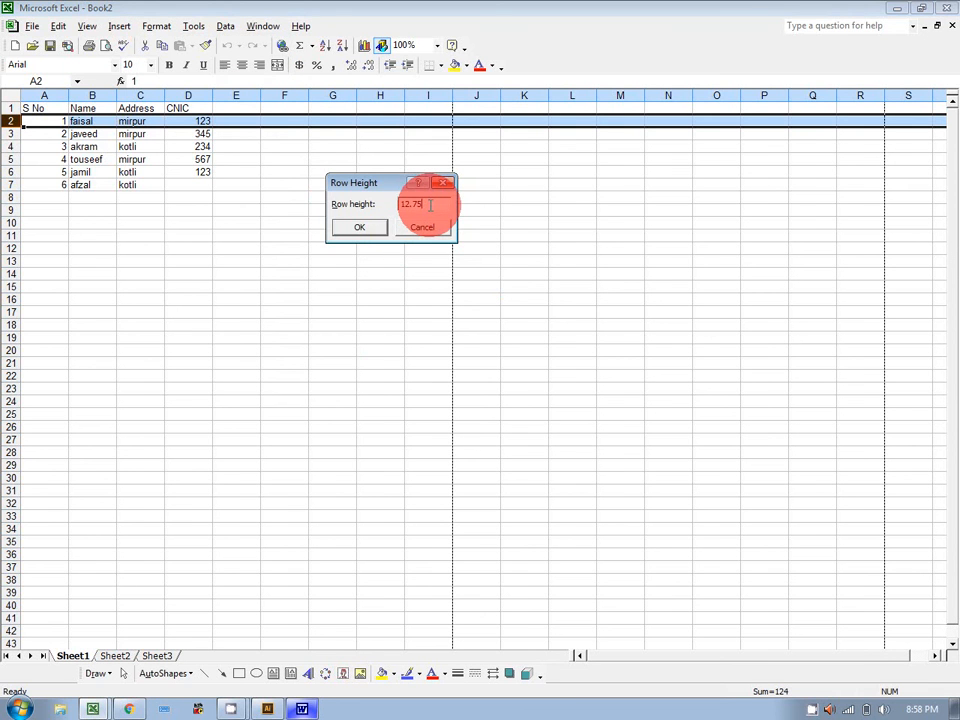
{"action": "left_click", "coordinate": [422, 227]}
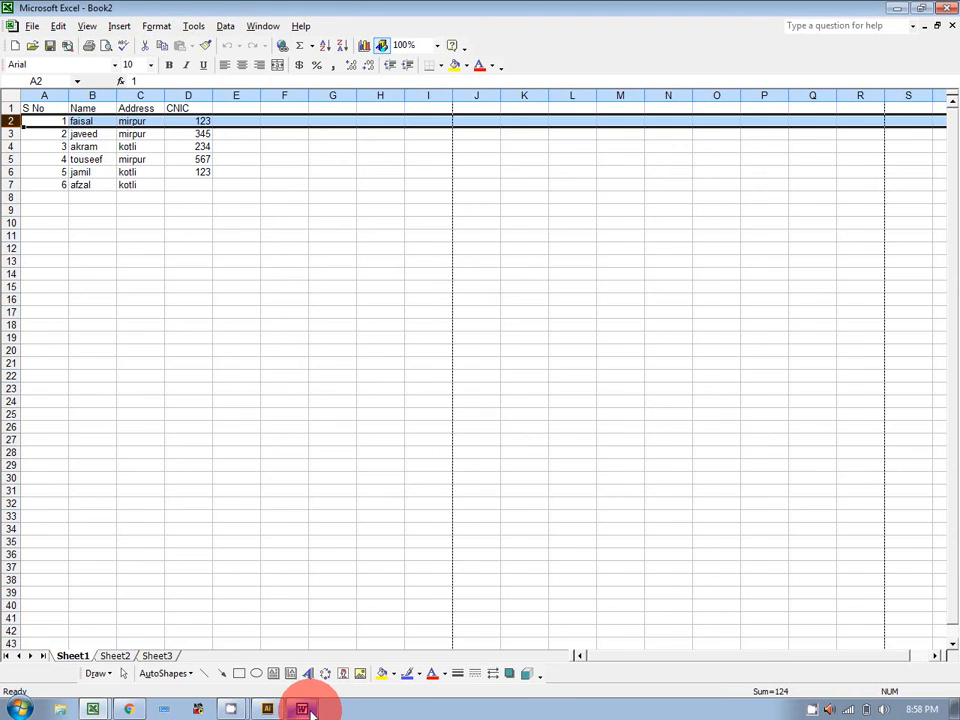
{"action": "left_click", "coordinate": [301, 709]}
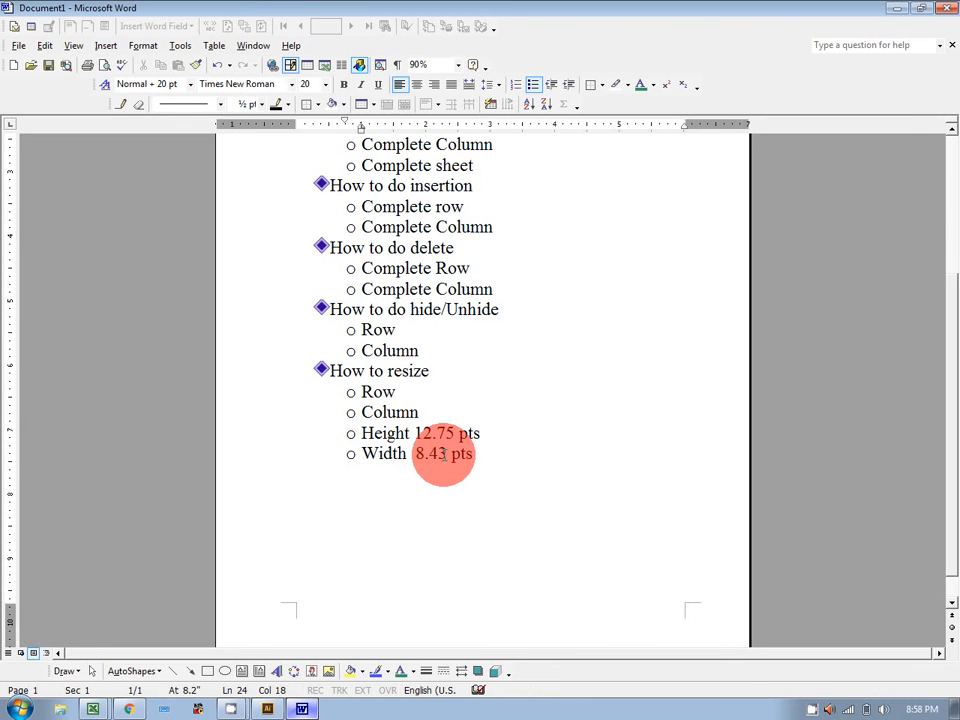
{"action": "left_click", "coordinate": [302, 707]}
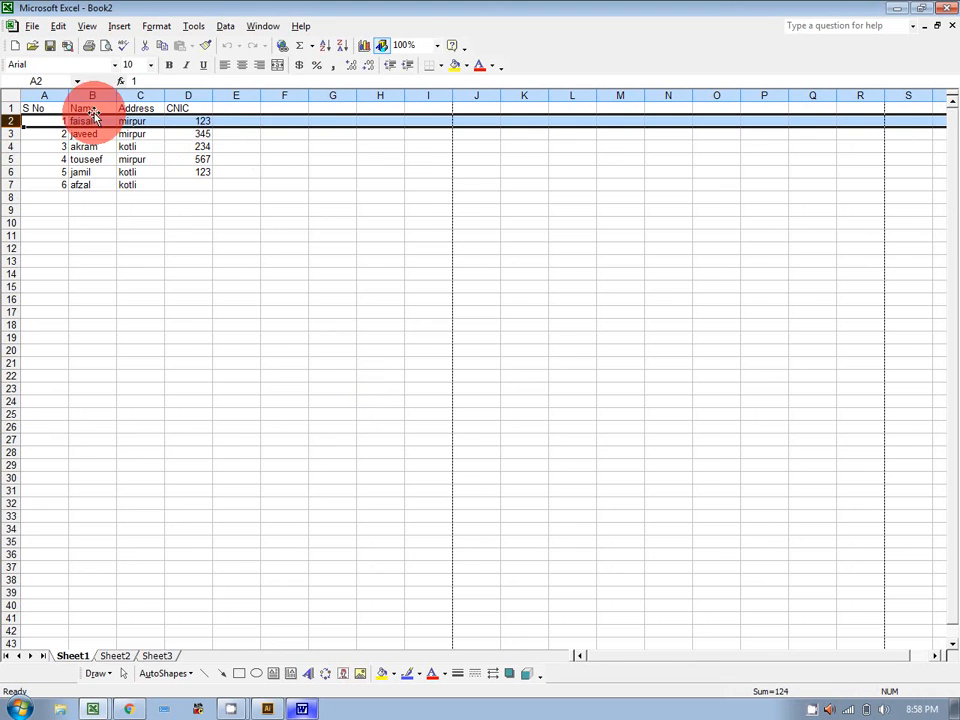
Clear the Address and CNIC headings and data from C1:D7
{"action": "left_click", "coordinate": [139, 95]}
{"action": "left_click", "coordinate": [135, 107]}
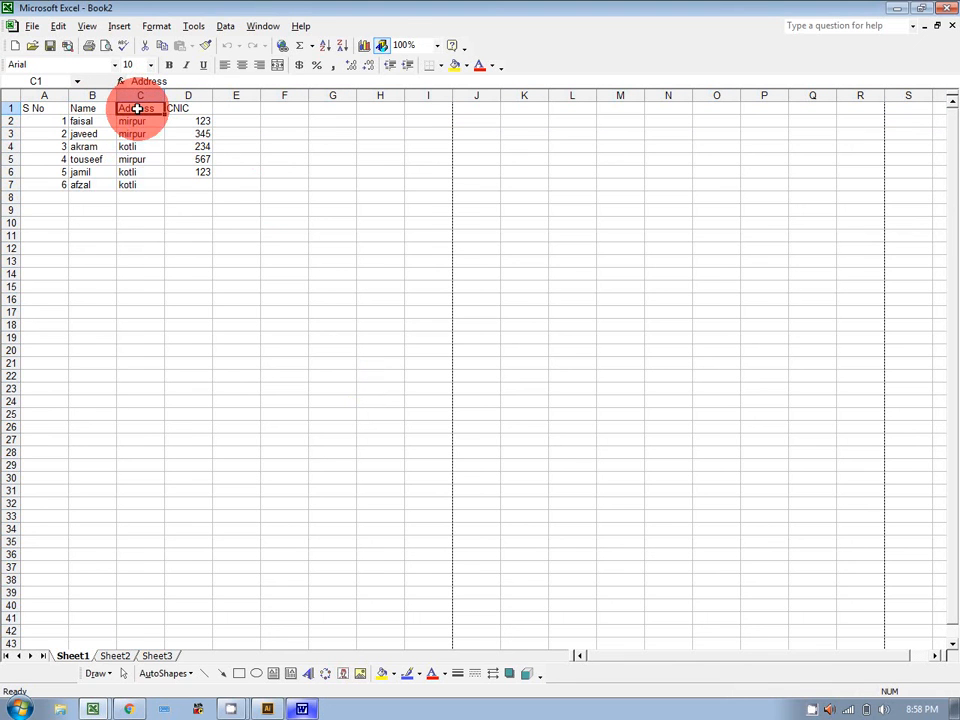
{"action": "left_click", "coordinate": [141, 130]}
{"action": "left_click_drag", "start_coordinate": [140, 108], "coordinate": [199, 186]}
{"action": "key", "text": "Delete"}
Enter the headings "Father Name" in C1 and "Address" in D1
{"action": "left_click", "coordinate": [139, 104]}
{"action": "type", "text": "Father Name"}
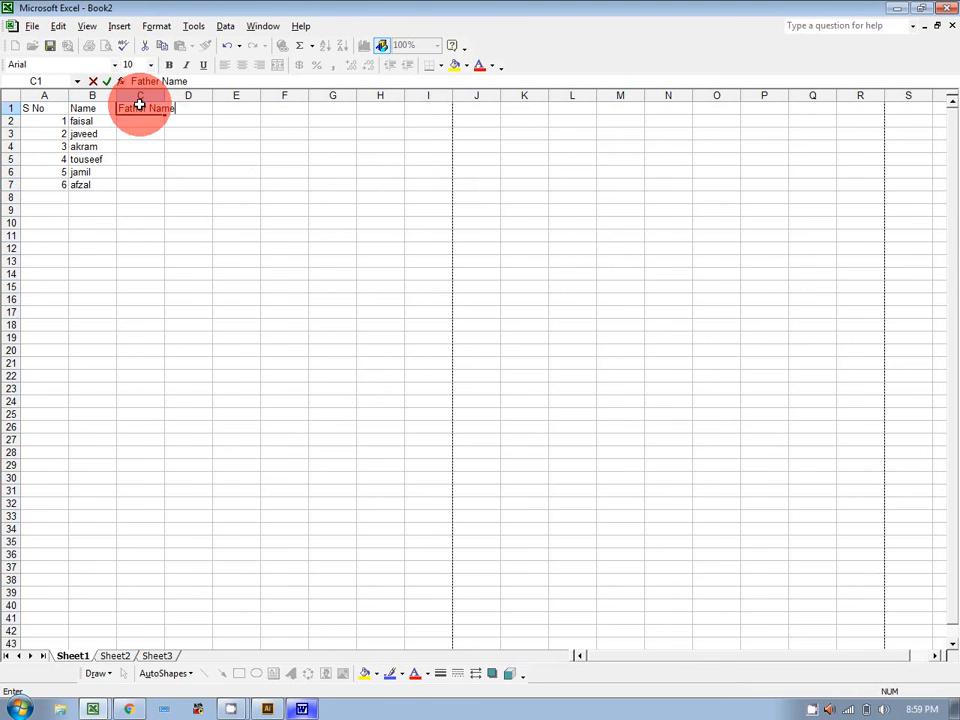
{"action": "left_click", "coordinate": [170, 219]}
{"action": "left_click", "coordinate": [197, 105]}
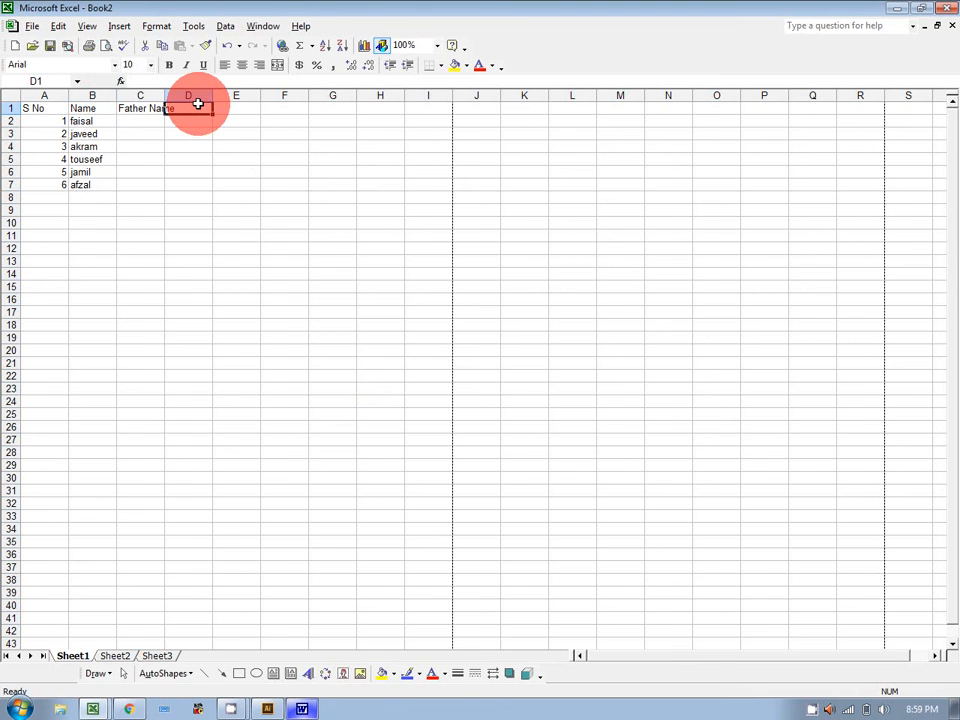
{"action": "type", "text": "Address"}
{"action": "left_click", "coordinate": [216, 170]}
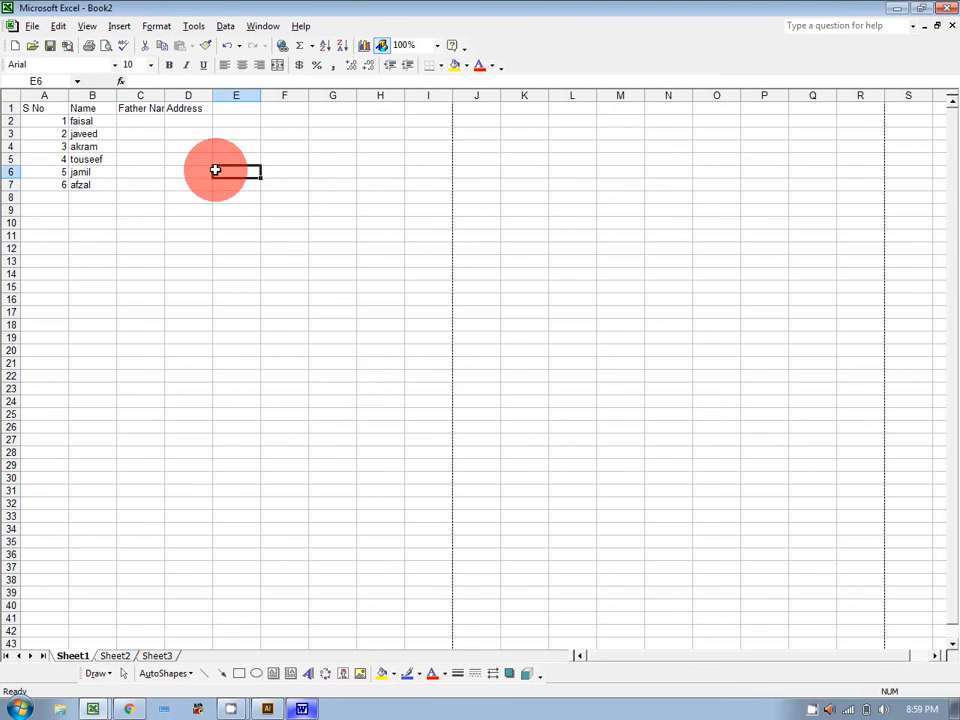
Extend the first three entries of the Name column, B2 to B4, to full names by adding a second name
{"action": "left_click", "coordinate": [96, 121]}
{"action": "double_click", "coordinate": [96, 121]}
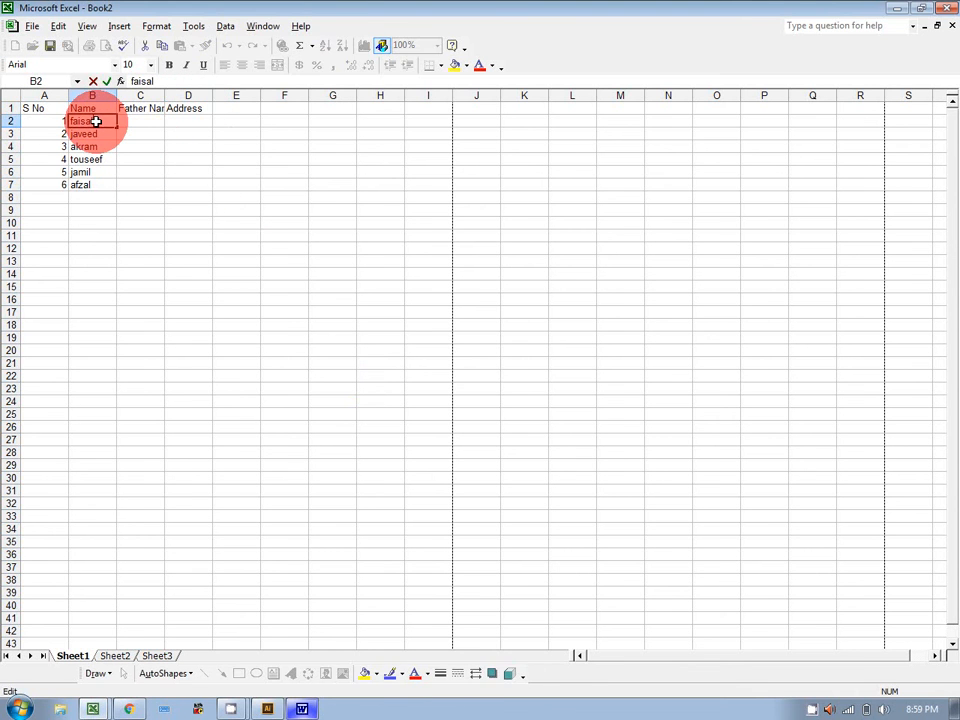
{"action": "type", "text": "mehmmod"}
{"action": "key", "text": "Return"}
{"action": "type", "text": "jav"}
{"action": "key", "text": "BackSpace"}
{"action": "type", "text": "veed"}
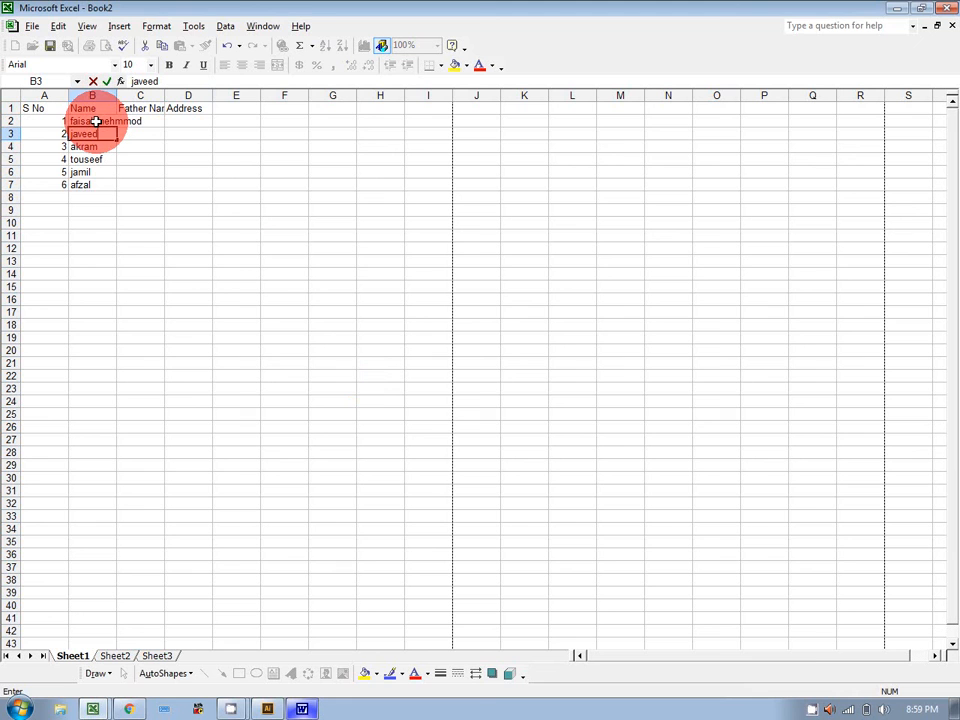
{"action": "type", "text": " akhatr"}
{"action": "key", "text": "Return"}
{"action": "type", "text": "akram sohail"}
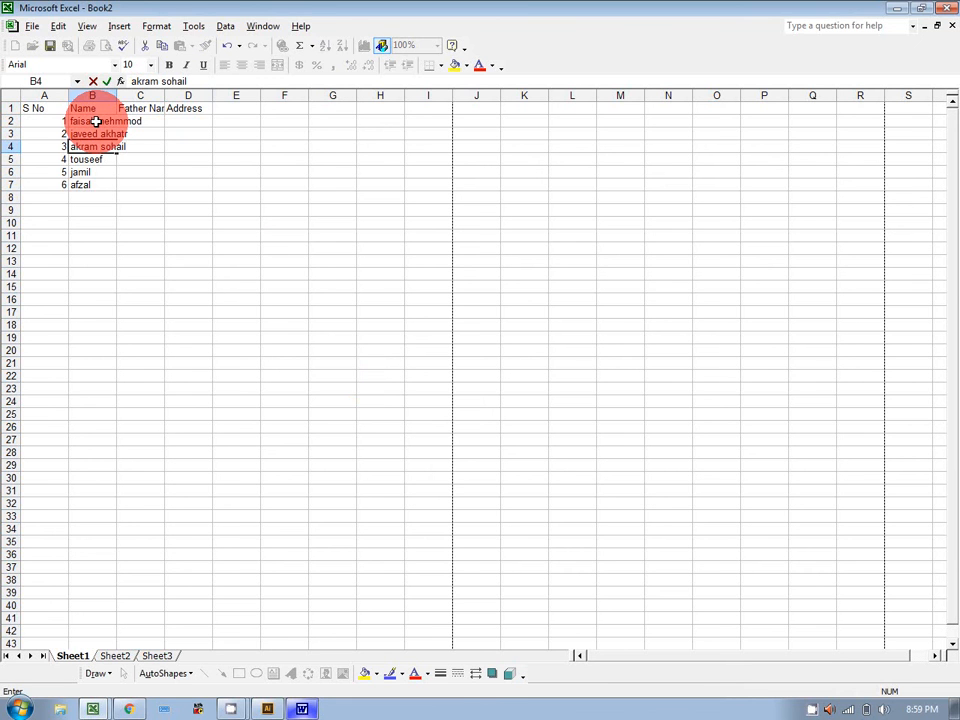
{"action": "key", "text": "Return"}
Replace the remaining Name entries in B5 to B7 with full names
{"action": "type", "text": "t"}
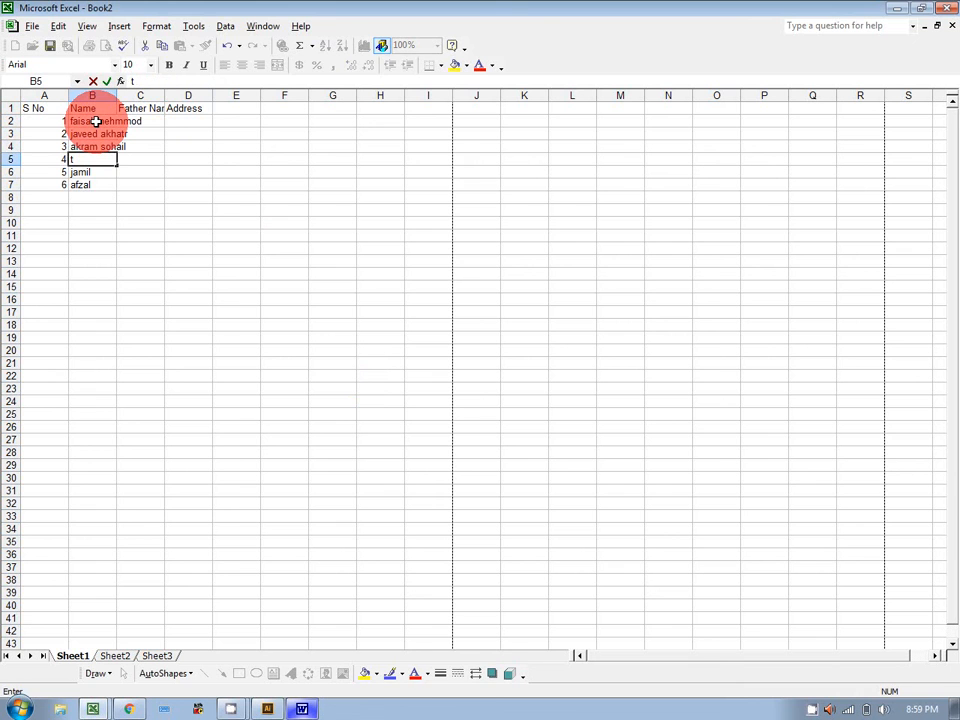
{"action": "type", "text": "ouseef ahmed"}
{"action": "key", "text": "Return"}
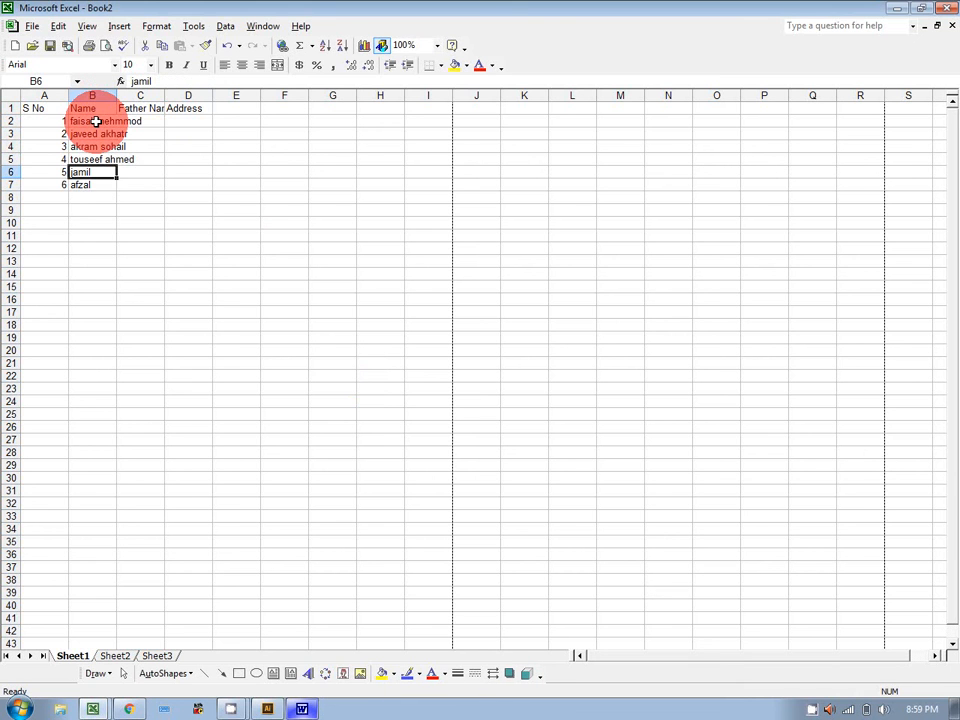
{"action": "type", "text": "jamil a"}
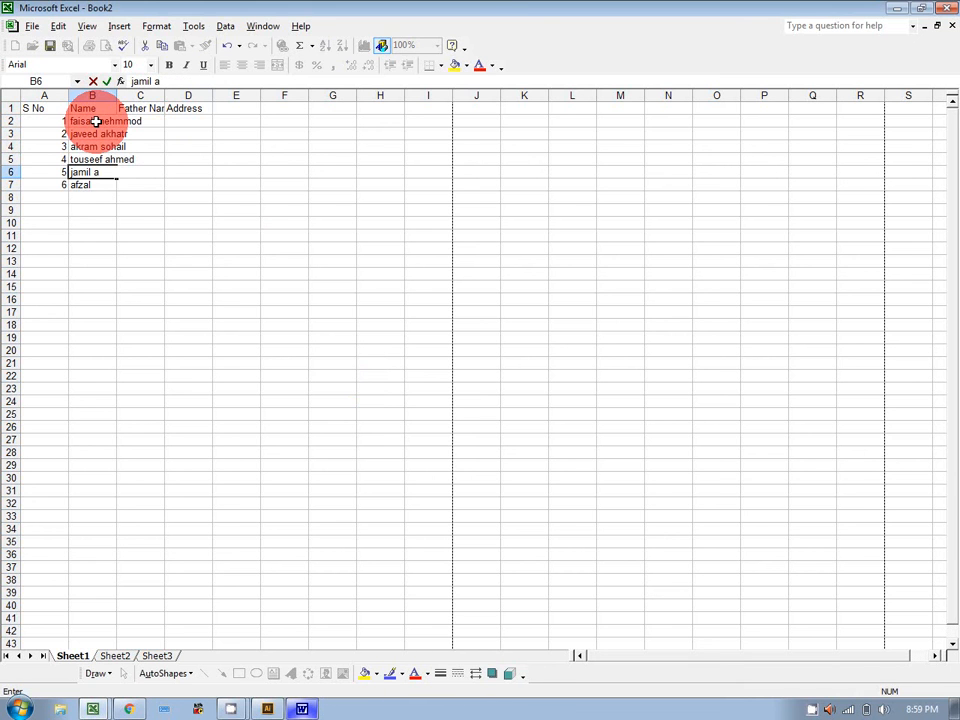
{"action": "type", "text": "hmed"}
{"action": "key", "text": "Return"}
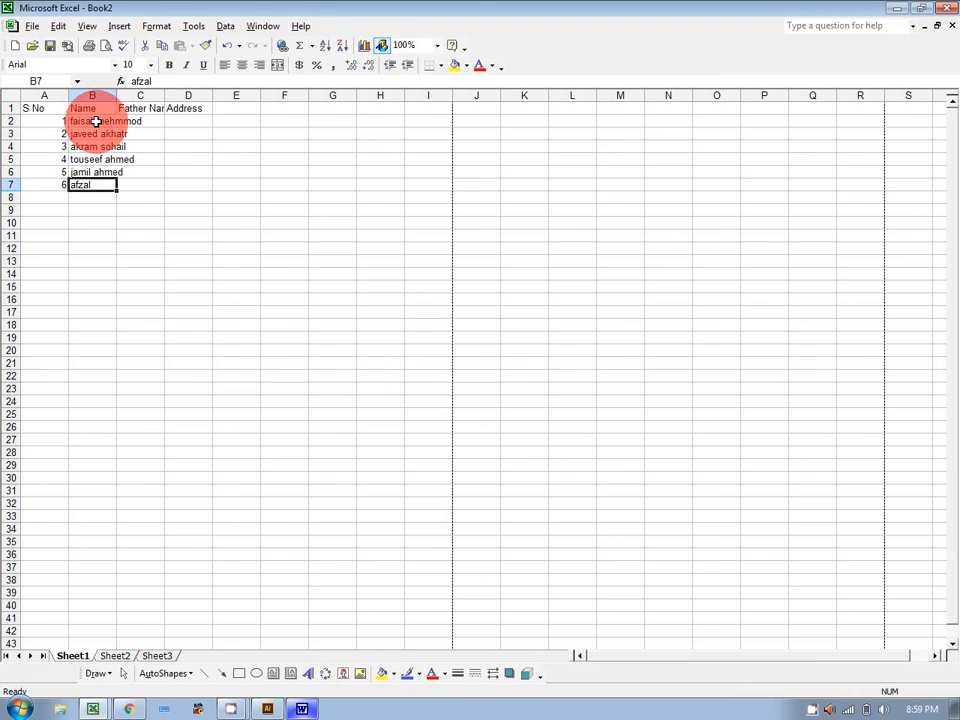
{"action": "type", "text": "afzal ahmed"}
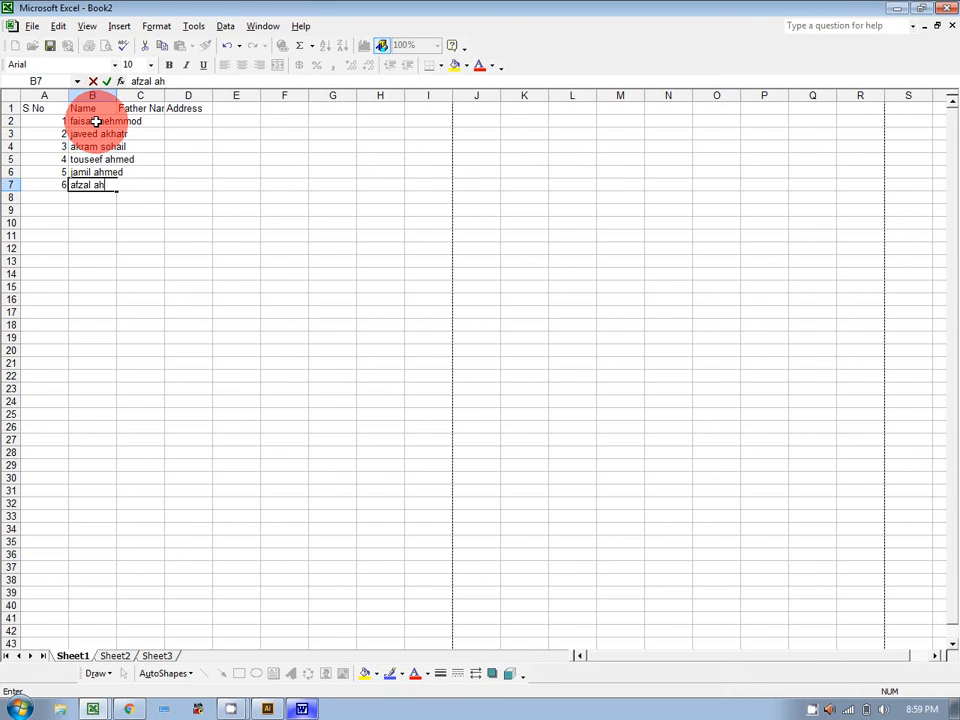
{"action": "key", "text": "Return"}
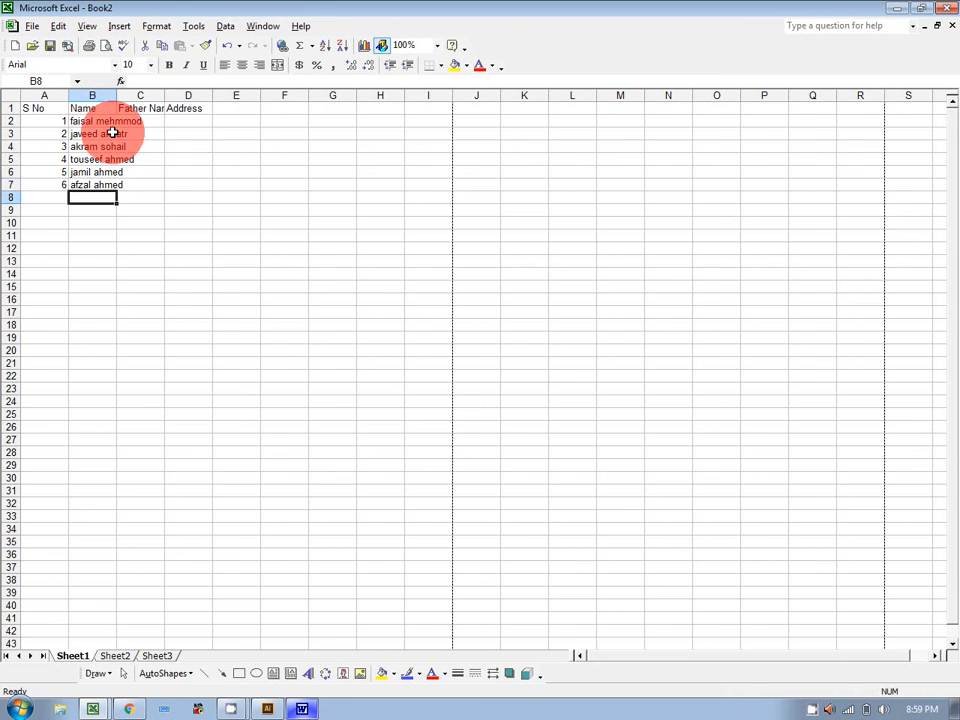
Enter the father's full name for the first record in C2, and check the full content of B2
{"action": "left_click", "coordinate": [152, 160]}
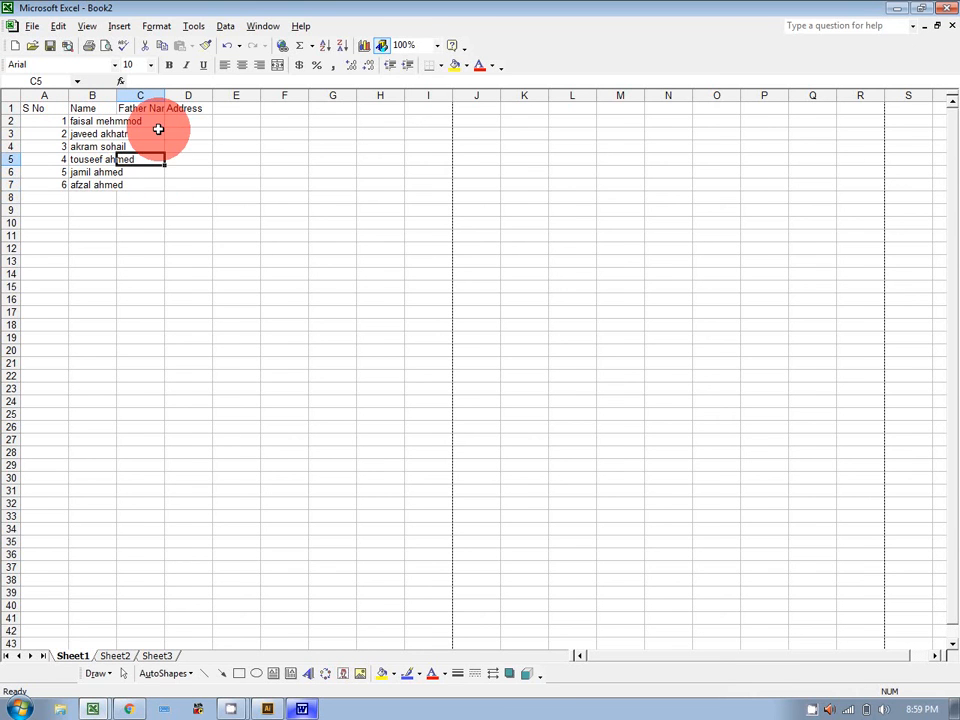
{"action": "left_click", "coordinate": [154, 122]}
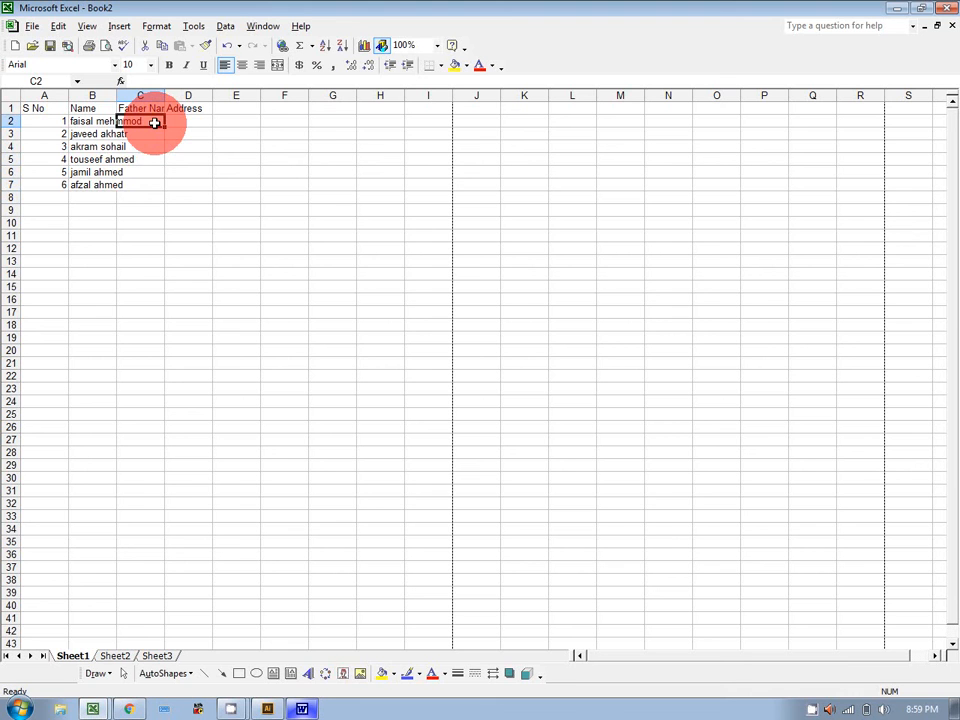
{"action": "type", "text": "Mehmood Ahmed"}
{"action": "key", "text": "Return"}
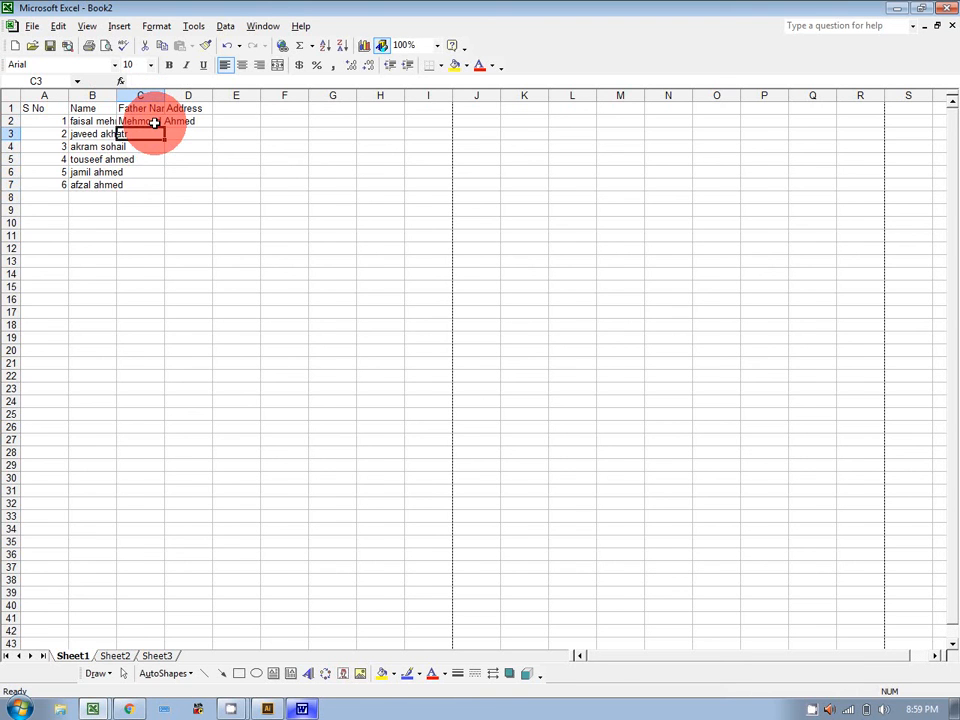
{"action": "left_click", "coordinate": [136, 172]}
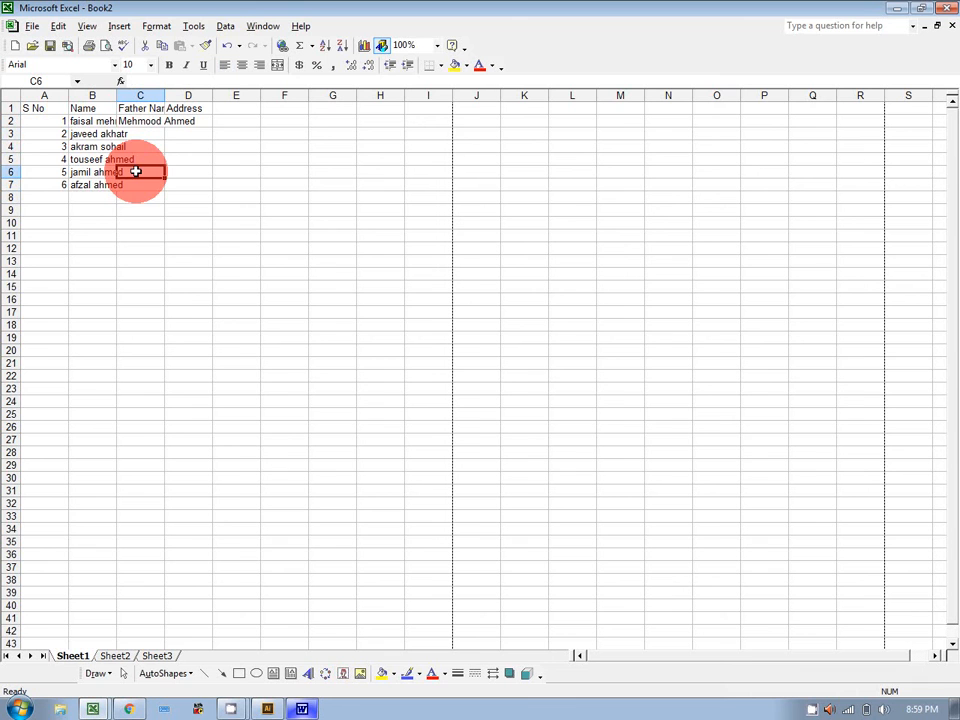
{"action": "left_click", "coordinate": [92, 121]}
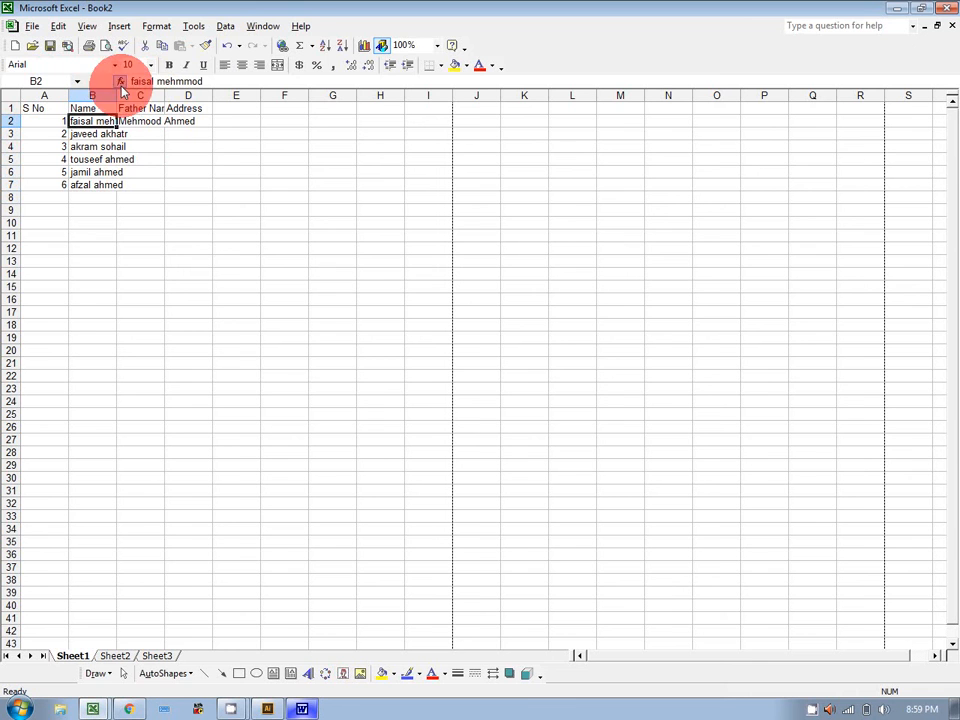
{"action": "left_click", "coordinate": [216, 197]}
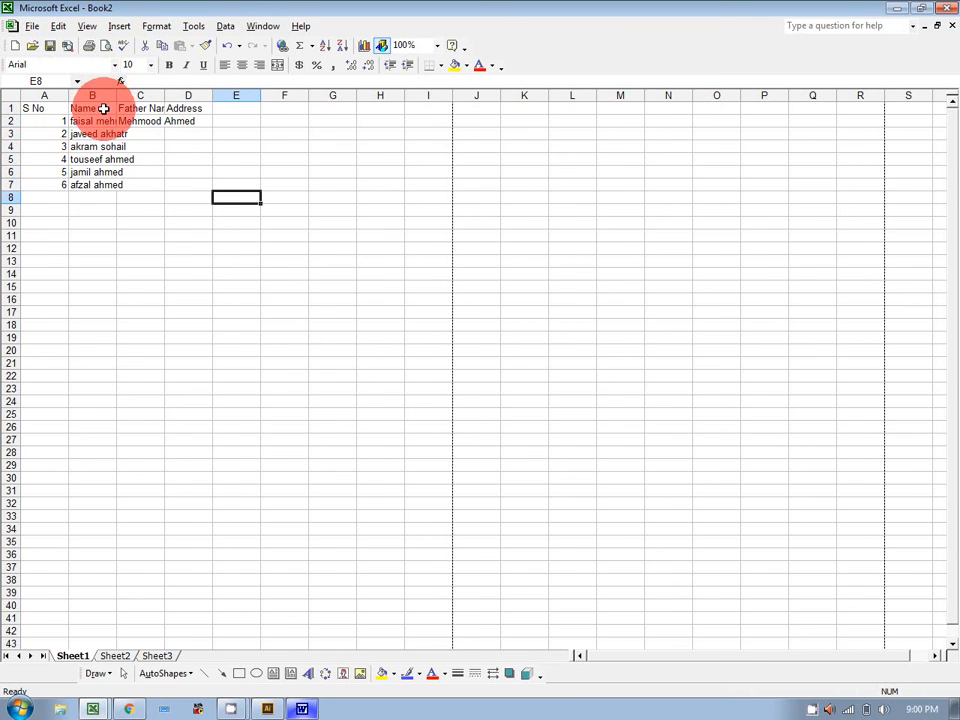
Set the width of the Name column, B, to 15
{"action": "left_click", "coordinate": [90, 123]}
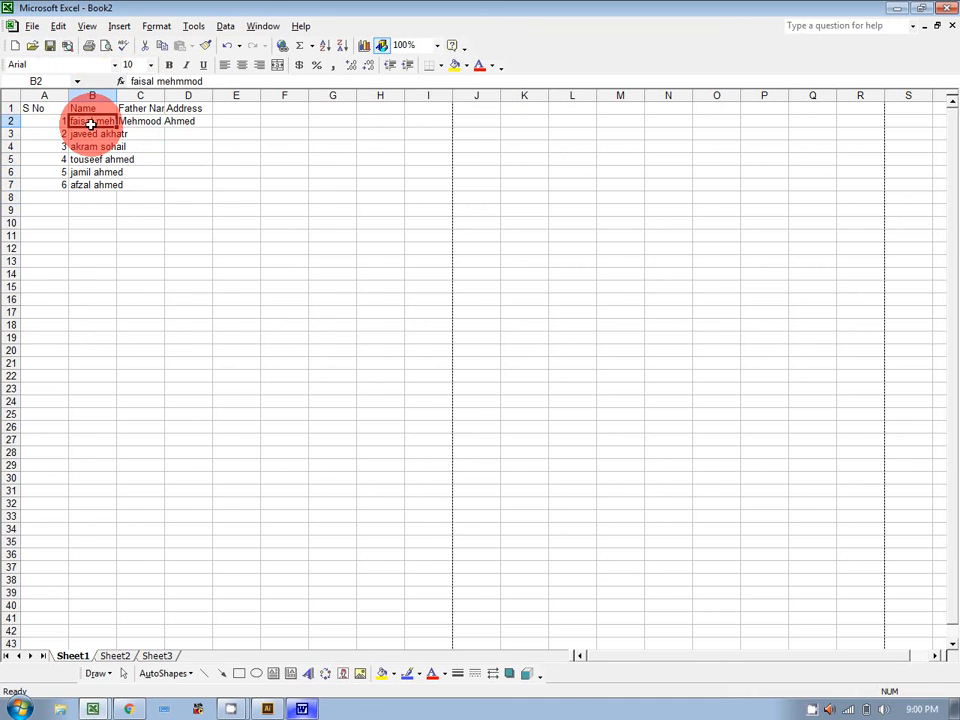
{"action": "left_click", "coordinate": [151, 28]}
{"action": "mouse_move", "coordinate": [197, 77]}
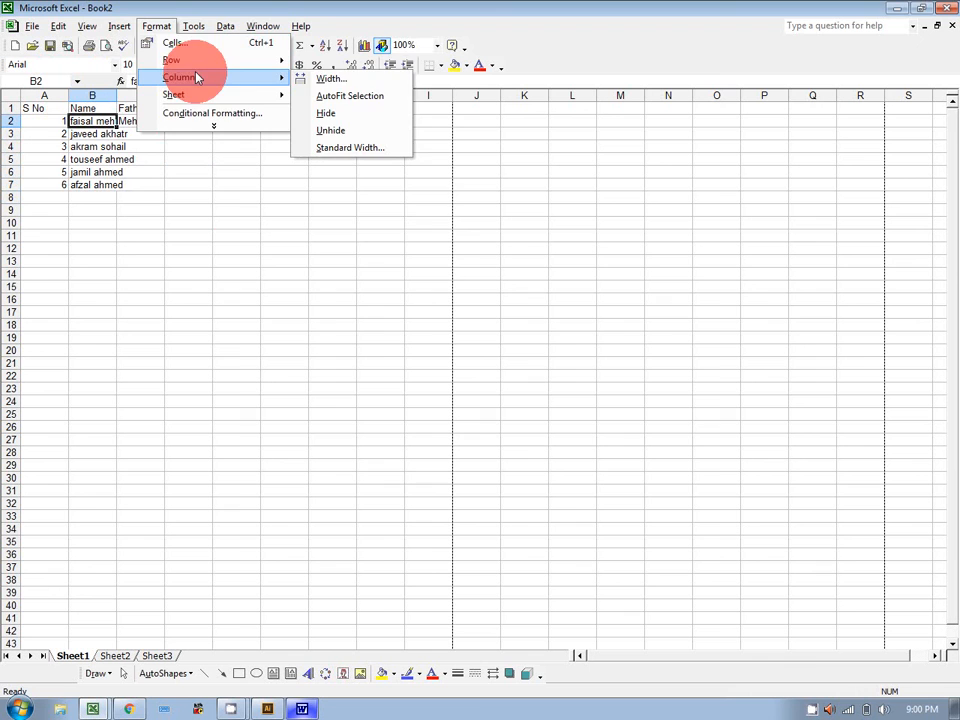
{"action": "left_click", "coordinate": [397, 80]}
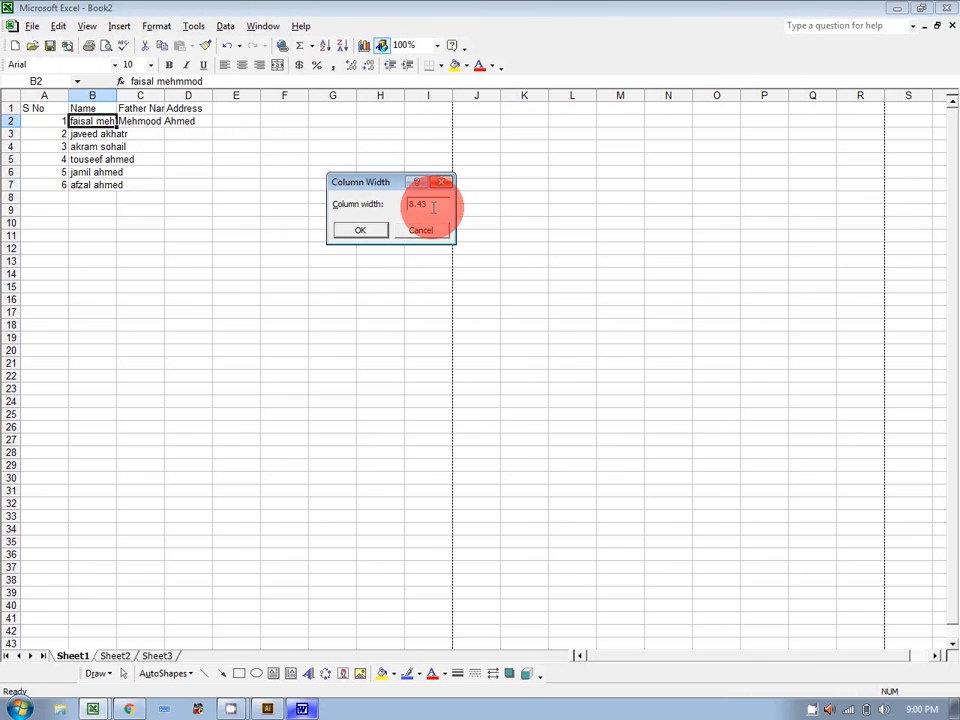
{"action": "type", "text": "15"}
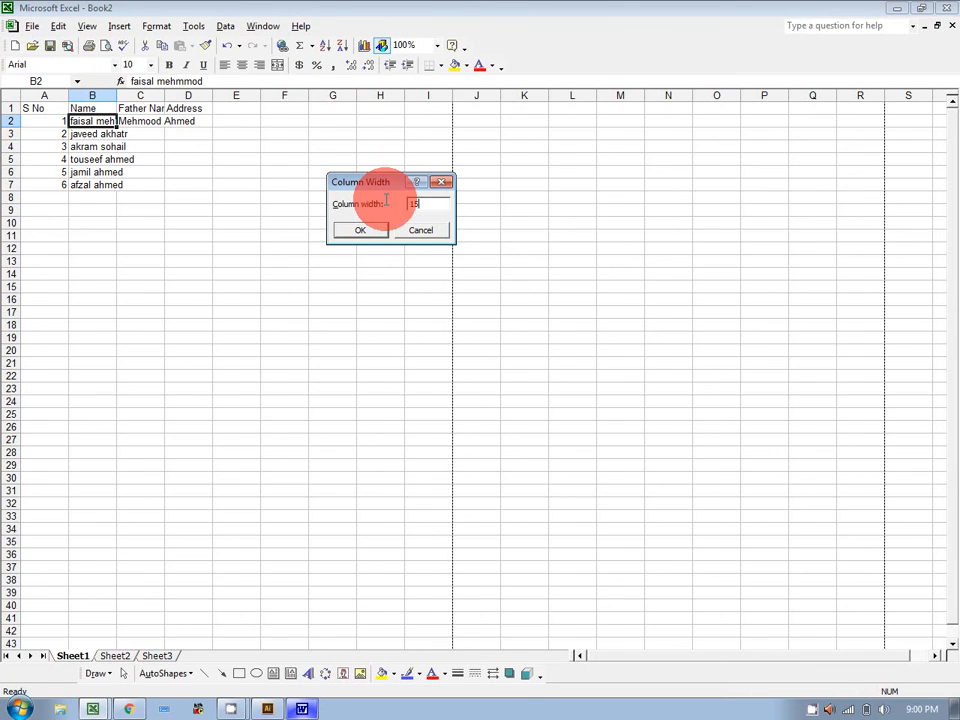
{"action": "key", "text": "Return"}
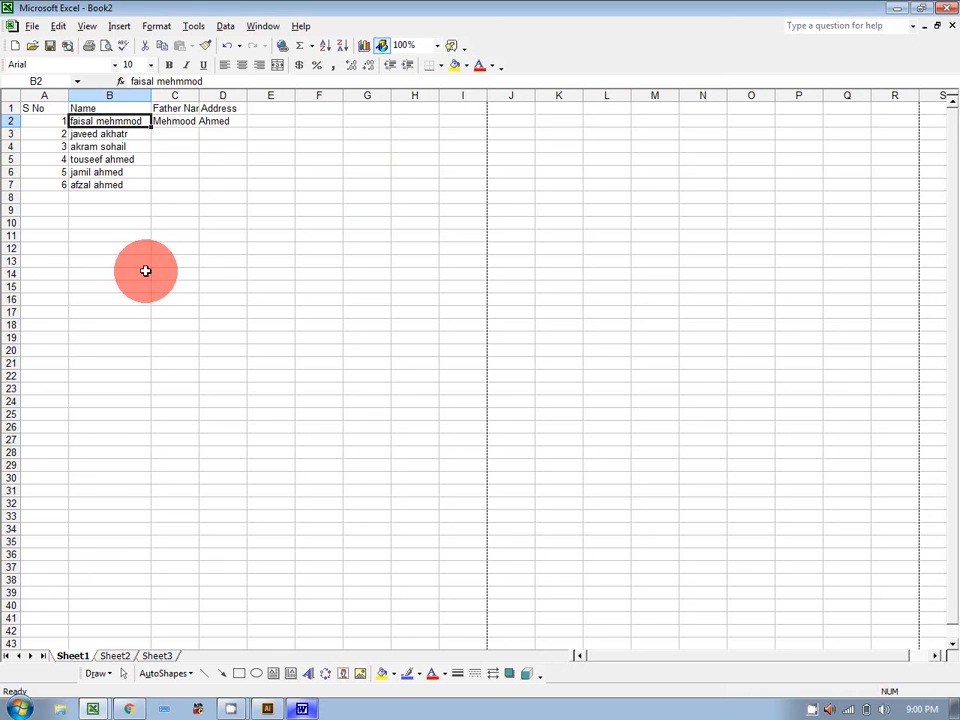
Set the width of the Father Name column, C, to 15
{"action": "left_click", "coordinate": [176, 120]}
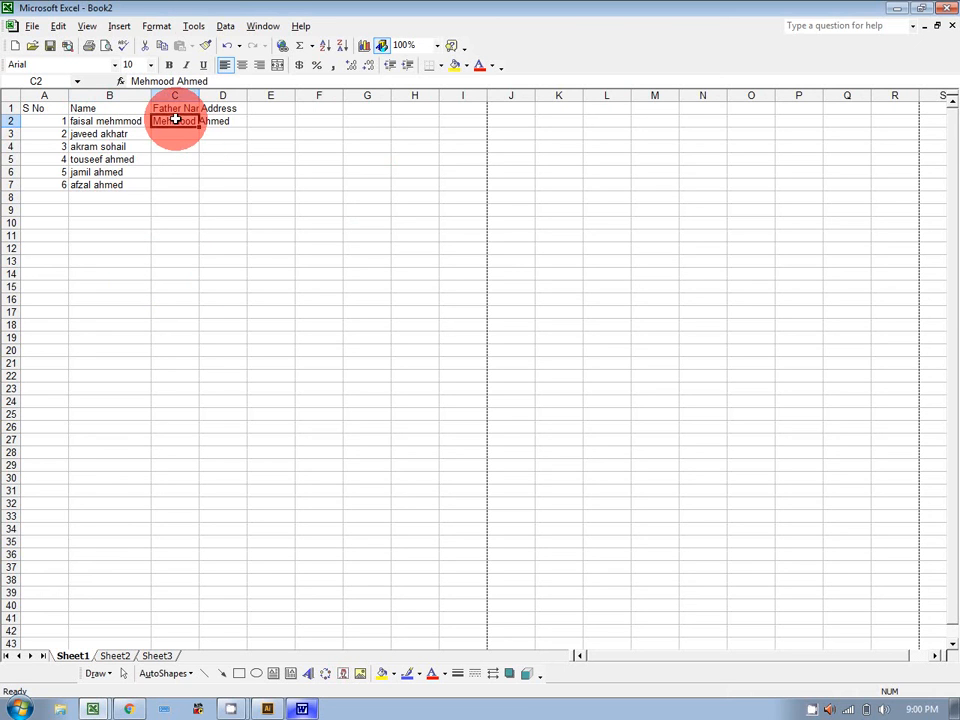
{"action": "left_click", "coordinate": [128, 26]}
{"action": "mouse_move", "coordinate": [157, 26]}
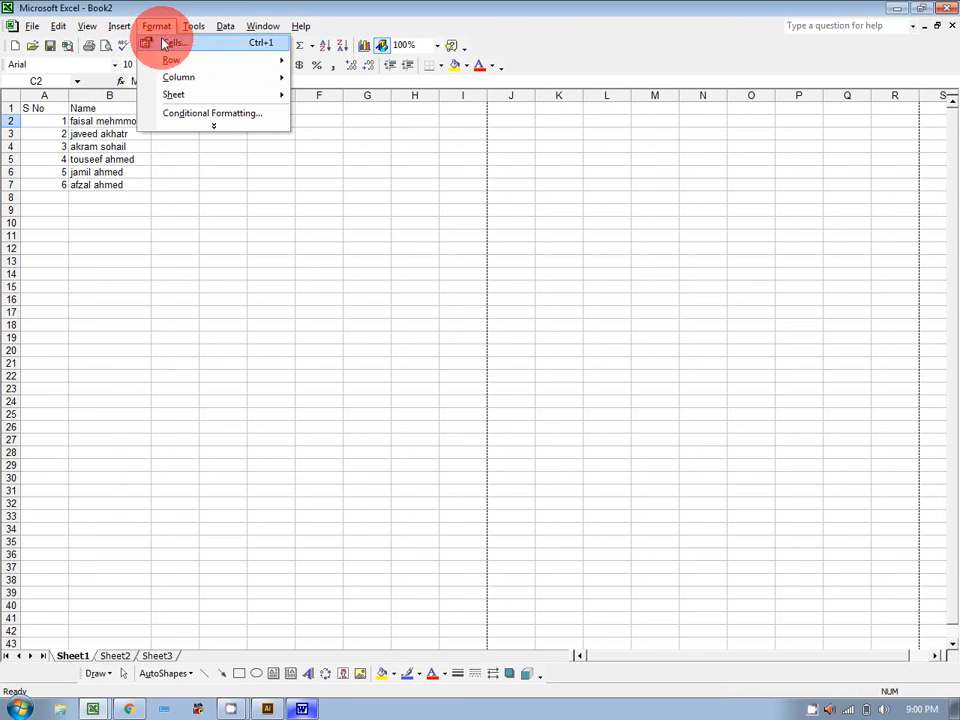
{"action": "mouse_move", "coordinate": [285, 77]}
{"action": "left_click", "coordinate": [321, 79]}
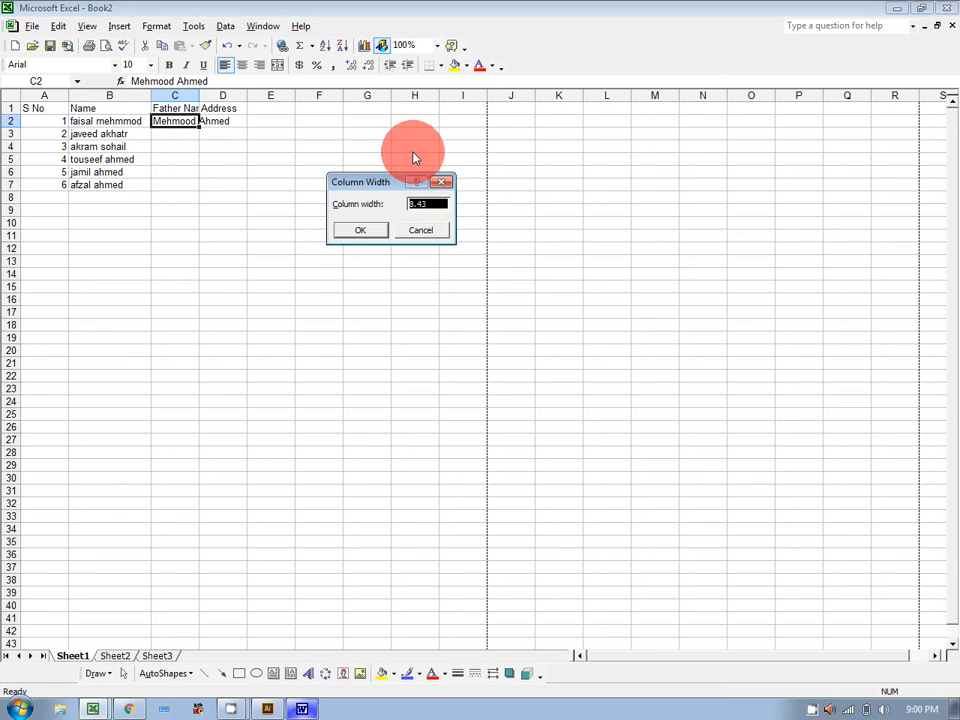
{"action": "type", "text": "15"}
{"action": "key", "text": "Return"}
Set the width of the Address column, D, to 30
{"action": "left_click", "coordinate": [249, 107]}
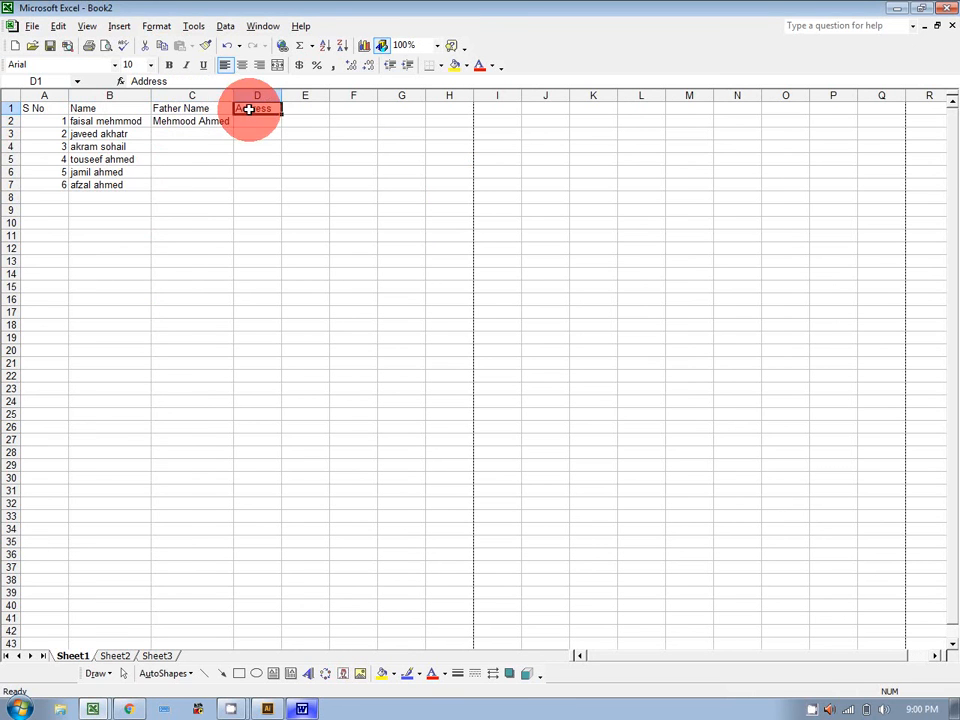
{"action": "left_click", "coordinate": [168, 32]}
{"action": "mouse_move", "coordinate": [184, 77]}
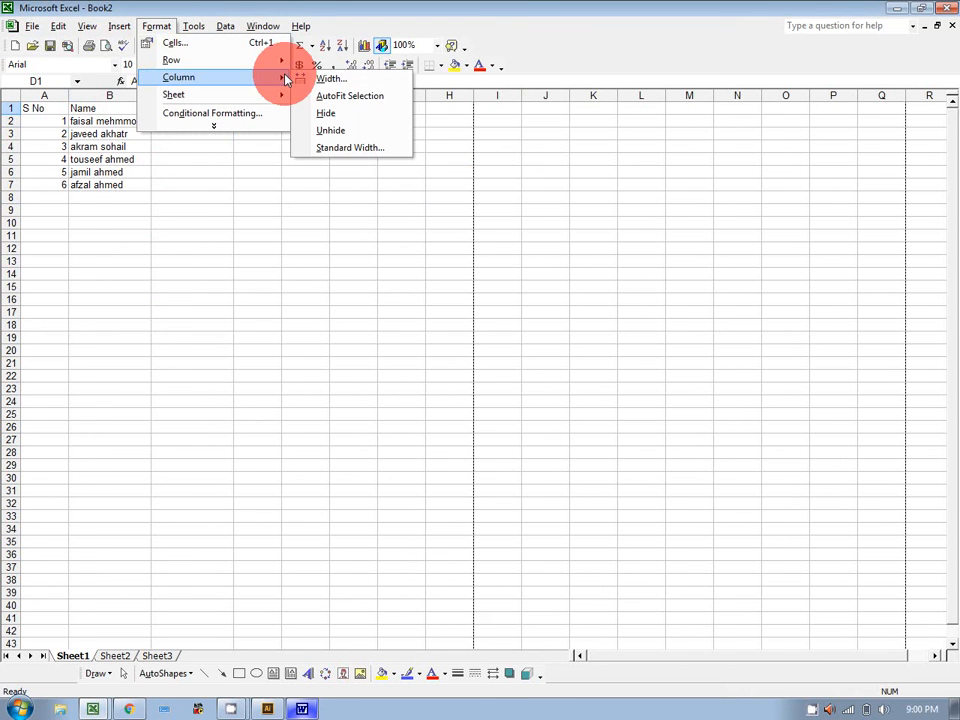
{"action": "left_click", "coordinate": [326, 78]}
{"action": "type", "text": "30"}
{"action": "key", "text": "Return"}
{"action": "left_click", "coordinate": [423, 207]}
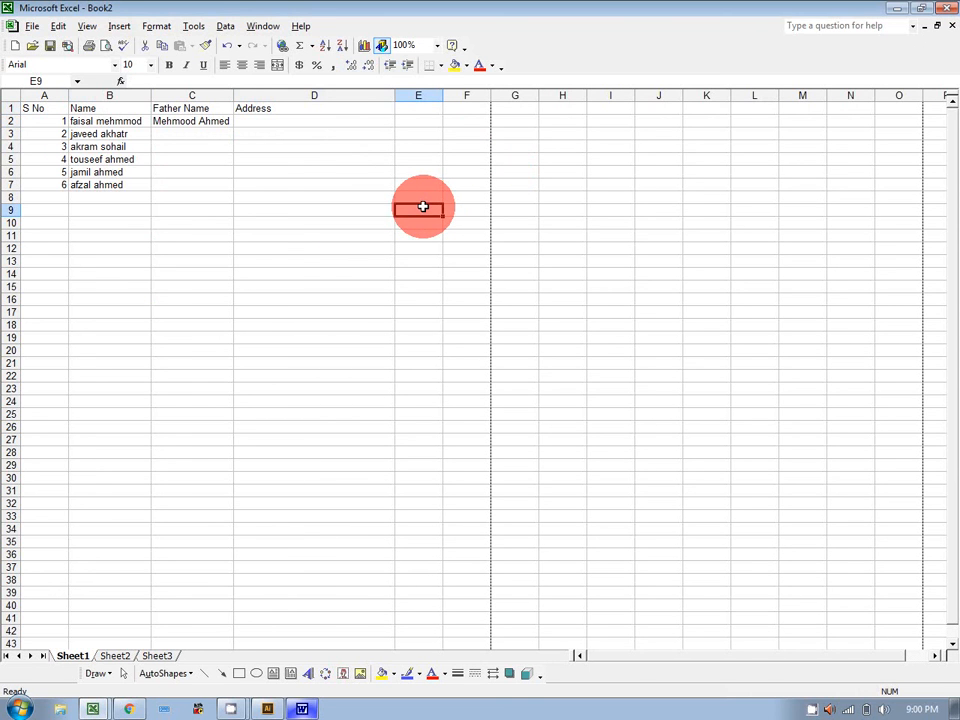
Undo the width changes of columns B, C and D and the father's name entry in C2
{"action": "key", "text": "ctrl+z"}
{"action": "key", "text": "ctrl+z"}
{"action": "key", "text": "ctrl+z"}
{"action": "key", "text": "ctrl+z"}
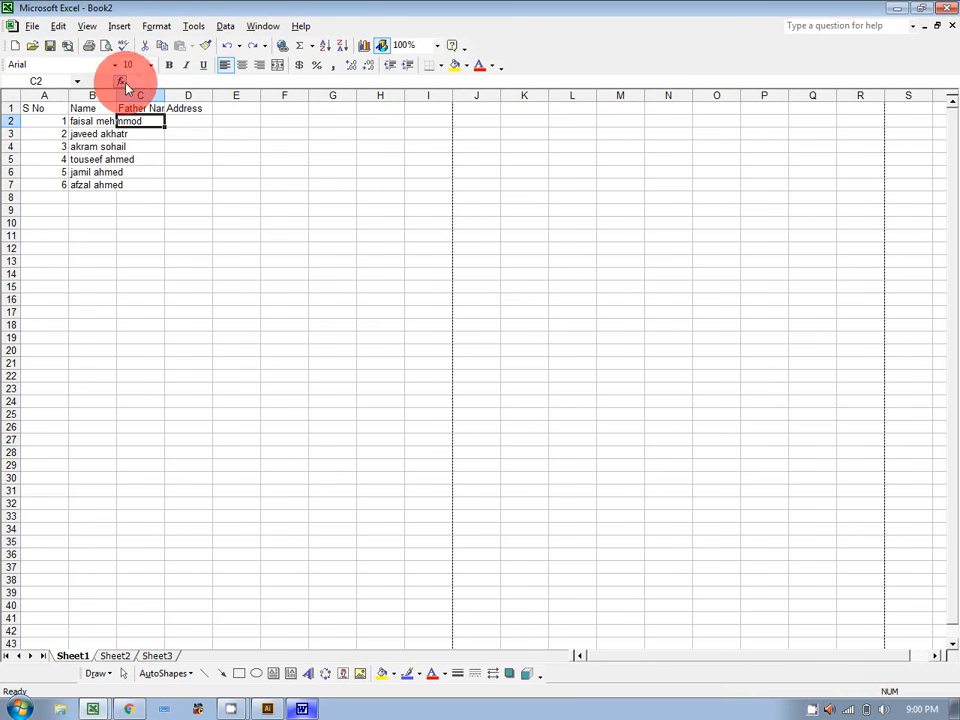
Auto-fit the Name column, B, to its longest entry and undo that width change
{"action": "left_click", "coordinate": [142, 95]}
{"action": "left_click", "coordinate": [105, 95]}
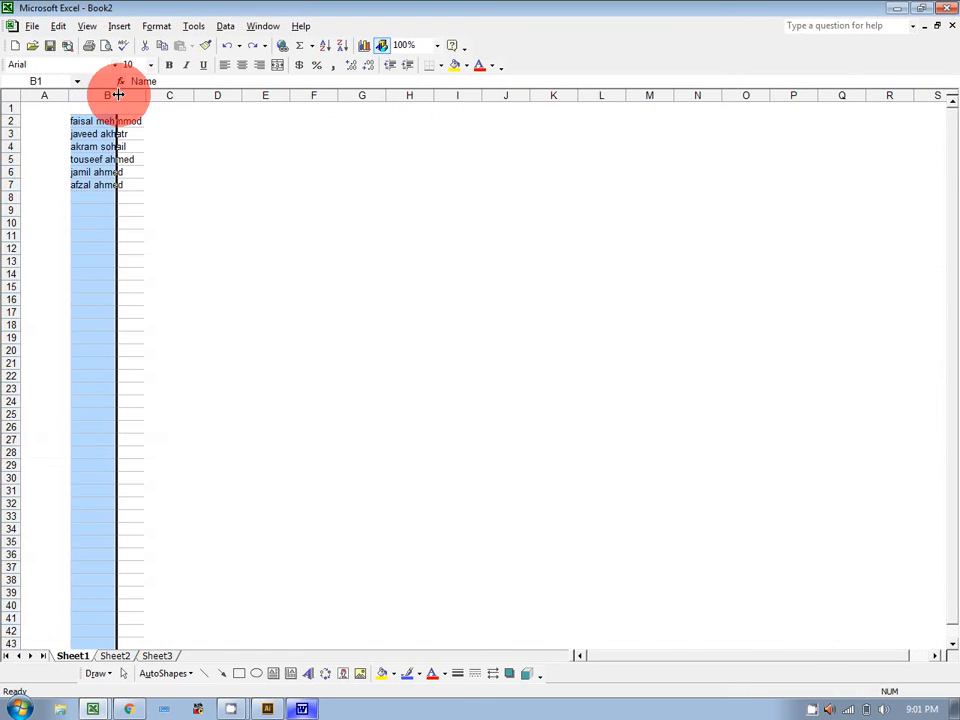
{"action": "double_click", "coordinate": [117, 94]}
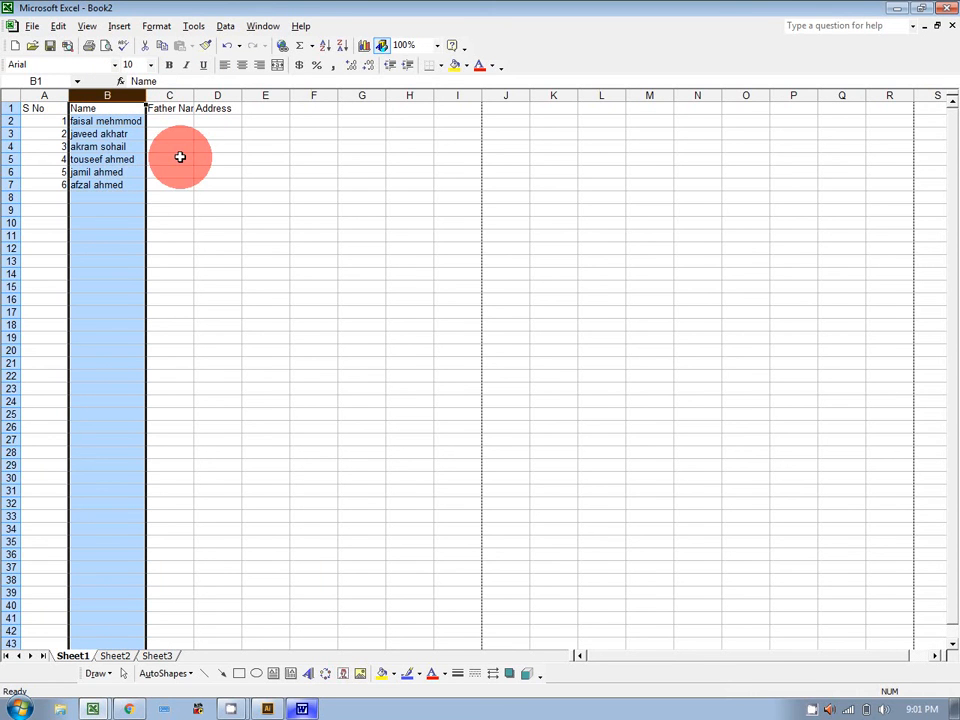
{"action": "key", "text": "ctrl+z"}
Widen the Name, Father Name and Address columns by hand and enter the heading Signature in E1
{"action": "left_click_drag", "start_coordinate": [115, 95], "coordinate": [252, 95]}
{"action": "left_click_drag", "start_coordinate": [244, 95], "coordinate": [396, 105]}
{"action": "left_click", "coordinate": [417, 106]}
{"action": "type", "text": "S"}
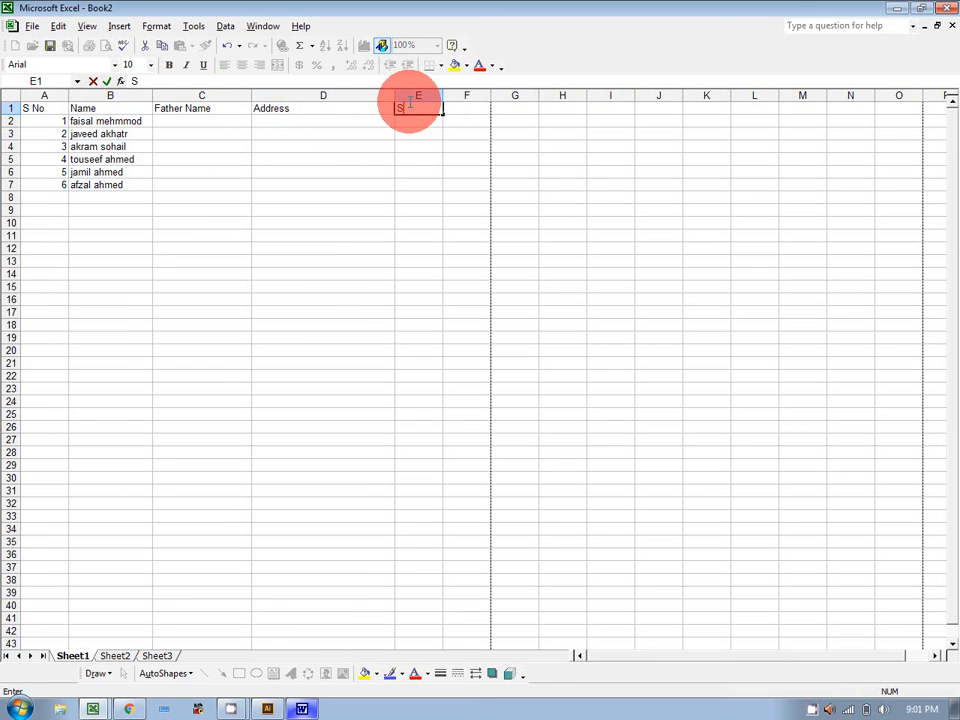
{"action": "type", "text": "ignature"}
{"action": "left_click", "coordinate": [391, 218]}
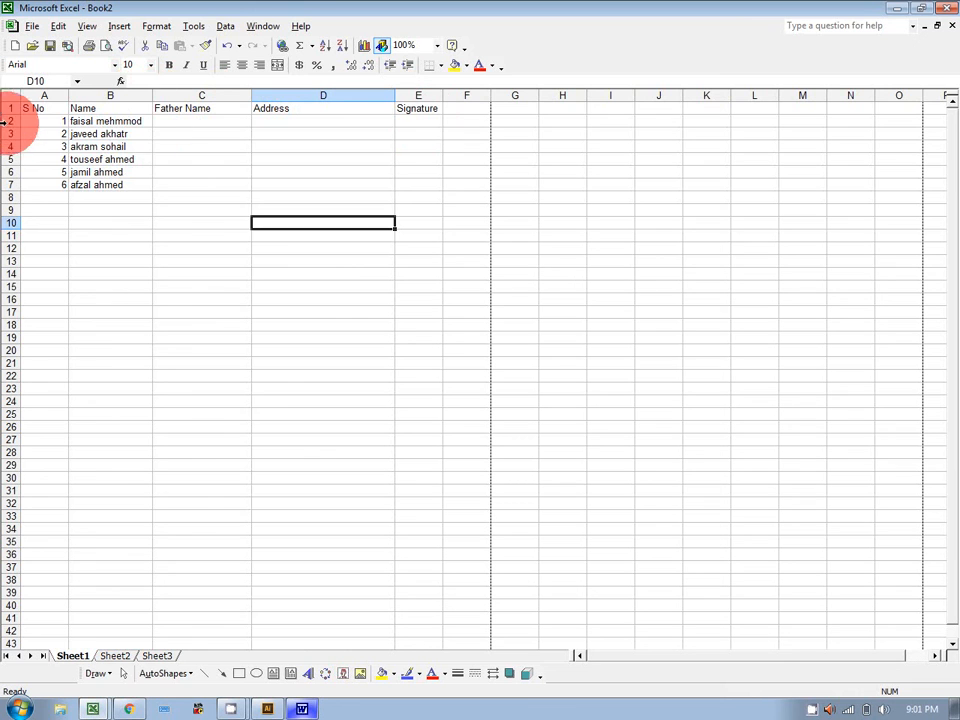
Set the height of record rows 2 to 7 to 25
{"action": "left_click_drag", "start_coordinate": [10, 121], "coordinate": [7, 184]}
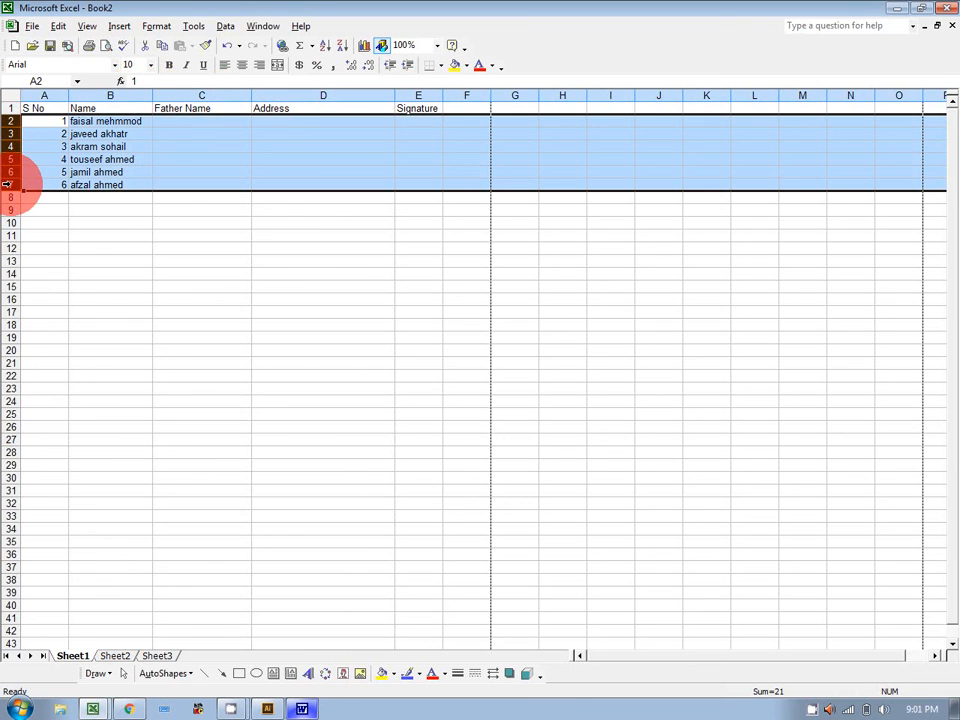
{"action": "left_click", "coordinate": [156, 26]}
{"action": "left_click", "coordinate": [171, 60]}
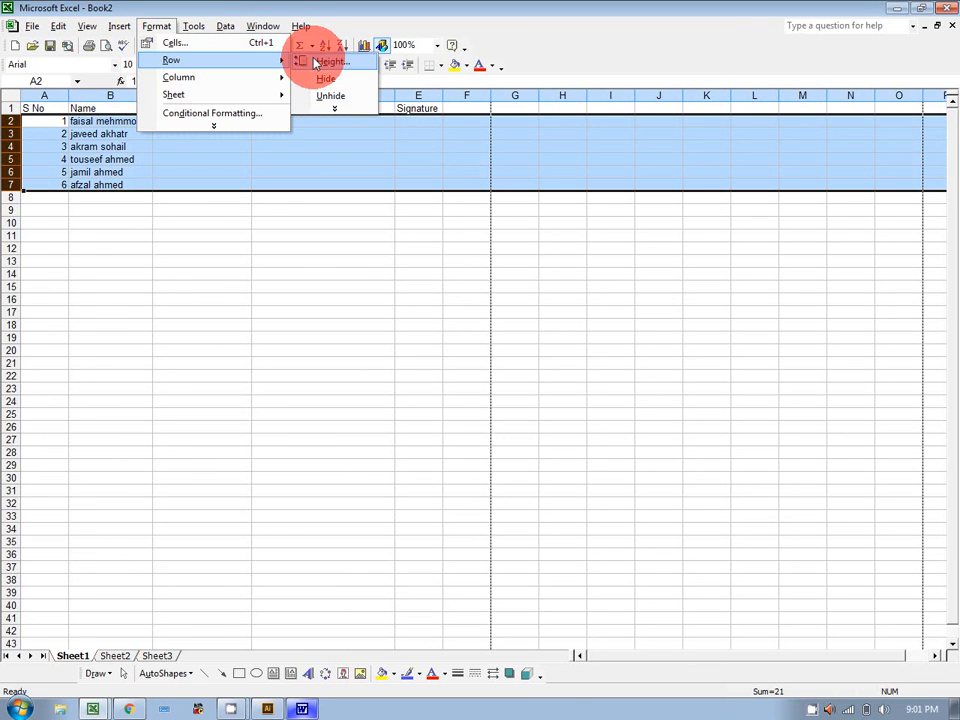
{"action": "left_click", "coordinate": [316, 63]}
{"action": "type", "text": "25"}
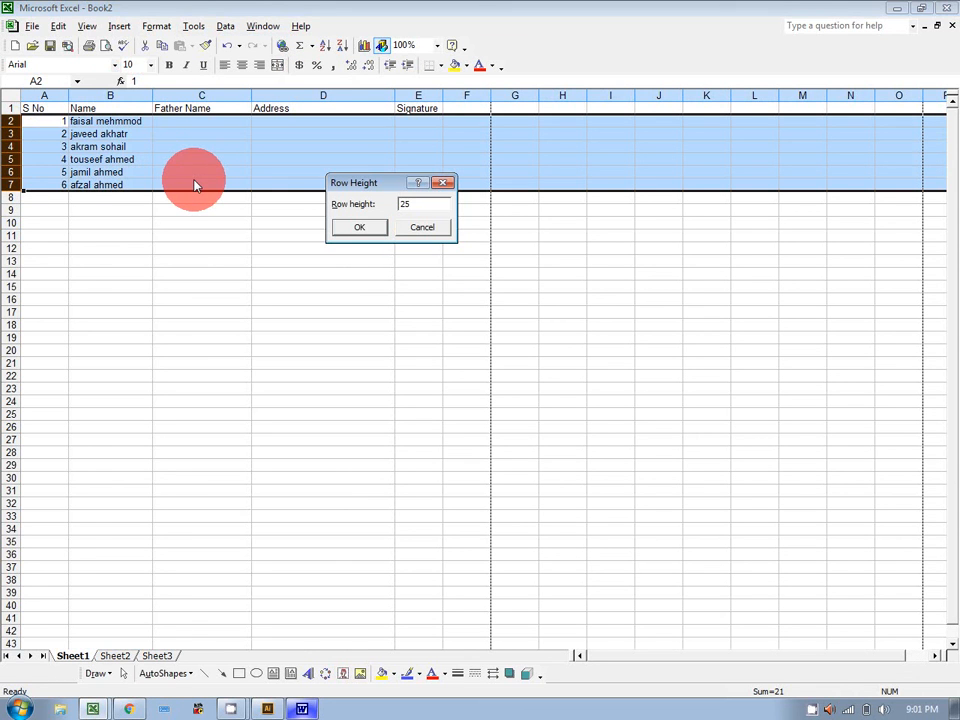
{"action": "key", "text": "Return"}
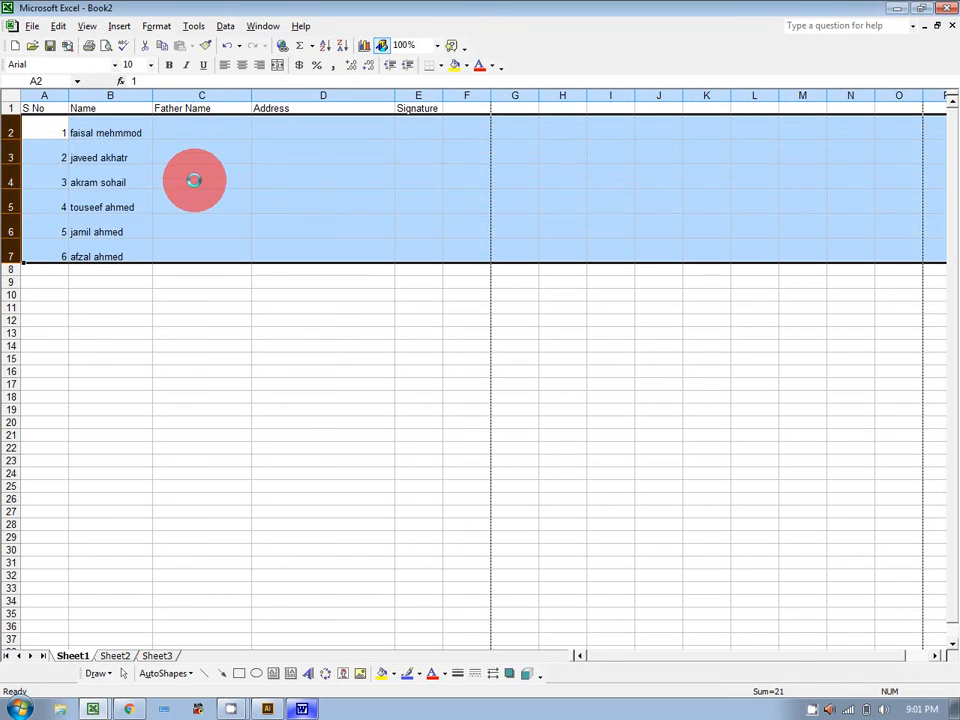
{"action": "left_click", "coordinate": [420, 294]}
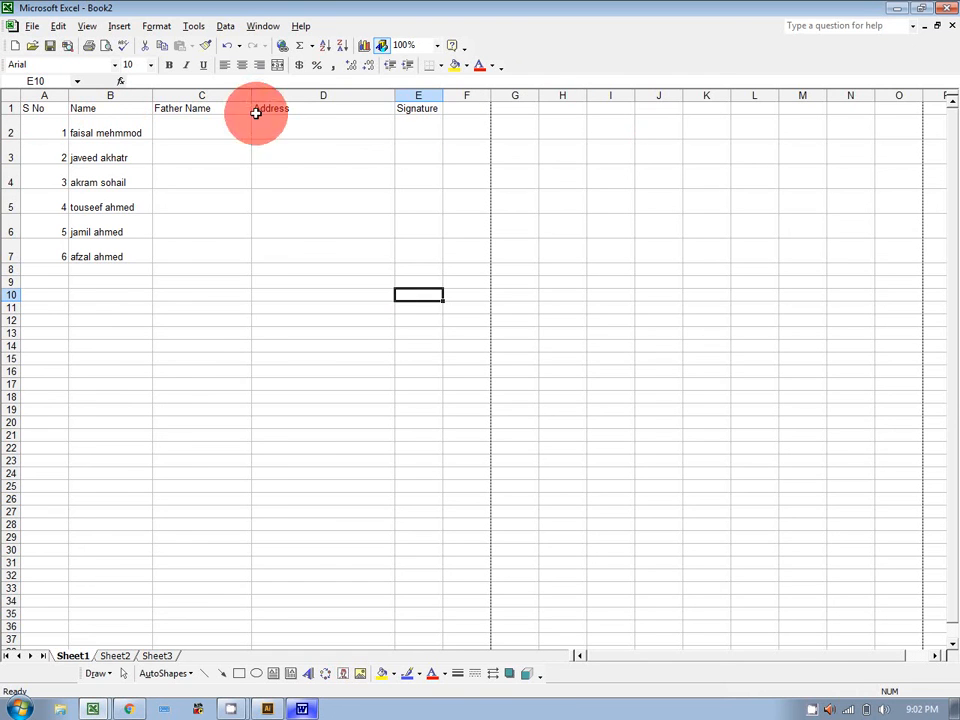
Enter the headings email, Gander and Conatct in F1, G1 and H1
{"action": "left_click", "coordinate": [477, 107]}
{"action": "type", "text": "email"}
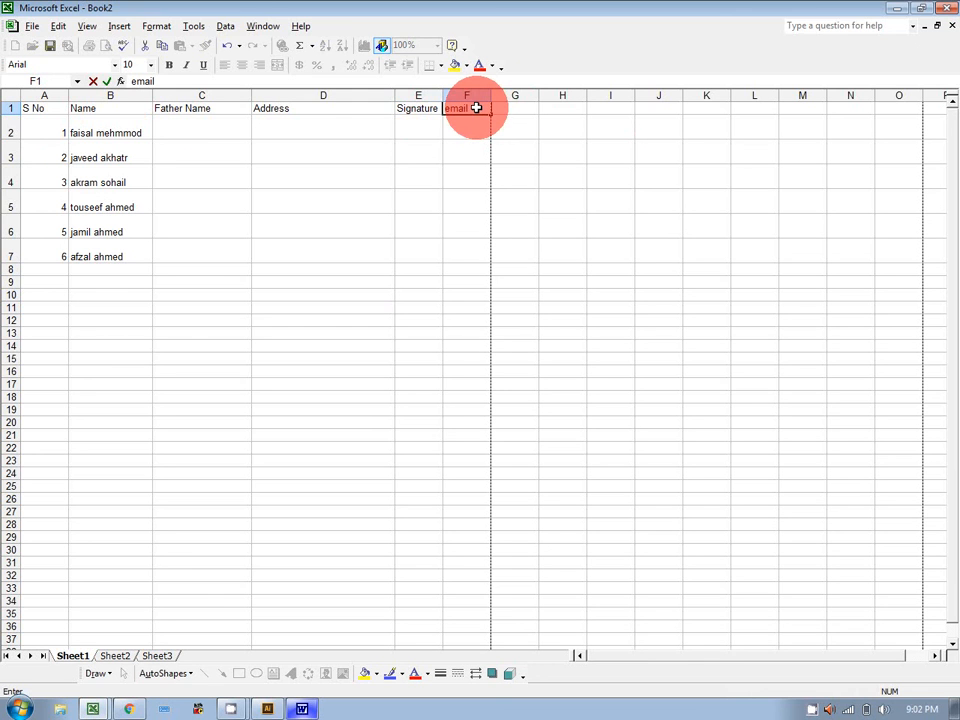
{"action": "left_click", "coordinate": [528, 110]}
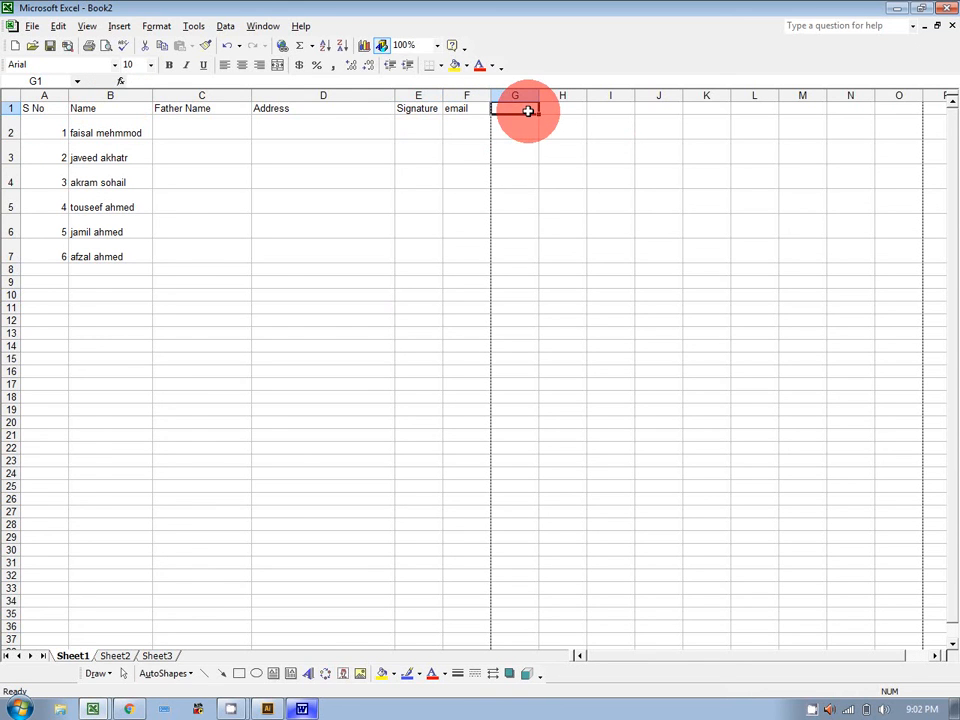
{"action": "type", "text": "Gander"}
{"action": "left_click", "coordinate": [569, 109]}
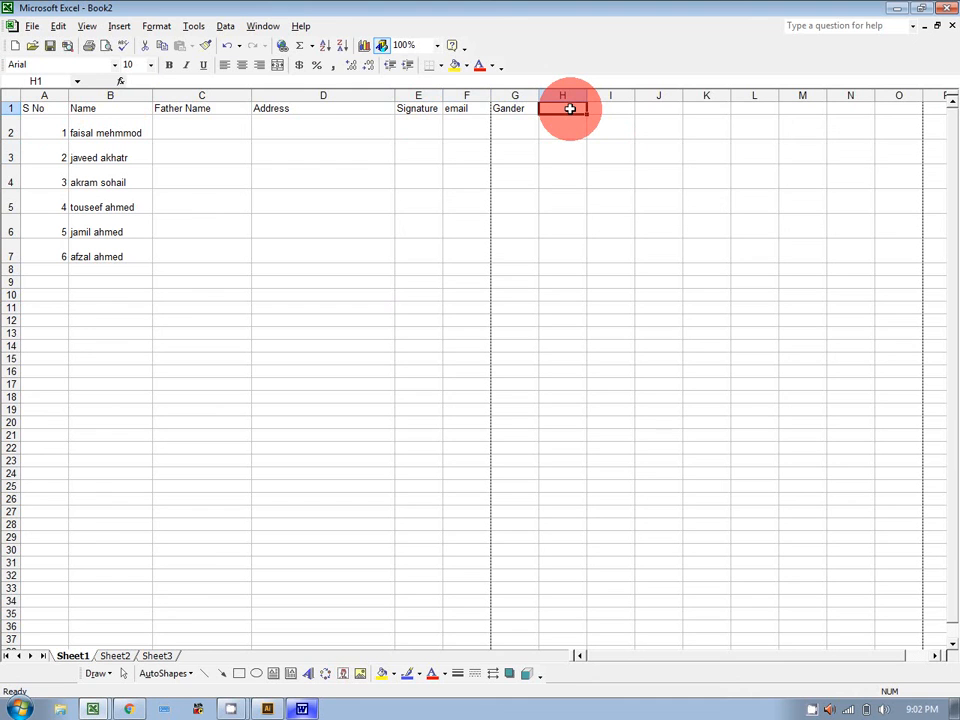
{"action": "type", "text": "Conact"}
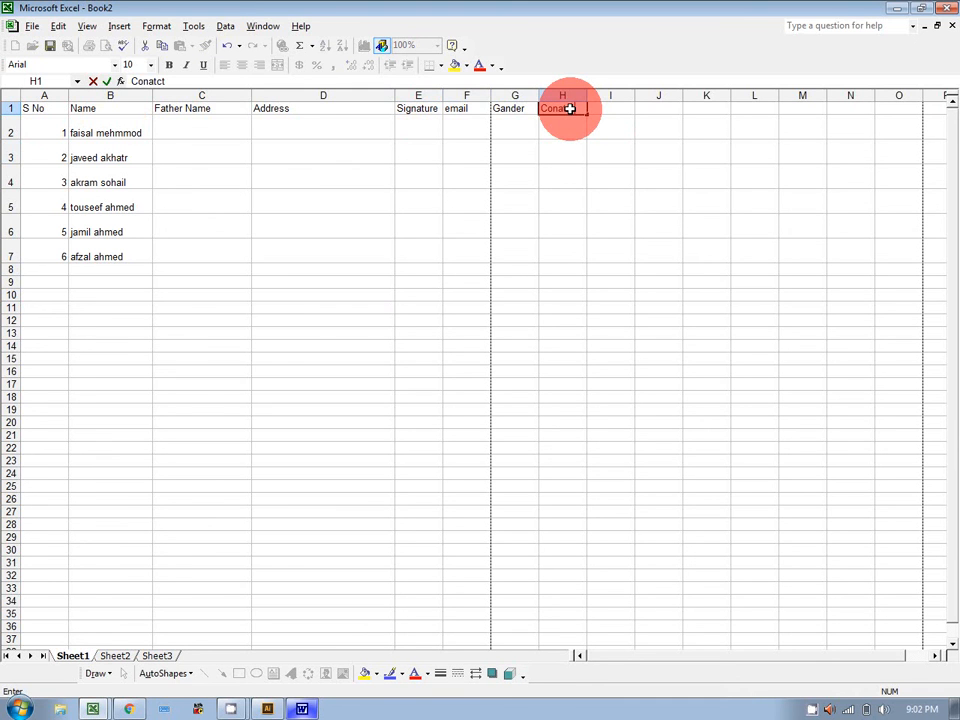
{"action": "left_click", "coordinate": [610, 150]}
Widen the email, Gander and Conatct columns, F to H, by hand
{"action": "left_click_drag", "start_coordinate": [492, 95], "coordinate": [575, 95]}
{"action": "left_click_drag", "start_coordinate": [599, 95], "coordinate": [688, 125]}
{"action": "left_click", "coordinate": [660, 149]}
{"action": "left_click", "coordinate": [693, 127]}
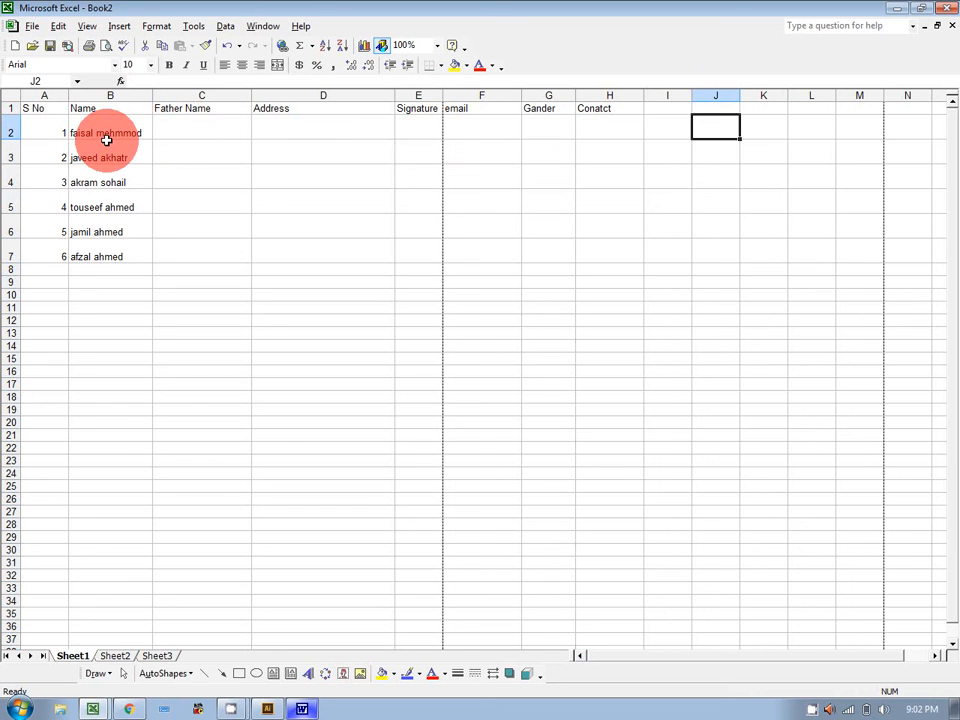
Change the sheet's page orientation to landscape
{"action": "left_click", "coordinate": [32, 26]}
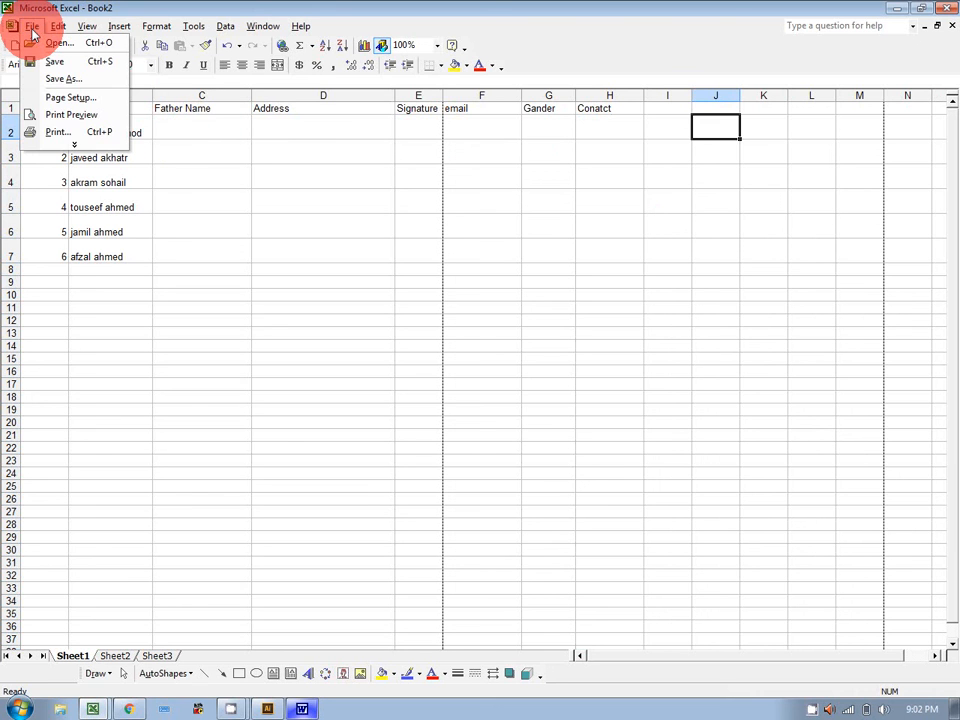
{"action": "left_click", "coordinate": [68, 97]}
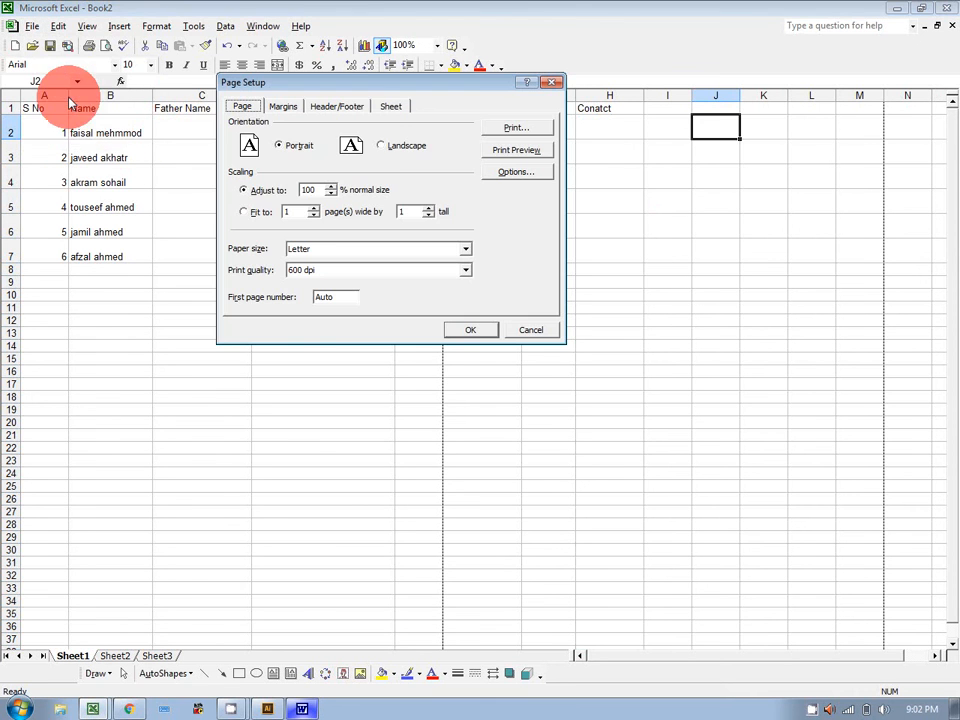
{"action": "left_click", "coordinate": [381, 146]}
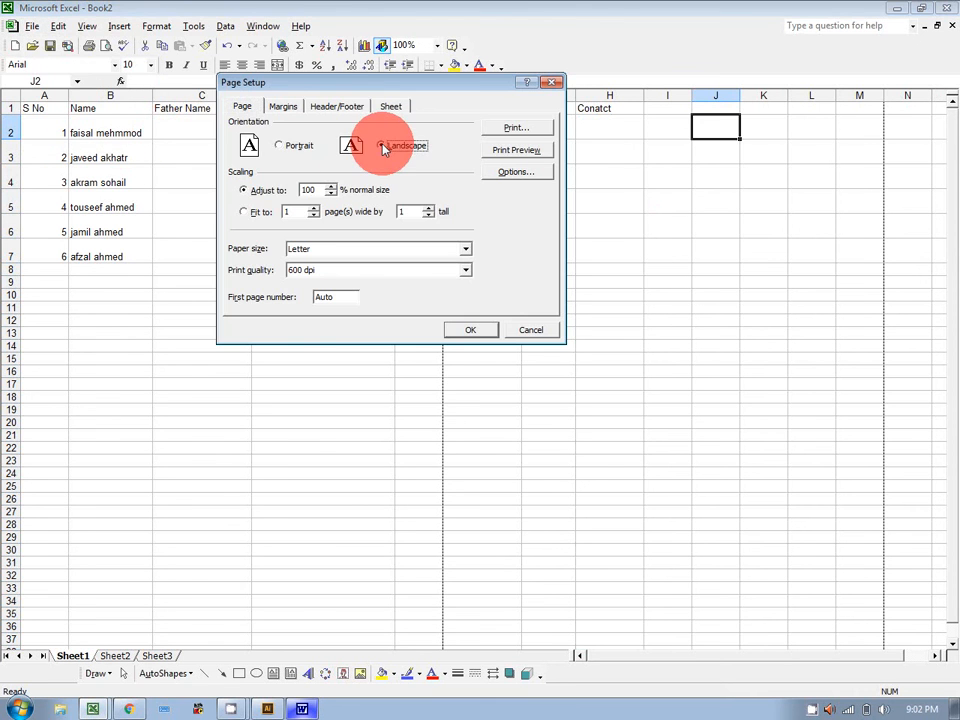
{"action": "left_click", "coordinate": [467, 331]}
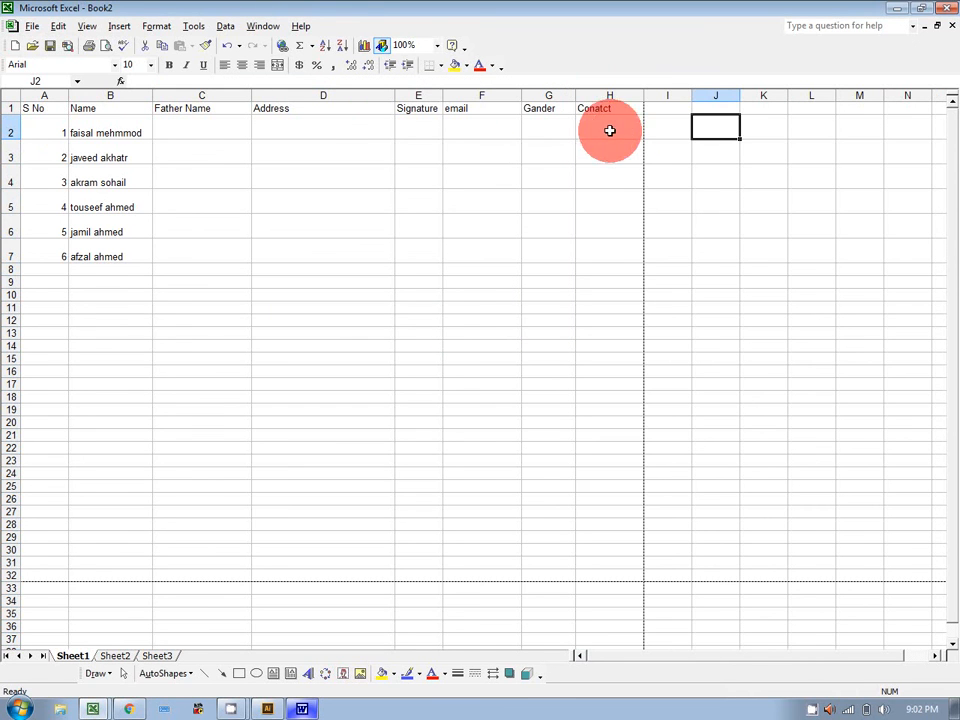
Enter the heading Education in I1
{"action": "left_click", "coordinate": [668, 108]}
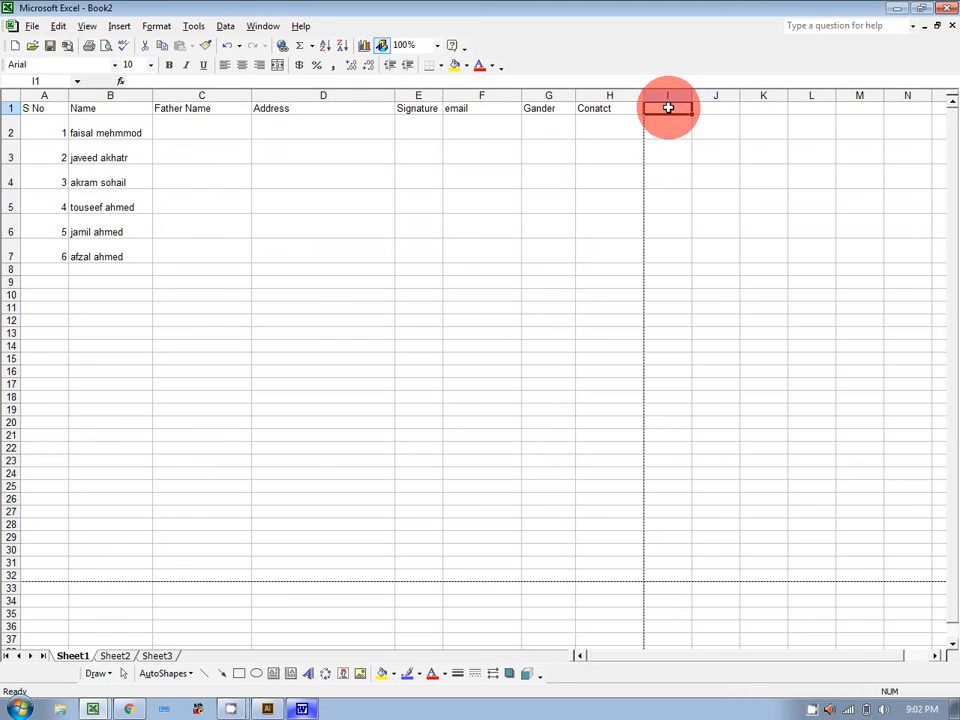
{"action": "type", "text": "Edu"}
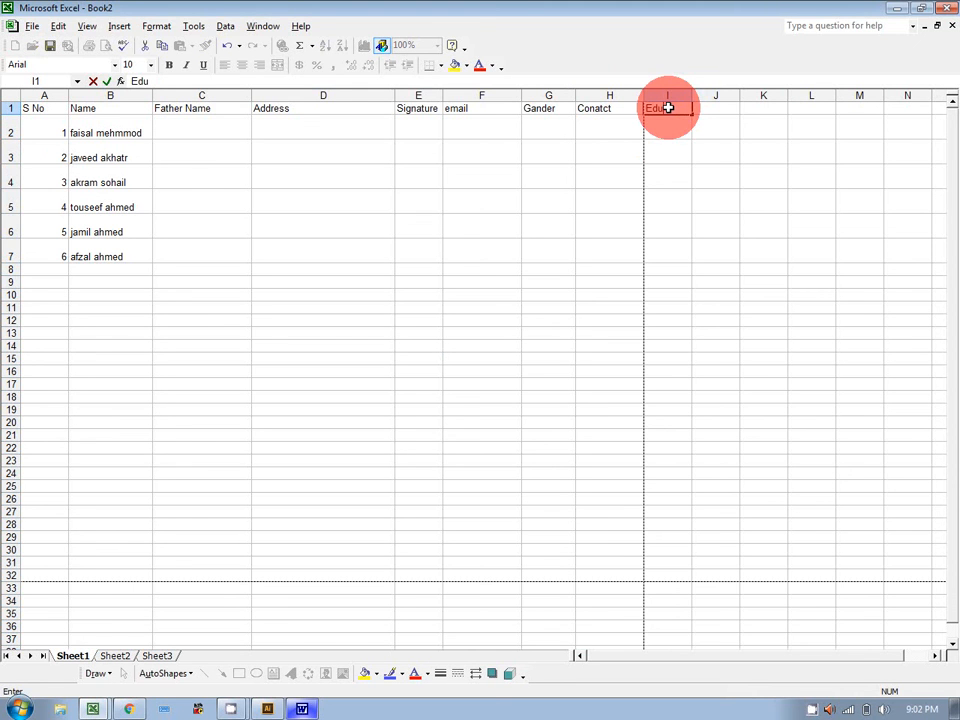
{"action": "type", "text": "cation"}
{"action": "key", "text": "Return"}
Set the sheet's left and right page margins to 0.25
{"action": "left_click", "coordinate": [28, 26]}
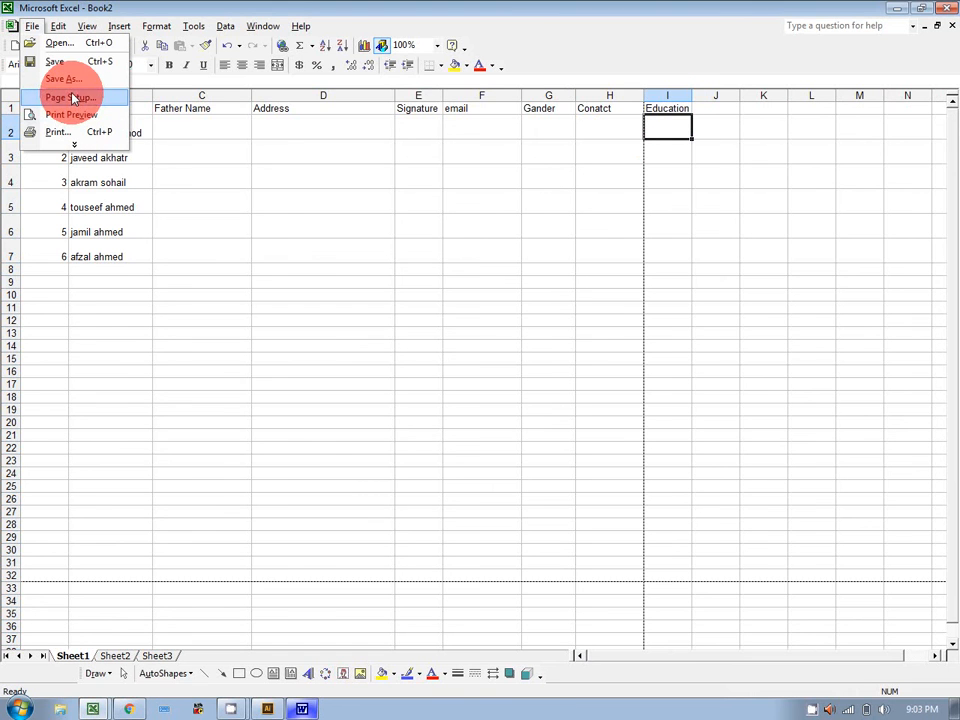
{"action": "key", "text": "u"}
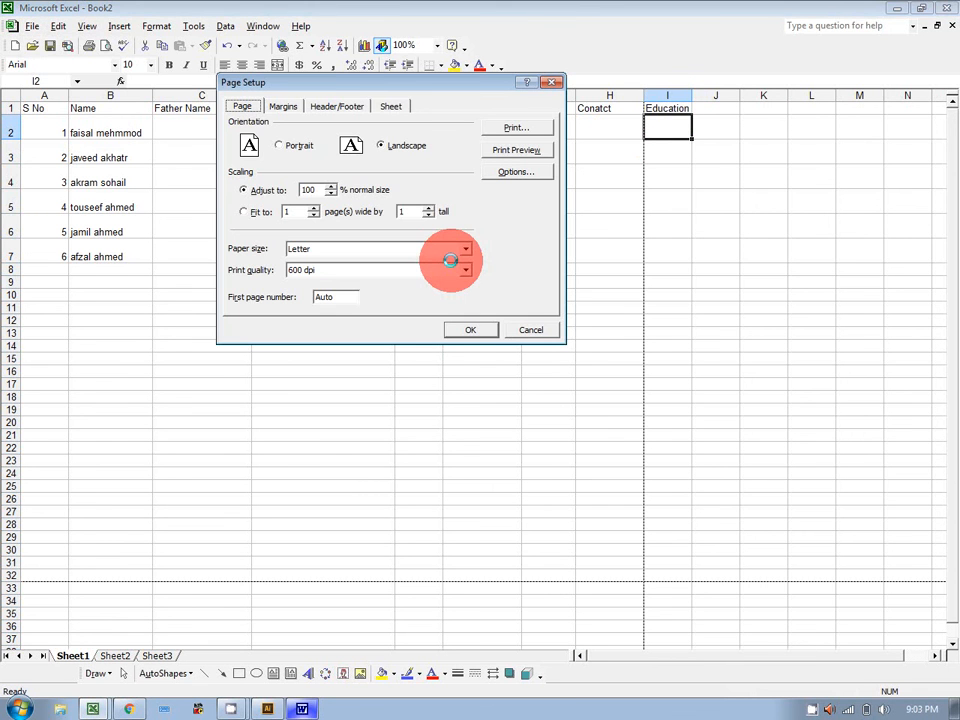
{"action": "left_click", "coordinate": [285, 107]}
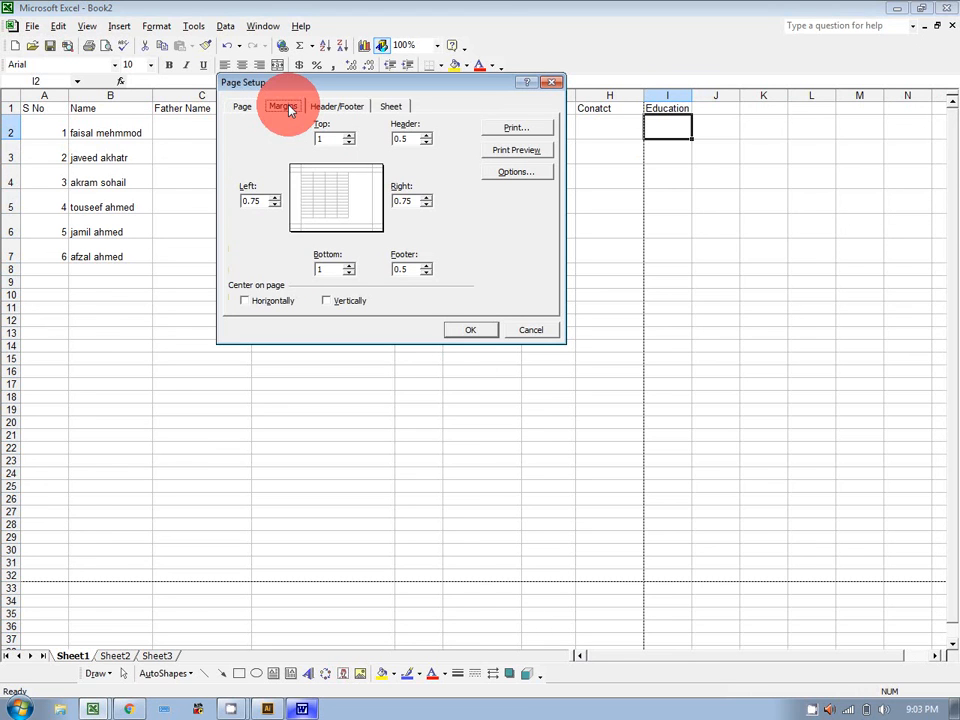
{"action": "left_click_drag", "start_coordinate": [255, 203], "coordinate": [263, 201]}
{"action": "type", "text": "25"}
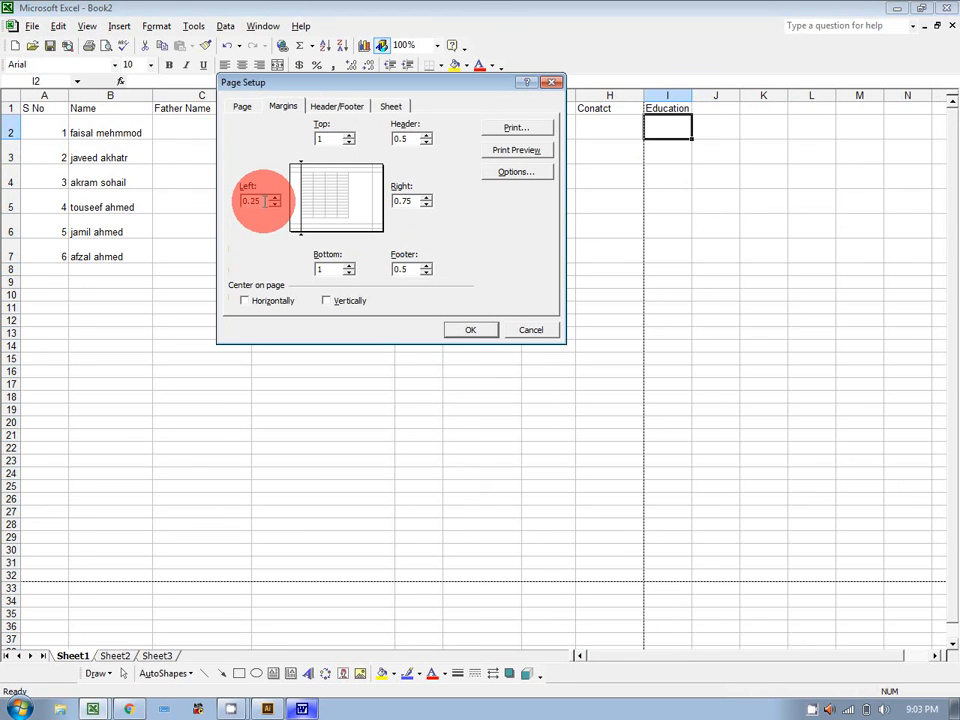
{"action": "left_click_drag", "start_coordinate": [398, 201], "coordinate": [409, 201]}
{"action": "type", "text": "2525"}
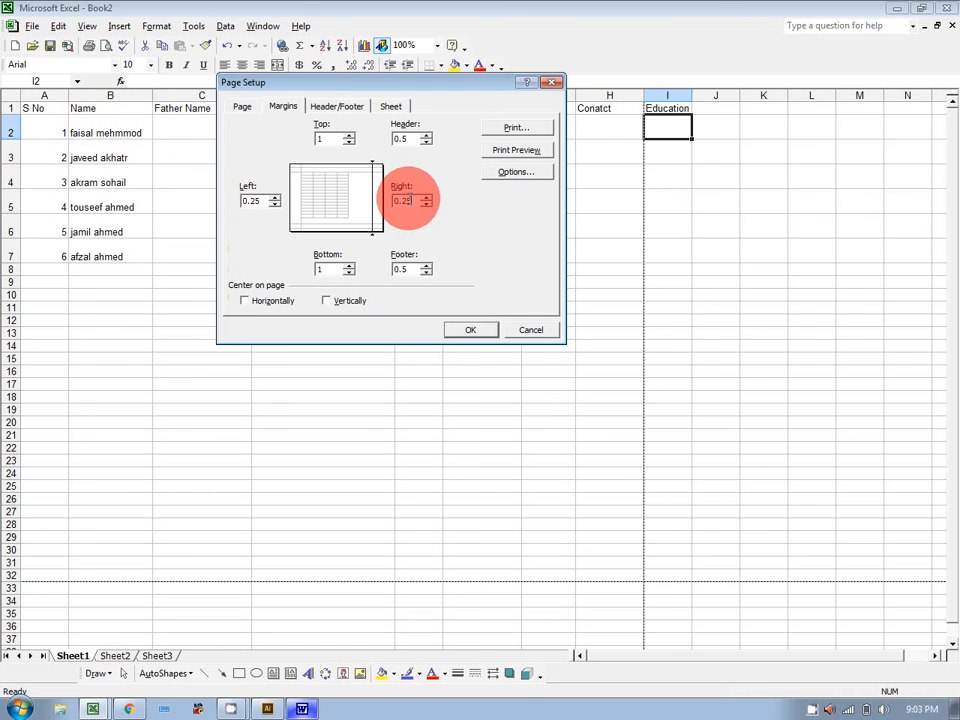
{"action": "left_click", "coordinate": [471, 331]}
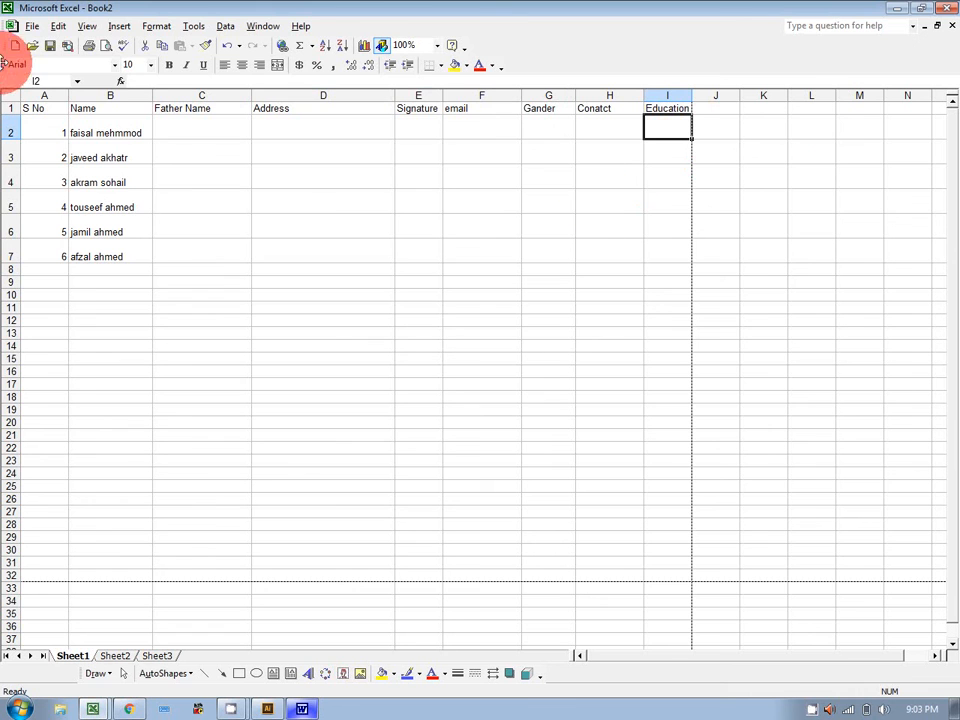
Set the sheet's paper size to 8.5x13 (Custom) in the page setup
{"action": "left_click", "coordinate": [30, 26]}
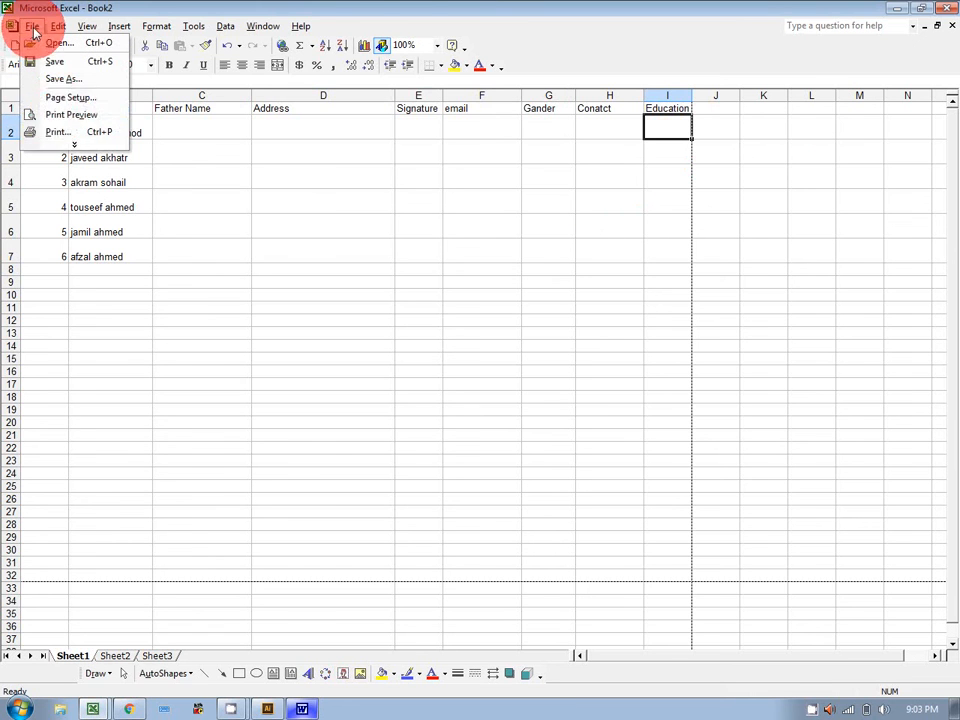
{"action": "left_click", "coordinate": [72, 98]}
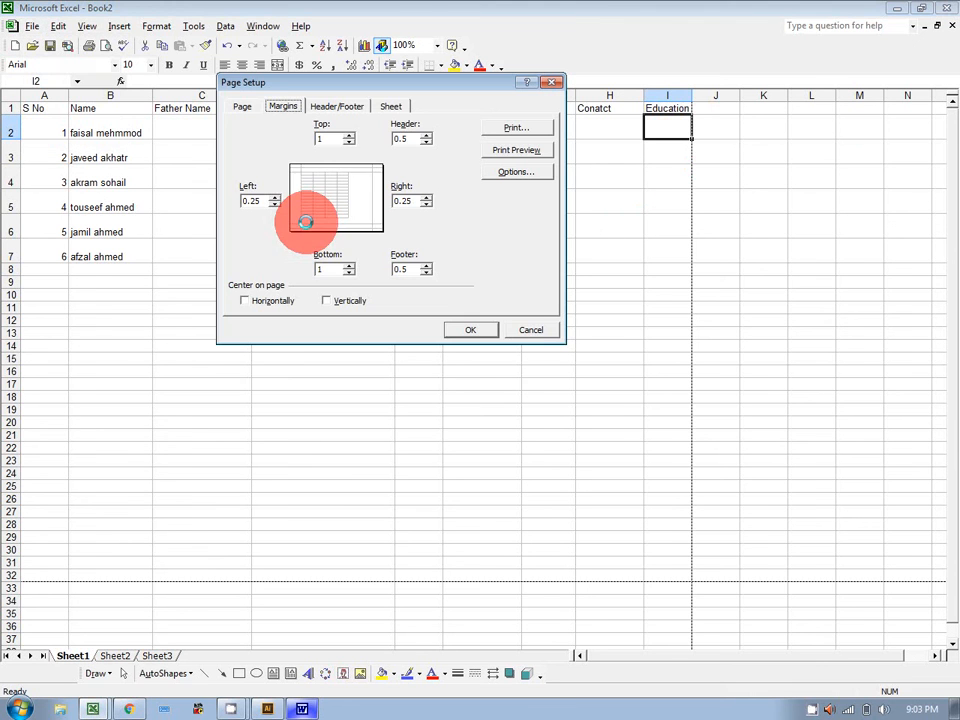
{"action": "left_click", "coordinate": [247, 108]}
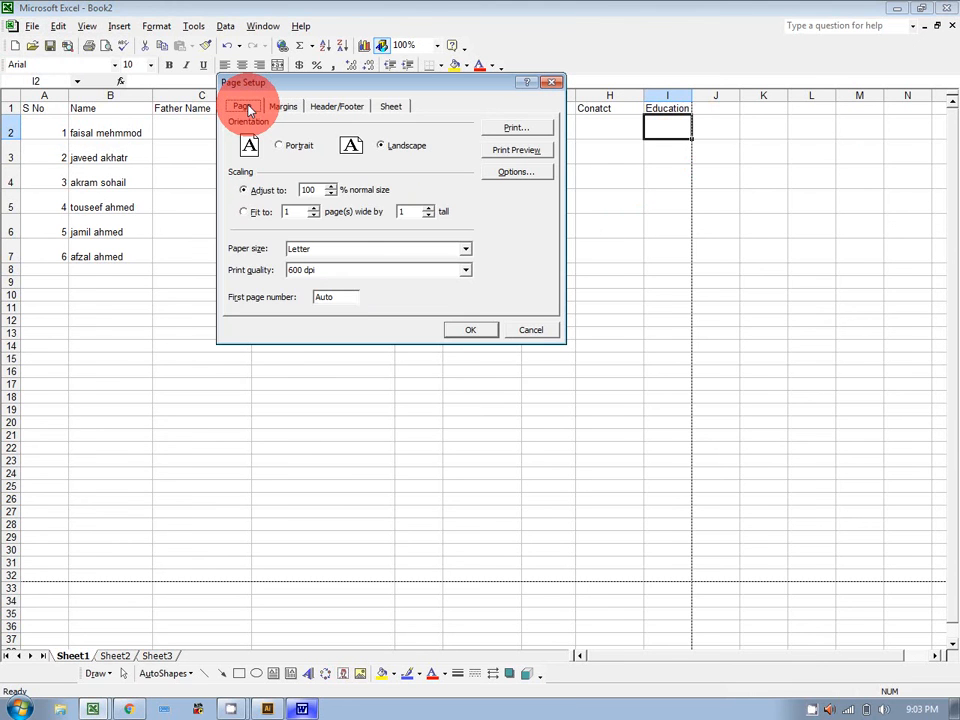
{"action": "left_click", "coordinate": [367, 254]}
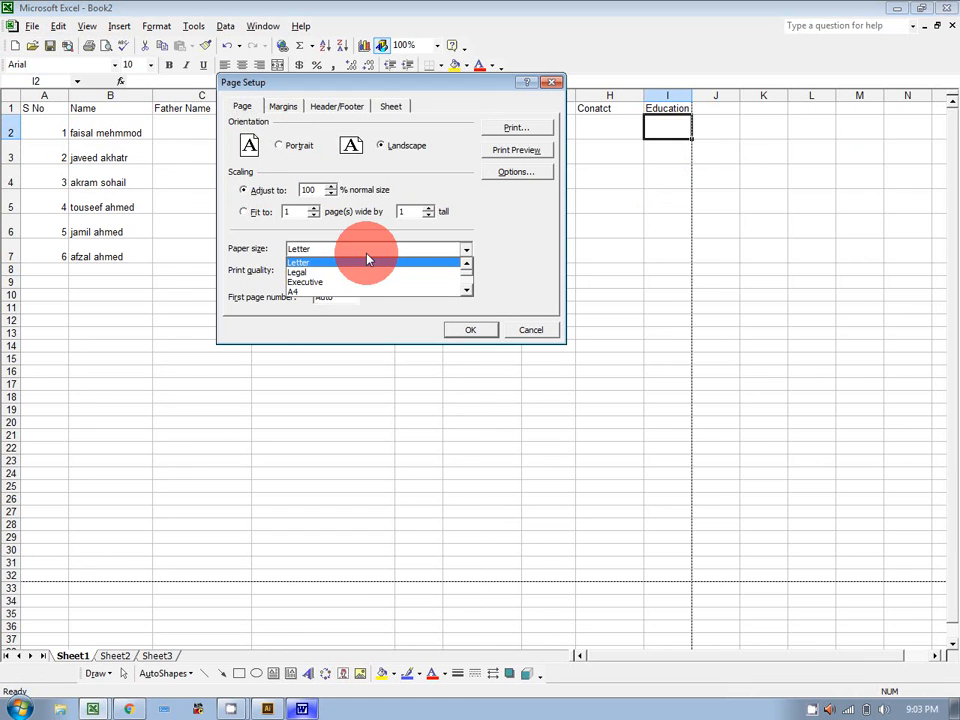
{"action": "left_click", "coordinate": [467, 290]}
{"action": "left_click_drag", "start_coordinate": [467, 292], "coordinate": [467, 292]}
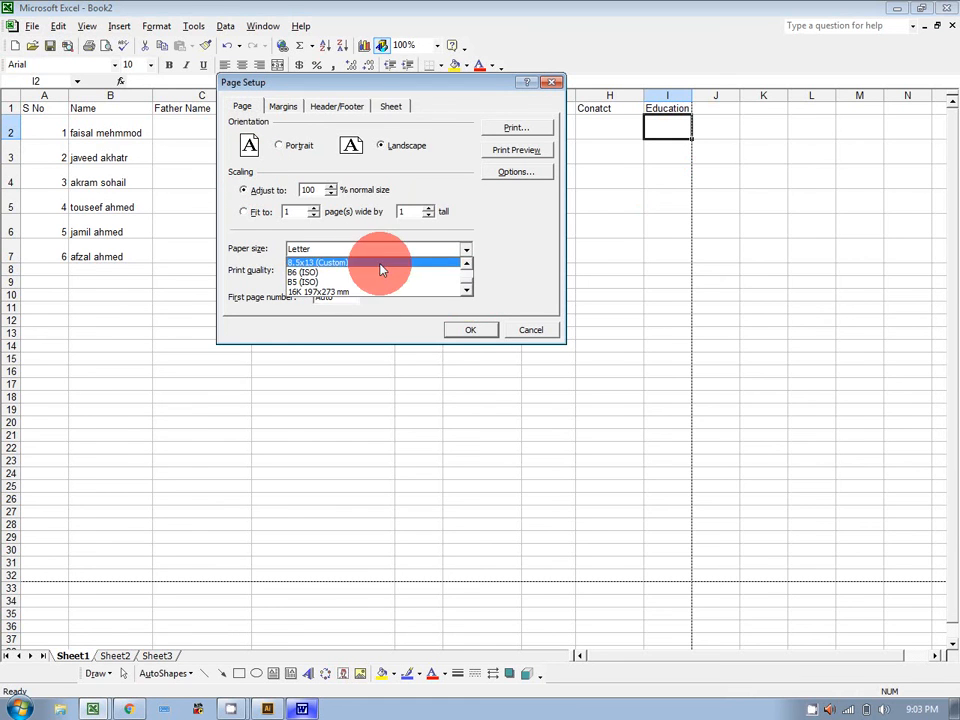
{"action": "left_click", "coordinate": [380, 266]}
{"action": "left_click", "coordinate": [468, 329]}
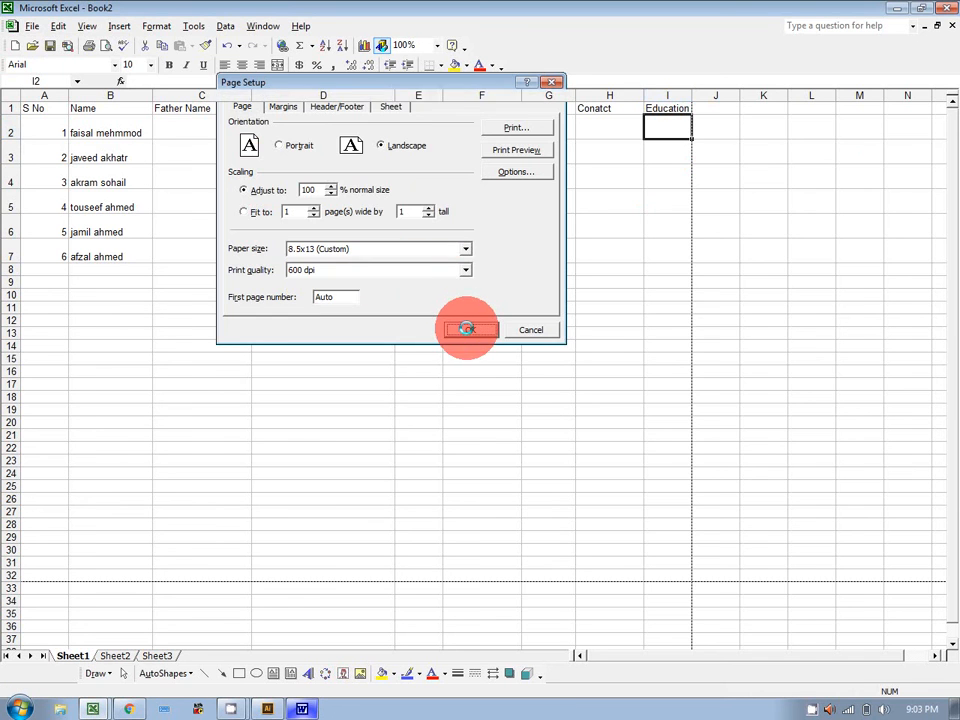
Select the cells J2 to M2 one after another to check where the page boundary falls
{"action": "left_click", "coordinate": [710, 132]}
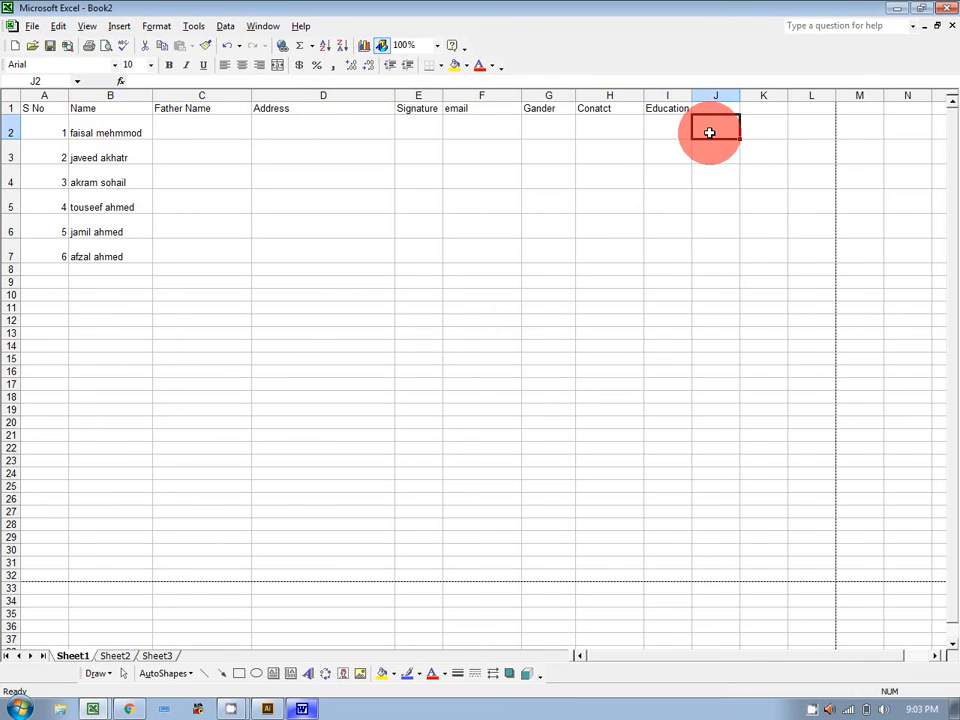
{"action": "left_click", "coordinate": [763, 126]}
{"action": "left_click", "coordinate": [811, 125]}
{"action": "left_click", "coordinate": [855, 133]}
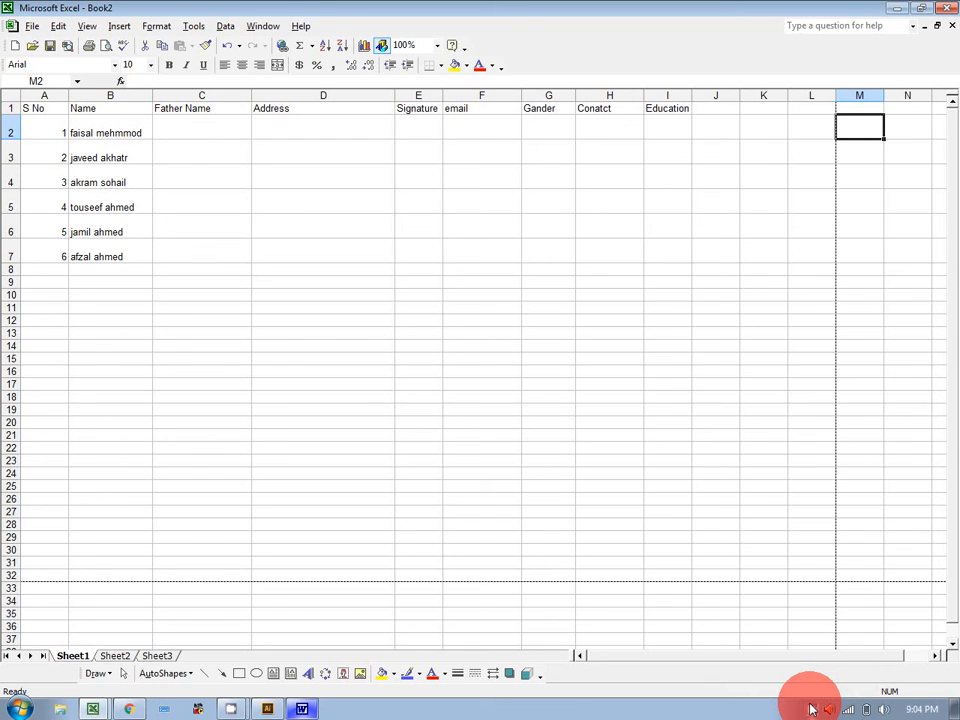
{"action": "left_click", "coordinate": [812, 709]}
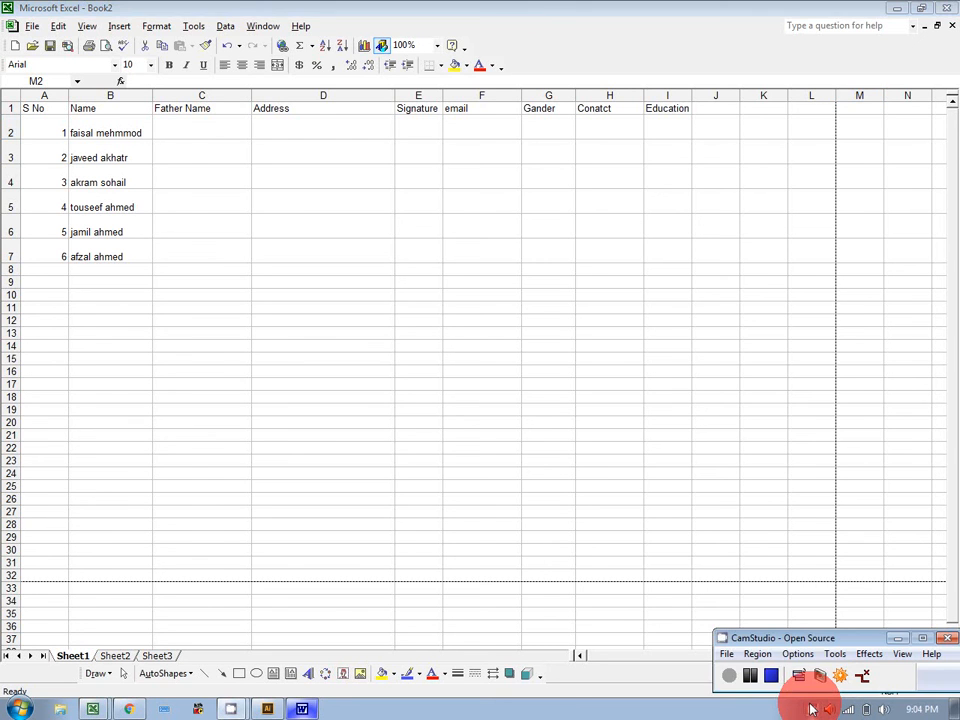